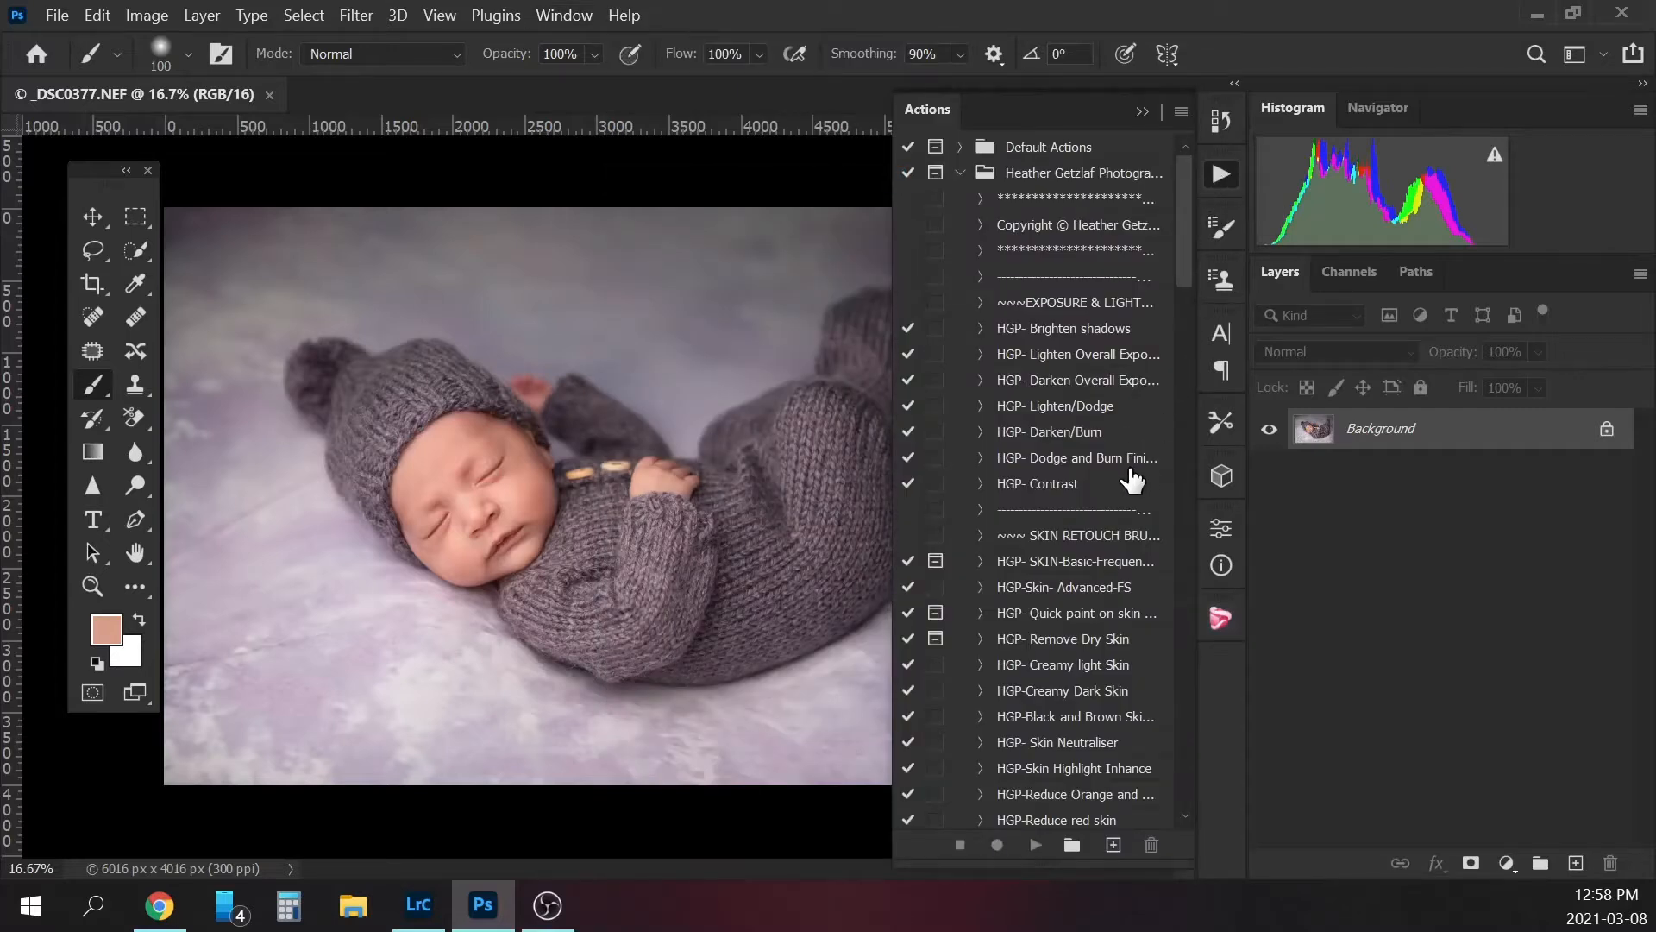
- Run the "HGP- SKIN-Basic-Frequen..." action on the newborn photo and continue past its message
{"action": "scroll", "coordinate": [1085, 466], "scroll_direction": "down", "scroll_amount": 1}
{"action": "scroll", "coordinate": [1062, 462], "scroll_direction": "up", "scroll_amount": 1}
{"action": "left_click", "coordinate": [1097, 575]}
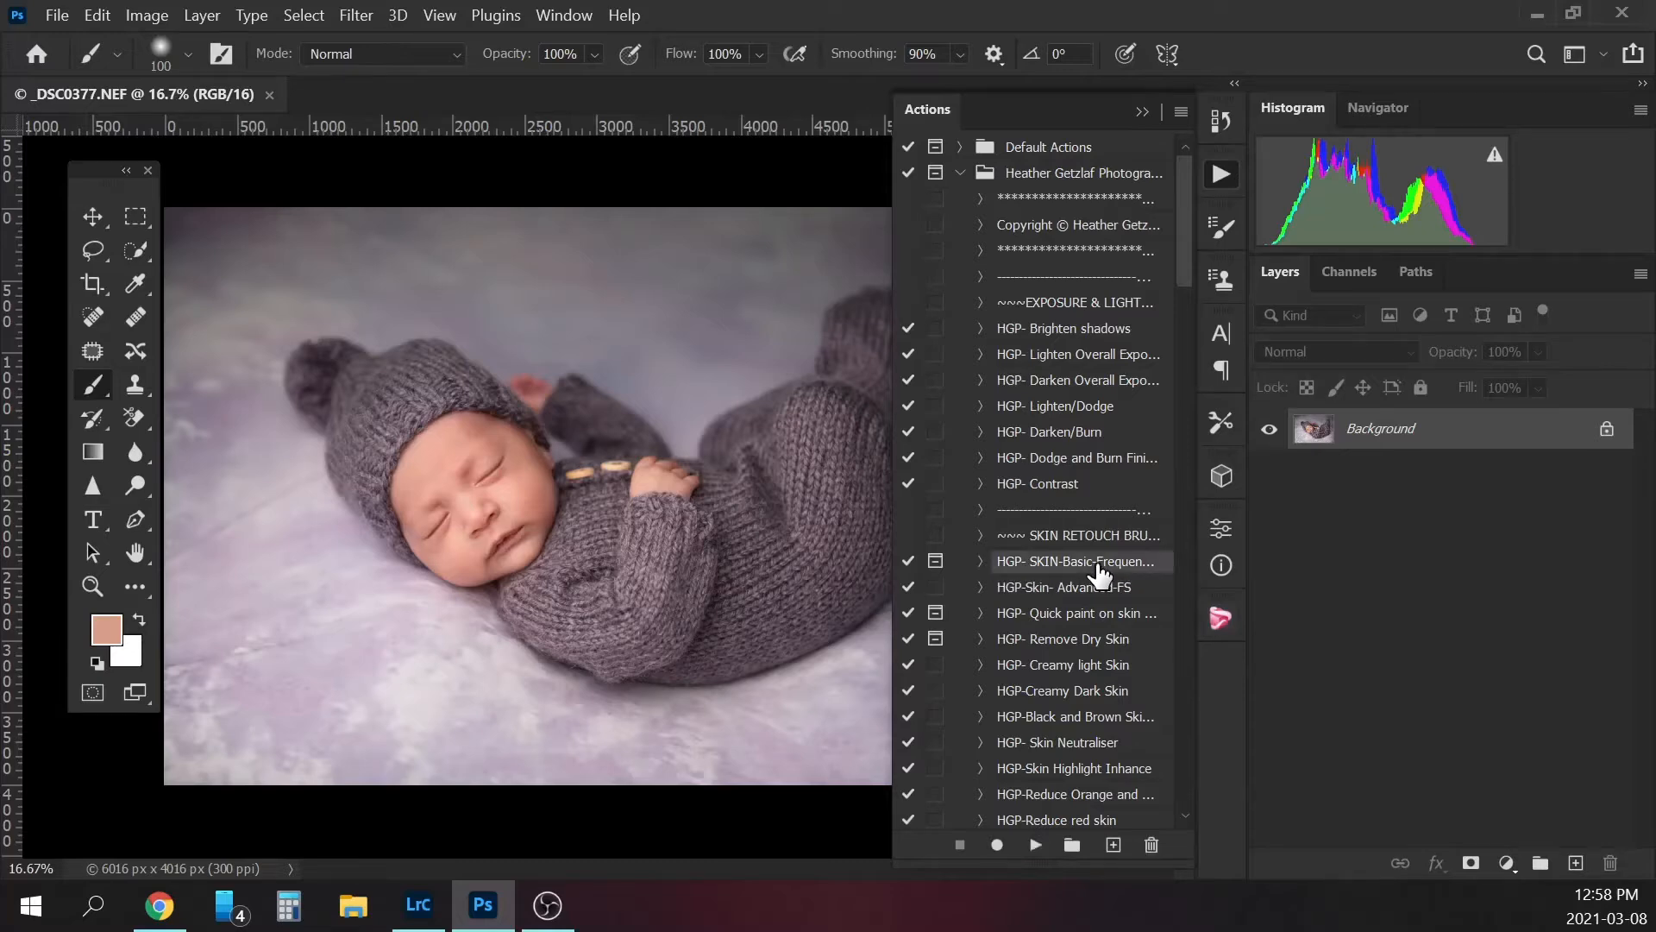
{"action": "left_click", "coordinate": [1035, 845]}
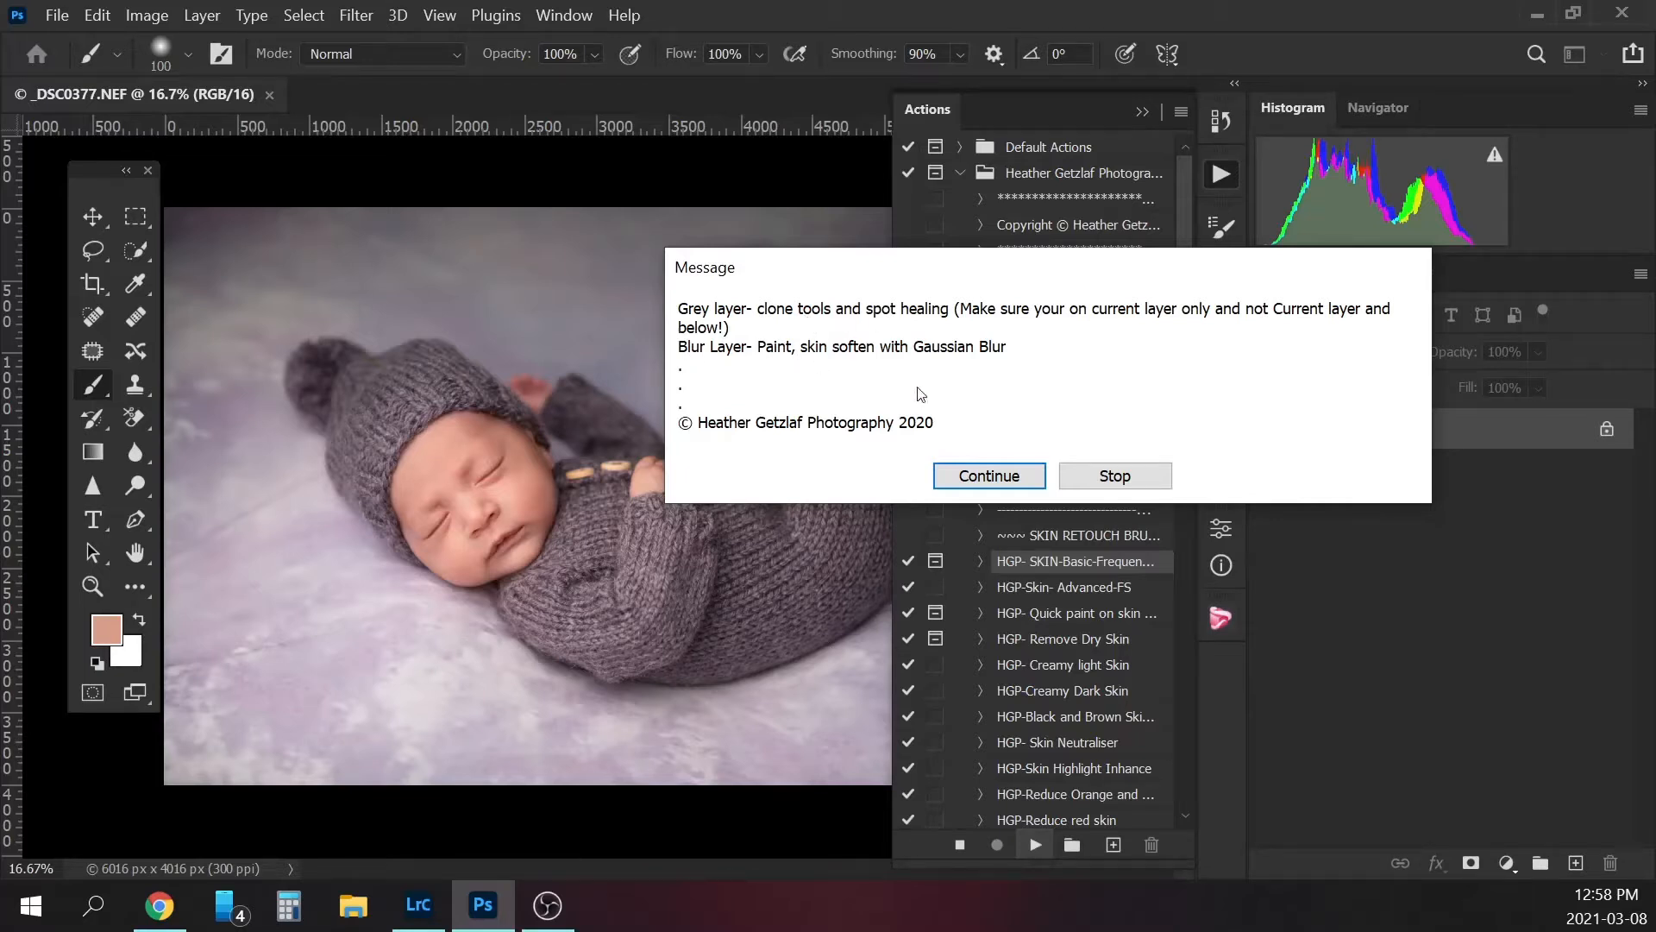
{"action": "left_click", "coordinate": [969, 488]}
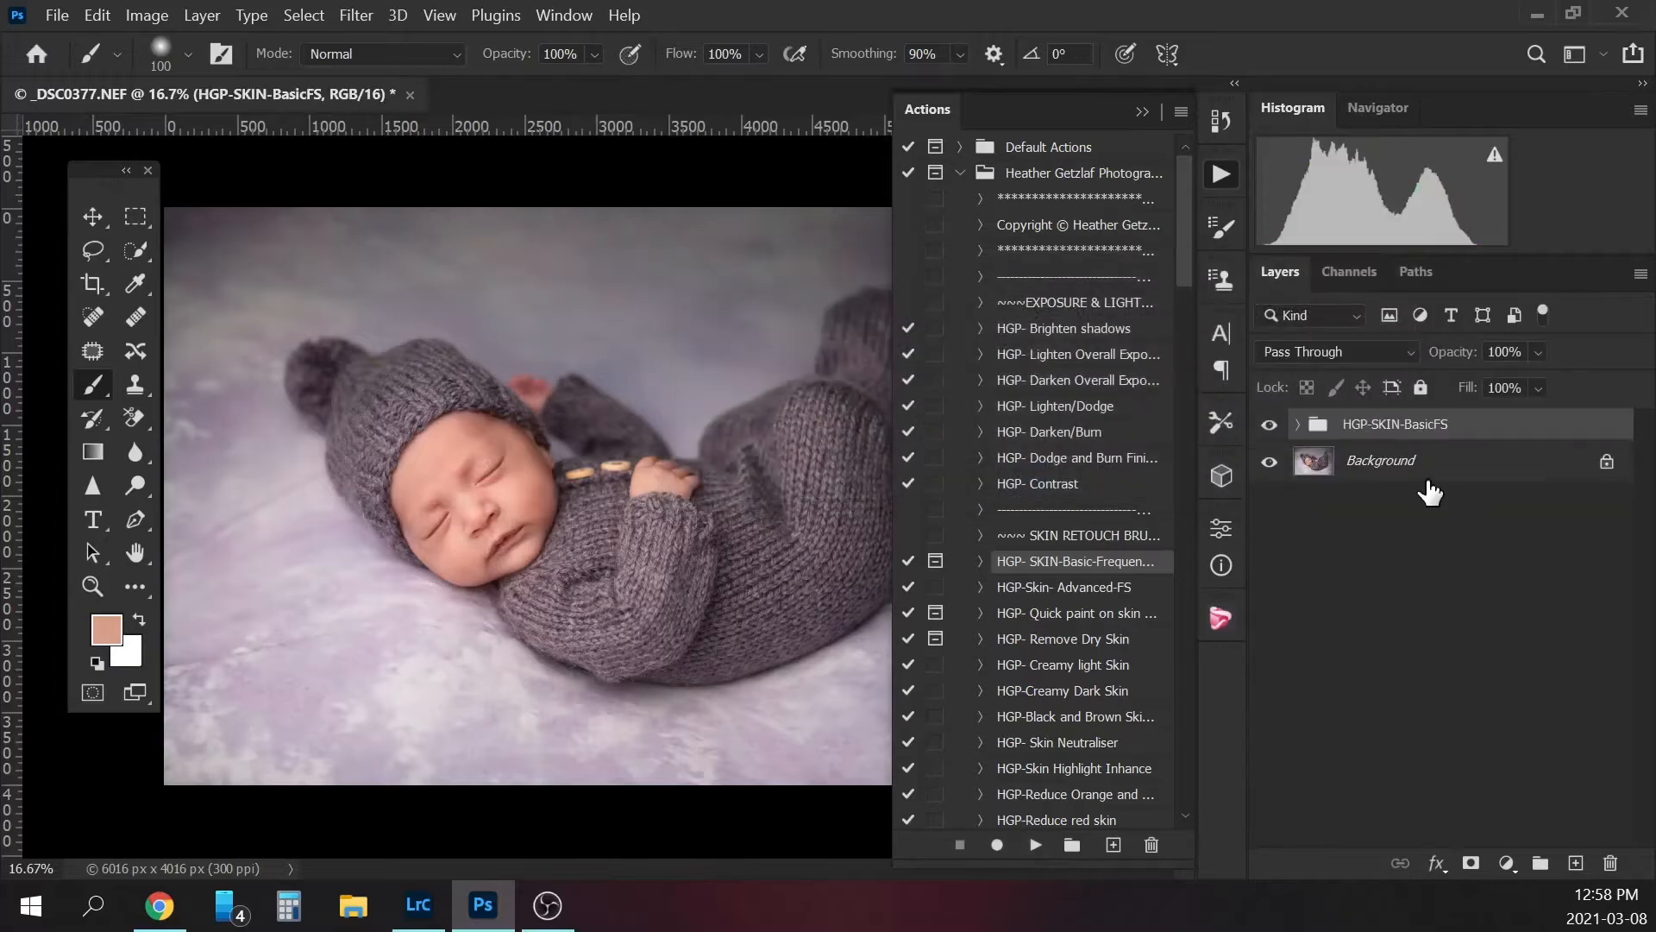
- Make the Blur layer inside the HGP-SKIN-BasicFS group active and put away the actions list
{"action": "left_click", "coordinate": [1299, 424]}
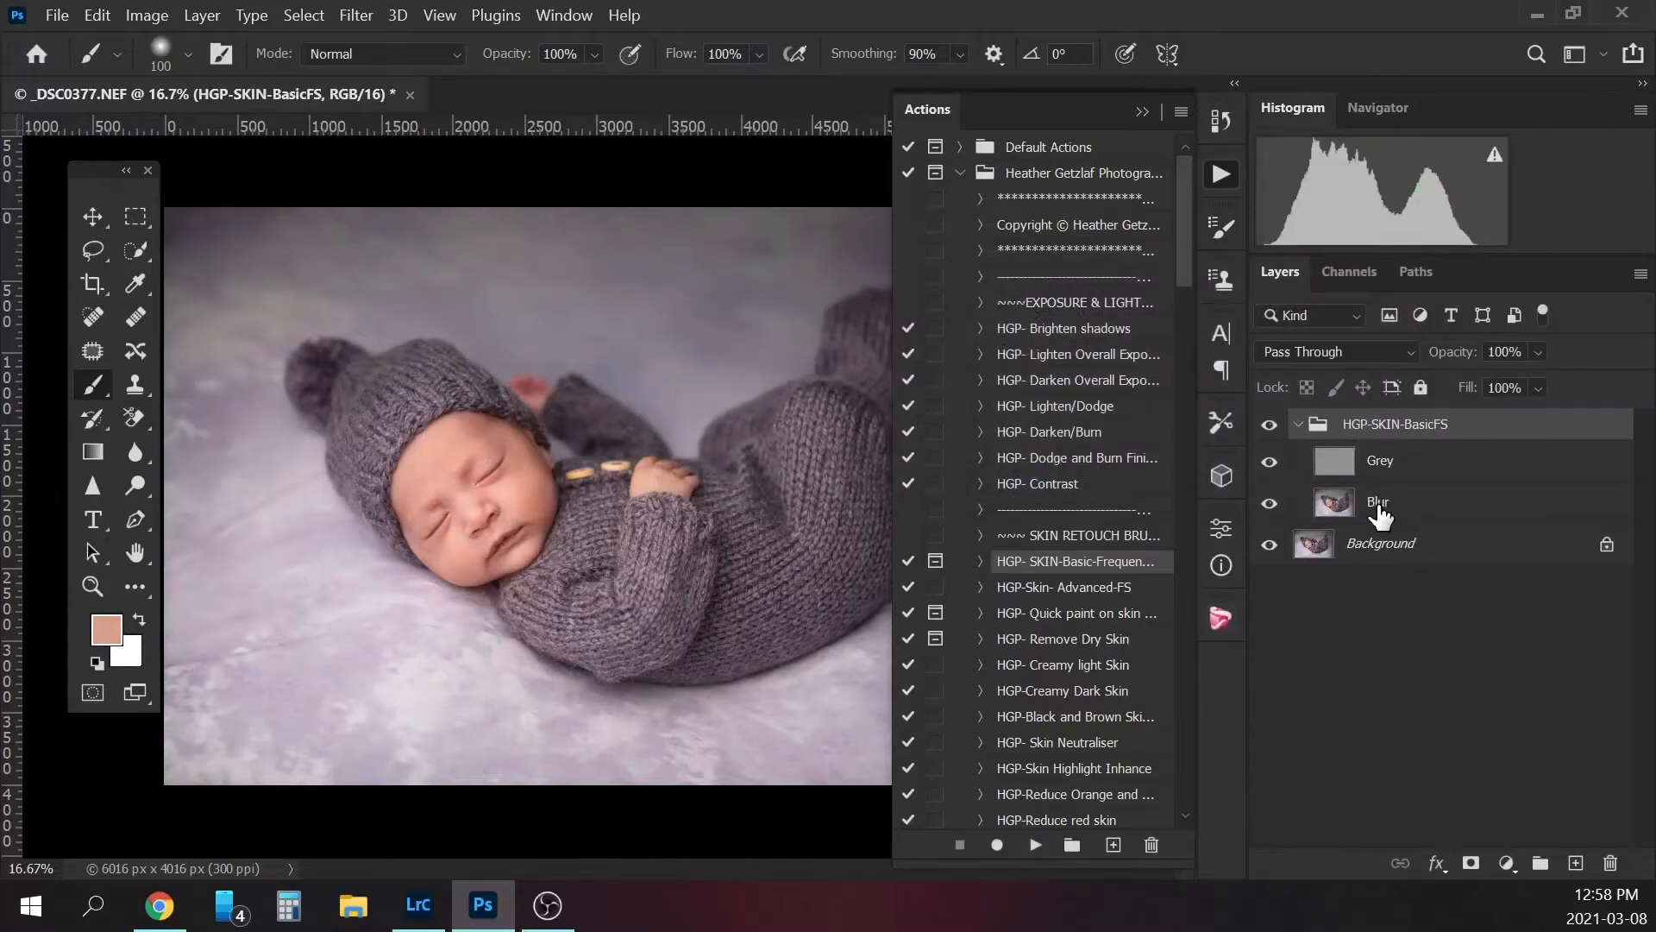
{"action": "left_click", "coordinate": [1335, 504]}
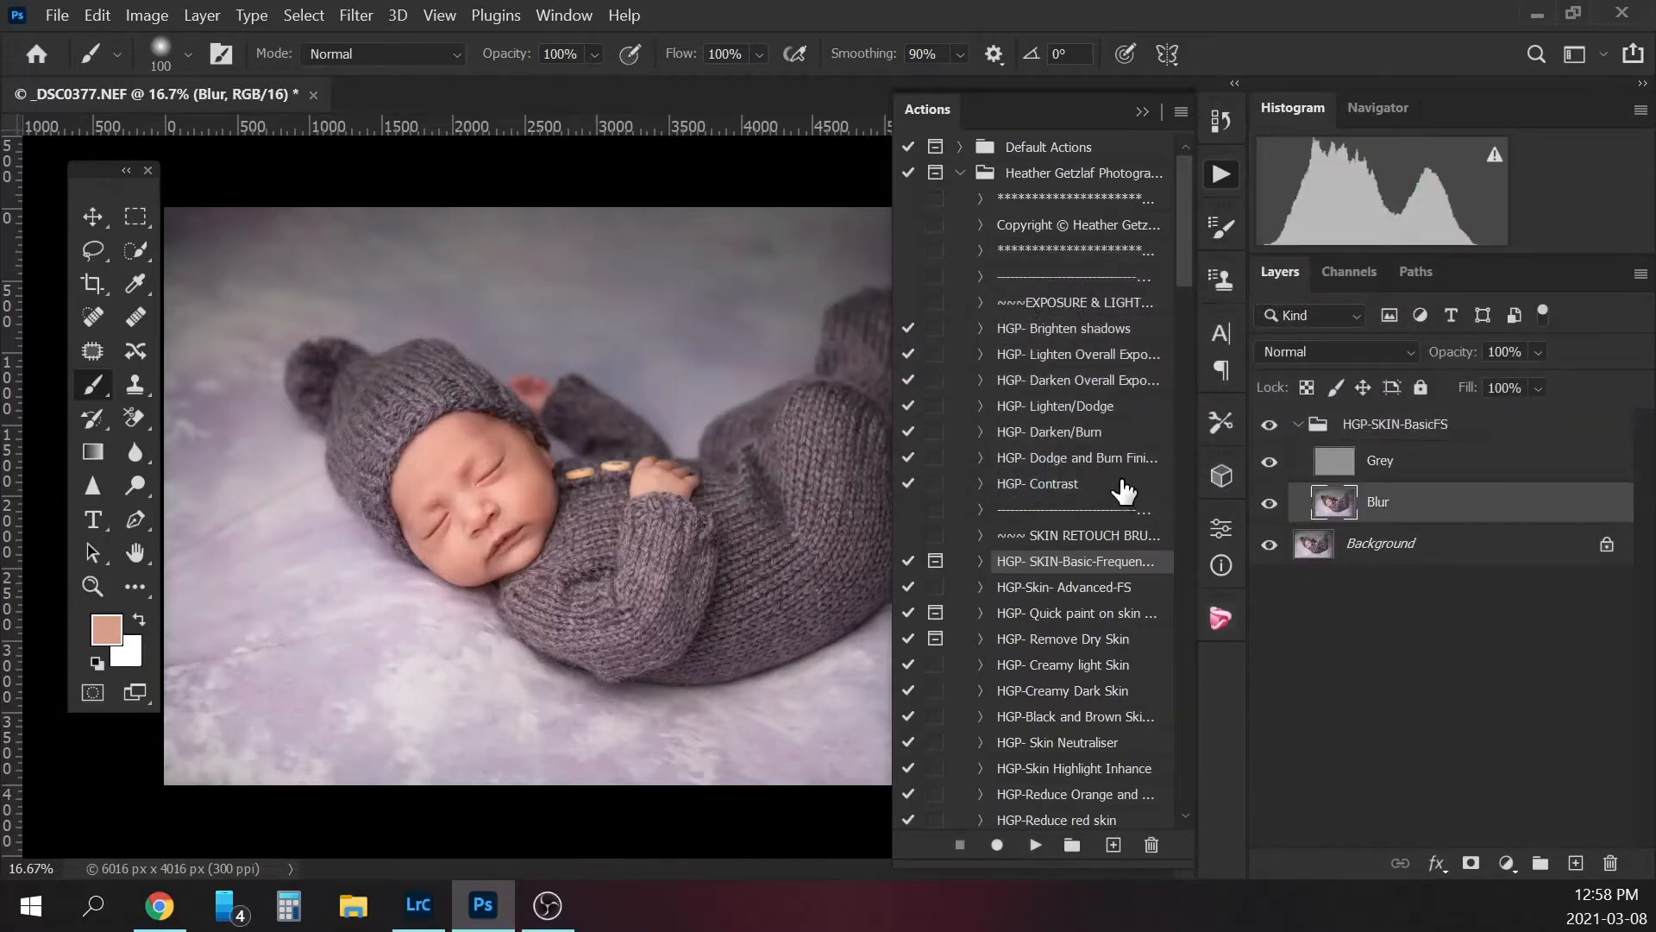
{"action": "left_click", "coordinate": [1143, 113]}
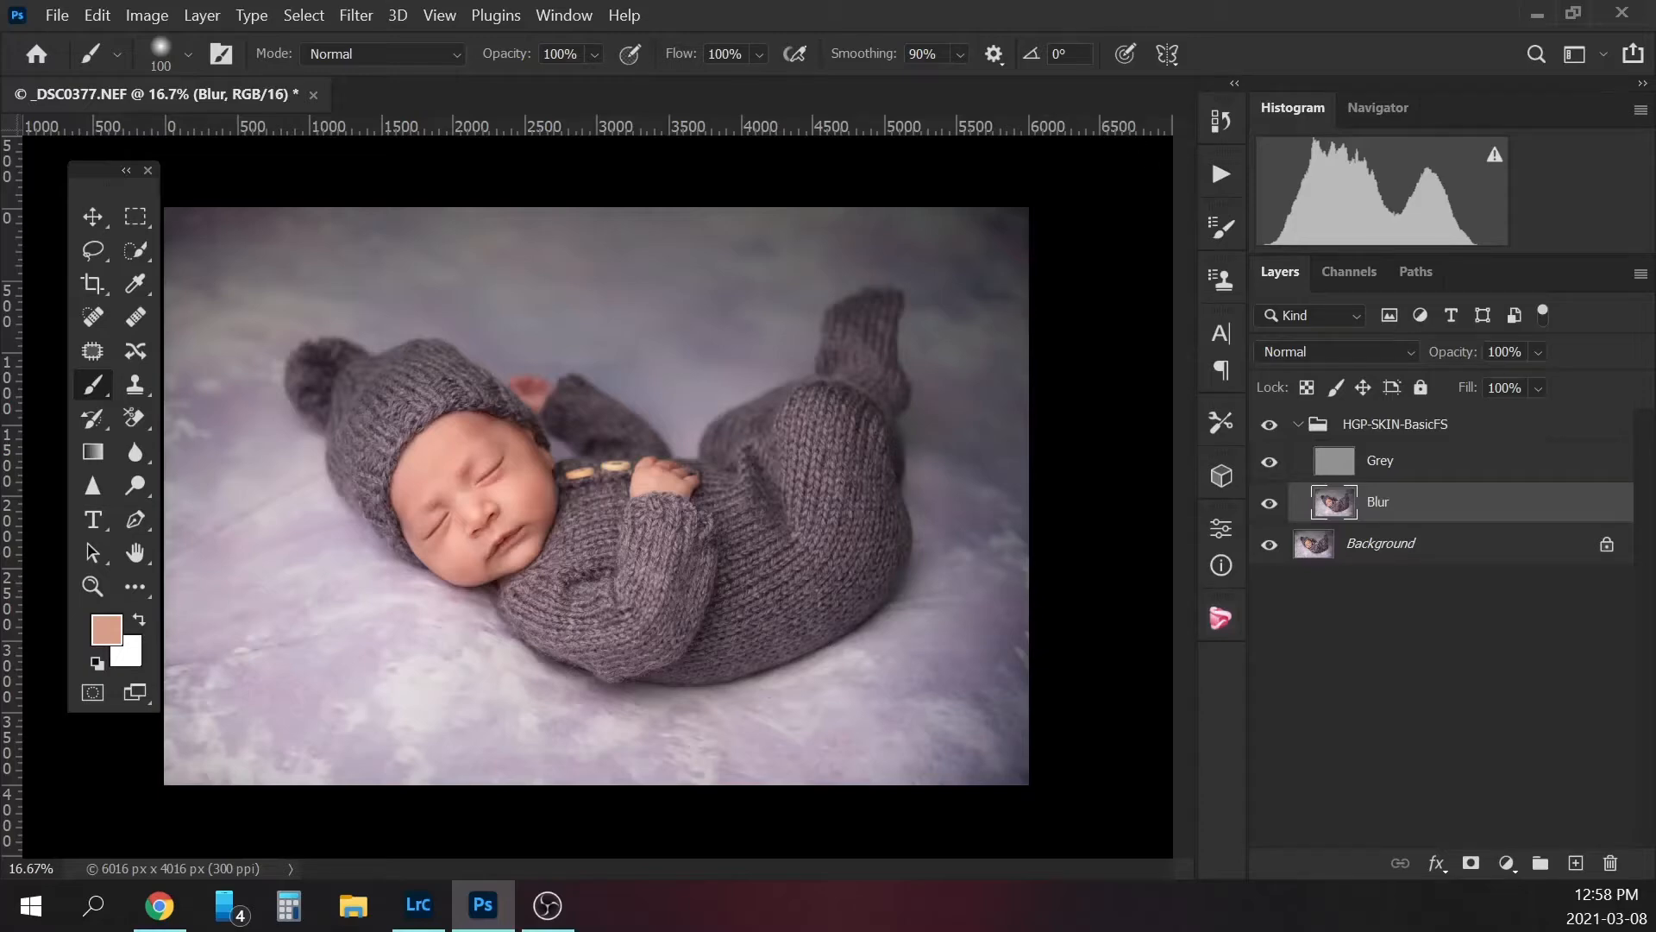
- Outline the baby's forehead above the eyebrows with a freehand Lasso selection
{"action": "key", "text": "ctrl+plus"}
{"action": "key", "text": "ctrl+plus"}
{"action": "key", "text": "ctrl+plus"}
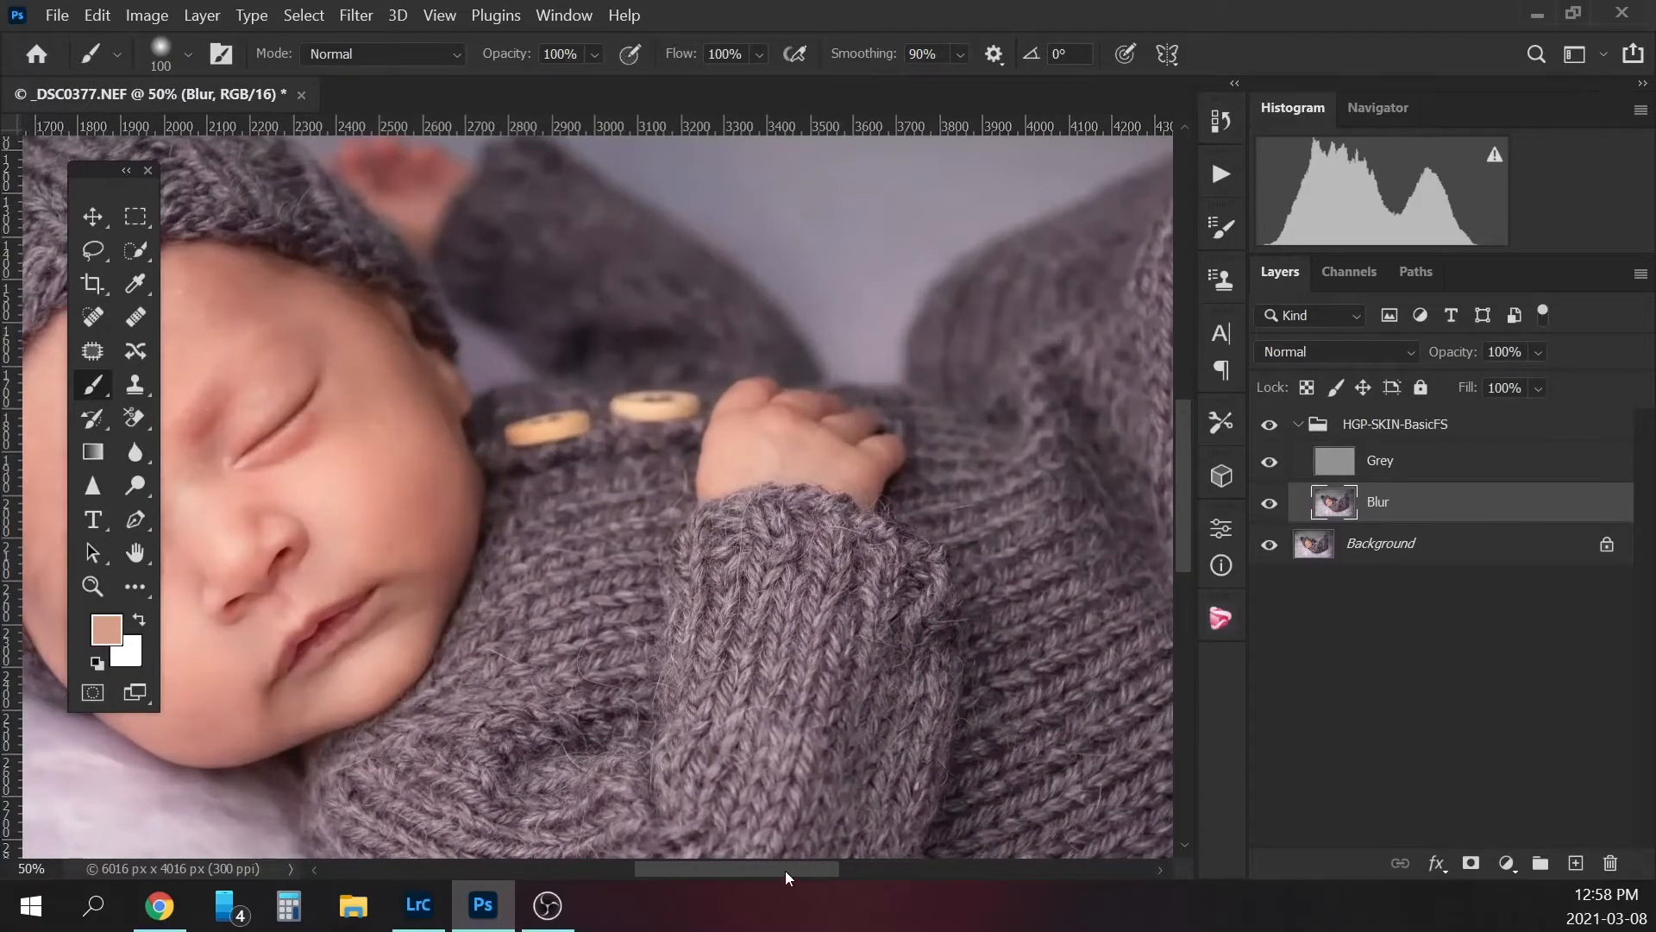
{"action": "left_click_drag", "start_coordinate": [785, 871], "coordinate": [720, 854]}
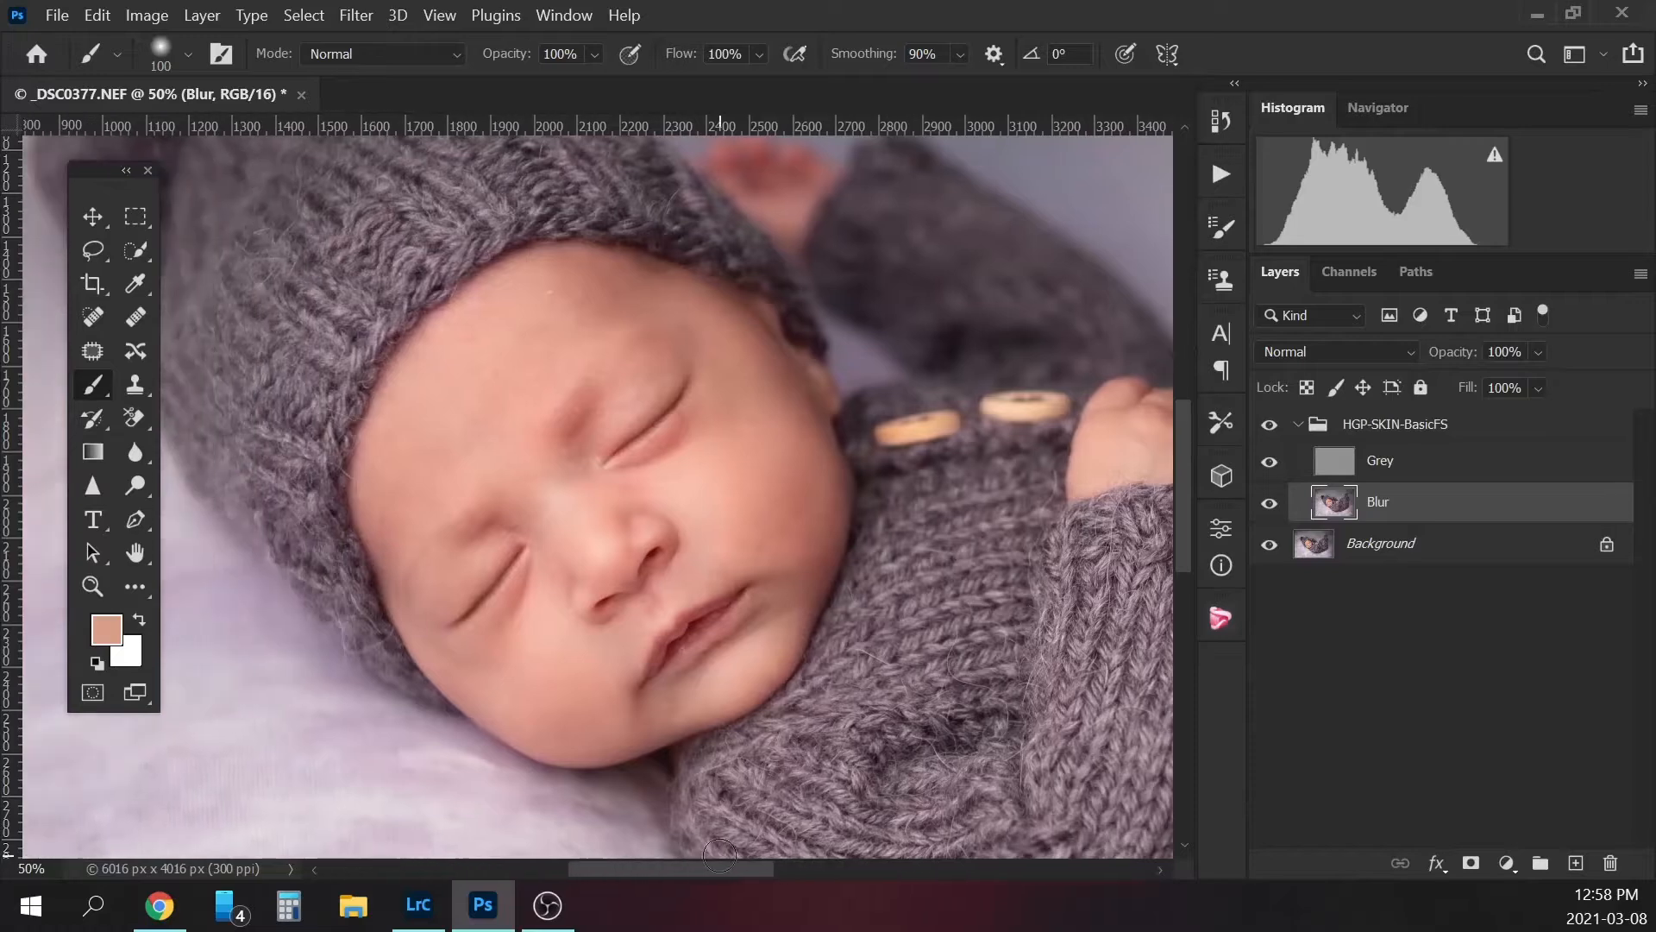
{"action": "left_click", "coordinate": [95, 245]}
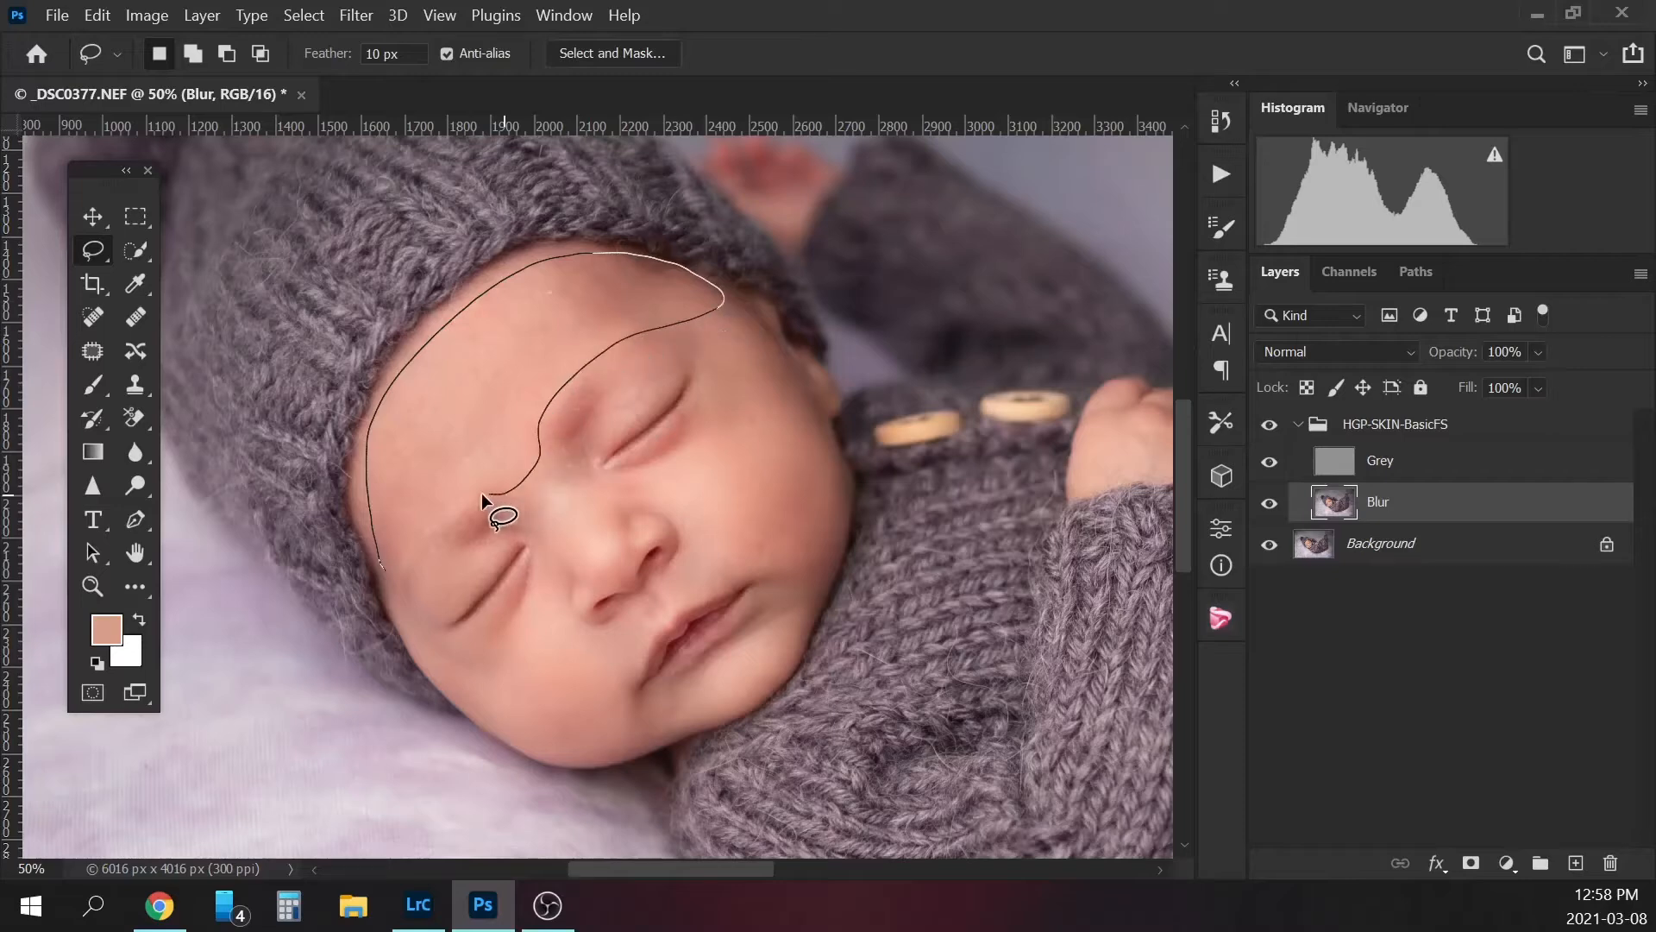
{"action": "left_click_drag", "start_coordinate": [392, 567], "coordinate": [389, 573]}
- Apply a Gaussian Blur with a 7.0 pixel radius to the selected forehead skin and clear the selection
{"action": "left_click", "coordinate": [356, 14]}
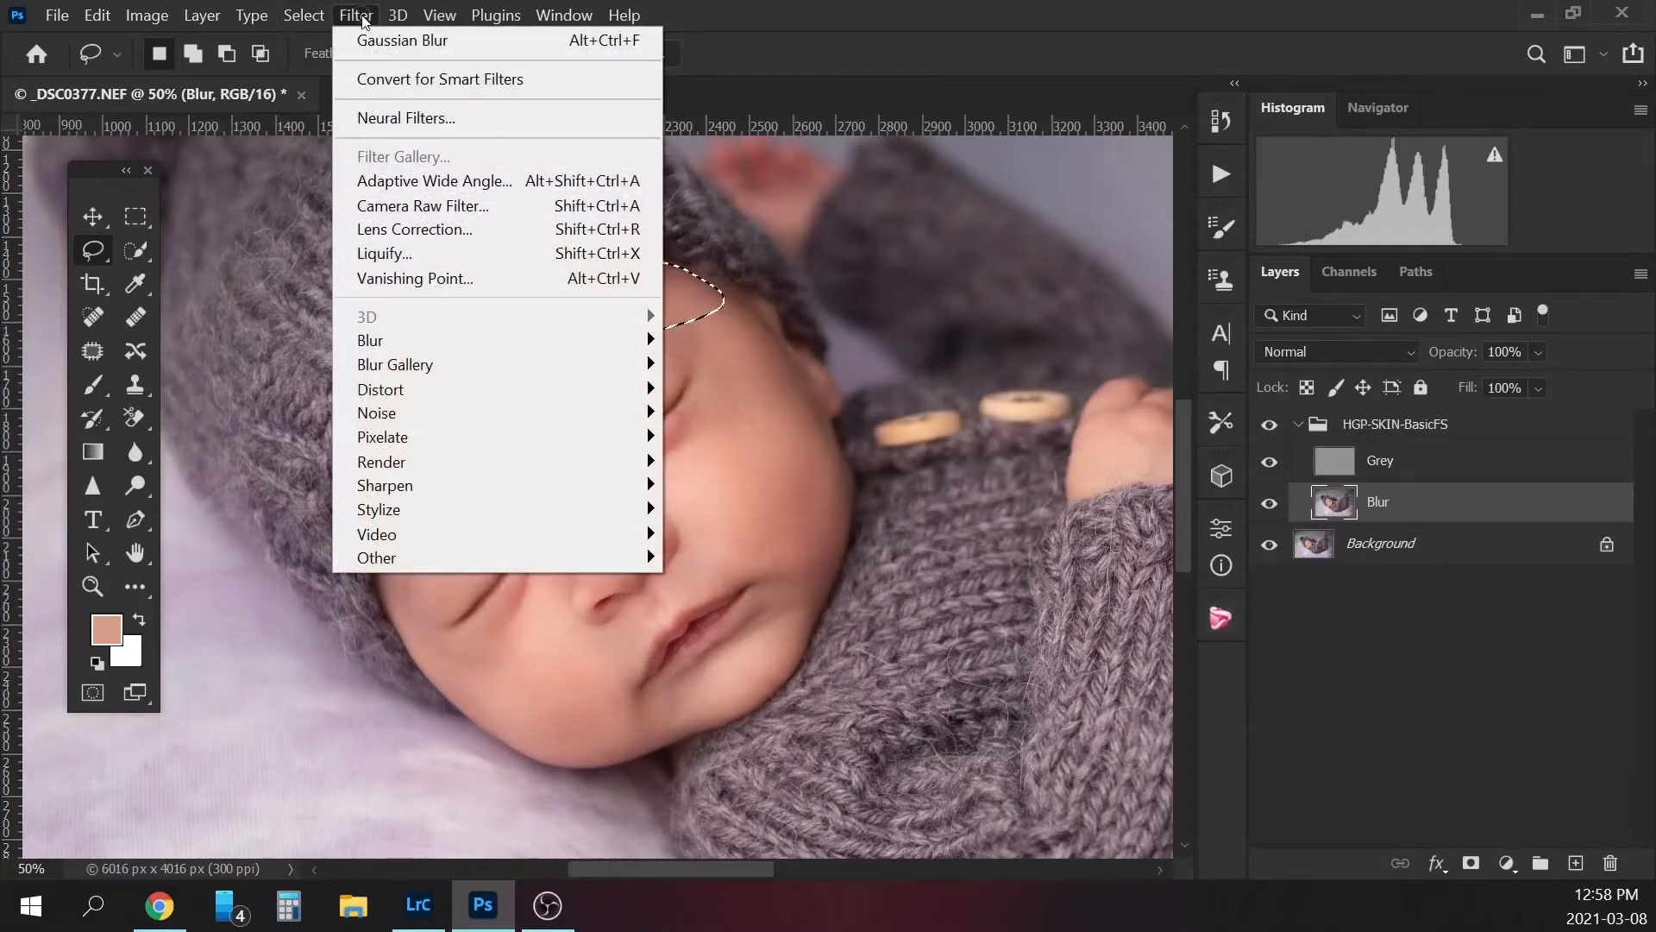
{"action": "mouse_move", "coordinate": [552, 342]}
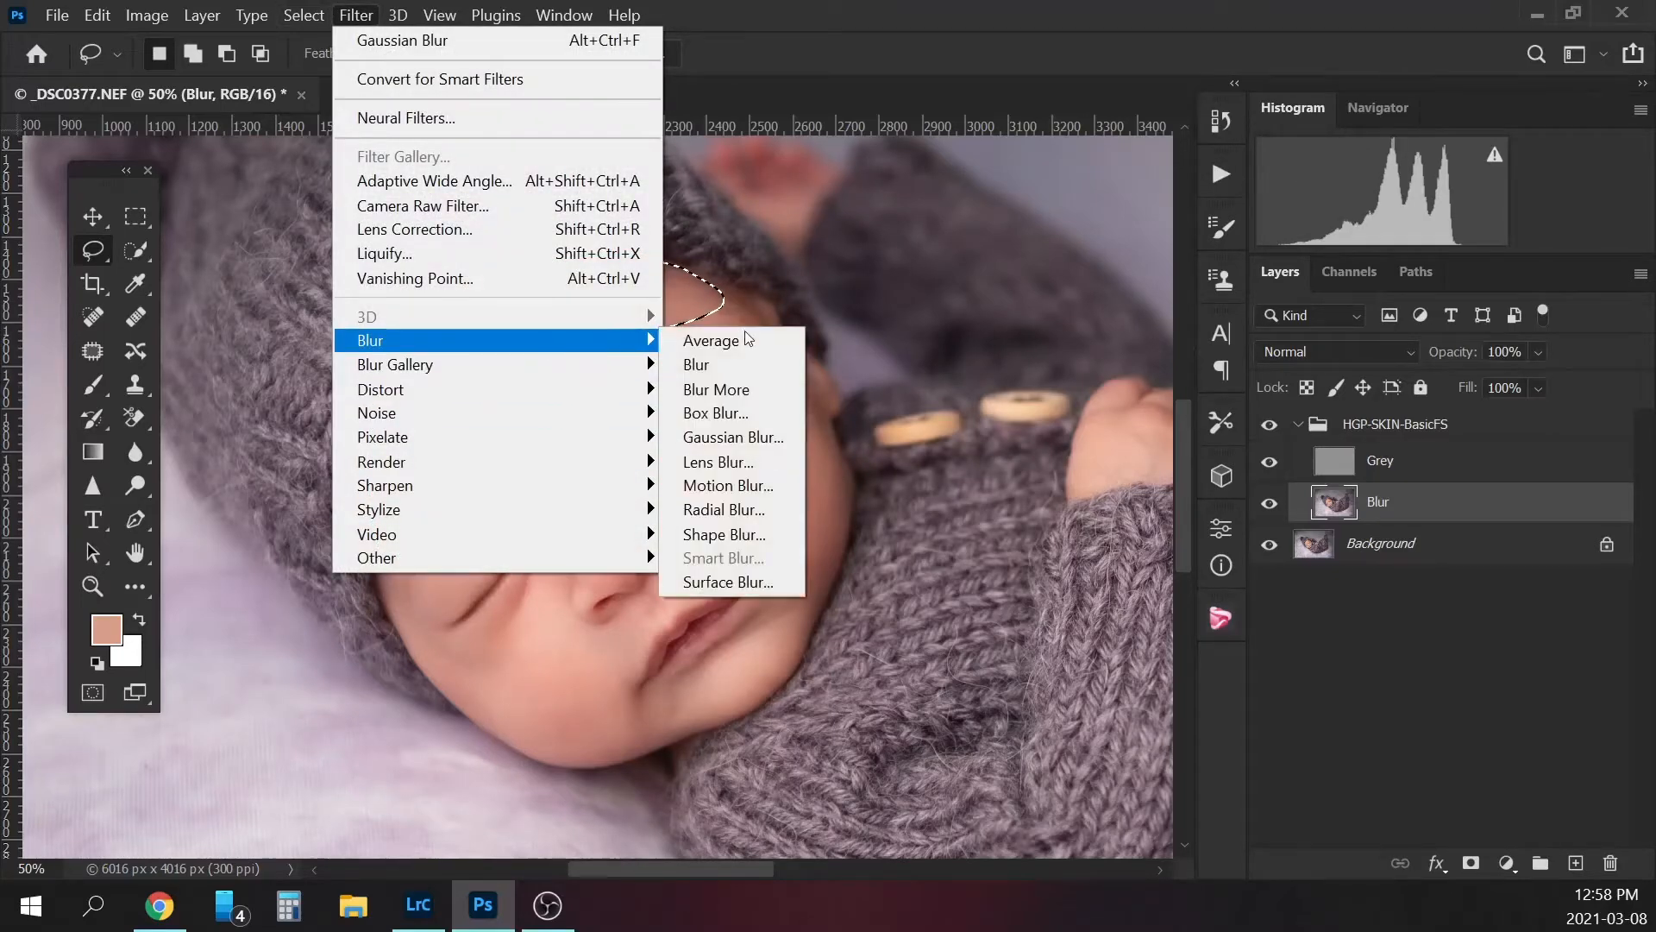
{"action": "left_click", "coordinate": [716, 436]}
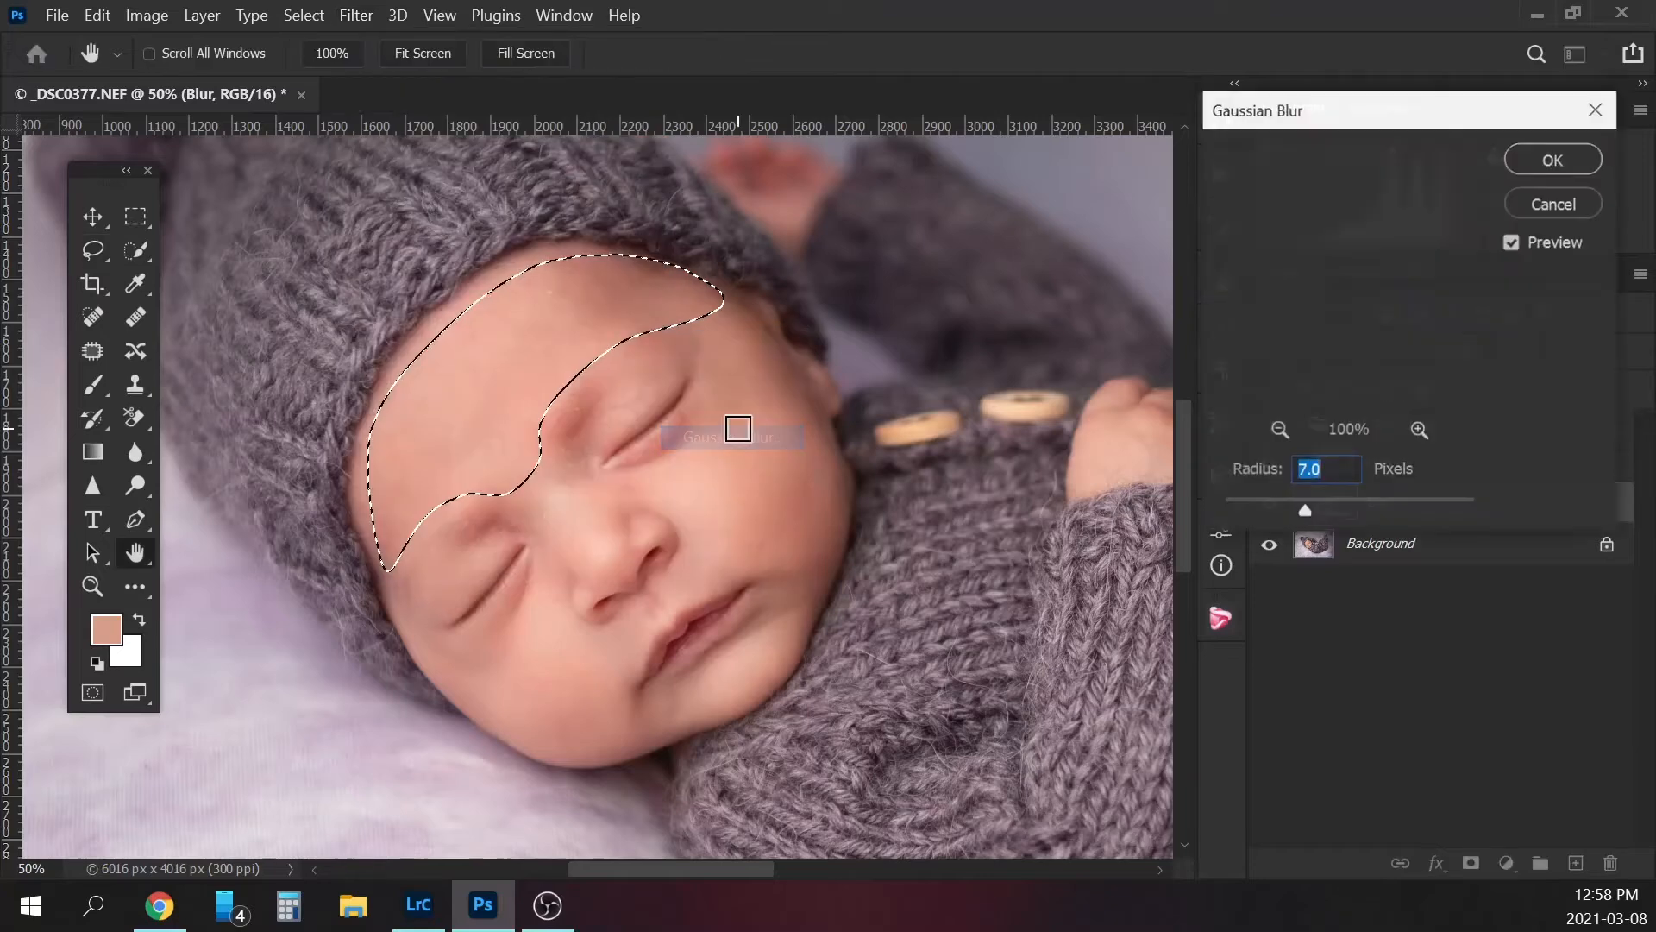
{"action": "left_click", "coordinate": [1561, 160]}
{"action": "key", "text": "ctrl+d"}
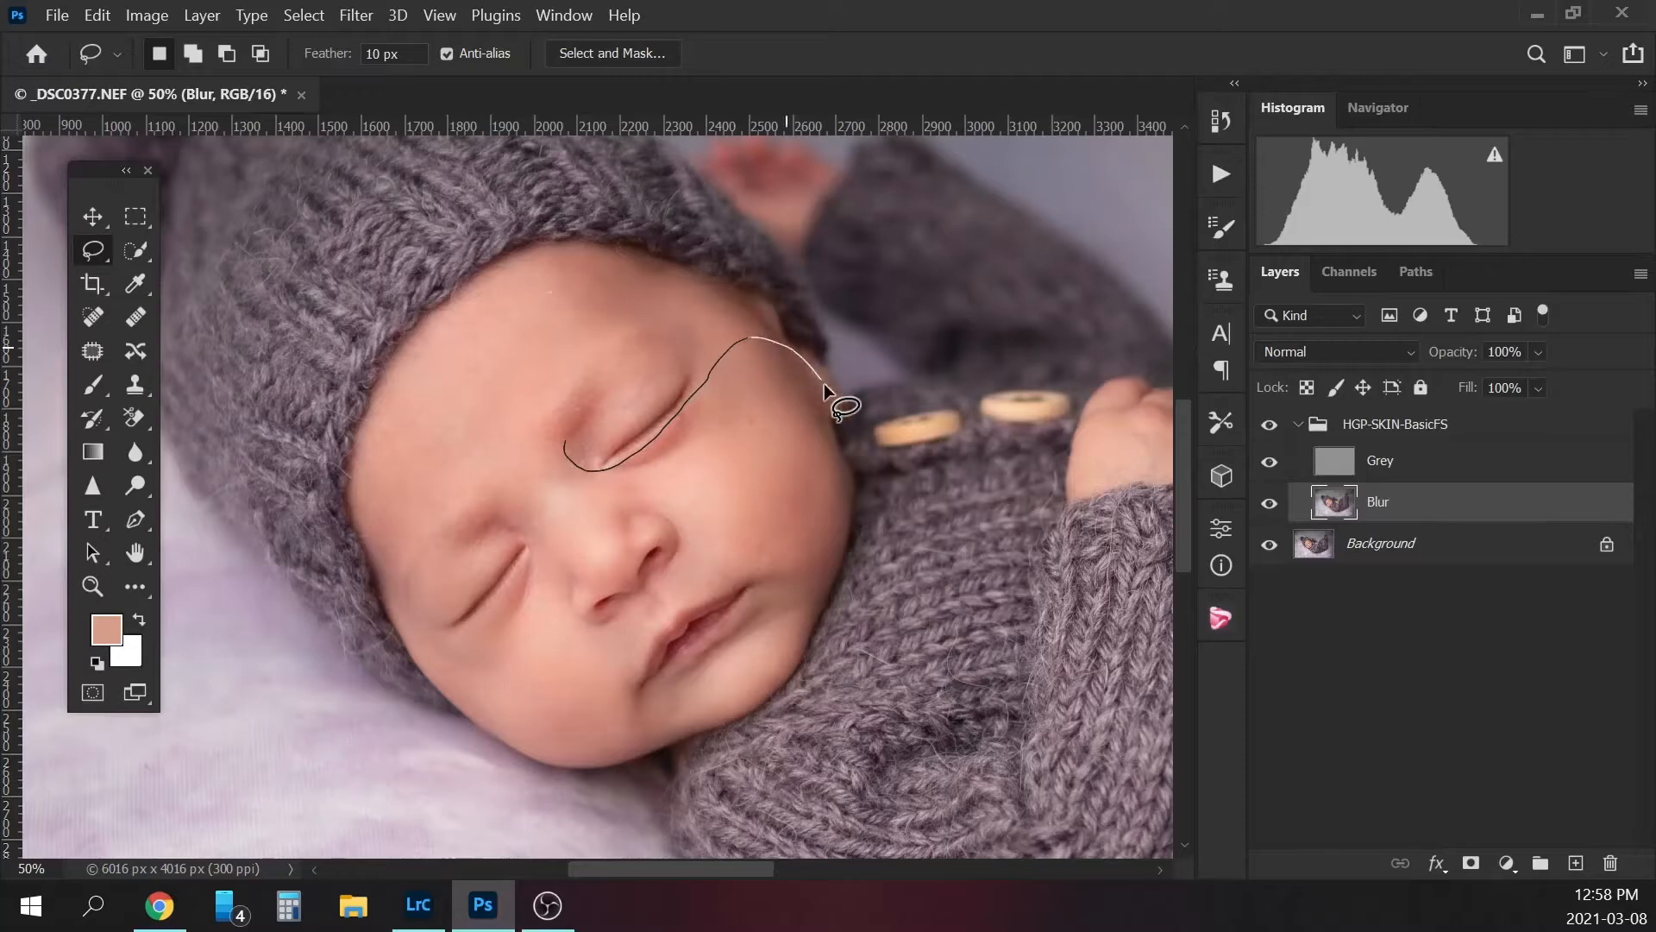
- Lasso the cheek beneath the upper eye, including the nose bridge, reapply the Gaussian Blur and deselect
{"action": "left_click_drag", "start_coordinate": [825, 383], "coordinate": [845, 432]}
{"action": "key", "text": "ctrl+d"}
{"action": "left_click_drag", "start_coordinate": [570, 465], "coordinate": [635, 461]}
{"action": "mouse_move", "coordinate": [687, 400]}
{"action": "left_mouse_down"}
{"action": "mouse_move", "coordinate": [727, 364]}
{"action": "mouse_move", "coordinate": [780, 378]}
{"action": "left_mouse_up"}
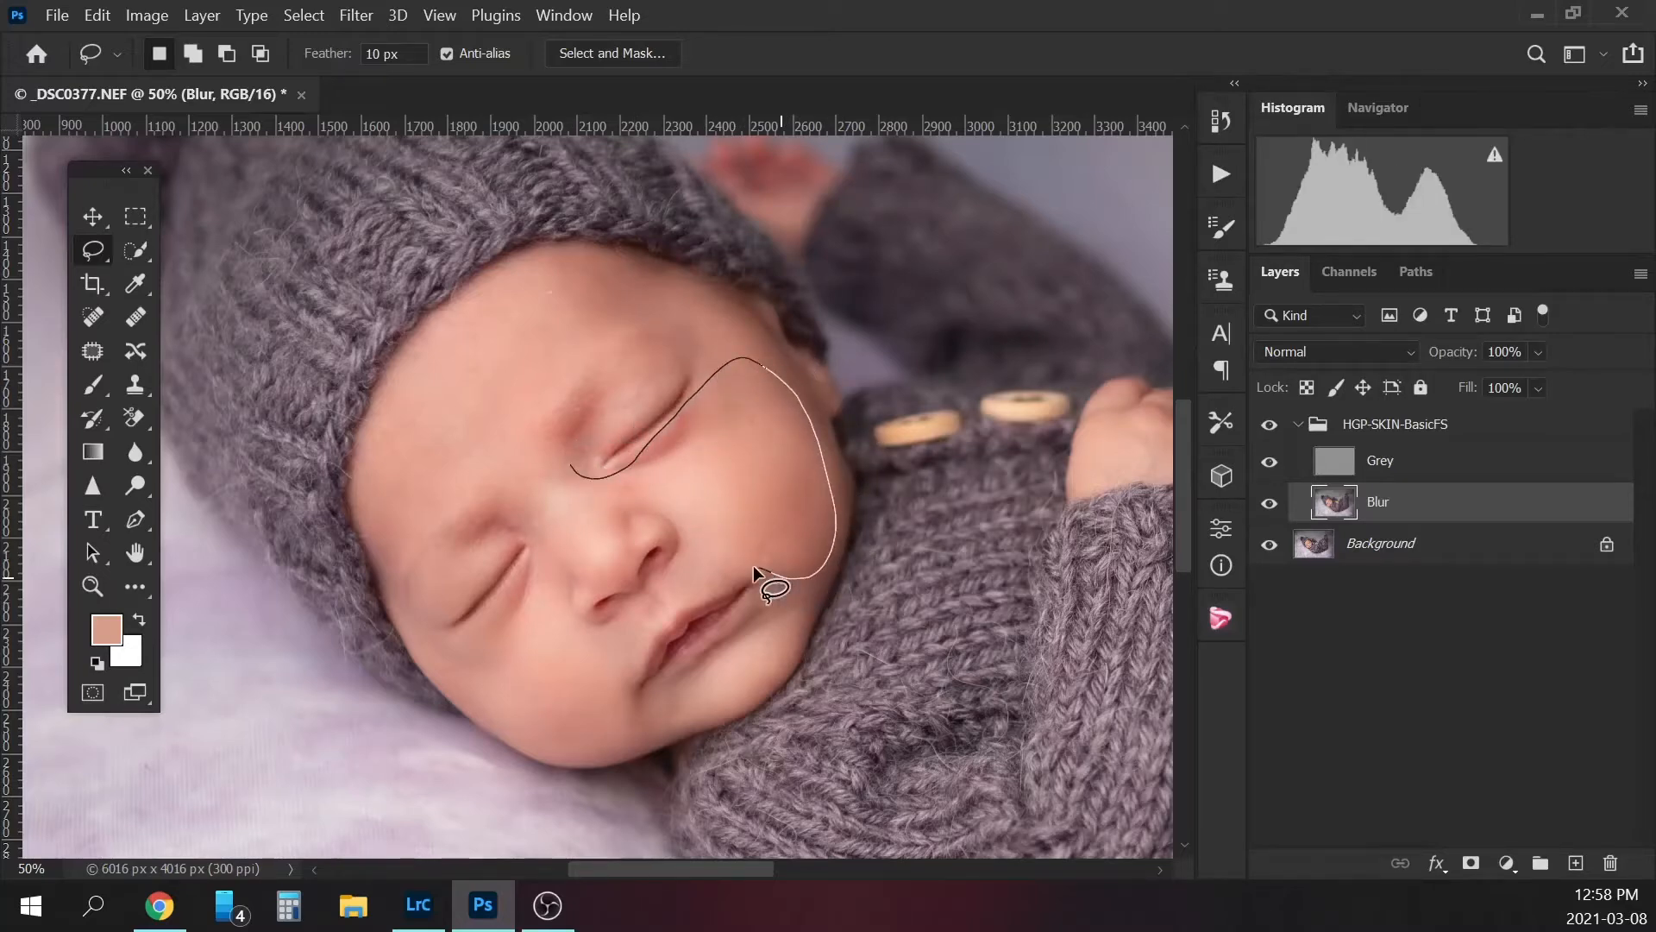
{"action": "left_click_drag", "start_coordinate": [557, 515], "coordinate": [573, 473]}
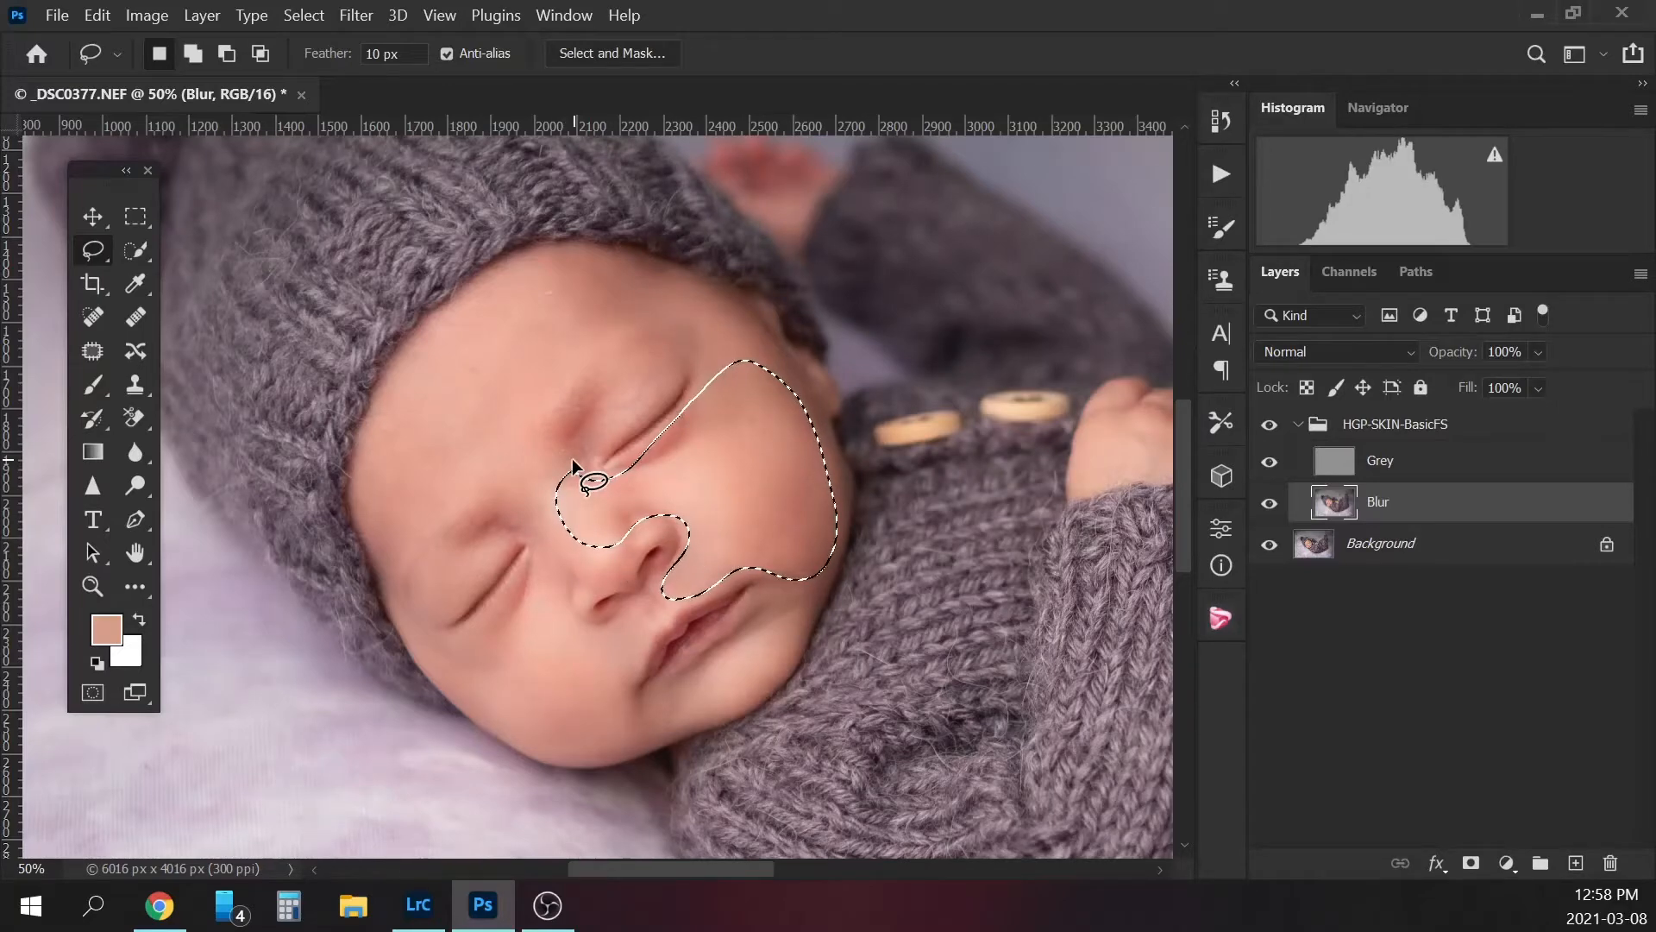
{"action": "key", "text": "ctrl+alt+f"}
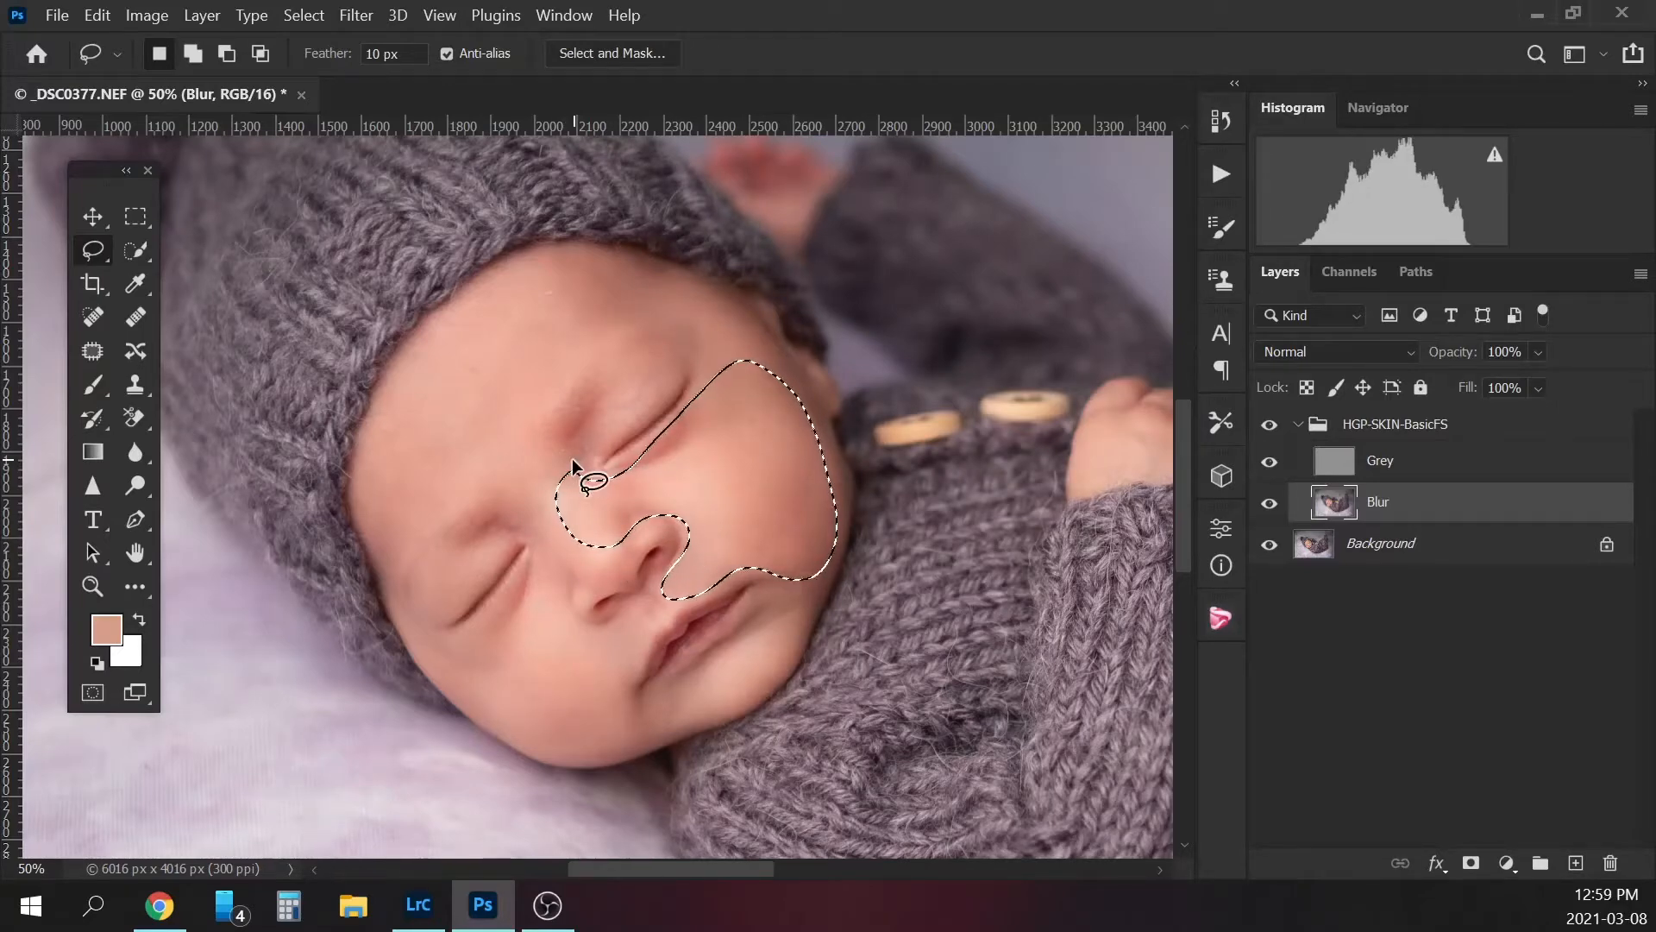
{"action": "key", "text": "ctrl+d"}
- Lasso the lower cheek and jaw around the mouth, followed by the small chin area below the lips
{"action": "left_click_drag", "start_coordinate": [539, 528], "coordinate": [526, 566]}
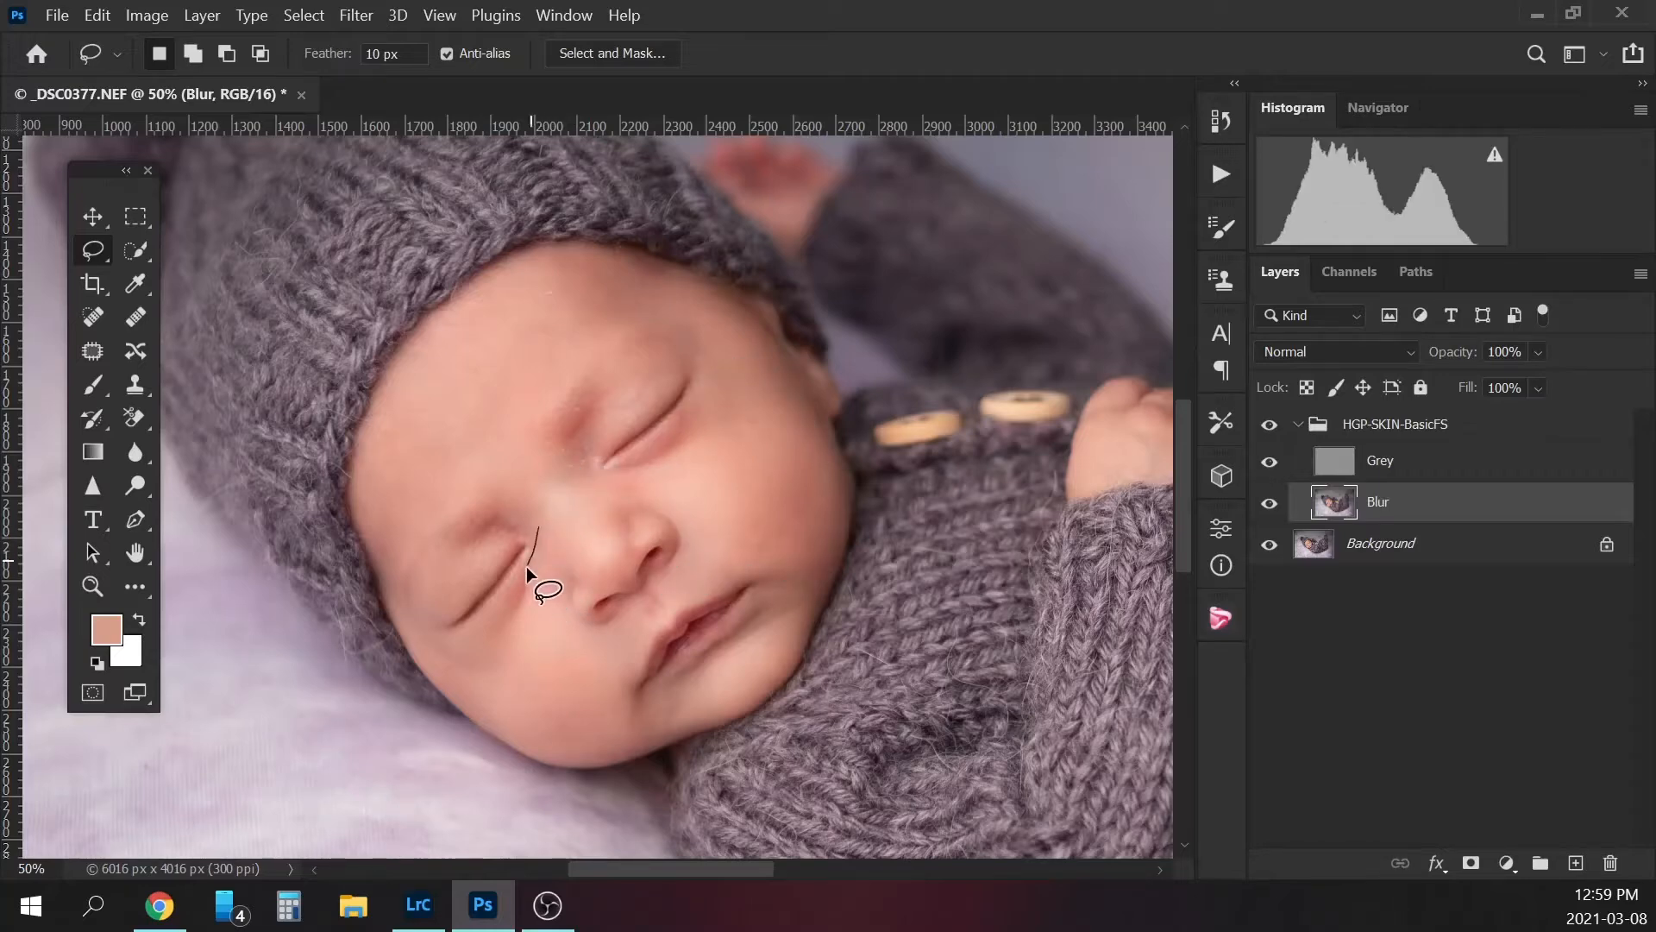
{"action": "mouse_move", "coordinate": [533, 737]}
{"action": "left_mouse_down"}
{"action": "mouse_move", "coordinate": [637, 752]}
{"action": "mouse_move", "coordinate": [697, 725]}
{"action": "mouse_move", "coordinate": [735, 674]}
{"action": "left_mouse_up"}
{"action": "mouse_move", "coordinate": [631, 691]}
{"action": "left_mouse_down"}
{"action": "mouse_move", "coordinate": [625, 614]}
{"action": "mouse_move", "coordinate": [540, 478]}
{"action": "left_mouse_up"}
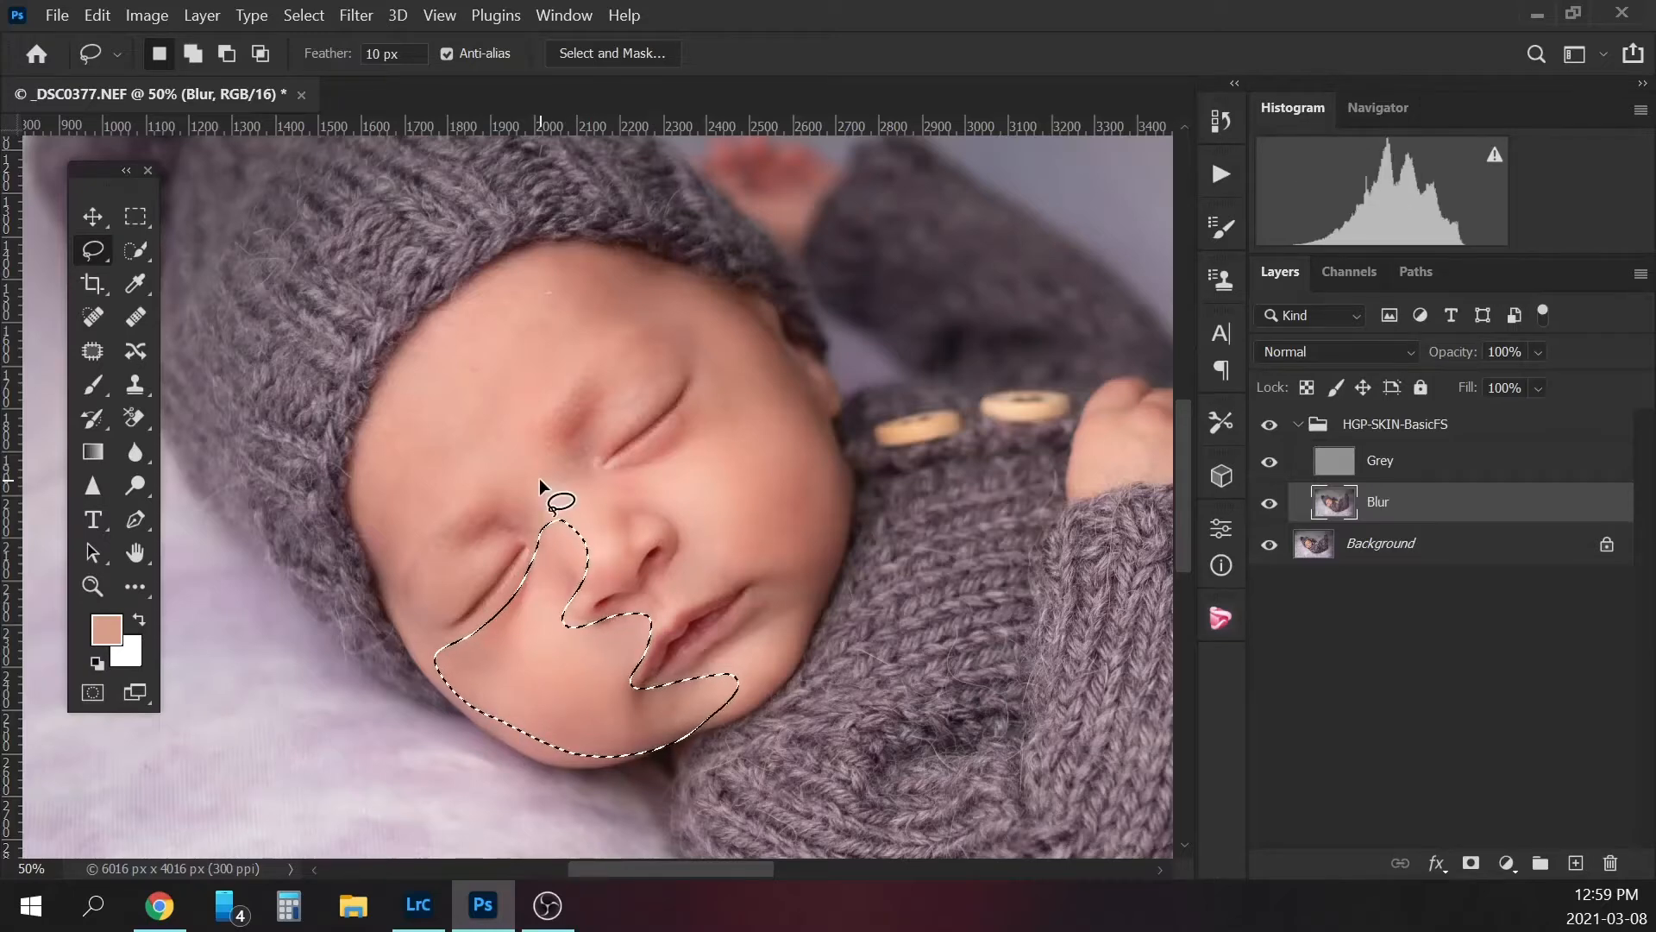
{"action": "left_click_drag", "start_coordinate": [751, 630], "coordinate": [702, 703]}
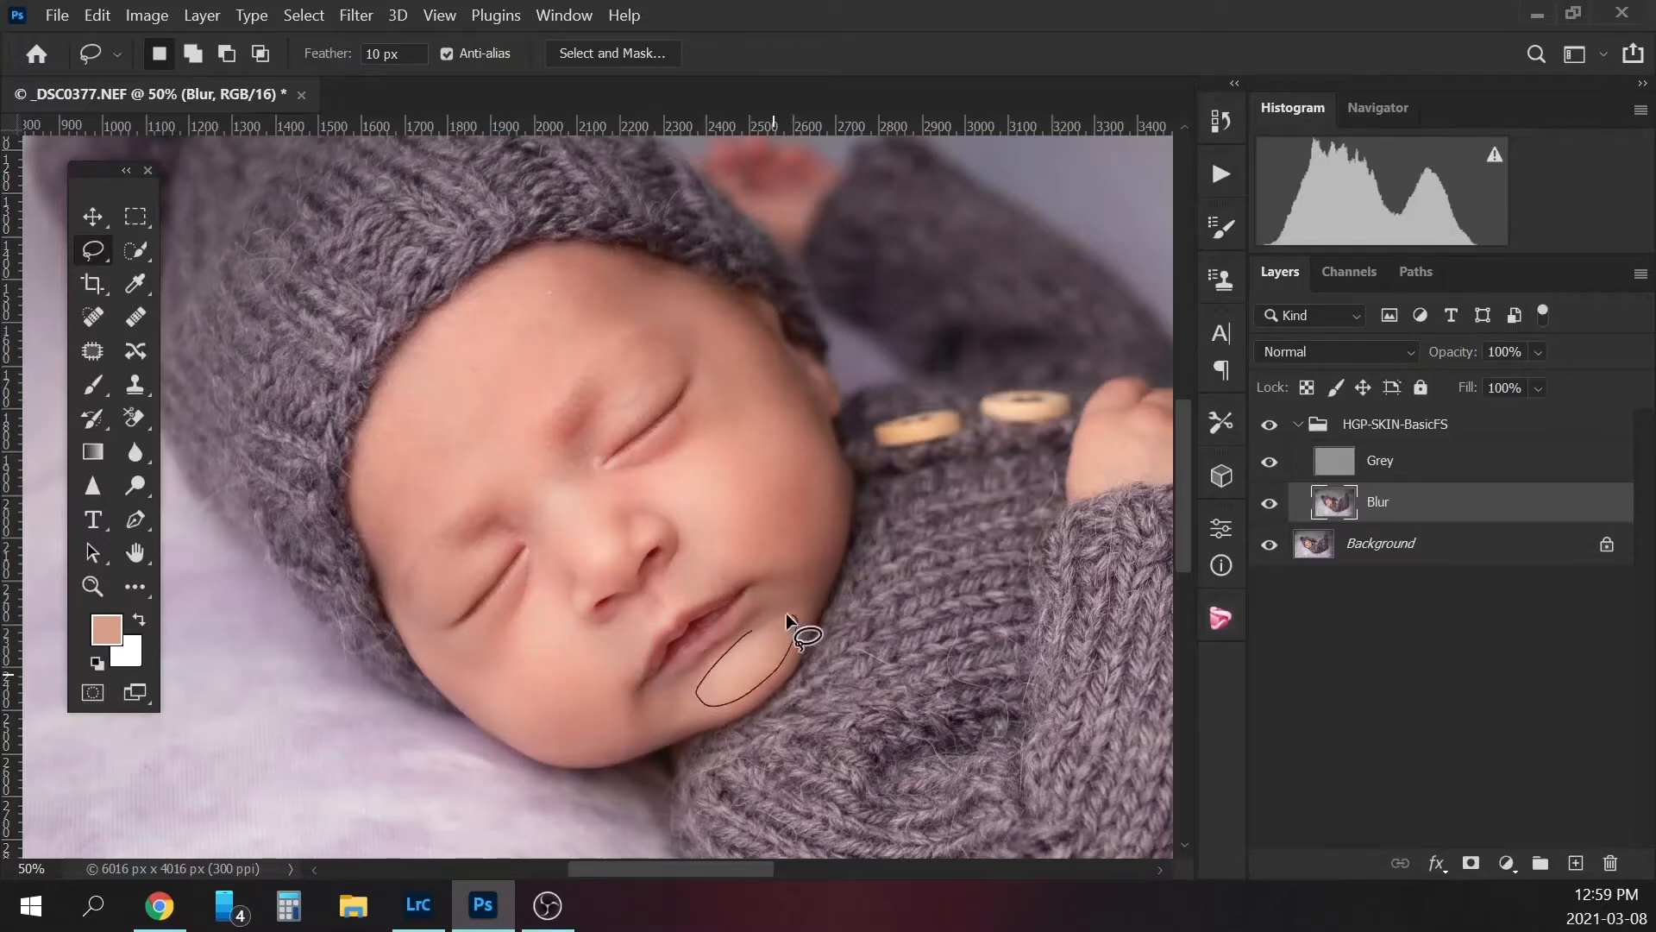
{"action": "left_click_drag", "start_coordinate": [785, 613], "coordinate": [747, 619]}
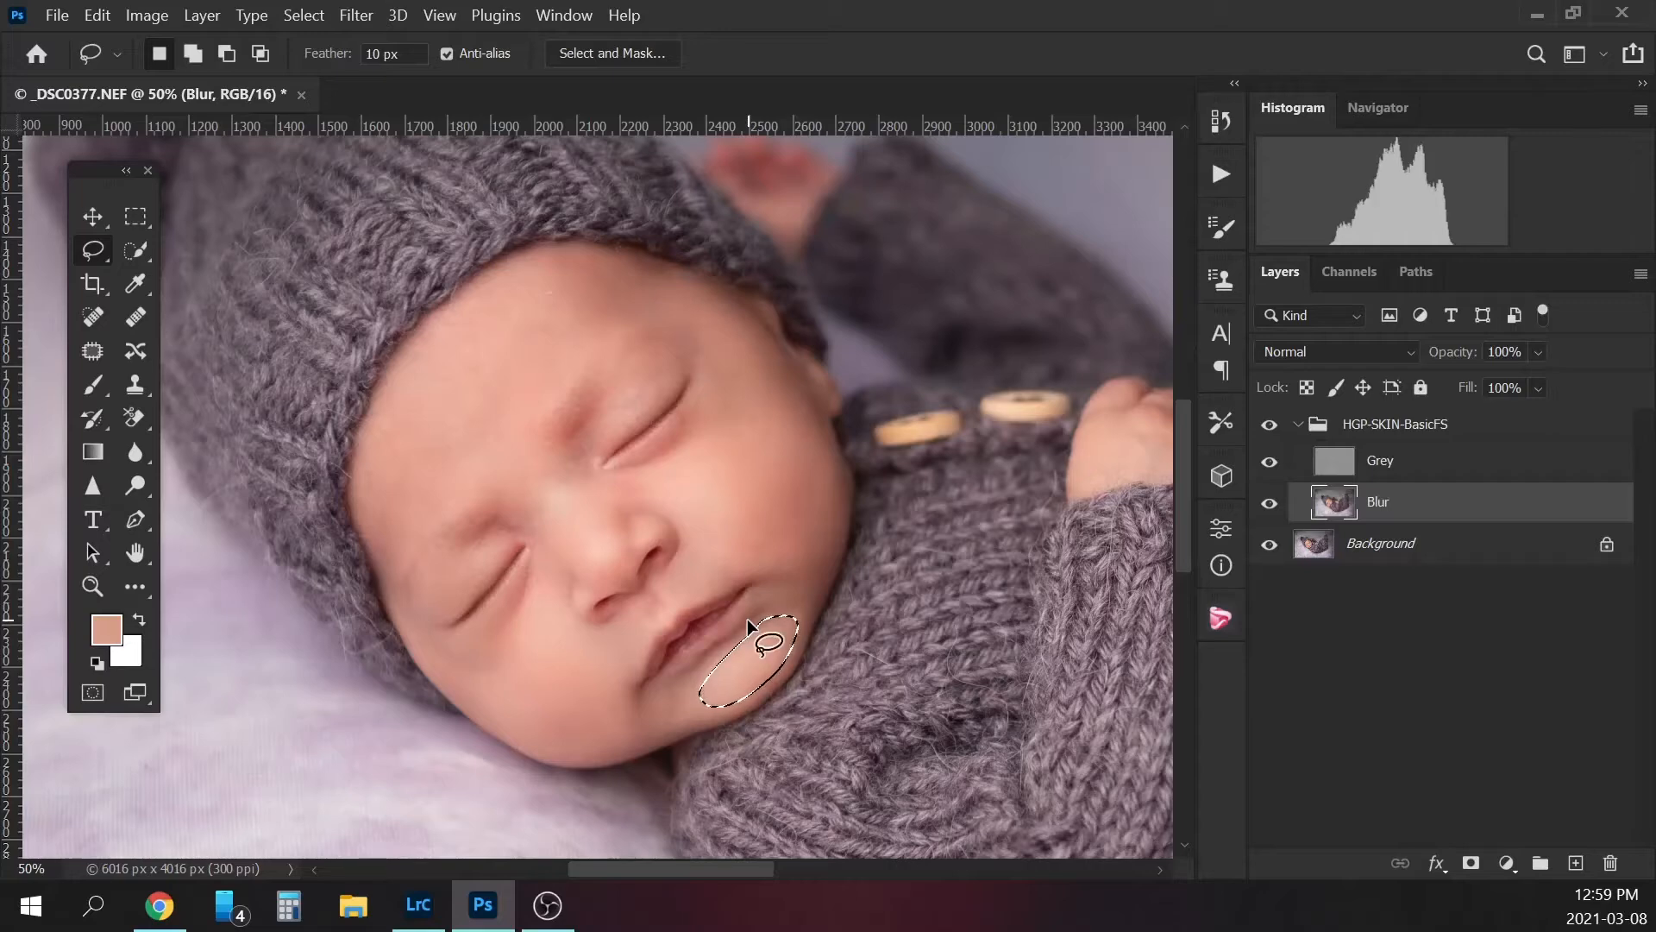
- Lasso the skin on the back of the baby's hand, keeping clear of the sleeve, and clear the selection
{"action": "left_click_drag", "start_coordinate": [737, 868], "coordinate": [801, 841]}
{"action": "left_click_drag", "start_coordinate": [1183, 520], "coordinate": [1180, 483]}
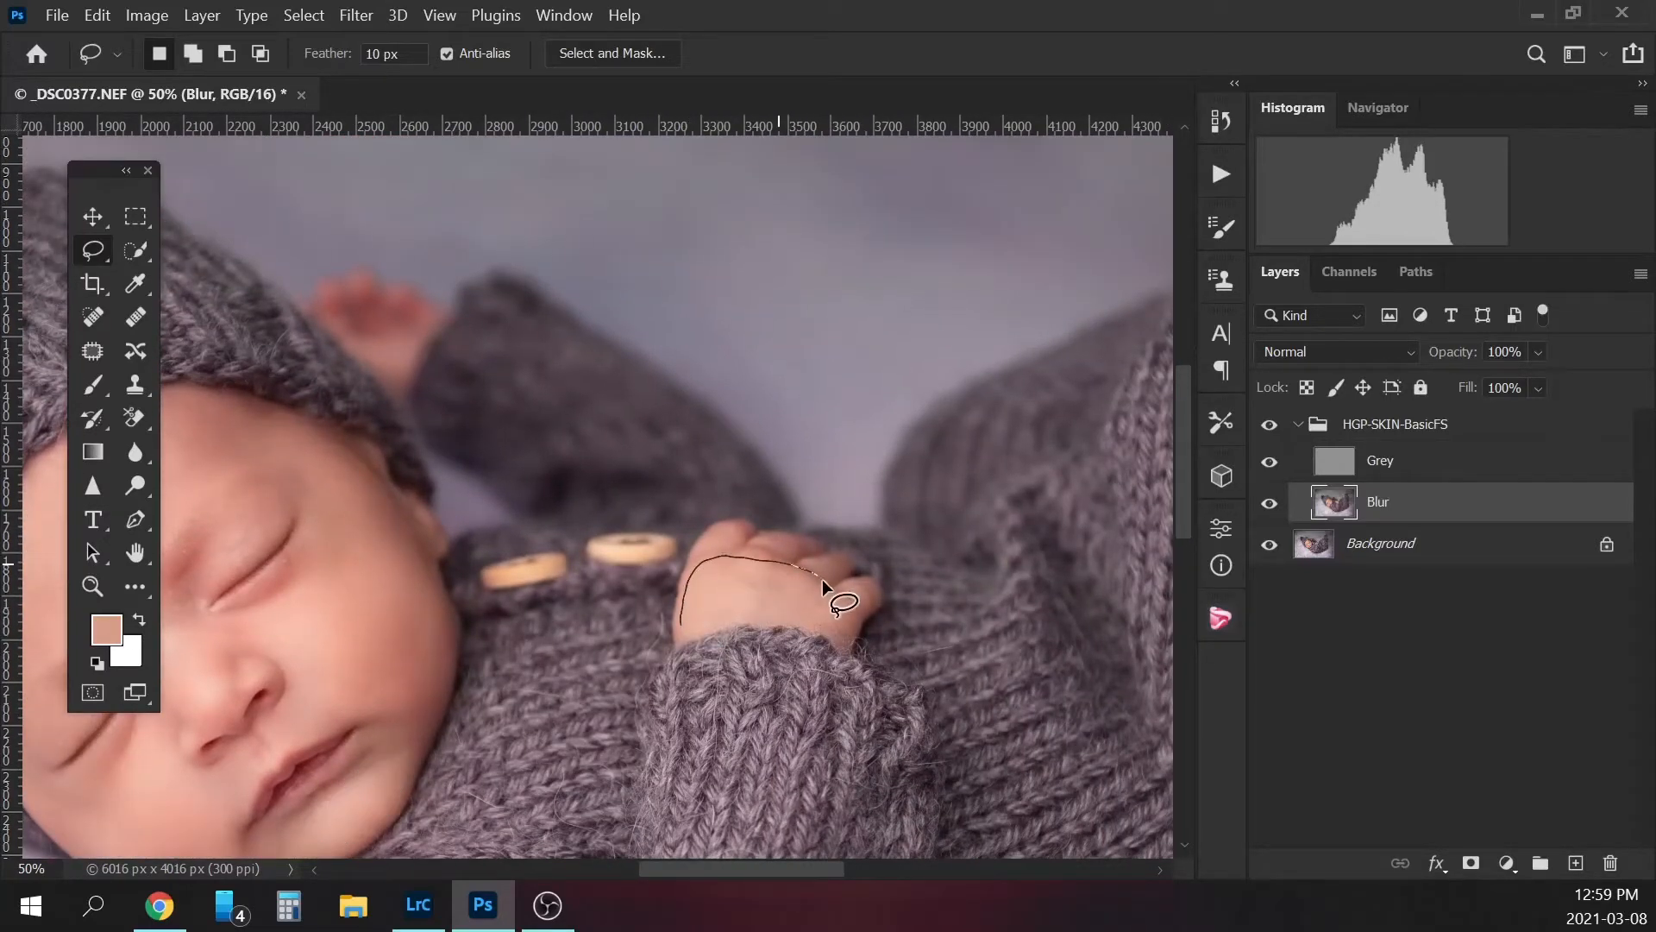
{"action": "left_click_drag", "start_coordinate": [708, 618], "coordinate": [681, 617]}
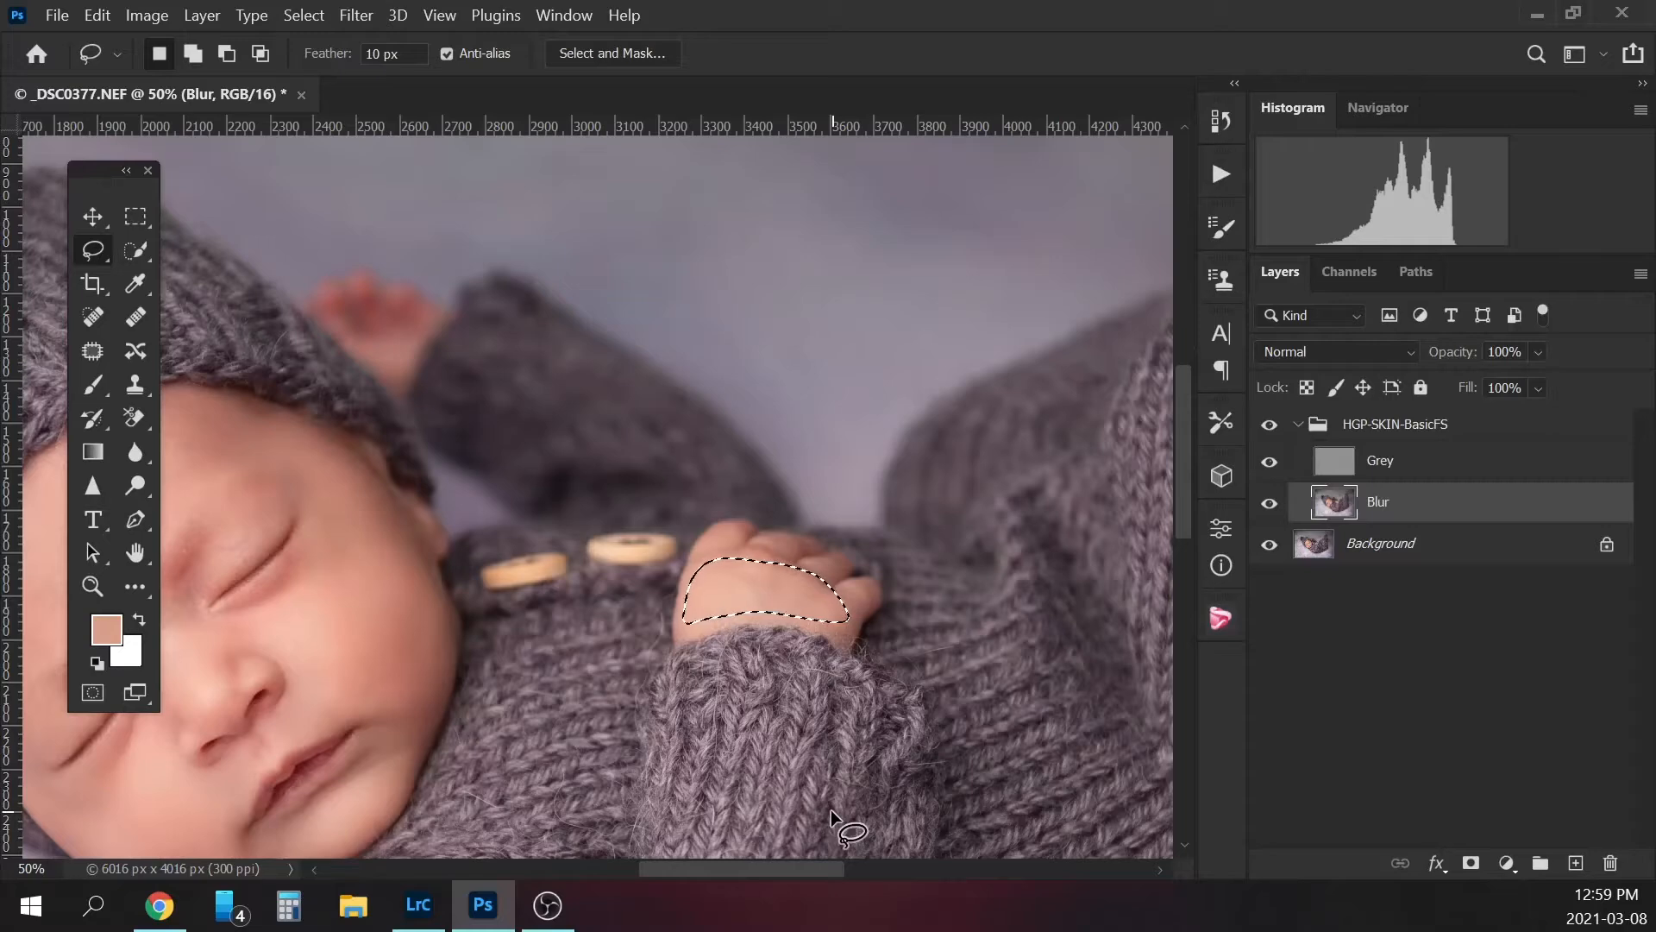
{"action": "key", "text": "ctrl+d"}
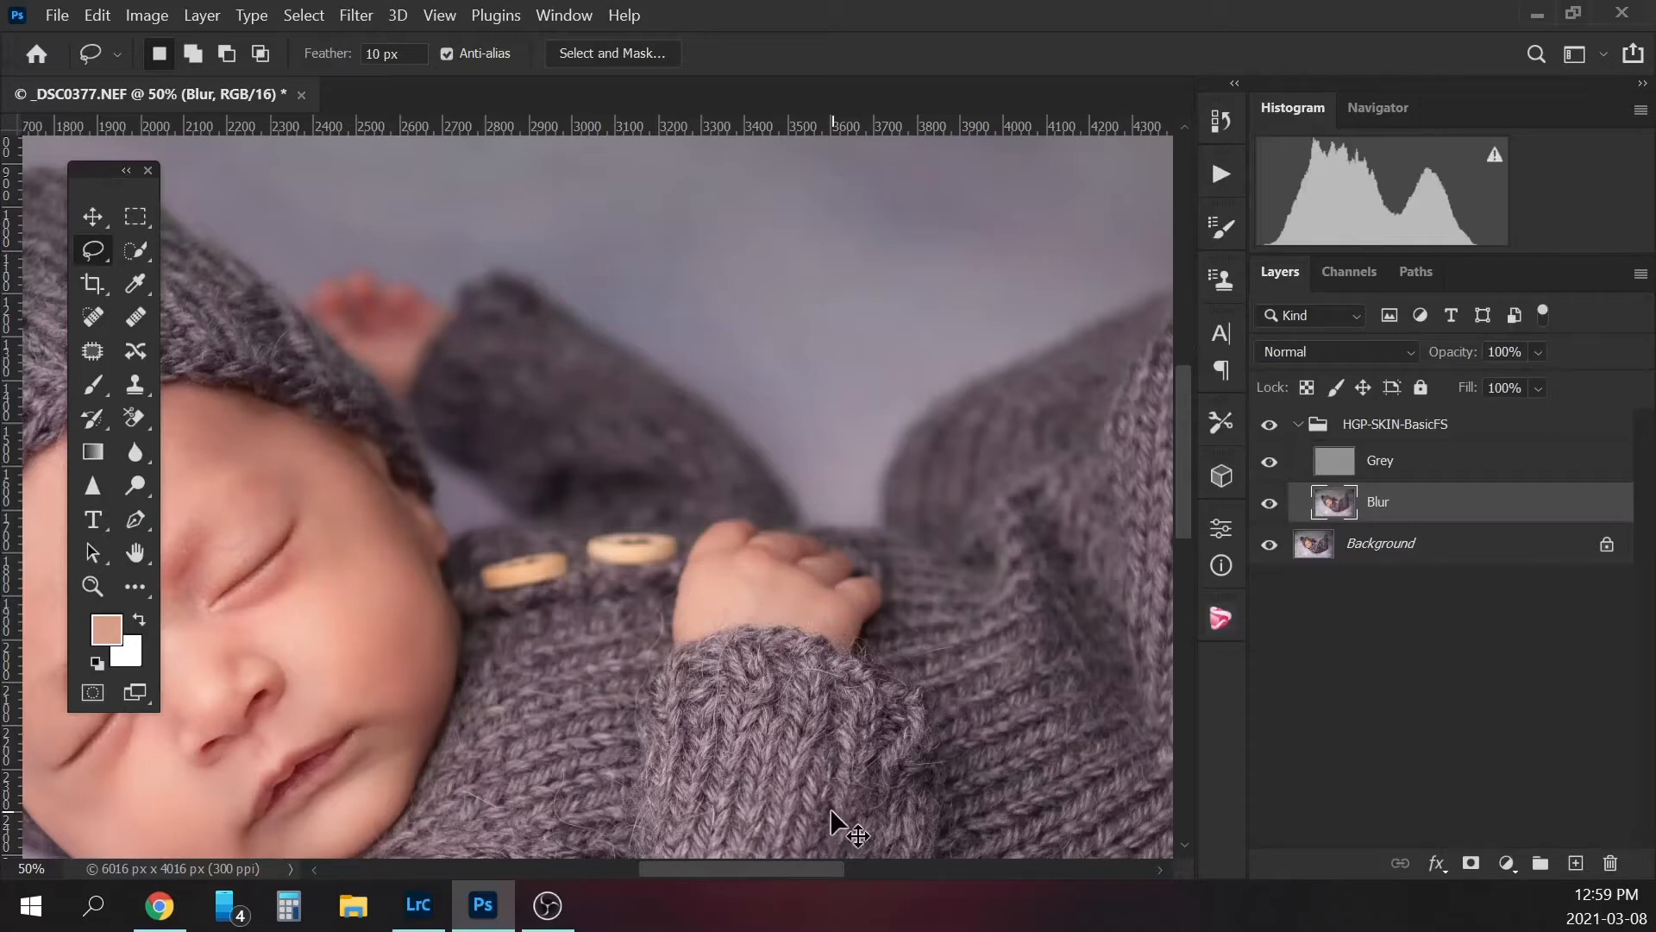
- Compare the skin before and after softening by toggling the HGP-SKIN-BasicFS group's visibility at different magnifications
{"action": "key", "text": "ctrl+minus"}
{"action": "key", "text": "ctrl+minus"}
{"action": "key", "text": "ctrl+plus"}
{"action": "key", "text": "ctrl+plus"}
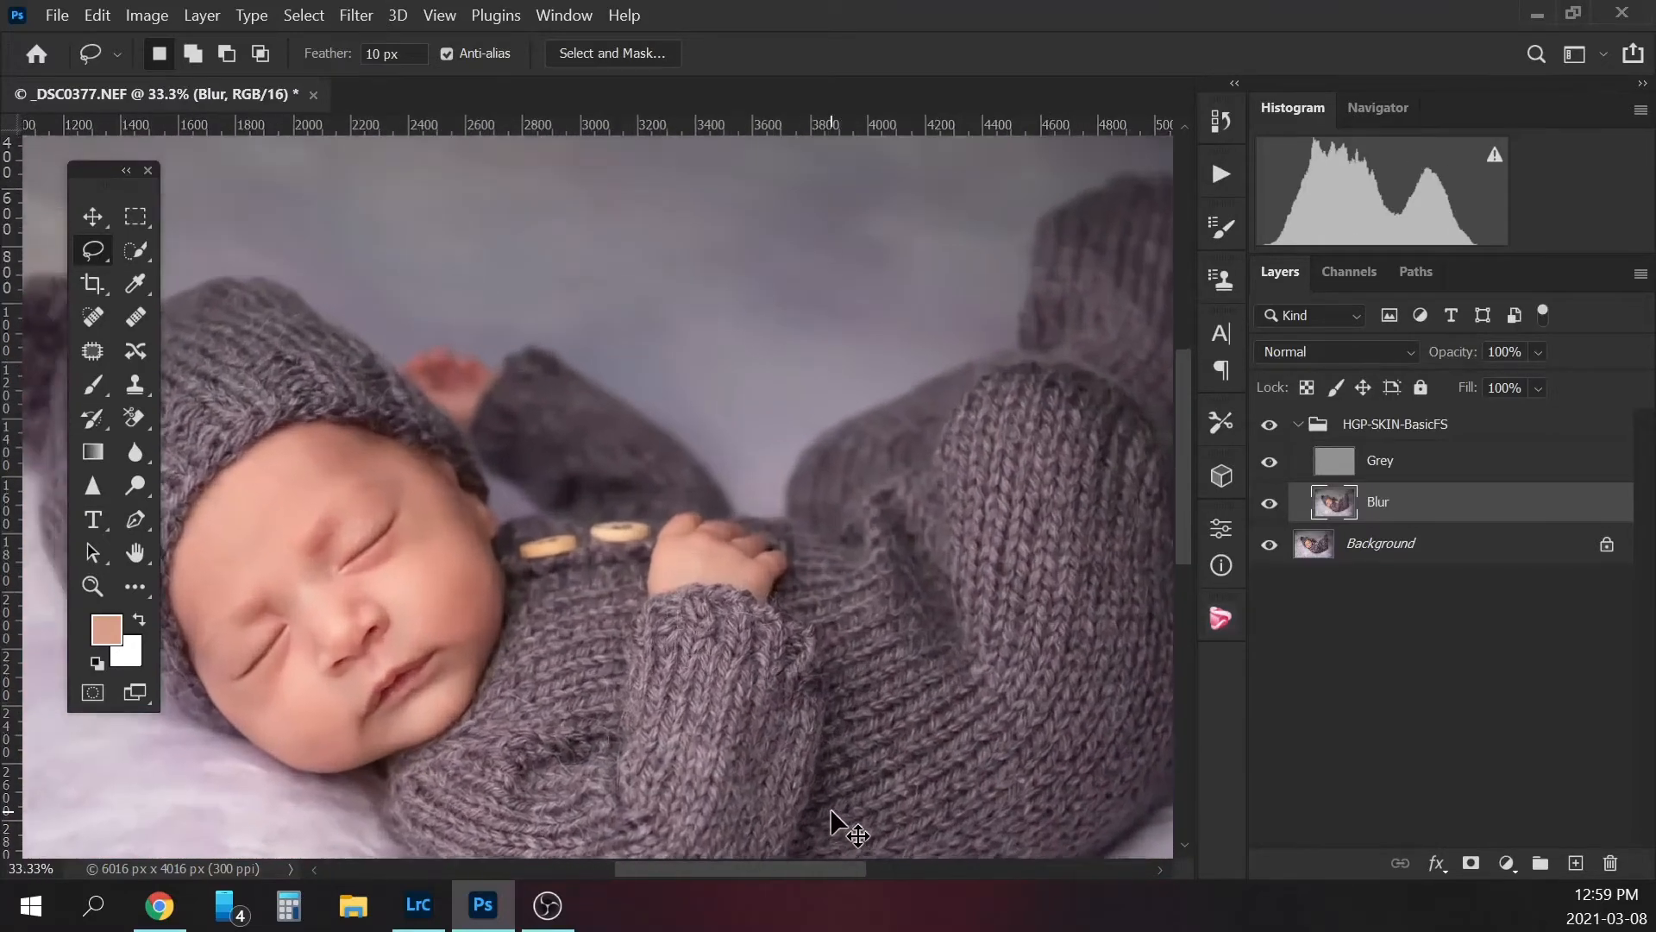
{"action": "left_click", "coordinate": [1270, 423]}
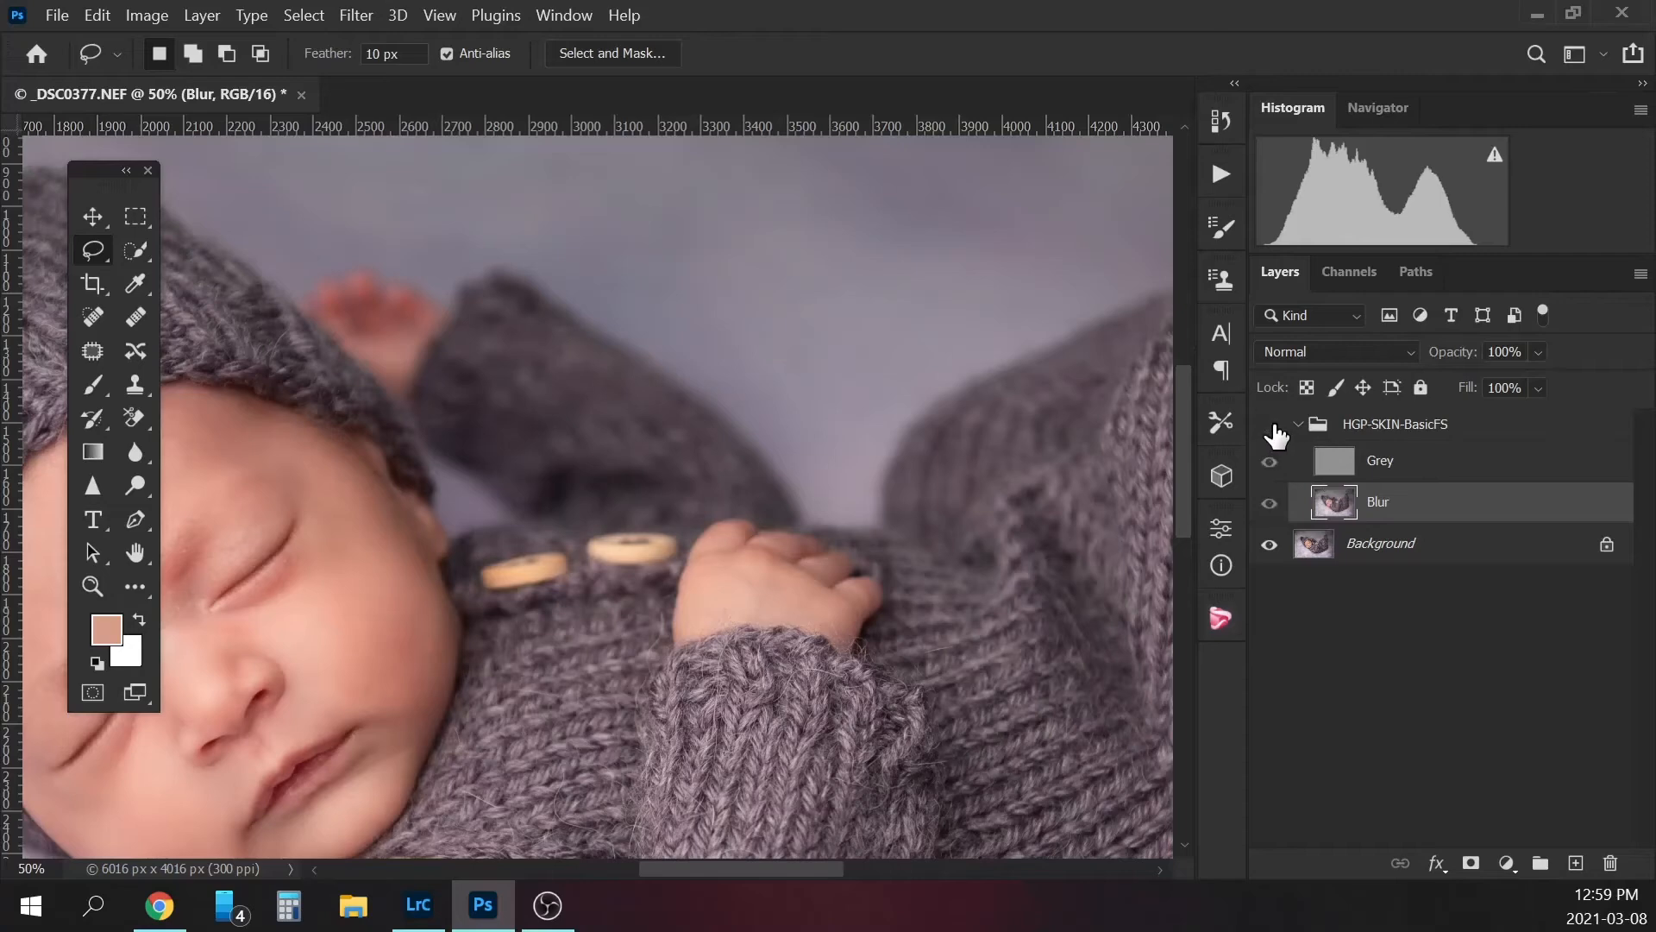
{"action": "left_click", "coordinate": [1270, 423]}
{"action": "key", "text": "ctrl+minus"}
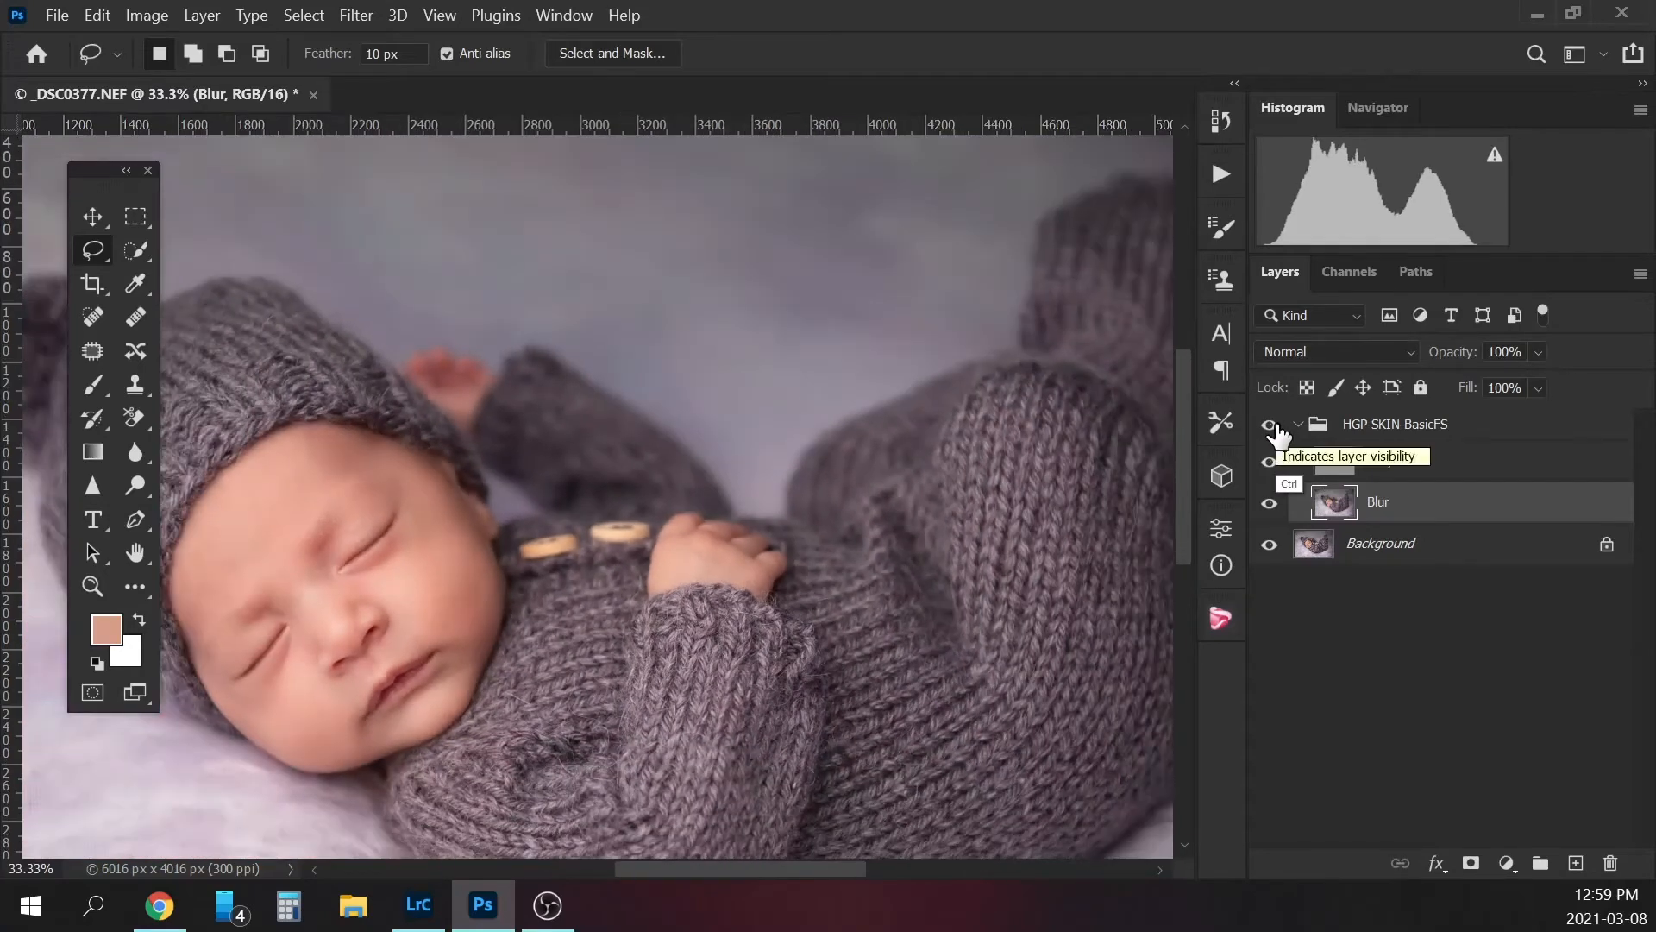
{"action": "key", "text": "ctrl+plus"}
{"action": "key", "text": "ctrl+plus"}
{"action": "left_click", "coordinate": [1270, 423]}
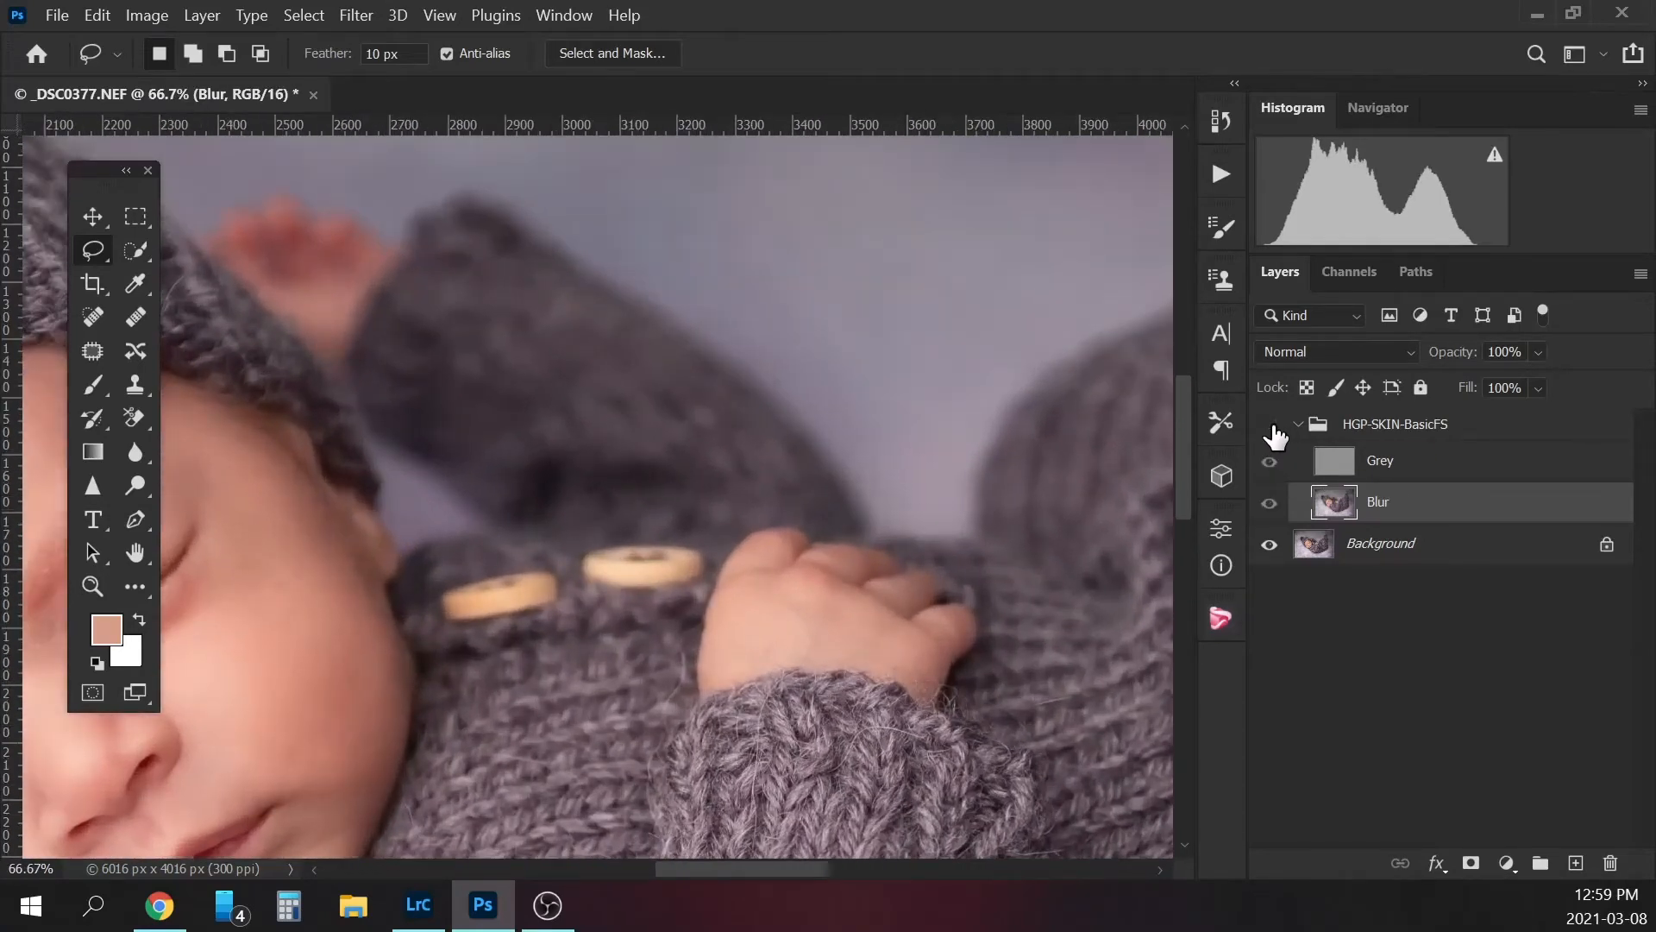
{"action": "left_click", "coordinate": [1270, 424]}
- Activate the Grey layer and choose the Spot Healing Brush for retouching the baby's face
{"action": "left_click_drag", "start_coordinate": [785, 867], "coordinate": [710, 860]}
{"action": "left_click_drag", "start_coordinate": [1186, 469], "coordinate": [1187, 499]}
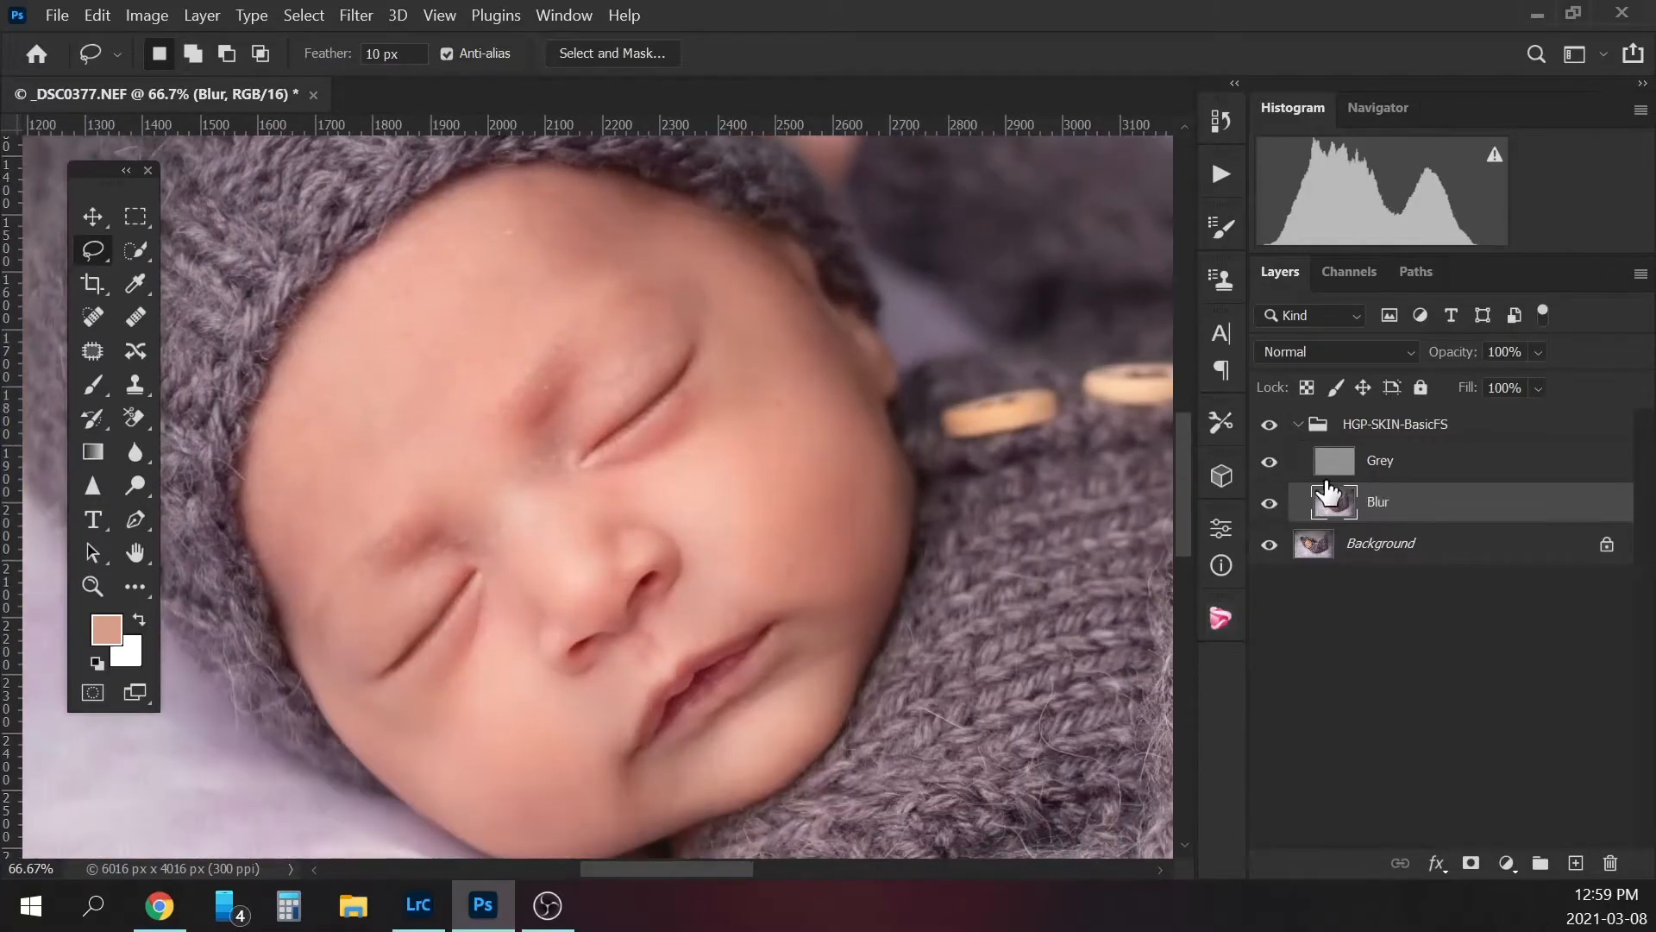
{"action": "left_click", "coordinate": [1395, 463]}
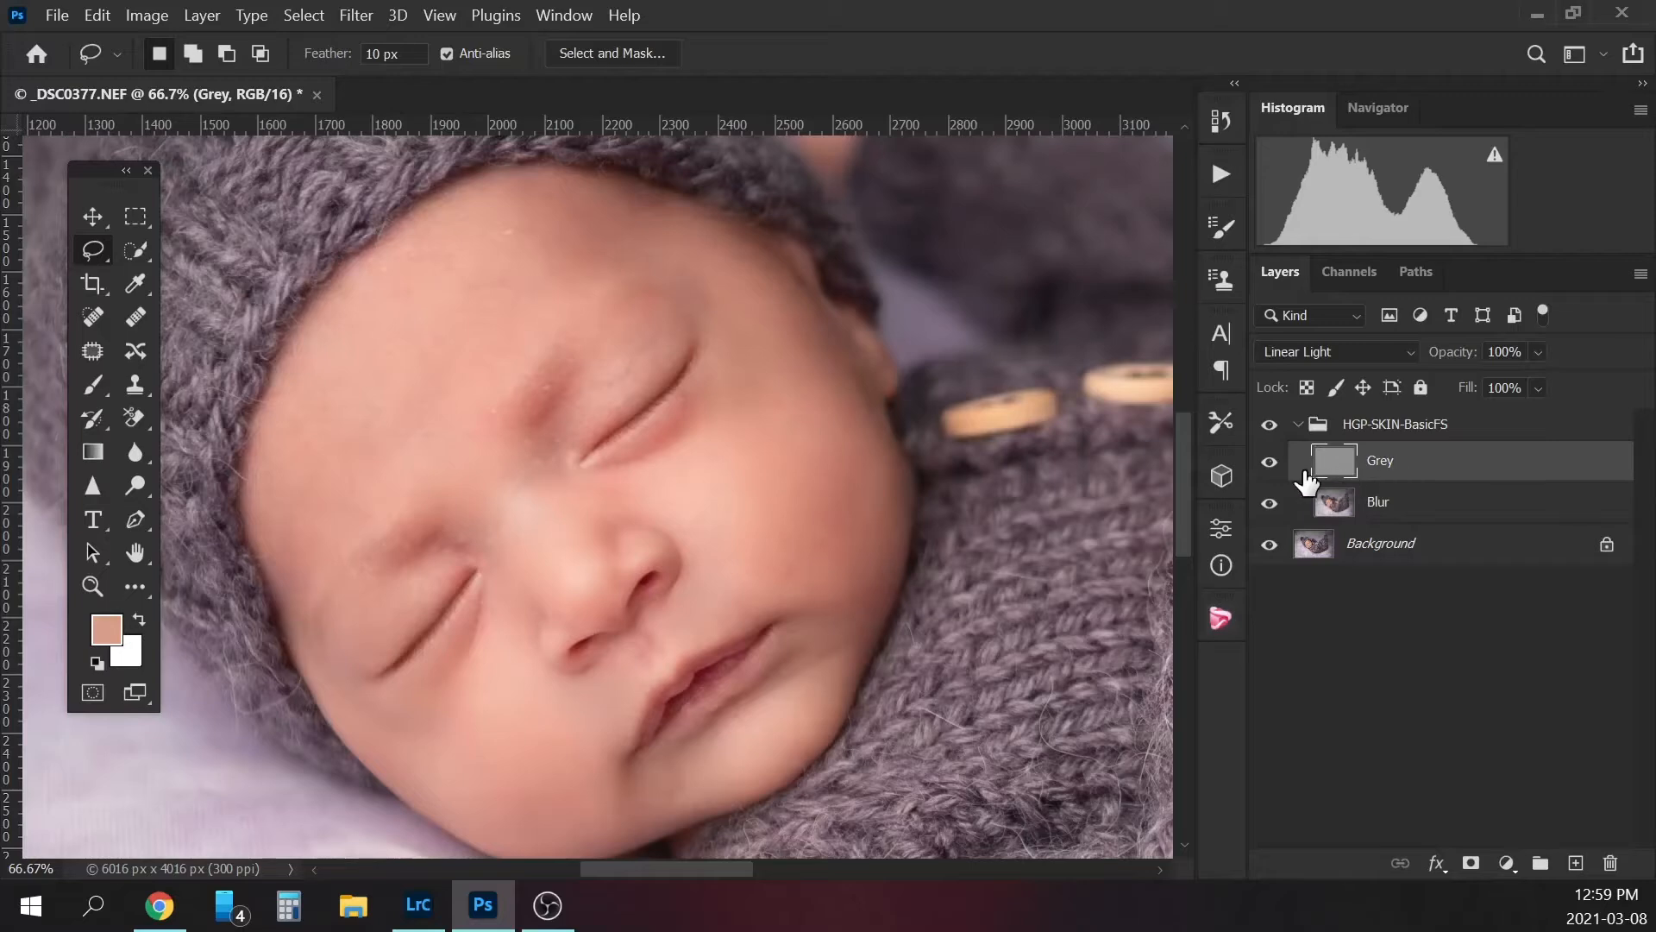
{"action": "left_click", "coordinate": [94, 318]}
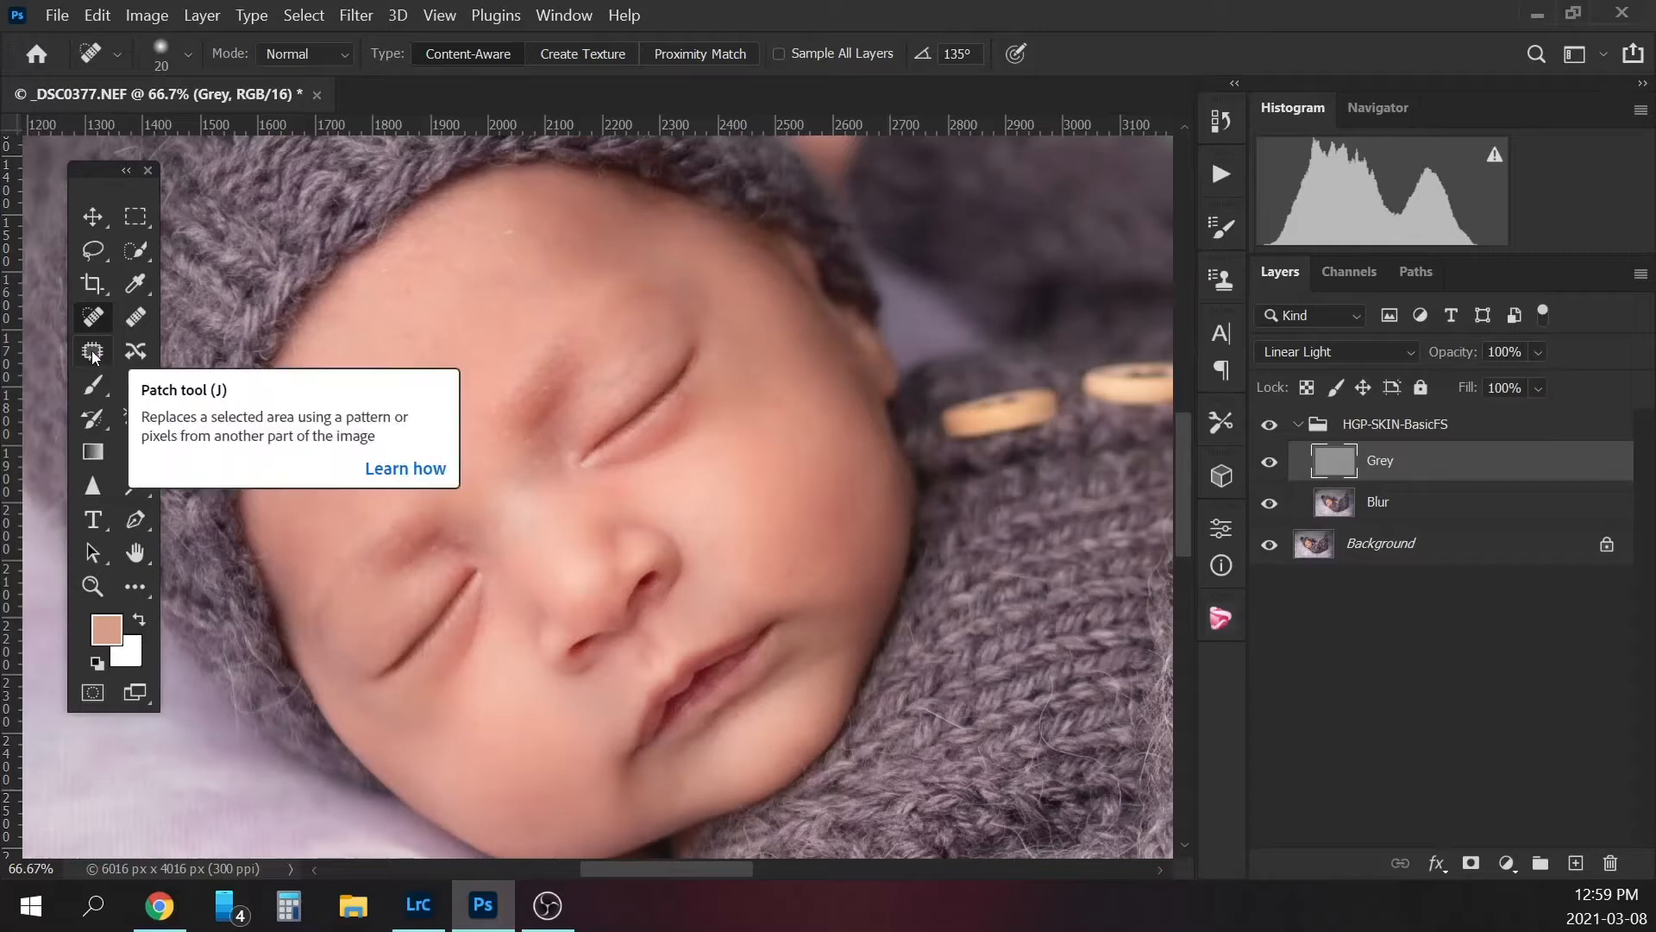
{"action": "left_click", "coordinate": [95, 354]}
{"action": "left_click", "coordinate": [94, 319]}
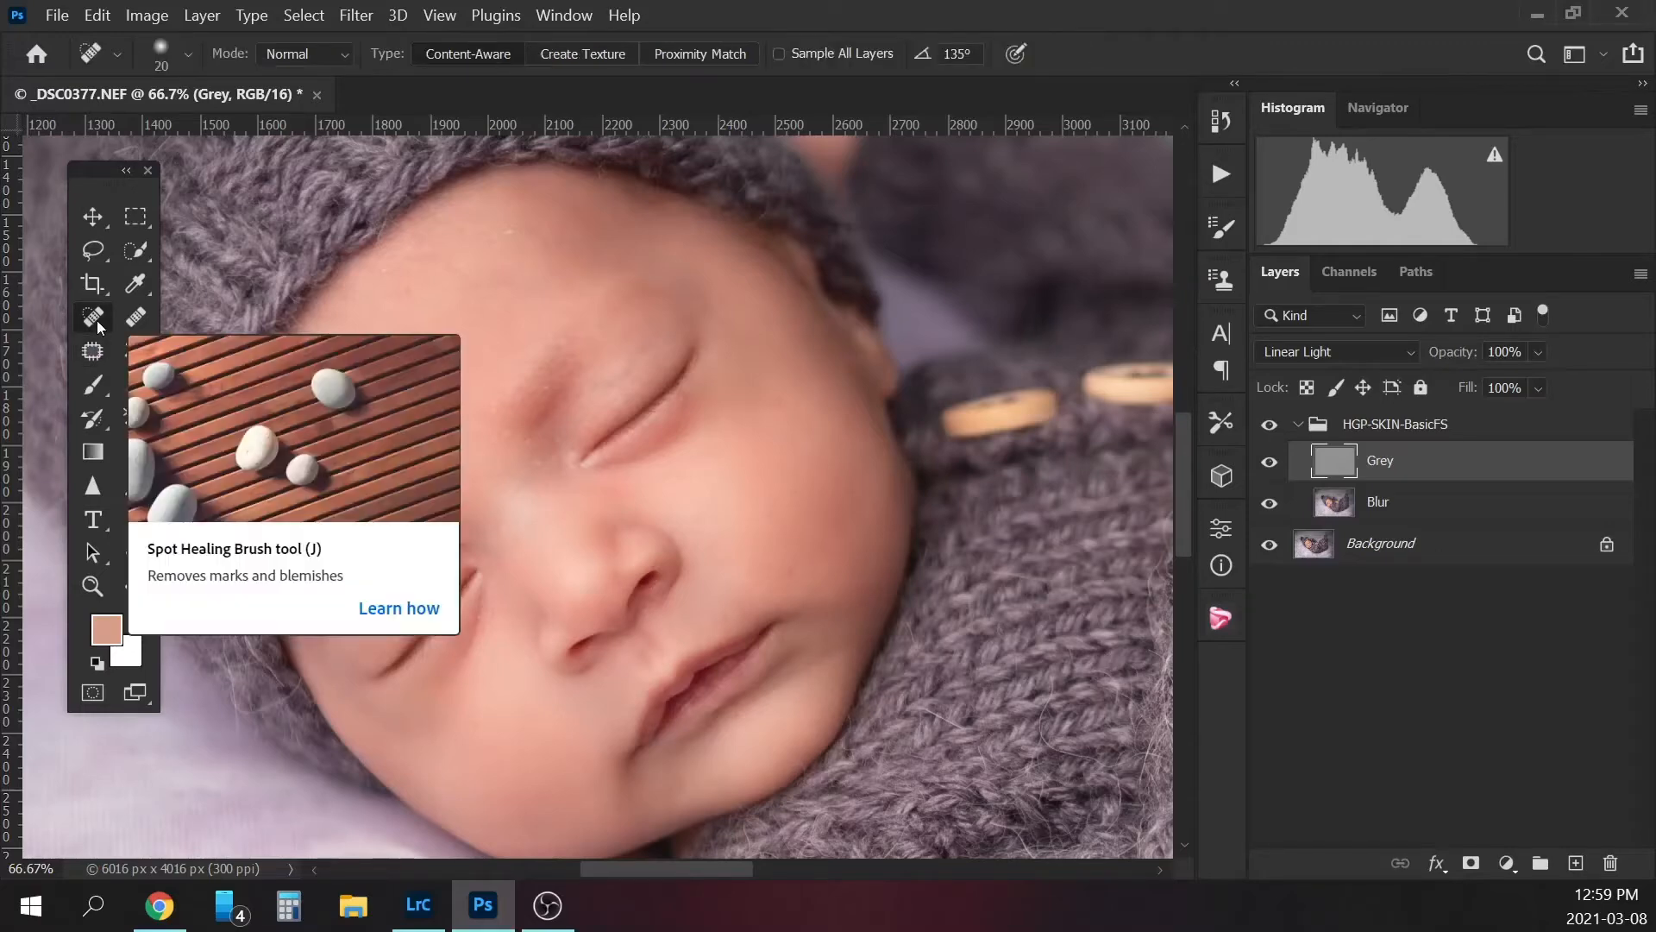
- Heal the small blemishes on the upper forehead, around the upper eyebrow, on the cheek and beside the mouth
{"action": "left_click_drag", "start_coordinate": [516, 229], "coordinate": [516, 229]}
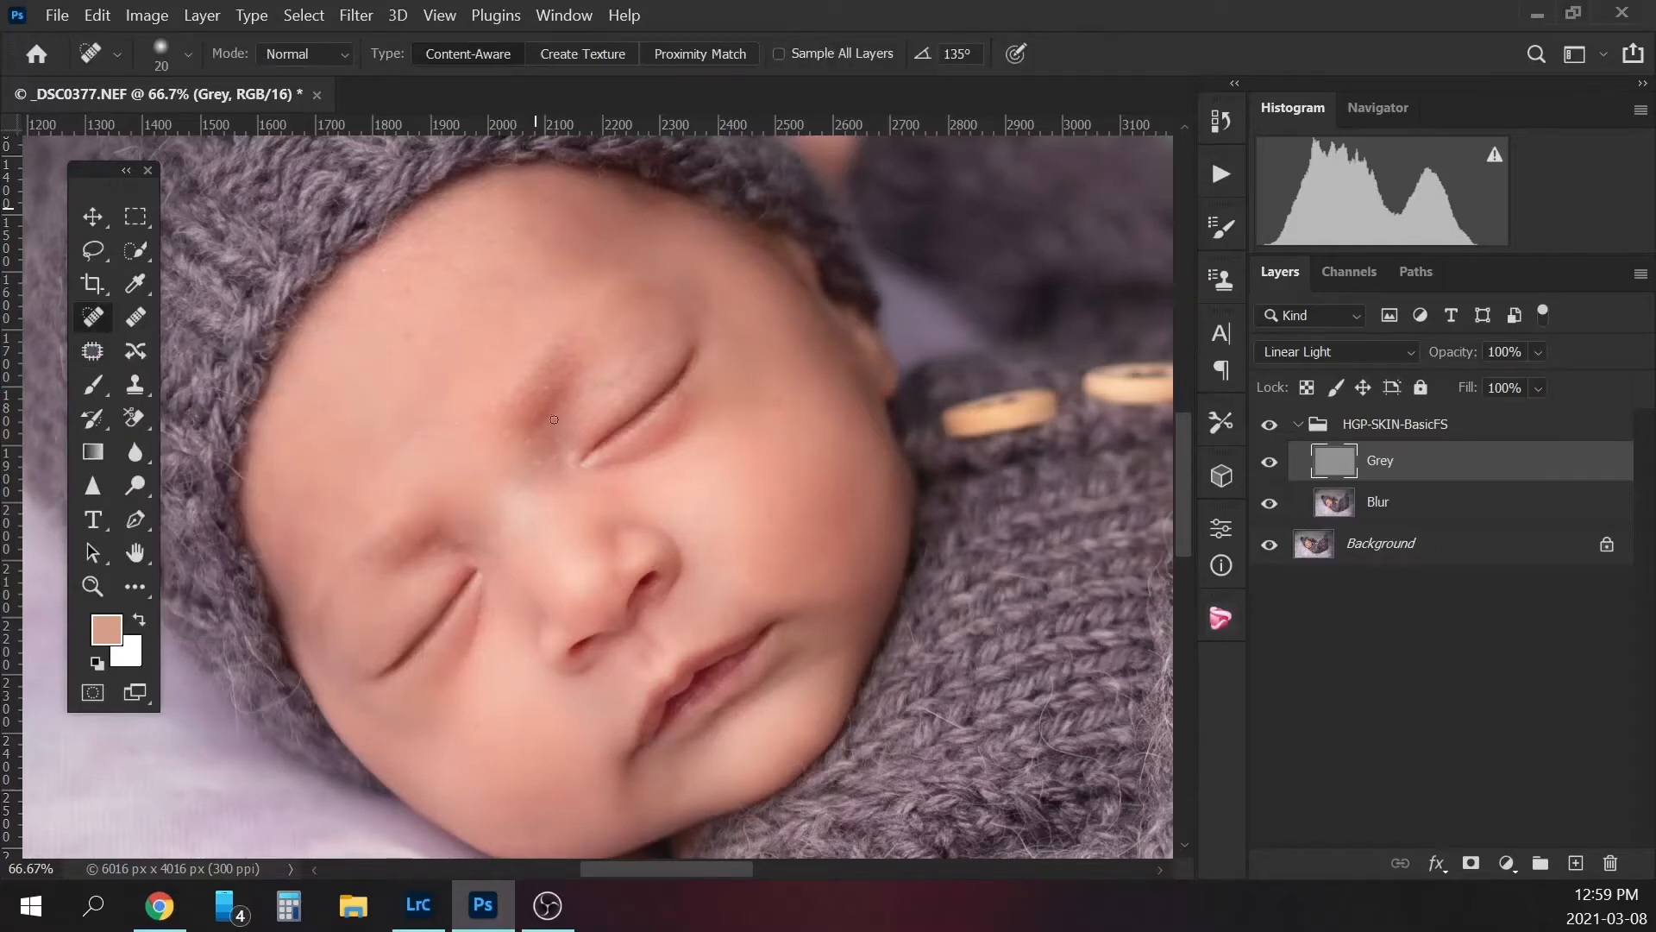
{"action": "left_click", "coordinate": [543, 391]}
{"action": "left_click", "coordinate": [492, 410]}
{"action": "left_click", "coordinate": [559, 439]}
{"action": "left_click", "coordinate": [787, 574]}
{"action": "left_click", "coordinate": [778, 405]}
{"action": "left_click", "coordinate": [822, 644]}
{"action": "left_click", "coordinate": [815, 655]}
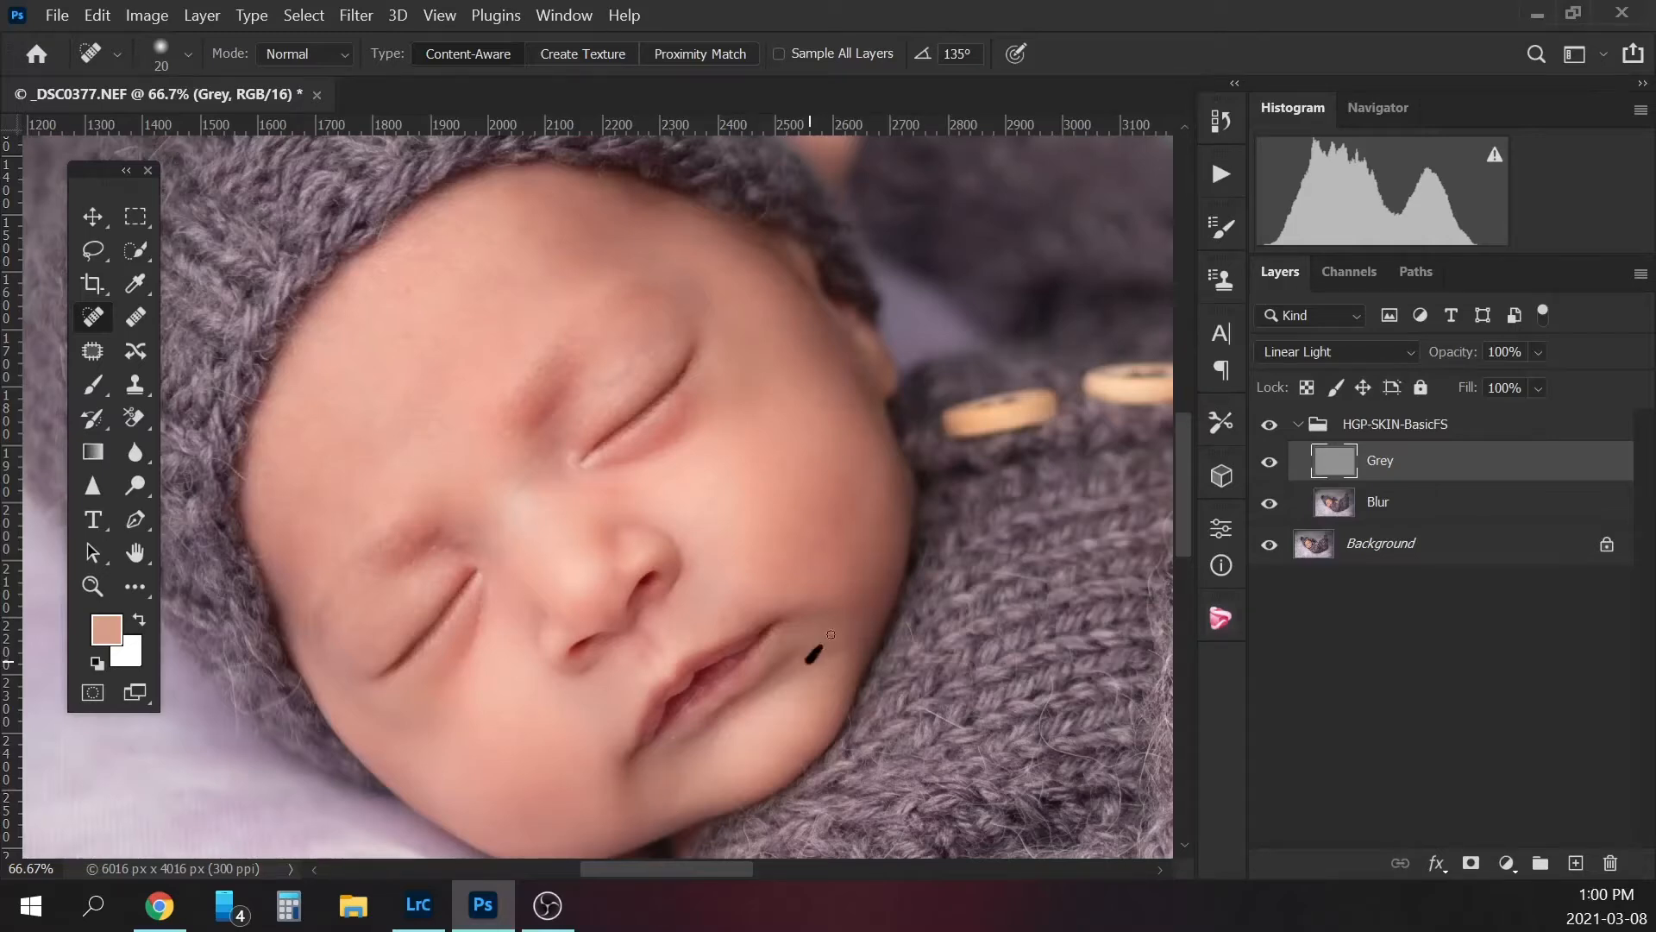
{"action": "left_click", "coordinate": [745, 724]}
- Heal the remaining spots near the lower eye, on the nose and across the forehead
{"action": "left_click", "coordinate": [454, 546]}
{"action": "left_click", "coordinate": [469, 539]}
{"action": "left_click", "coordinate": [546, 612]}
{"action": "left_click", "coordinate": [557, 607]}
{"action": "left_click", "coordinate": [518, 551]}
{"action": "left_click", "coordinate": [459, 423]}
{"action": "left_click", "coordinate": [417, 423]}
{"action": "left_click", "coordinate": [404, 337]}
{"action": "left_click", "coordinate": [410, 291]}
{"action": "key", "text": "ctrl+minus"}
{"action": "key", "text": "ctrl+minus"}
{"action": "key", "text": "ctrl+minus"}
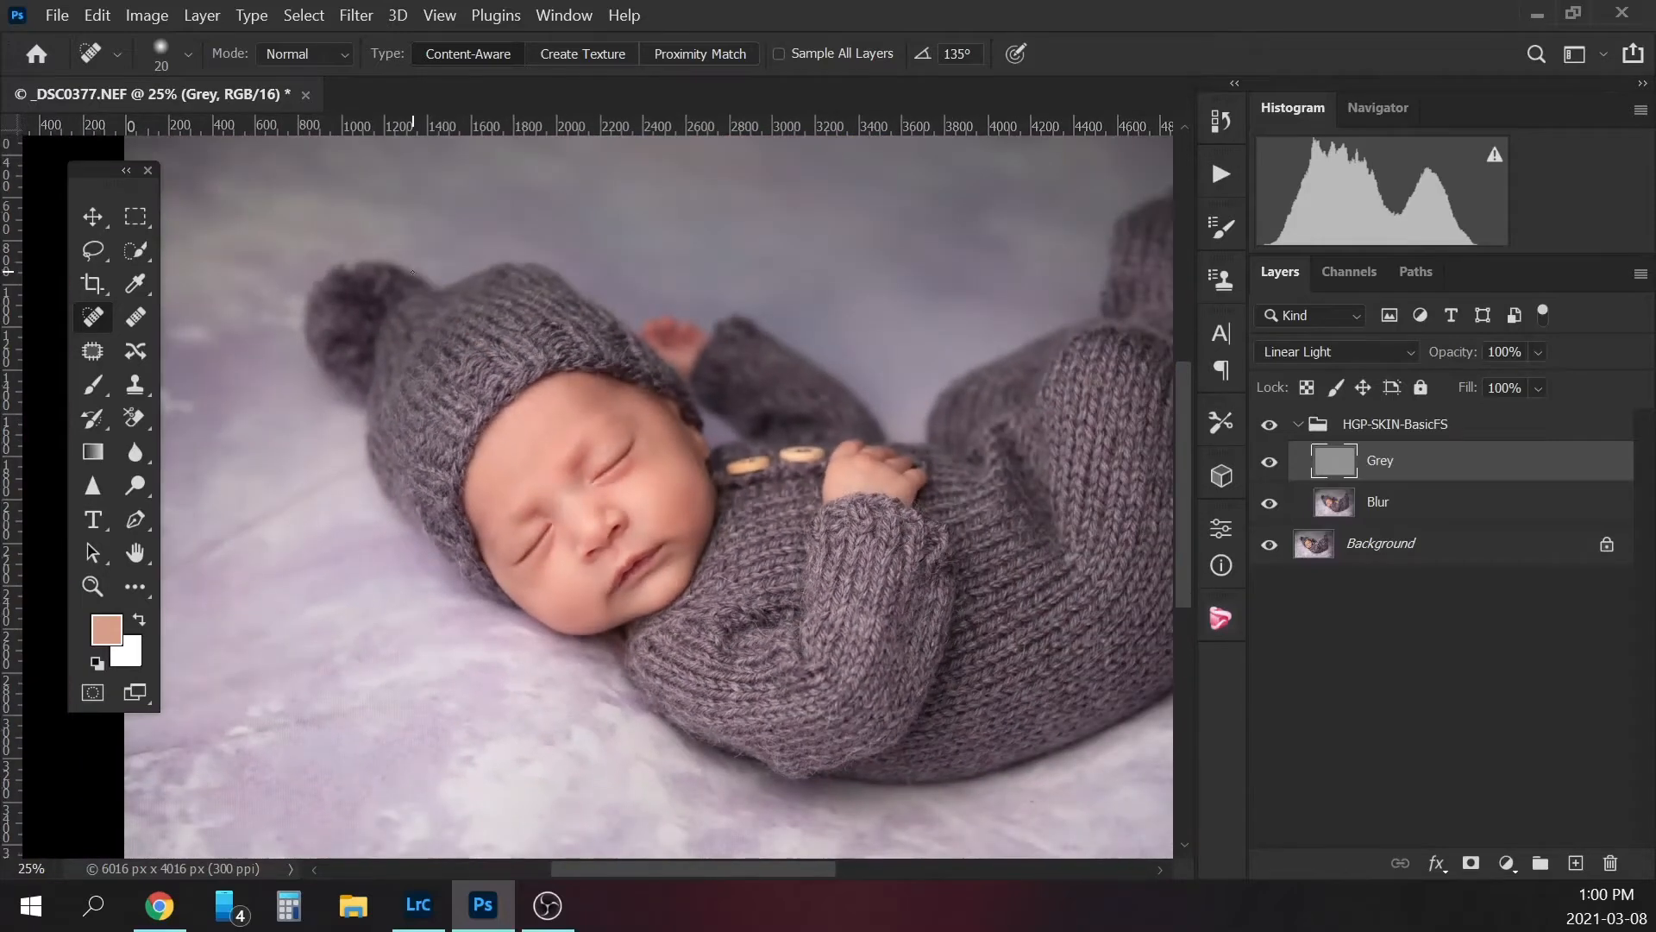
{"action": "key", "text": "ctrl+minus"}
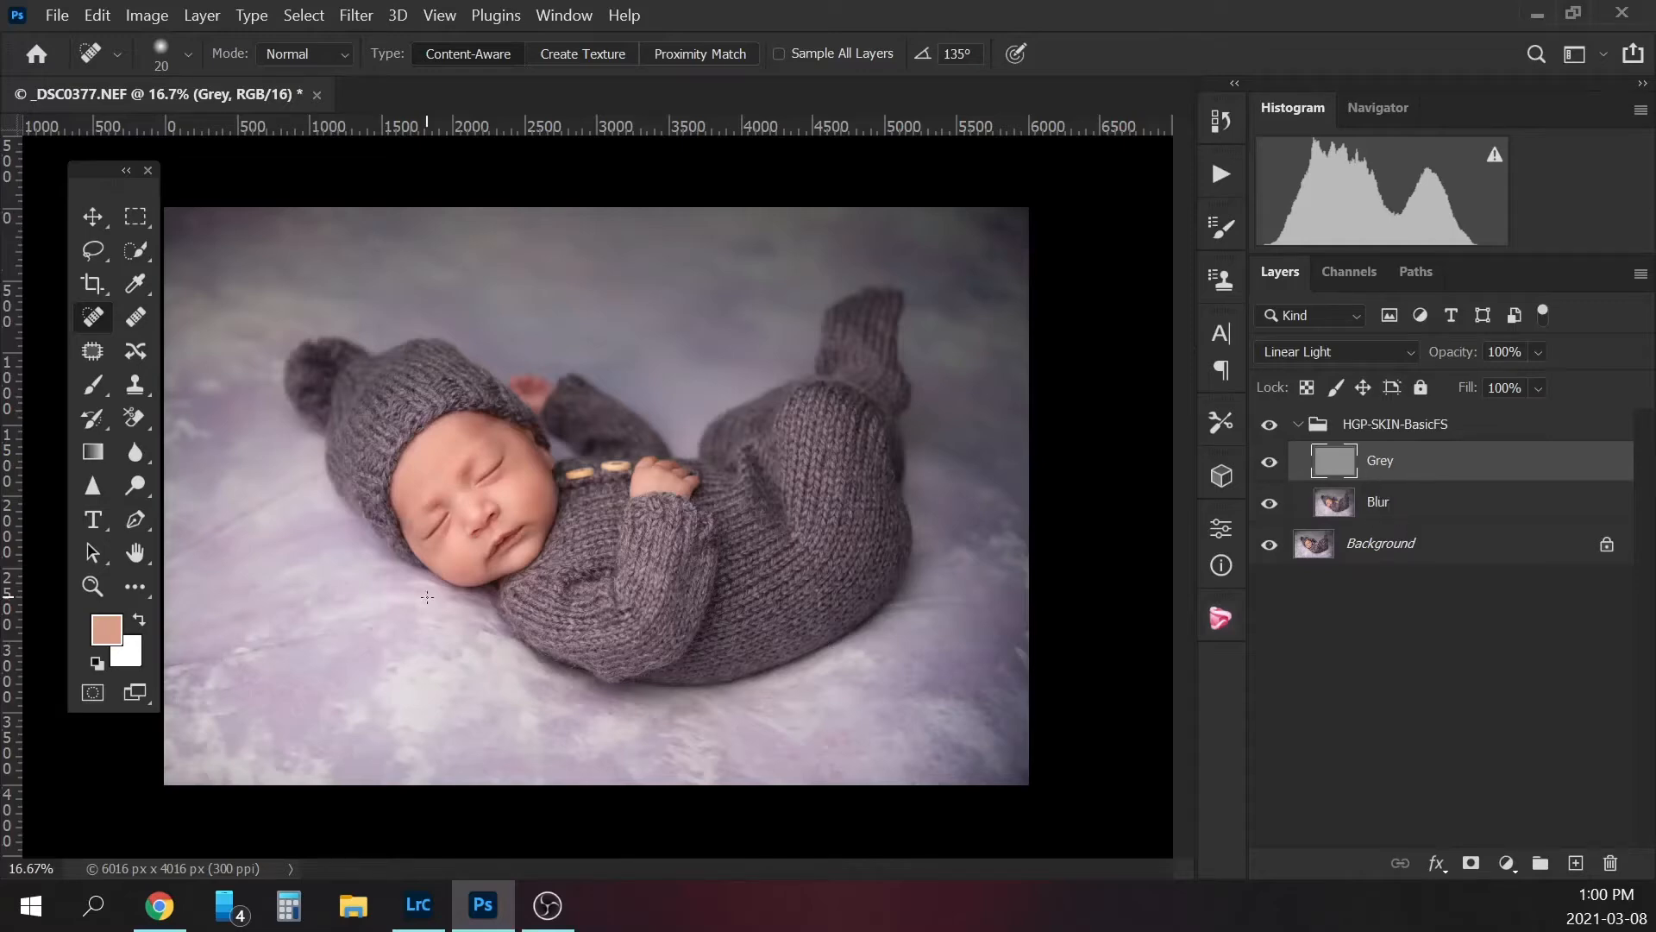
- Patch the long crease in the lower-left area of the blanket on the Grey layer using the Patch tool
{"action": "key", "text": "ctrl+plus"}
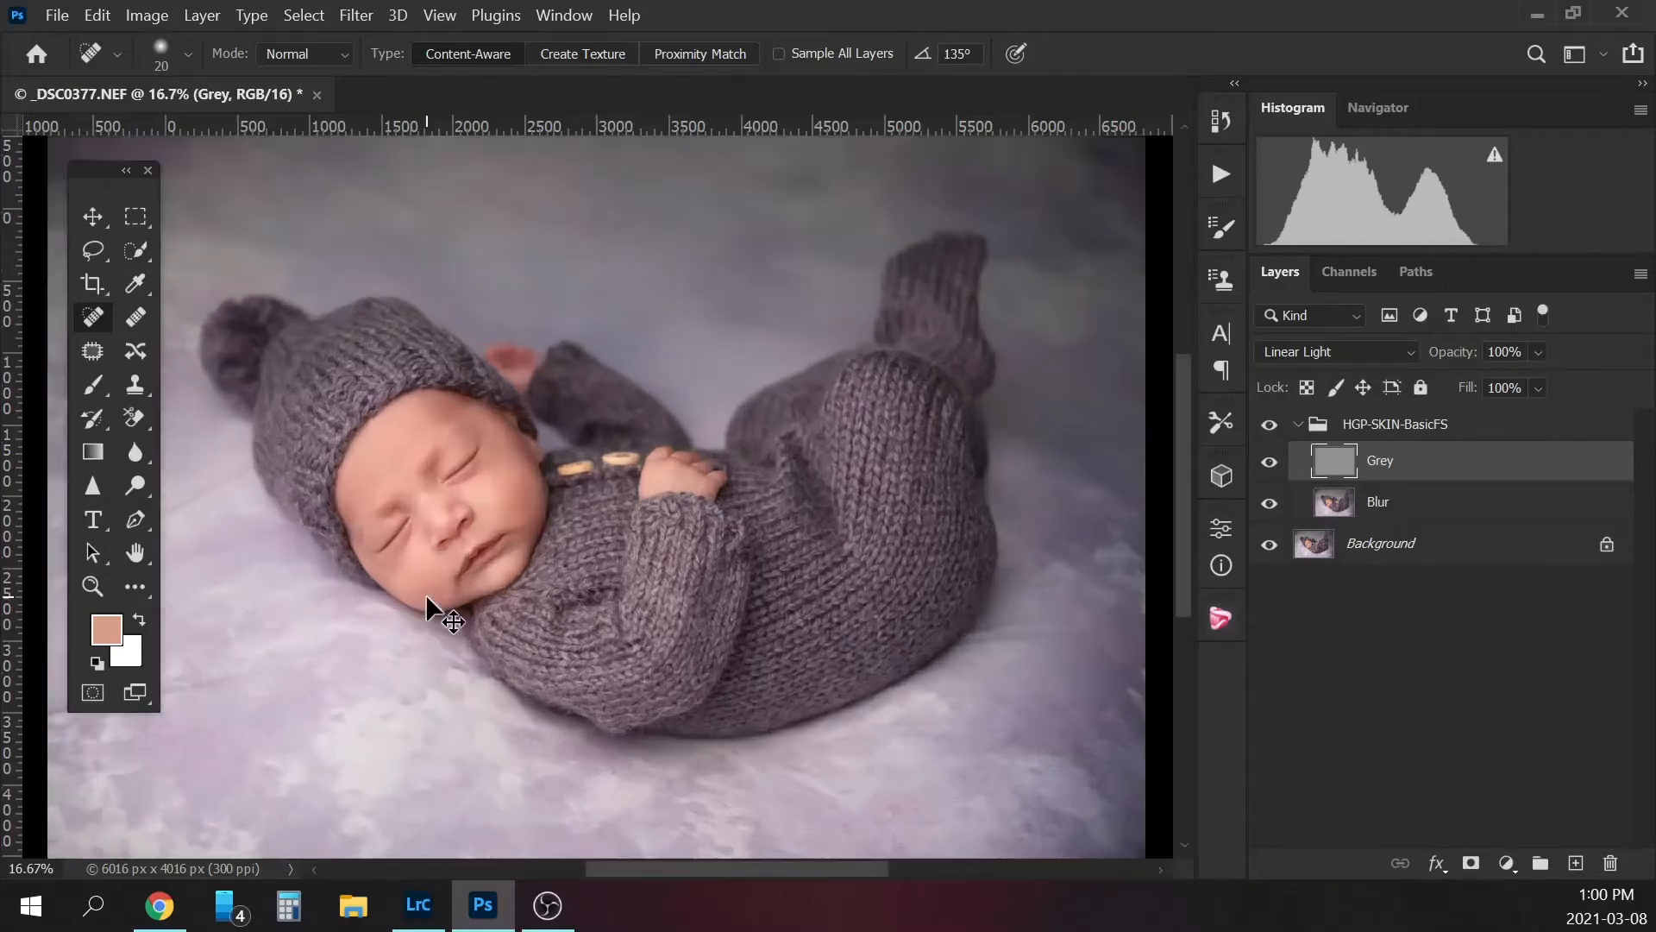
{"action": "left_click_drag", "start_coordinate": [742, 866], "coordinate": [657, 868]}
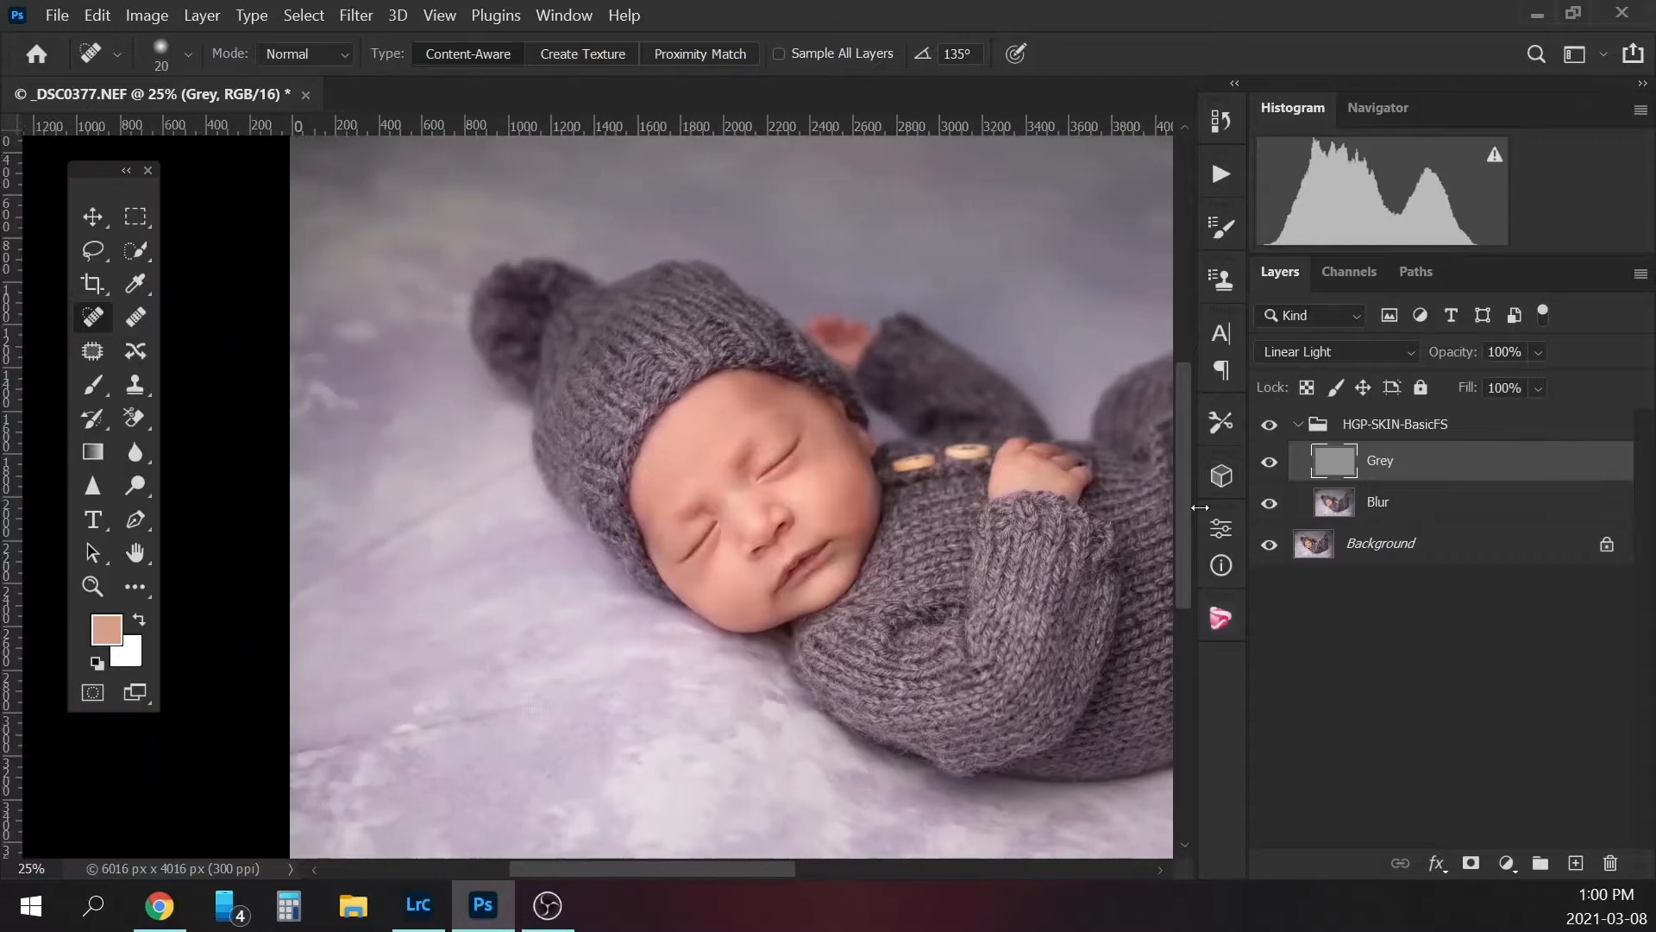
{"action": "left_click_drag", "start_coordinate": [1183, 522], "coordinate": [1183, 559]}
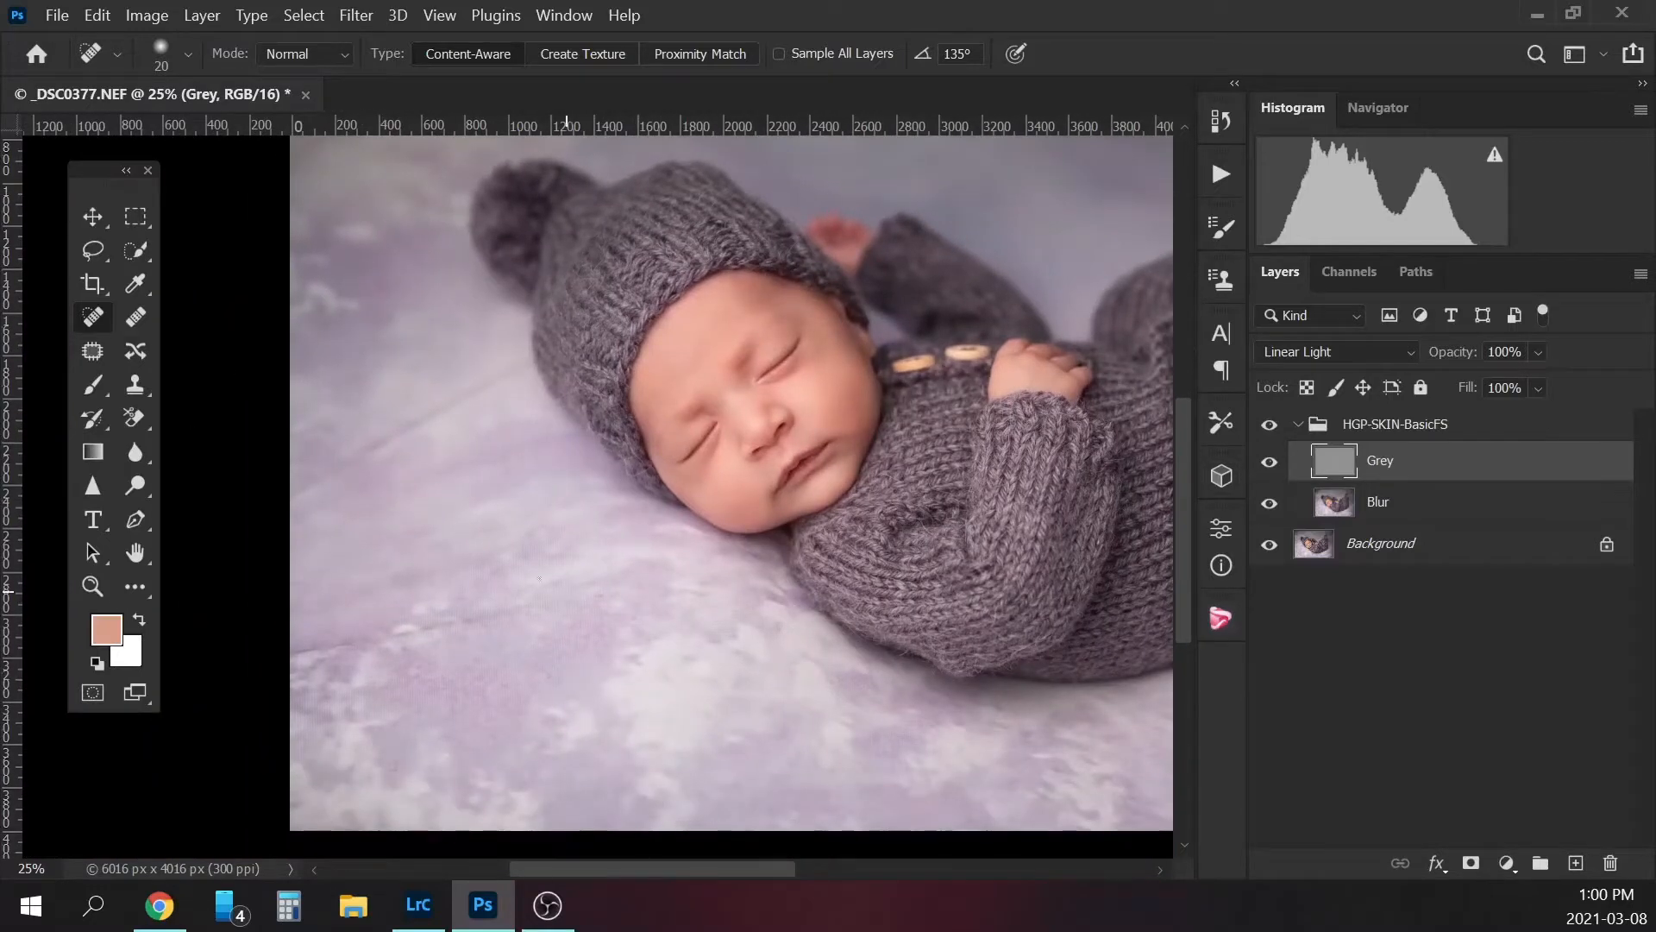
{"action": "left_click", "coordinate": [92, 350]}
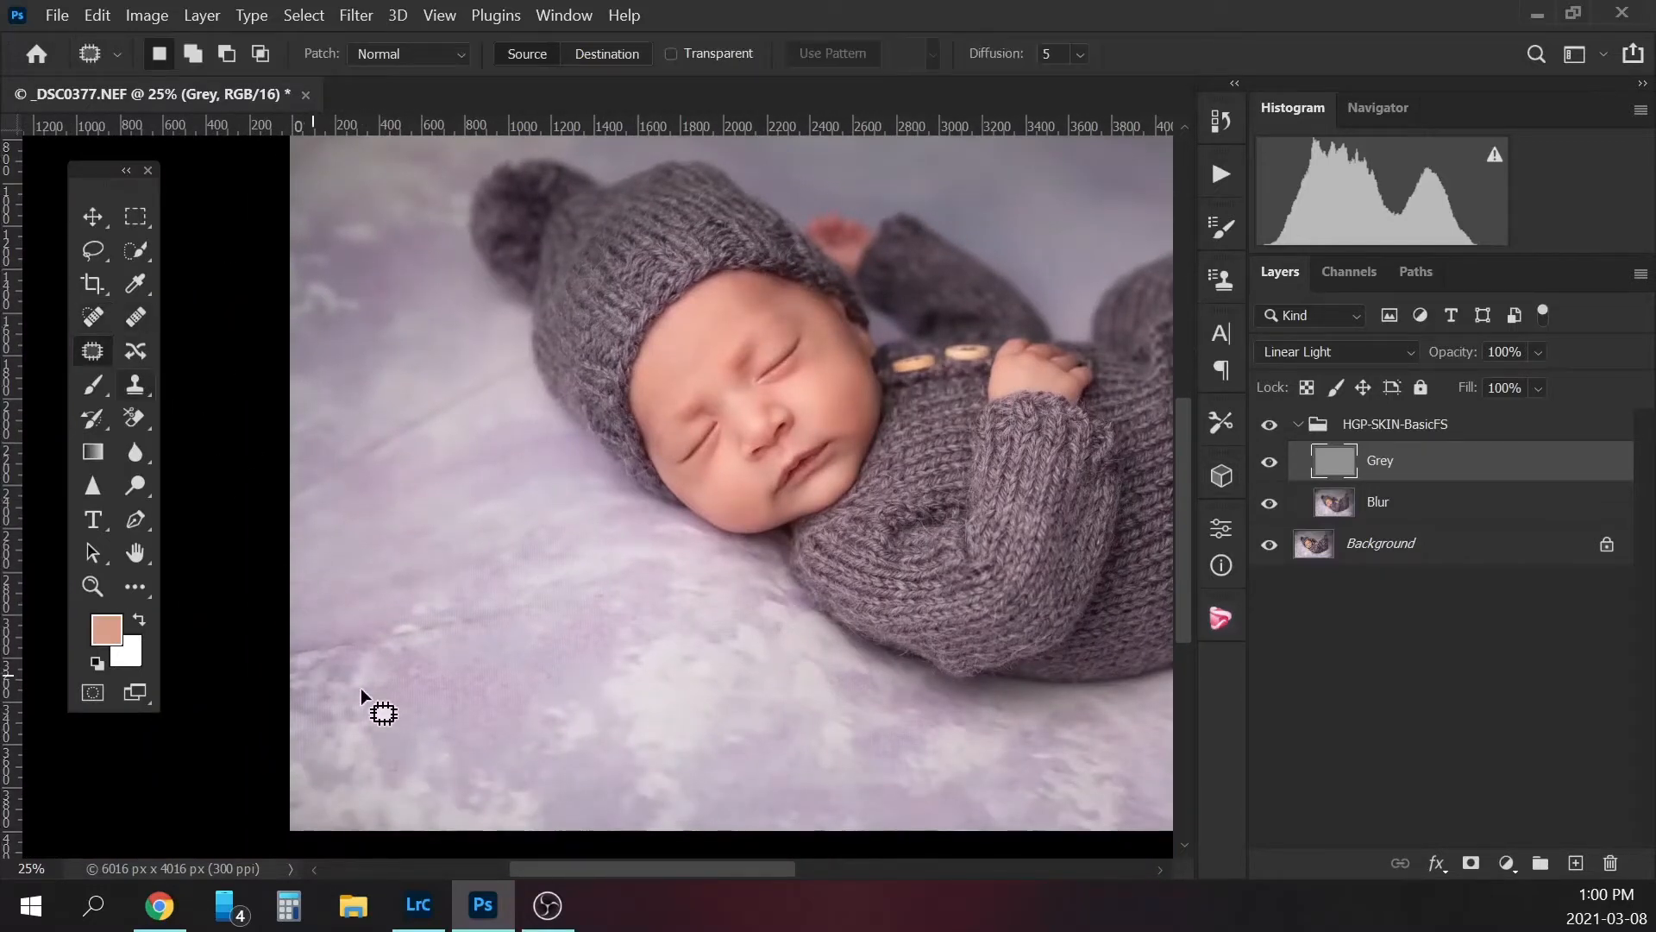
{"action": "mouse_move", "coordinate": [316, 639]}
{"action": "left_mouse_down"}
{"action": "mouse_move", "coordinate": [283, 654]}
{"action": "mouse_move", "coordinate": [529, 610]}
{"action": "mouse_move", "coordinate": [405, 617]}
{"action": "mouse_move", "coordinate": [457, 591]}
{"action": "left_mouse_up"}
{"action": "key", "text": "ctrl+d"}
- Patch the blanket creases to the left of the baby's hat on the Grey layer
{"action": "mouse_move", "coordinate": [315, 470]}
{"action": "left_mouse_down"}
{"action": "mouse_move", "coordinate": [290, 504]}
{"action": "mouse_move", "coordinate": [443, 423]}
{"action": "mouse_move", "coordinate": [473, 425]}
{"action": "left_mouse_up"}
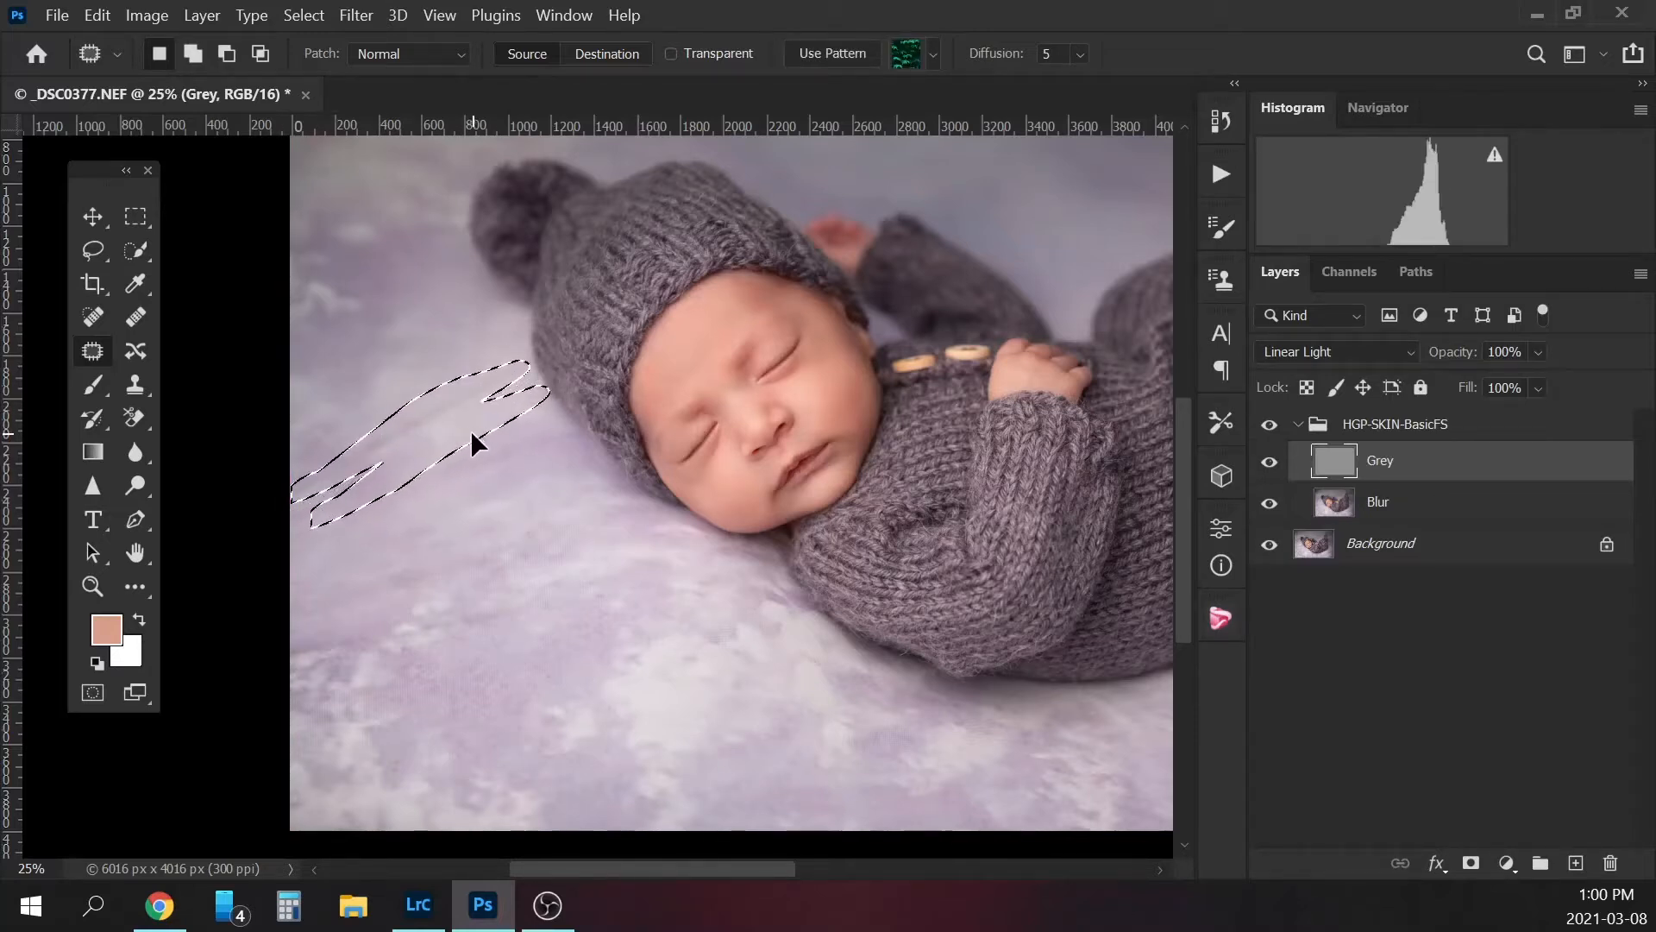
{"action": "key", "text": "ctrl+d"}
{"action": "left_click_drag", "start_coordinate": [509, 432], "coordinate": [448, 476]}
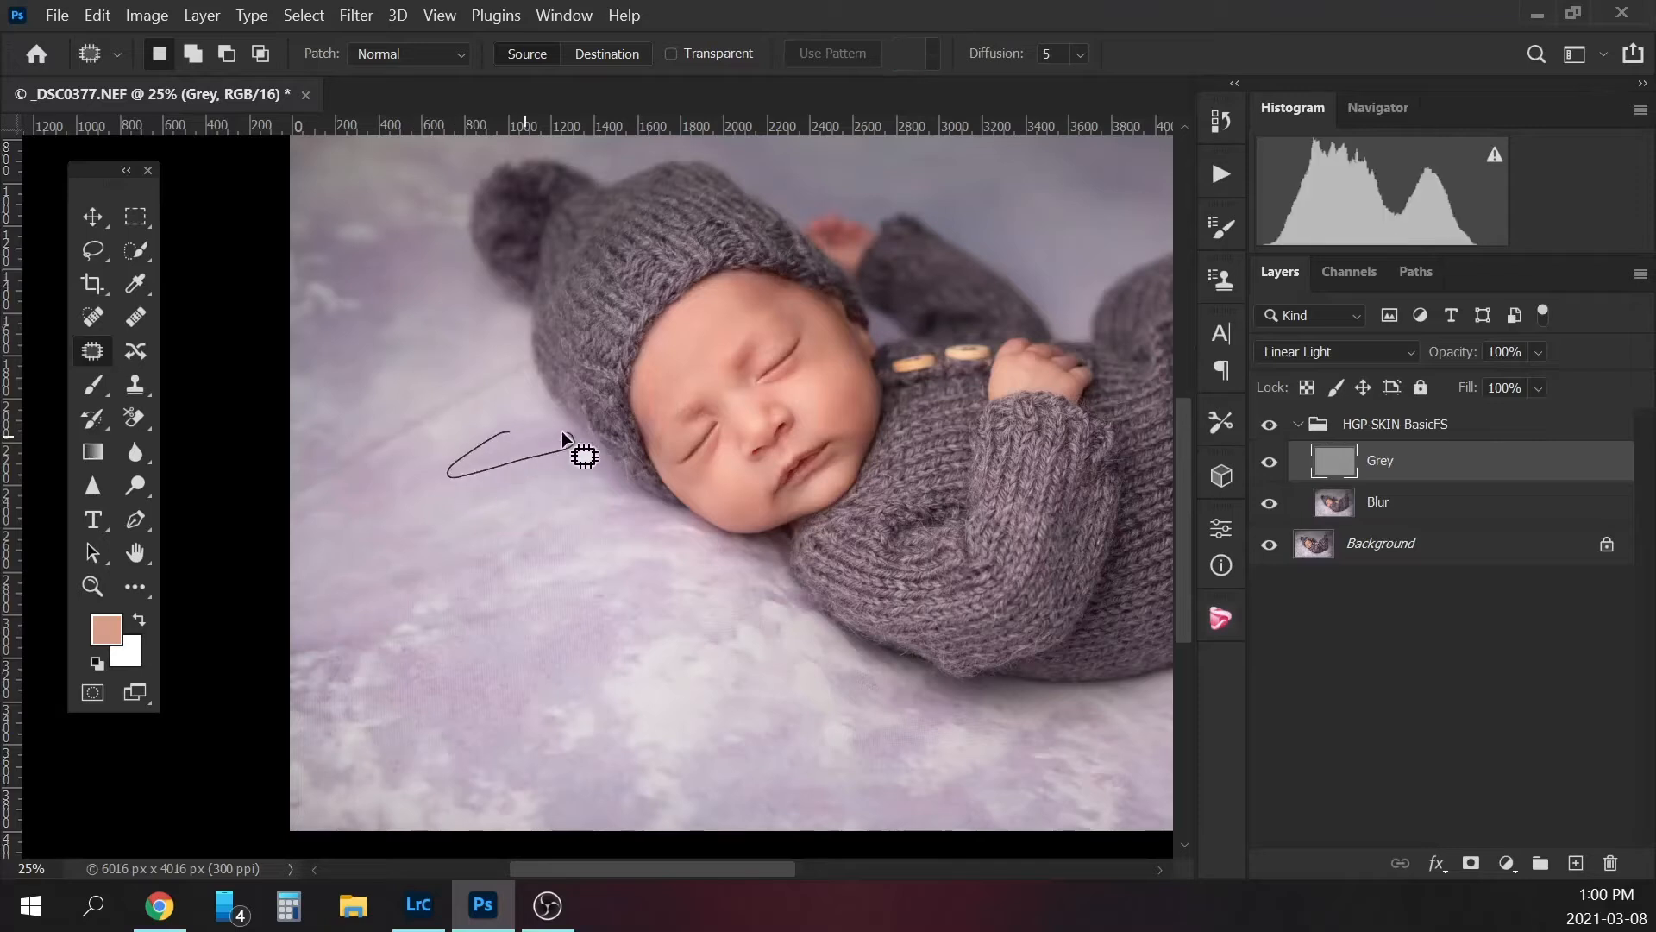
{"action": "left_click_drag", "start_coordinate": [562, 437], "coordinate": [520, 449]}
{"action": "key", "text": "ctrl+d"}
- Patch the blanket creases to the right of the baby's bottom on the Grey layer
{"action": "left_click_drag", "start_coordinate": [707, 872], "coordinate": [851, 870]}
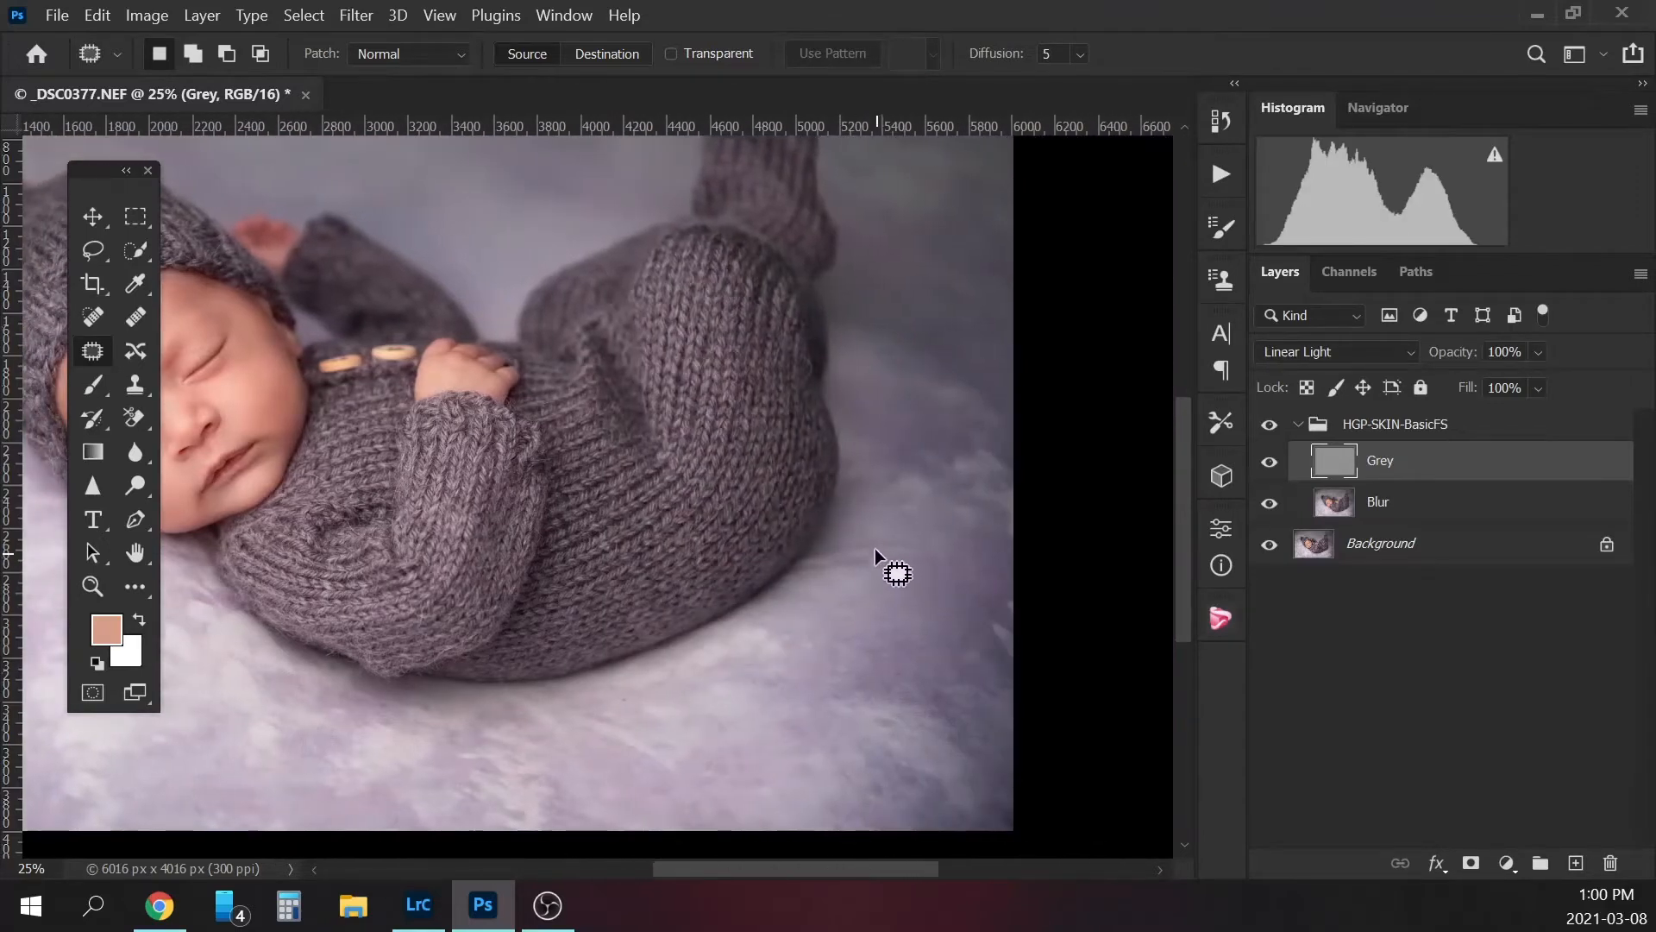
{"action": "left_click_drag", "start_coordinate": [947, 537], "coordinate": [914, 571]}
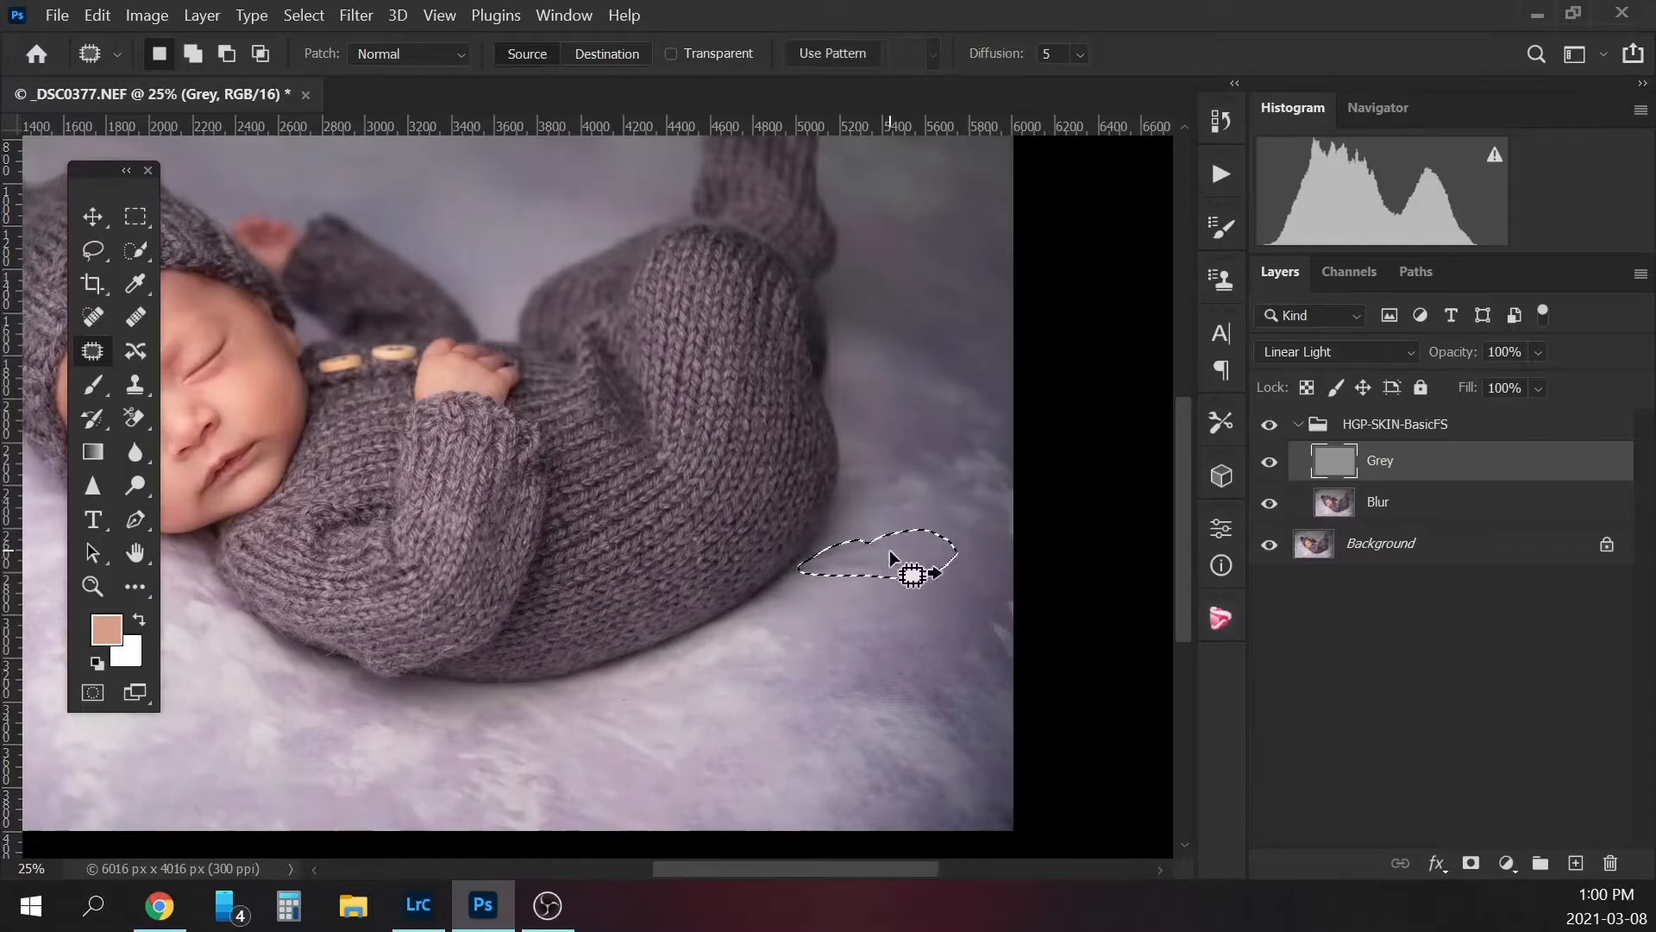
{"action": "key", "text": "ctrl+d"}
{"action": "mouse_move", "coordinate": [906, 497]}
{"action": "left_mouse_down"}
{"action": "mouse_move", "coordinate": [887, 494]}
{"action": "mouse_move", "coordinate": [918, 516]}
{"action": "left_mouse_up"}
{"action": "key", "text": "ctrl+d"}
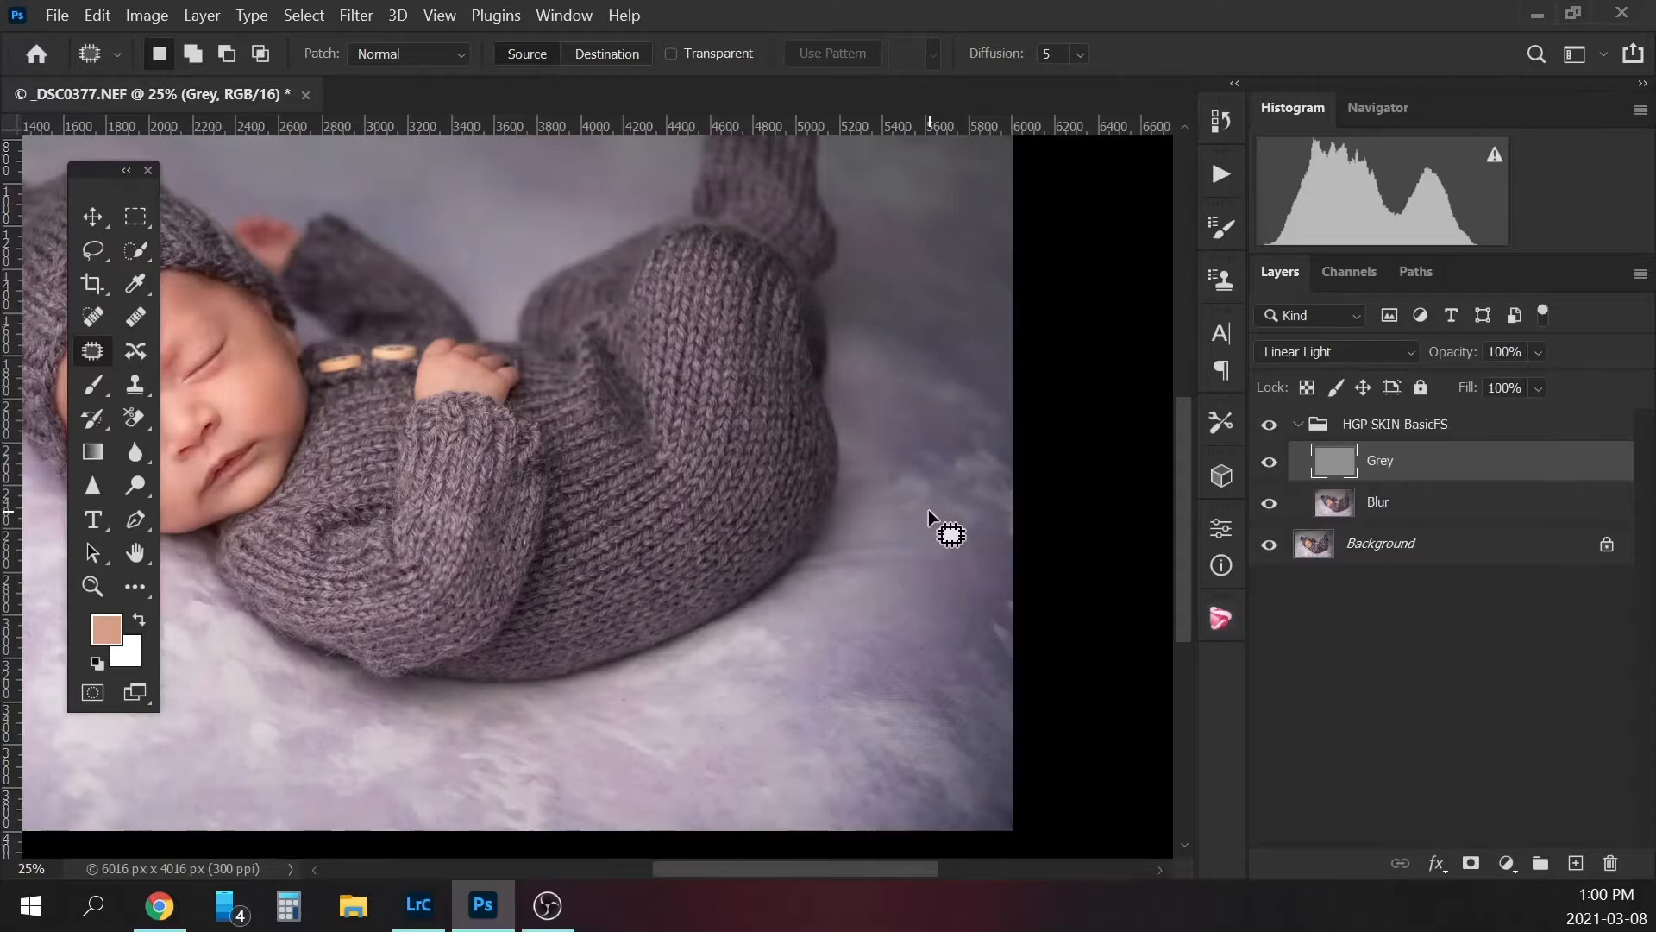
- Collapse the HGP-SKIN-BasicFS group and toggle its visibility to compare the whole photo before and after retouching
{"action": "key", "text": "ctrl+minus"}
{"action": "key", "text": "ctrl+minus"}
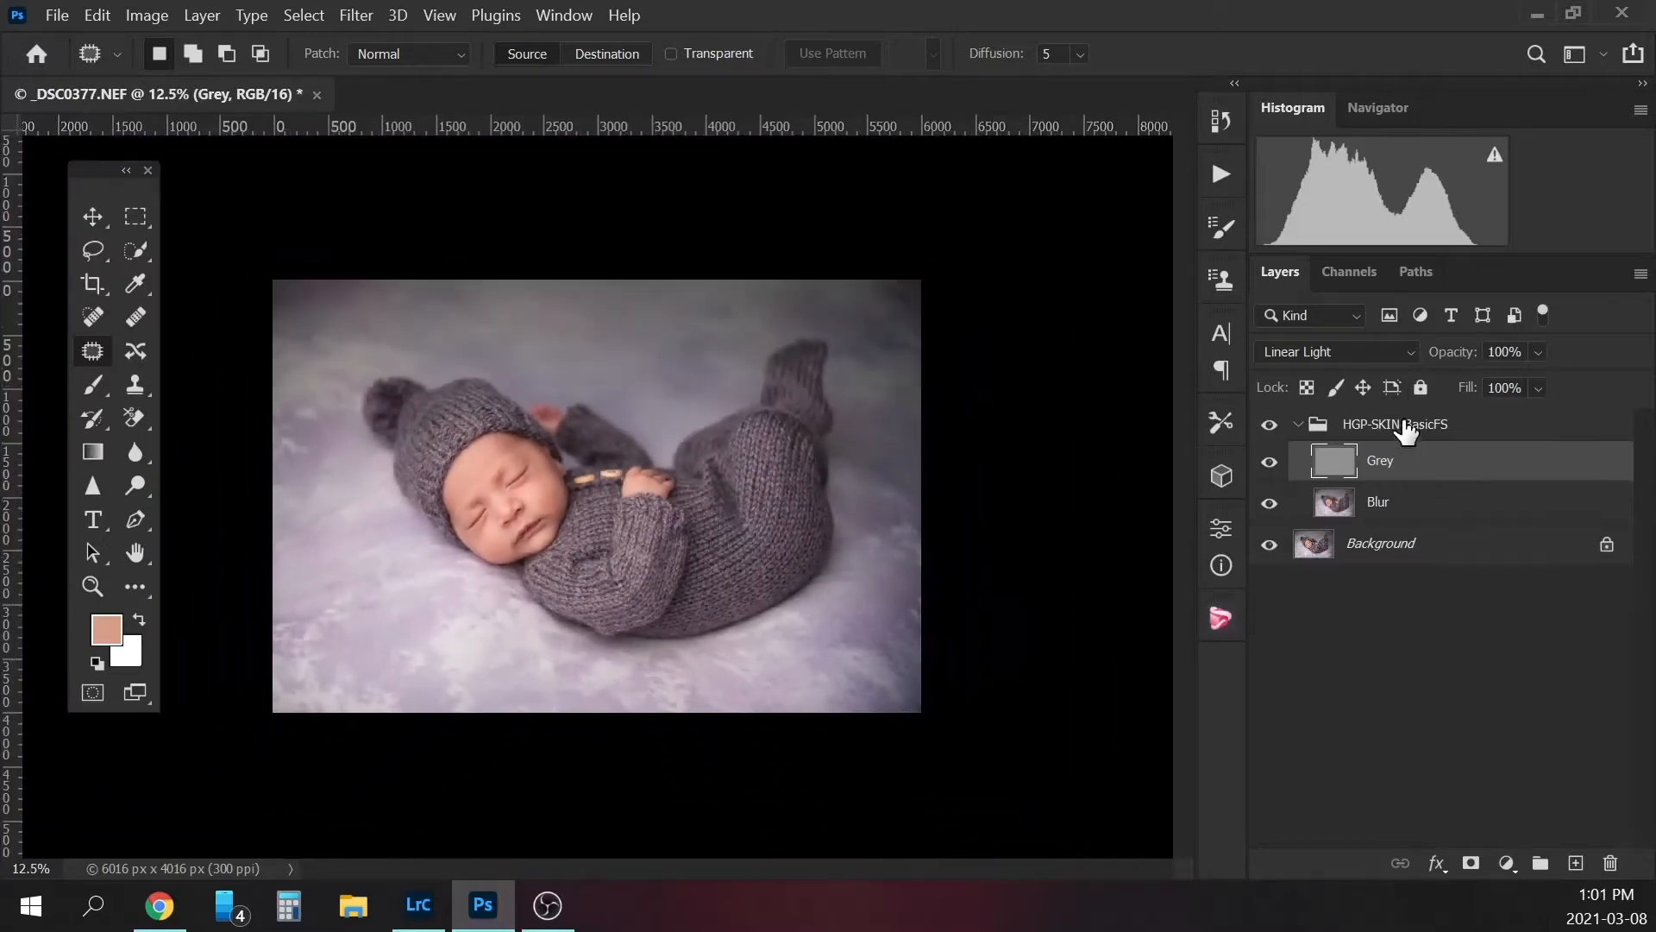
{"action": "left_click", "coordinate": [1299, 424]}
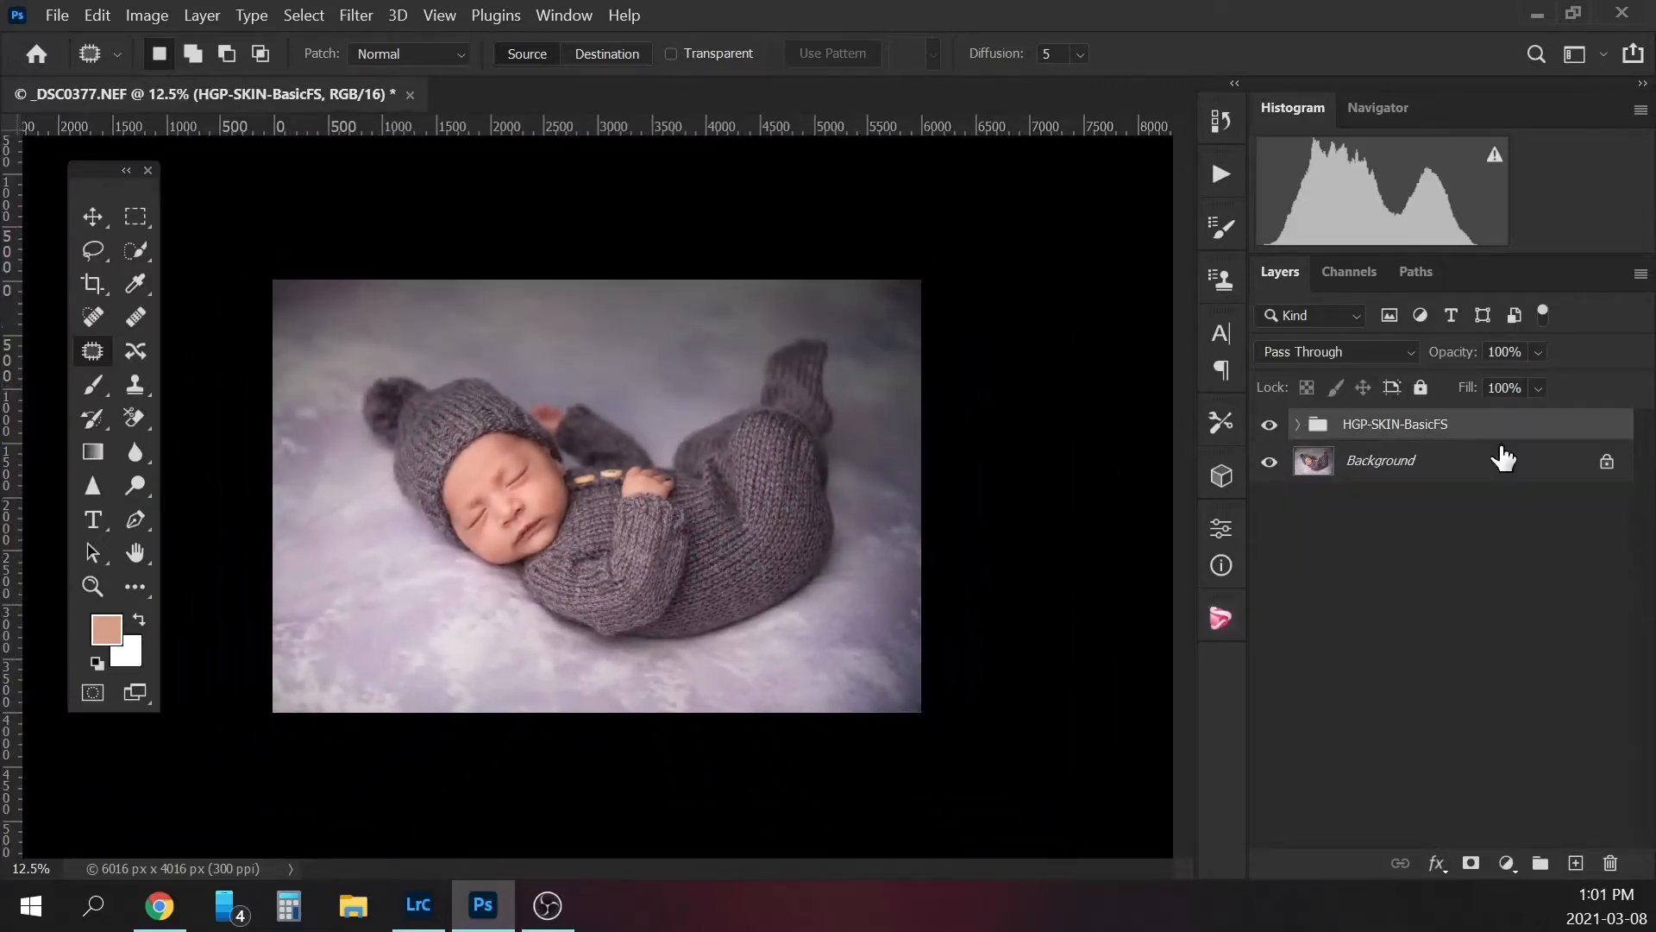
{"action": "left_click", "coordinate": [1270, 426]}
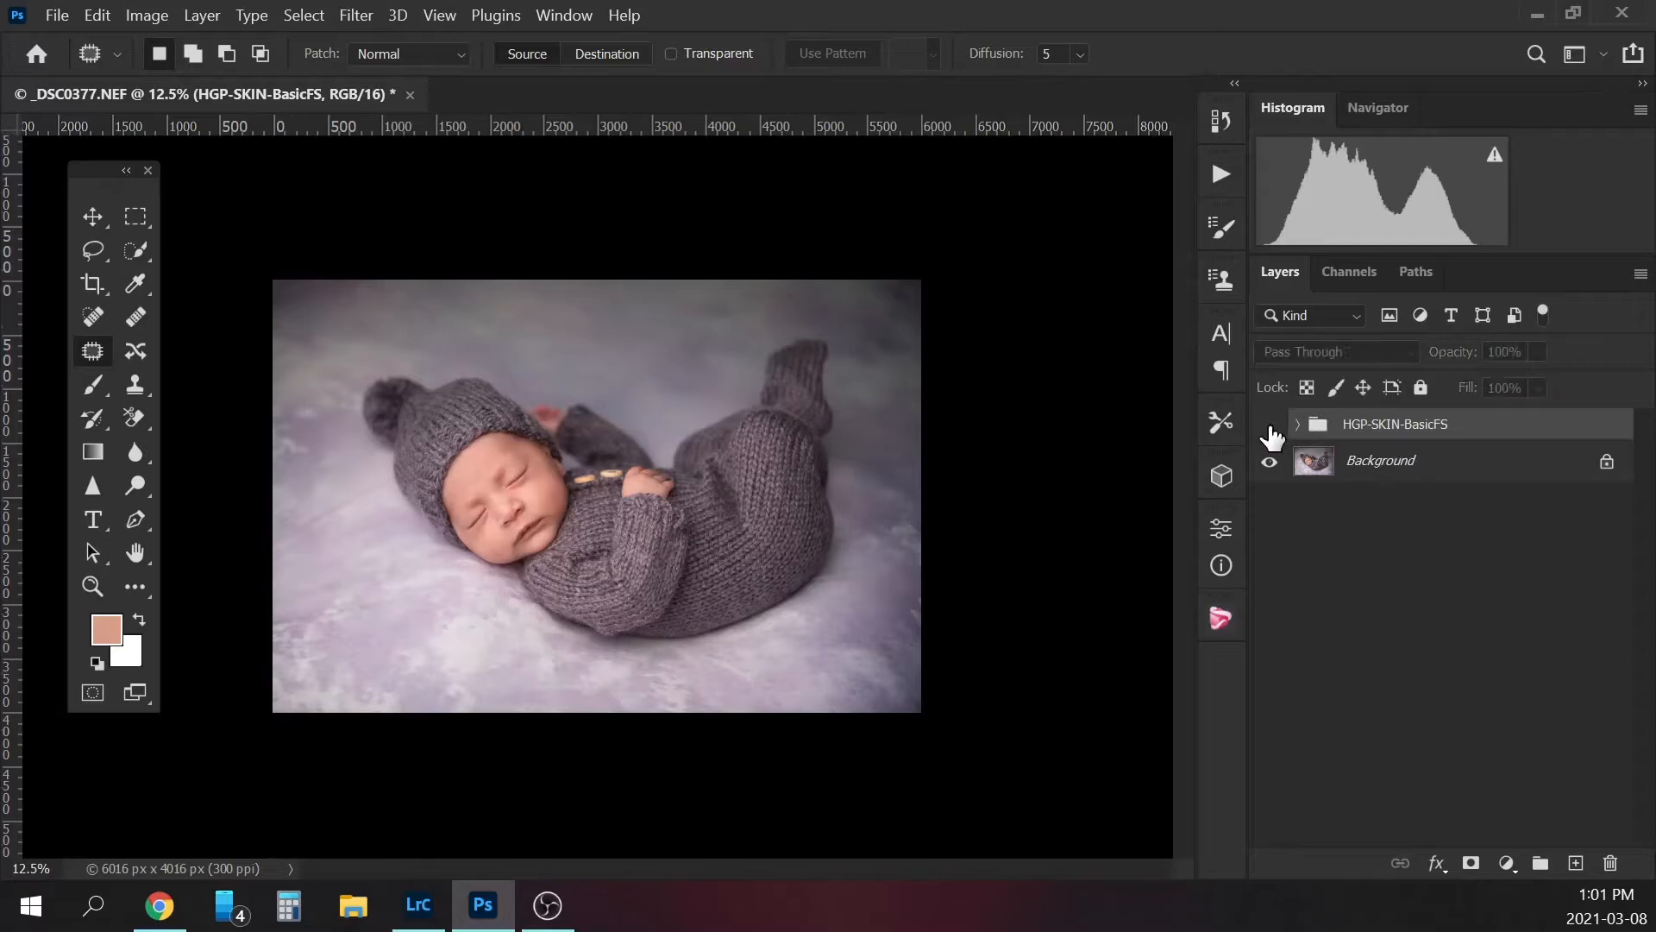
{"action": "left_click", "coordinate": [1270, 427]}
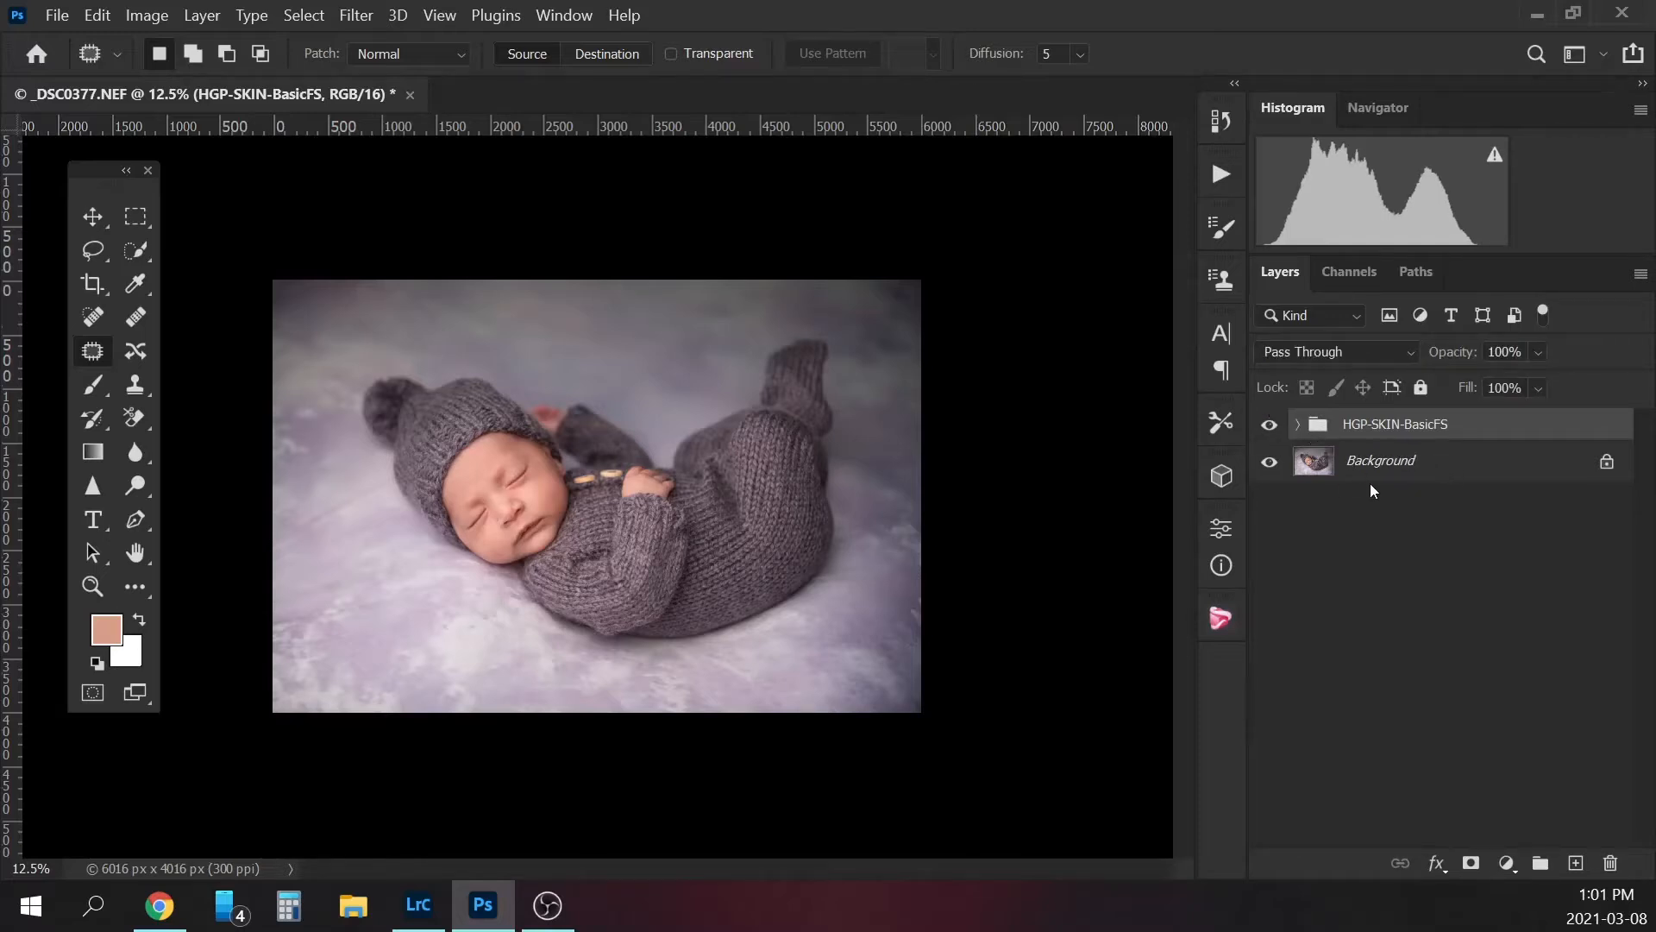
- Stamp all visible layers into a new top layer and patch the blanket creases beside and beneath the baby's bottom
{"action": "key", "text": "ctrl+shift+alt+e"}
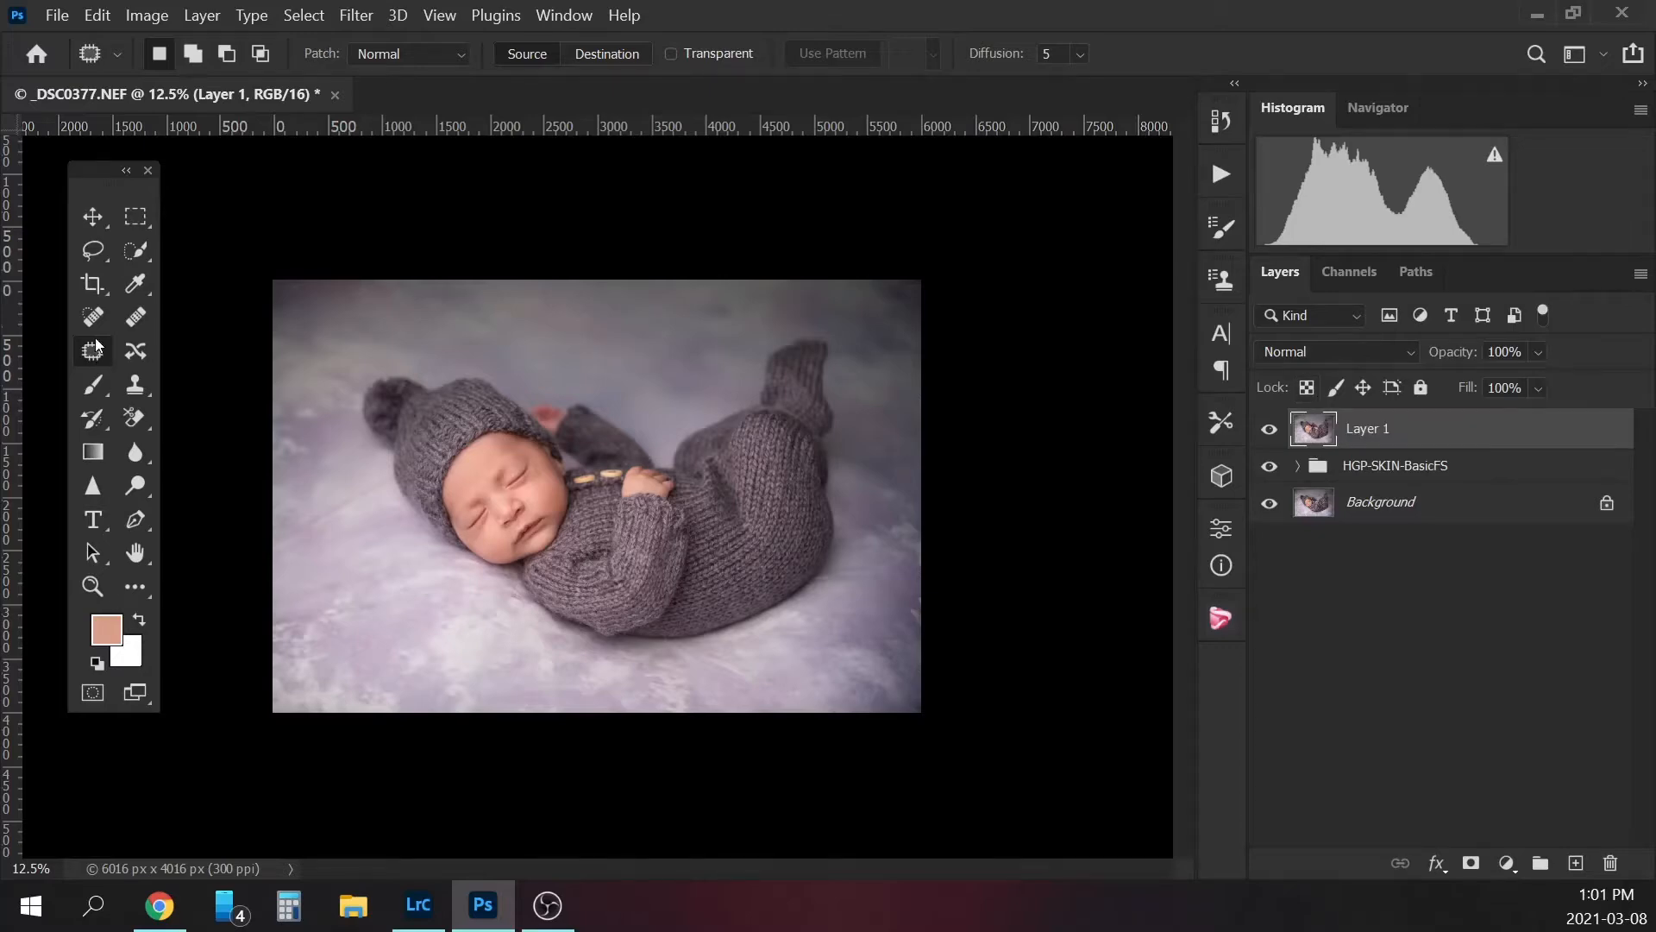
{"action": "key", "text": "ctrl+plus"}
{"action": "key", "text": "ctrl+plus"}
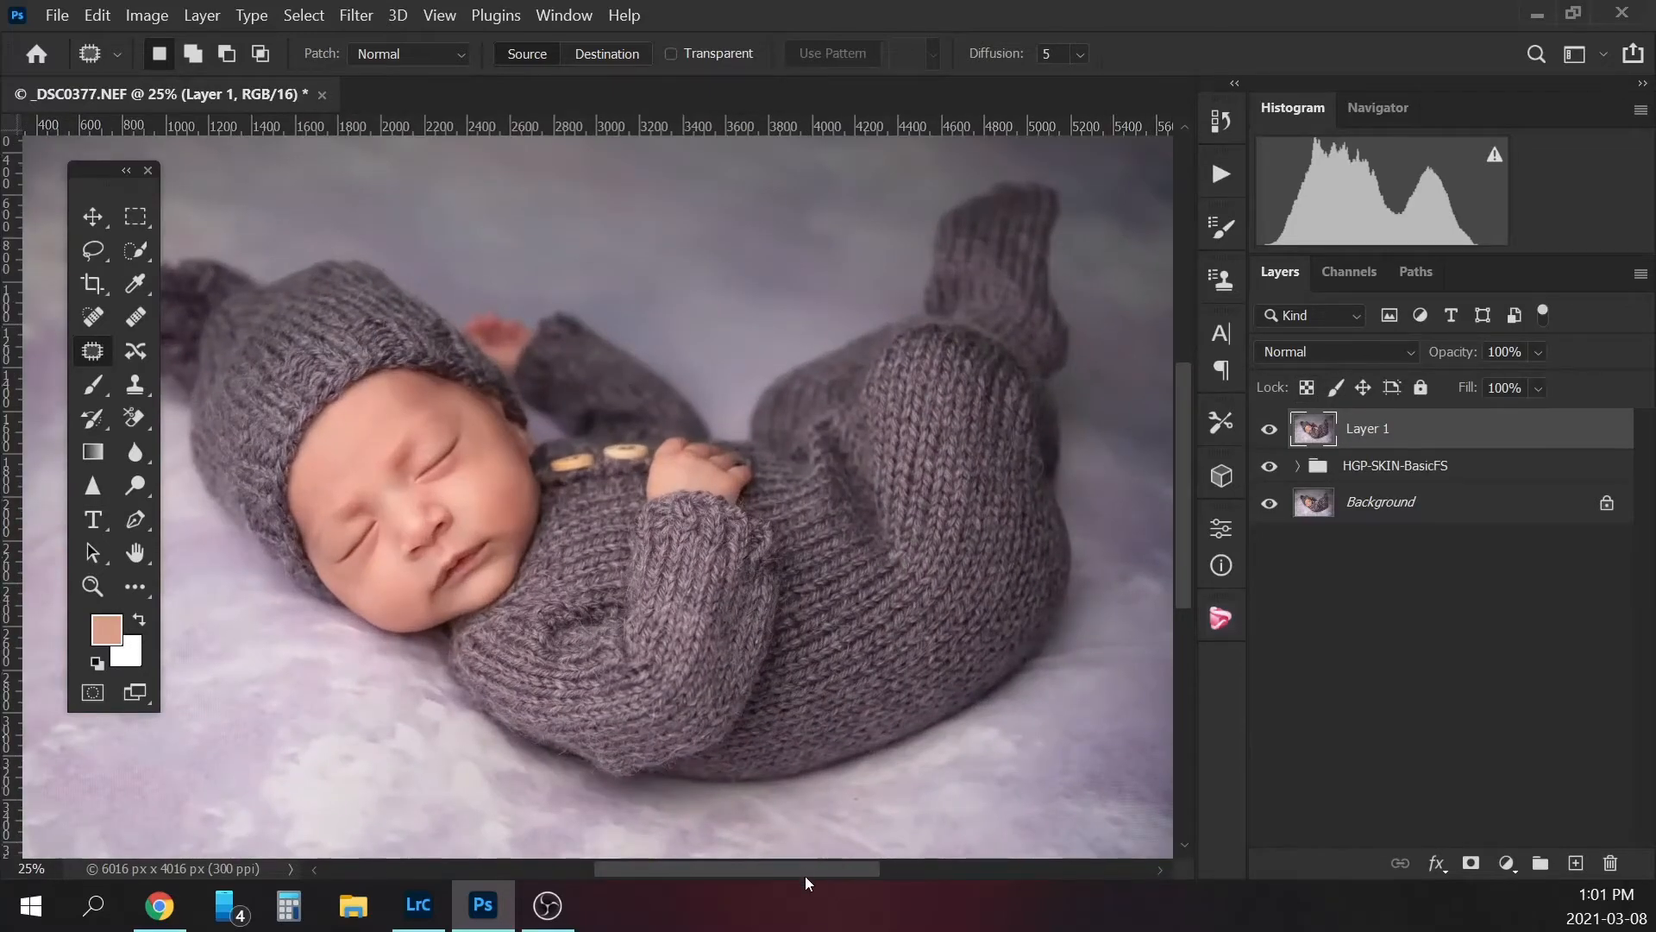
{"action": "left_click_drag", "start_coordinate": [804, 872], "coordinate": [857, 866]}
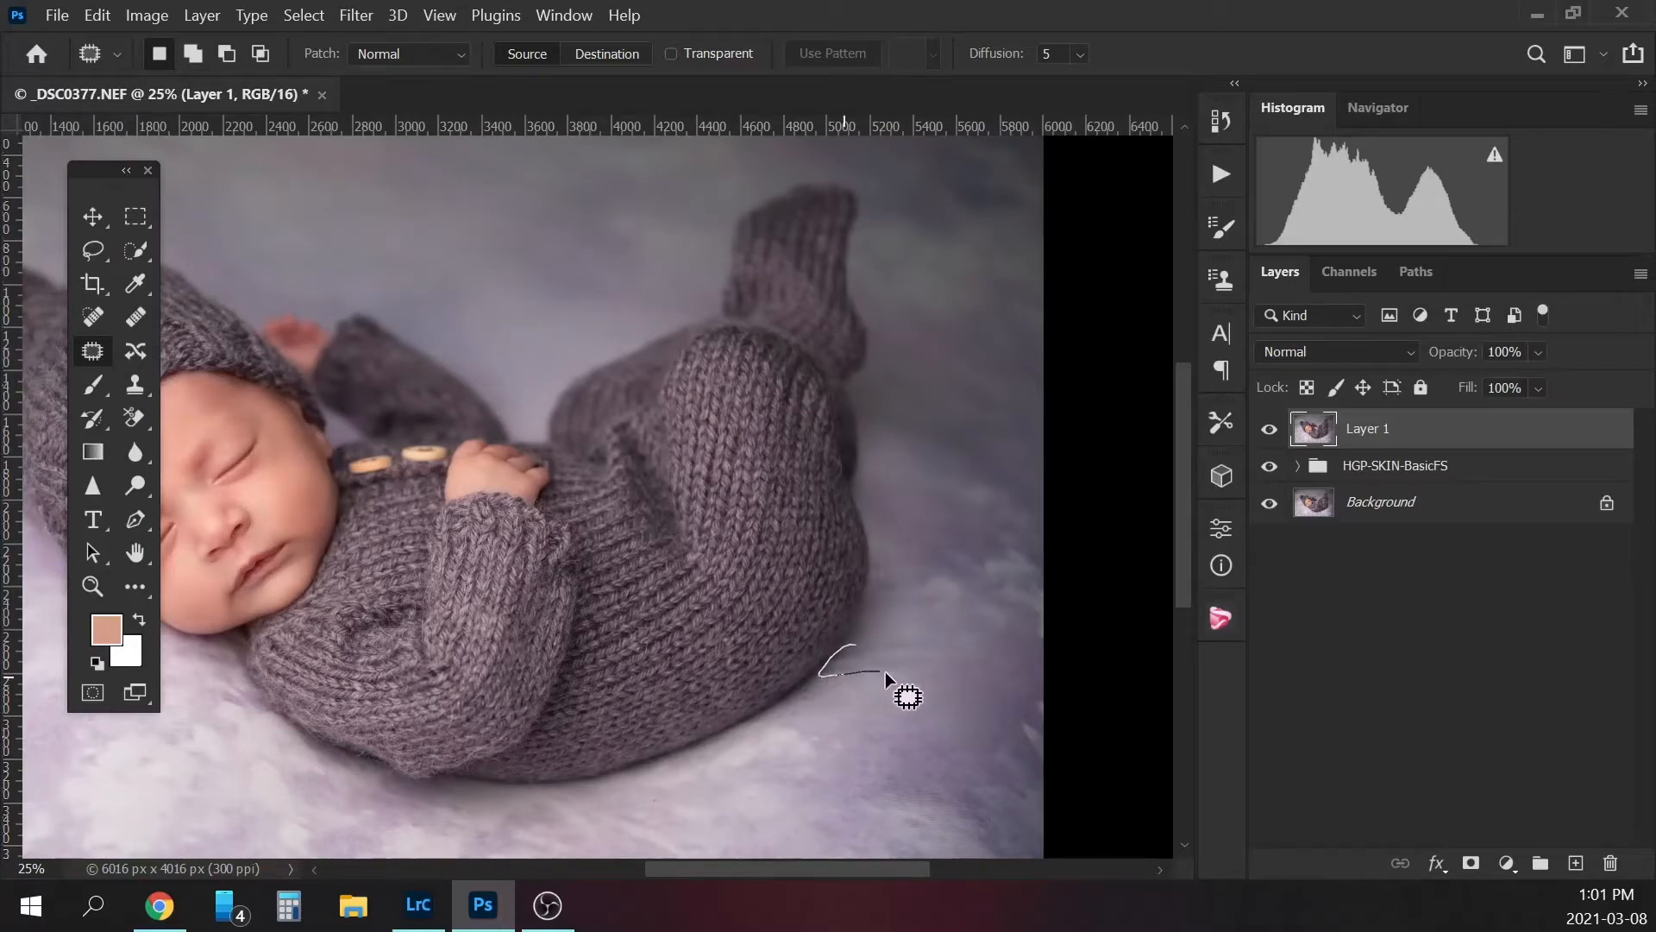
{"action": "left_click_drag", "start_coordinate": [981, 662], "coordinate": [959, 639]}
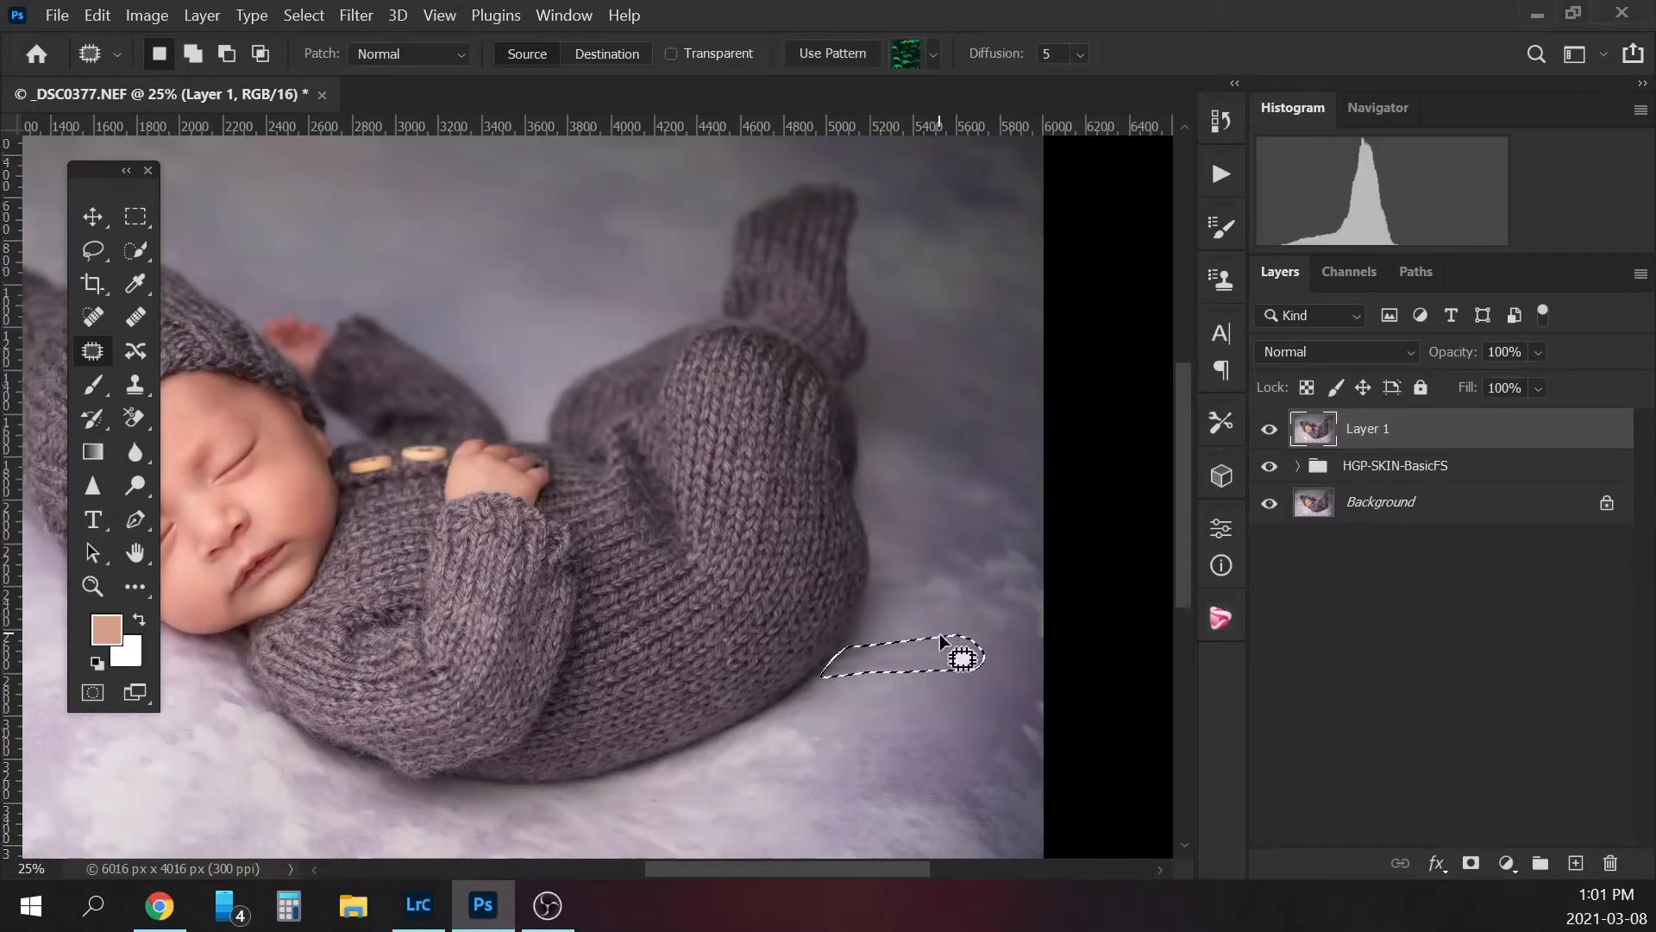
{"action": "left_click", "coordinate": [937, 687]}
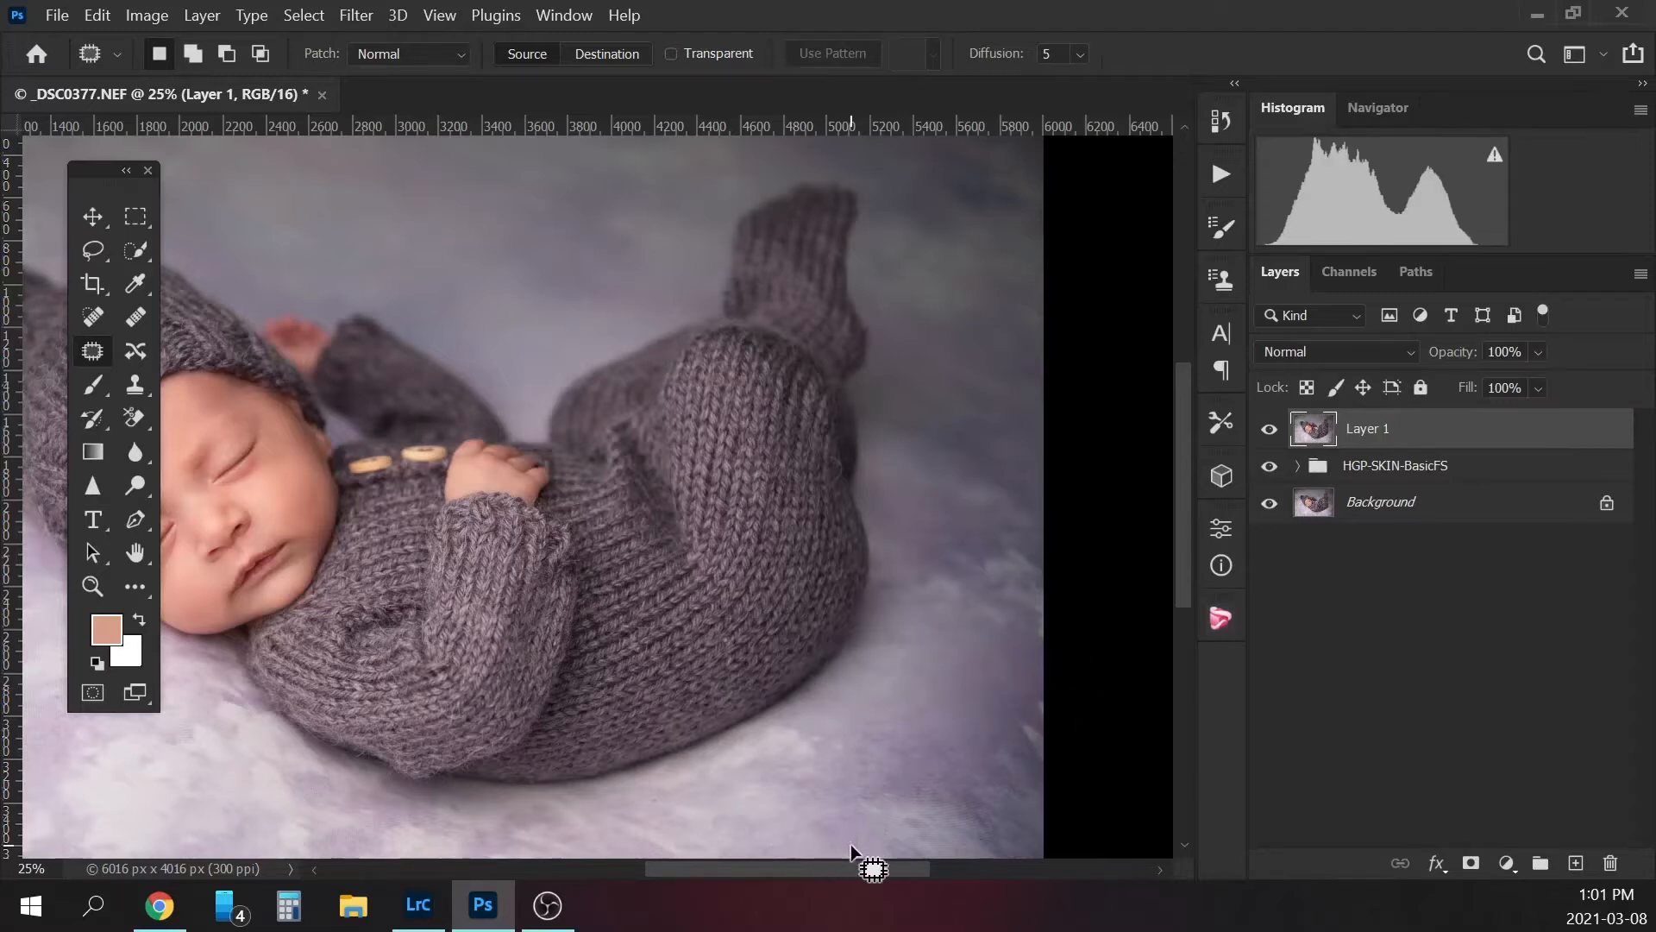
{"action": "scroll", "coordinate": [832, 866], "scroll_direction": "left", "scroll_amount": 3}
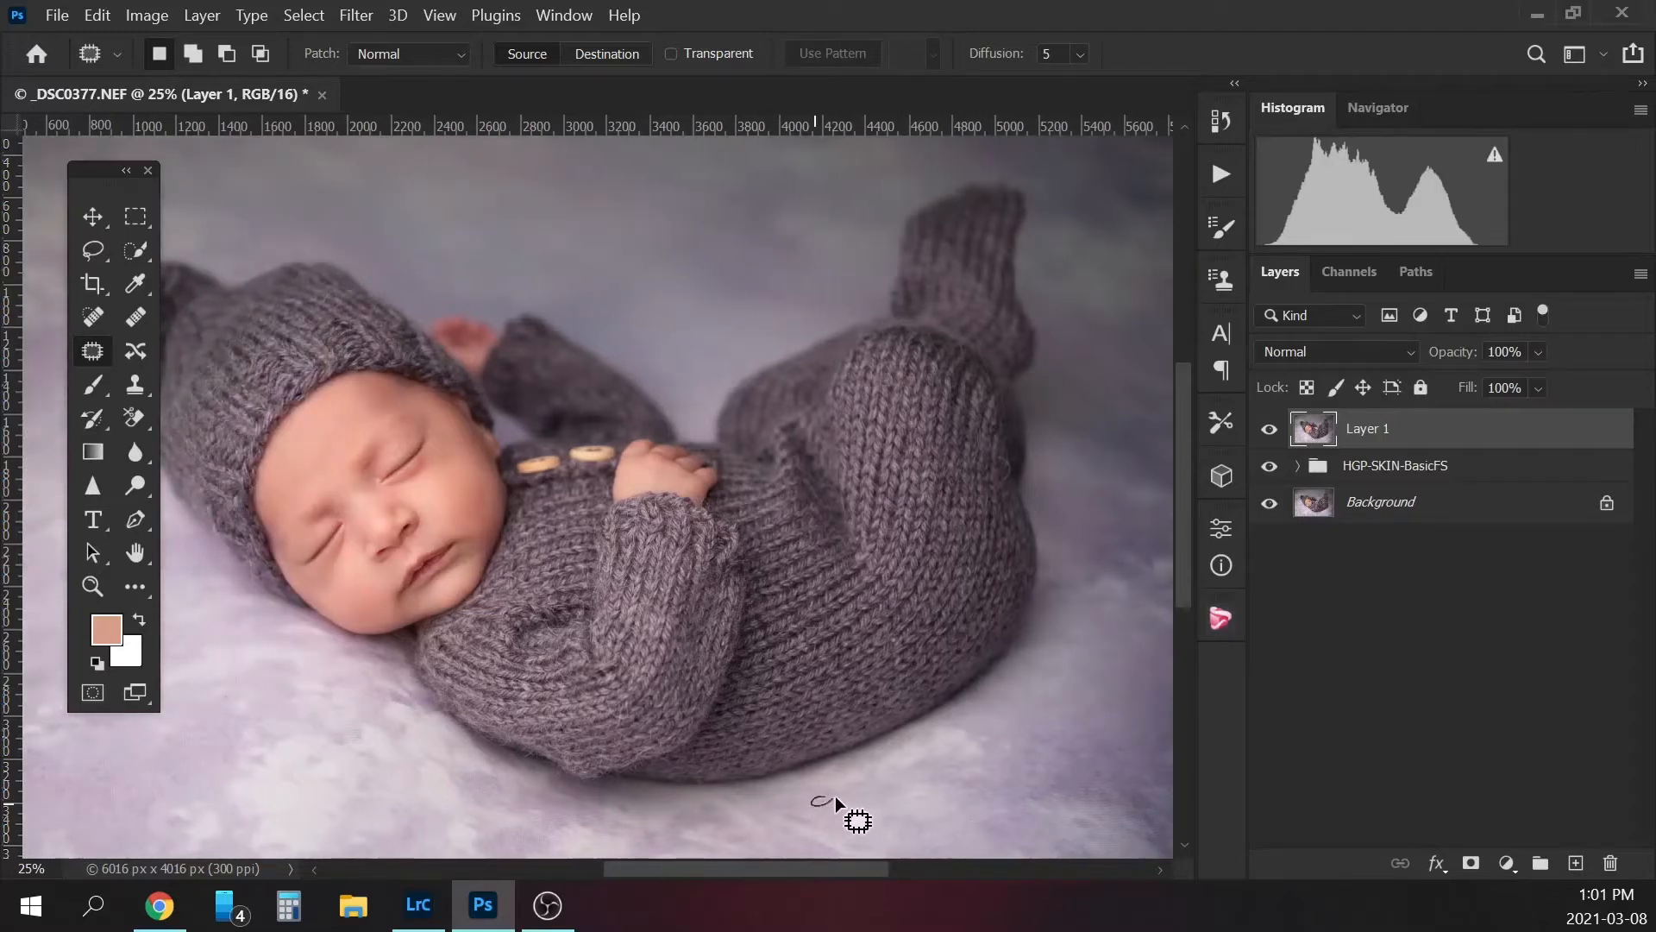
{"action": "left_click_drag", "start_coordinate": [835, 798], "coordinate": [847, 795]}
- Patch the long crease and the small leftover marks at its ends in the lower-left blanket area on the stamped layer
{"action": "left_click_drag", "start_coordinate": [835, 865], "coordinate": [738, 875]}
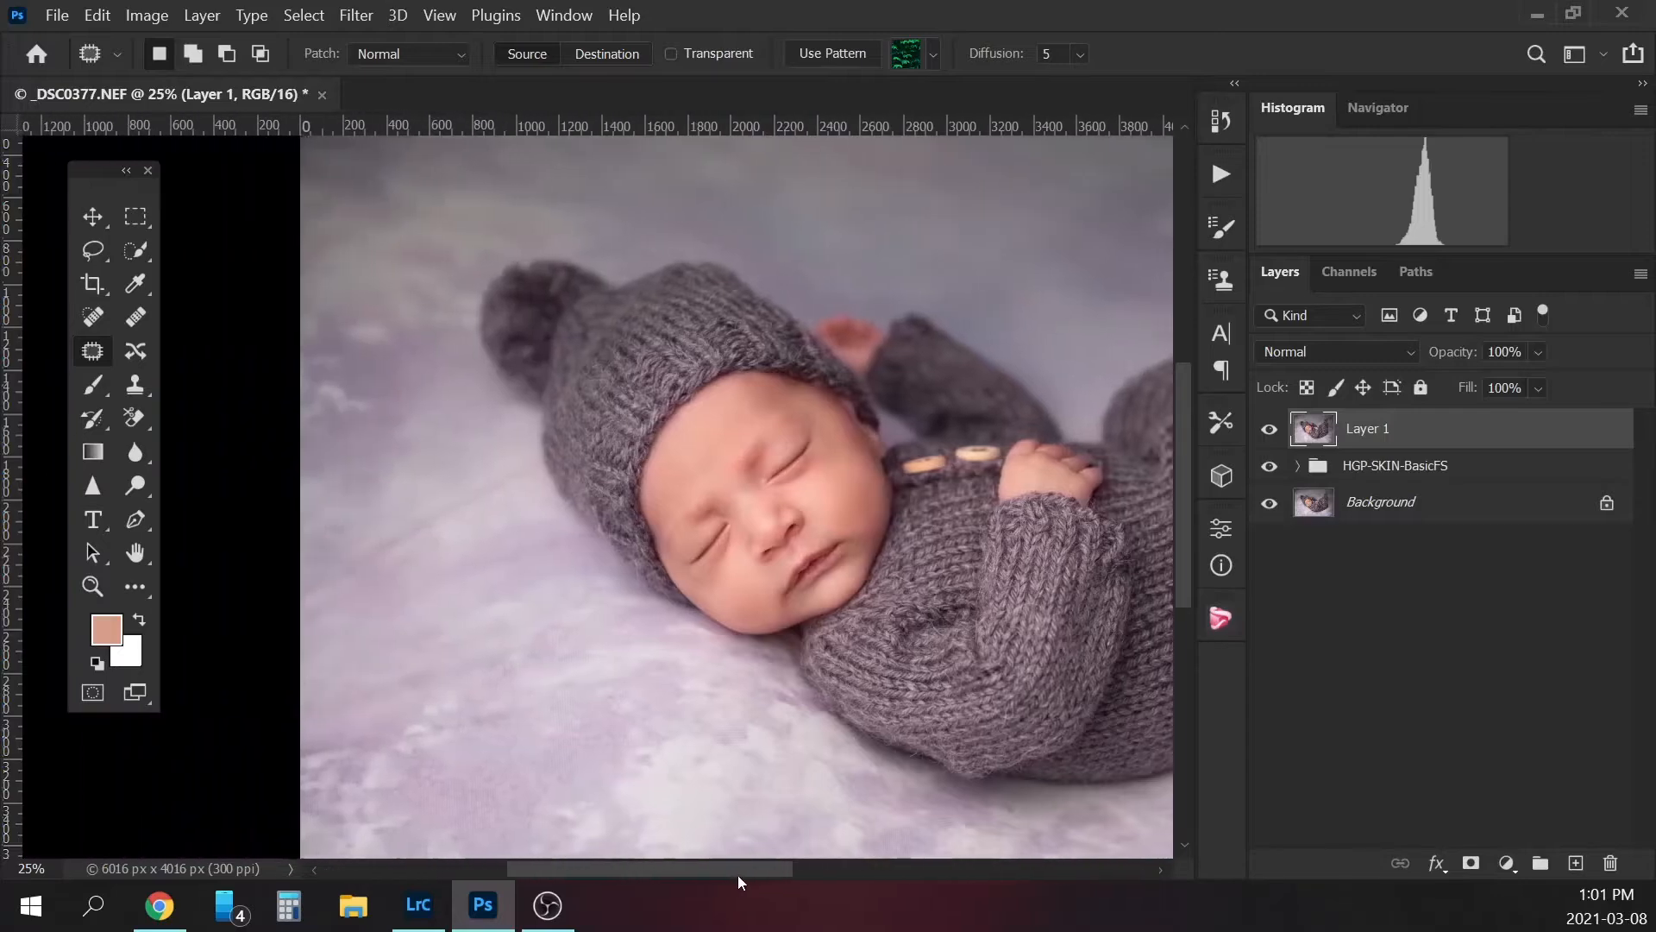
{"action": "mouse_move", "coordinate": [307, 751]}
{"action": "left_mouse_down"}
{"action": "mouse_move", "coordinate": [343, 775]}
{"action": "mouse_move", "coordinate": [436, 765]}
{"action": "mouse_move", "coordinate": [381, 750]}
{"action": "mouse_move", "coordinate": [296, 764]}
{"action": "mouse_move", "coordinate": [448, 754]}
{"action": "mouse_move", "coordinate": [528, 720]}
{"action": "mouse_move", "coordinate": [517, 686]}
{"action": "mouse_move", "coordinate": [492, 679]}
{"action": "left_mouse_up"}
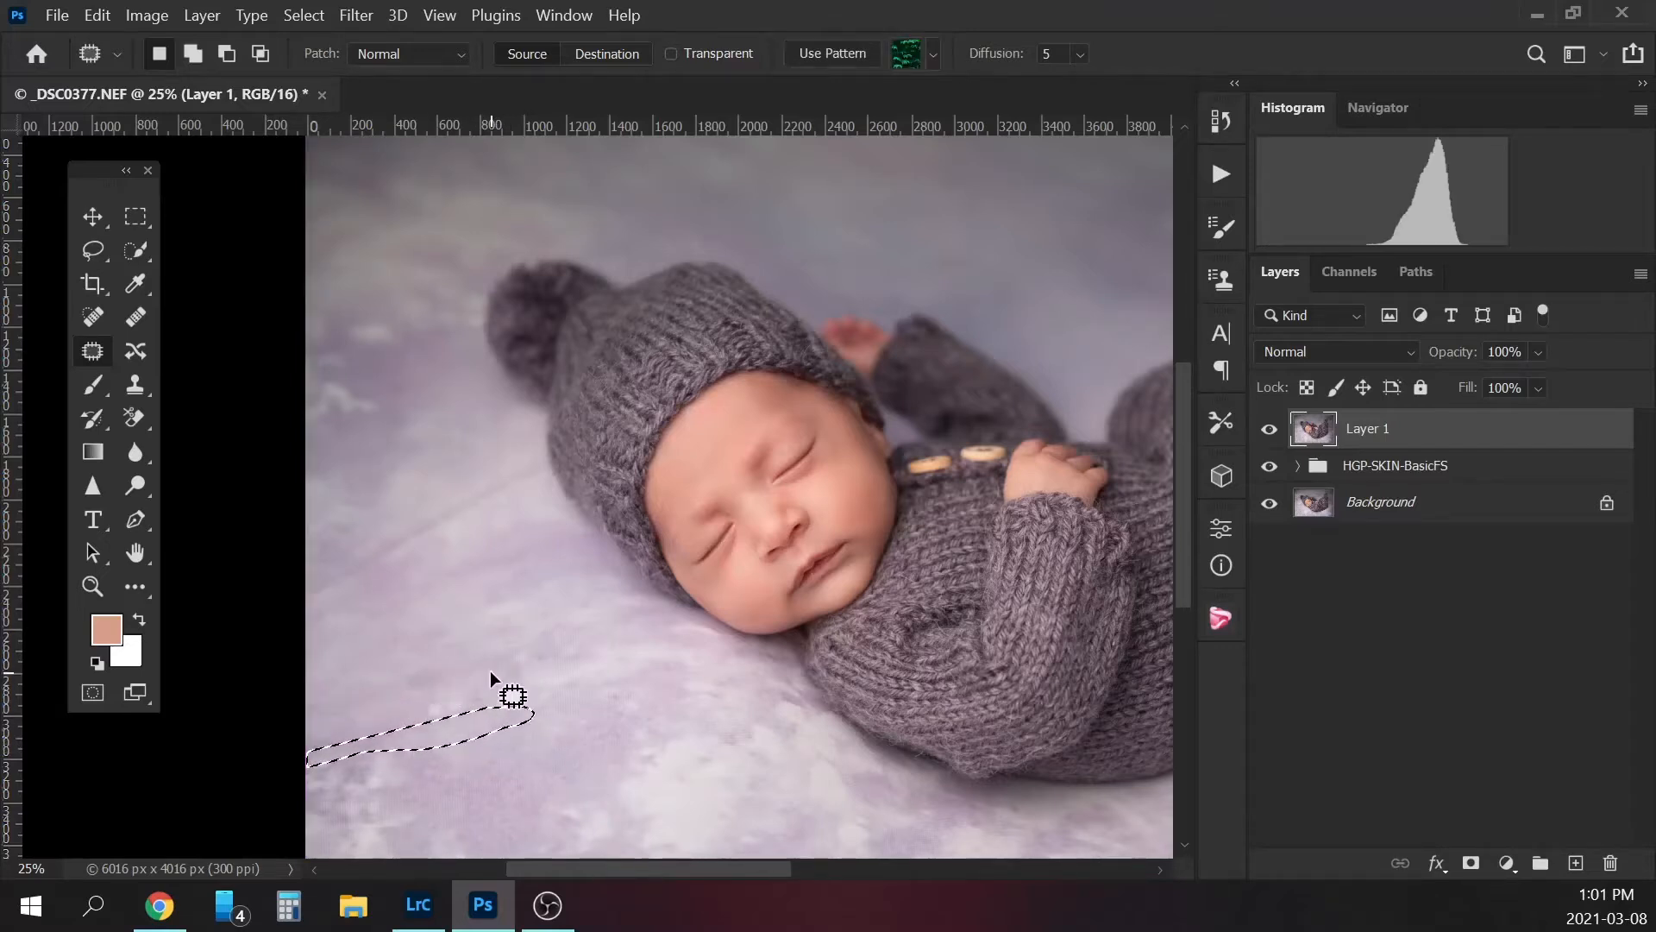
{"action": "key", "text": "ctrl+d"}
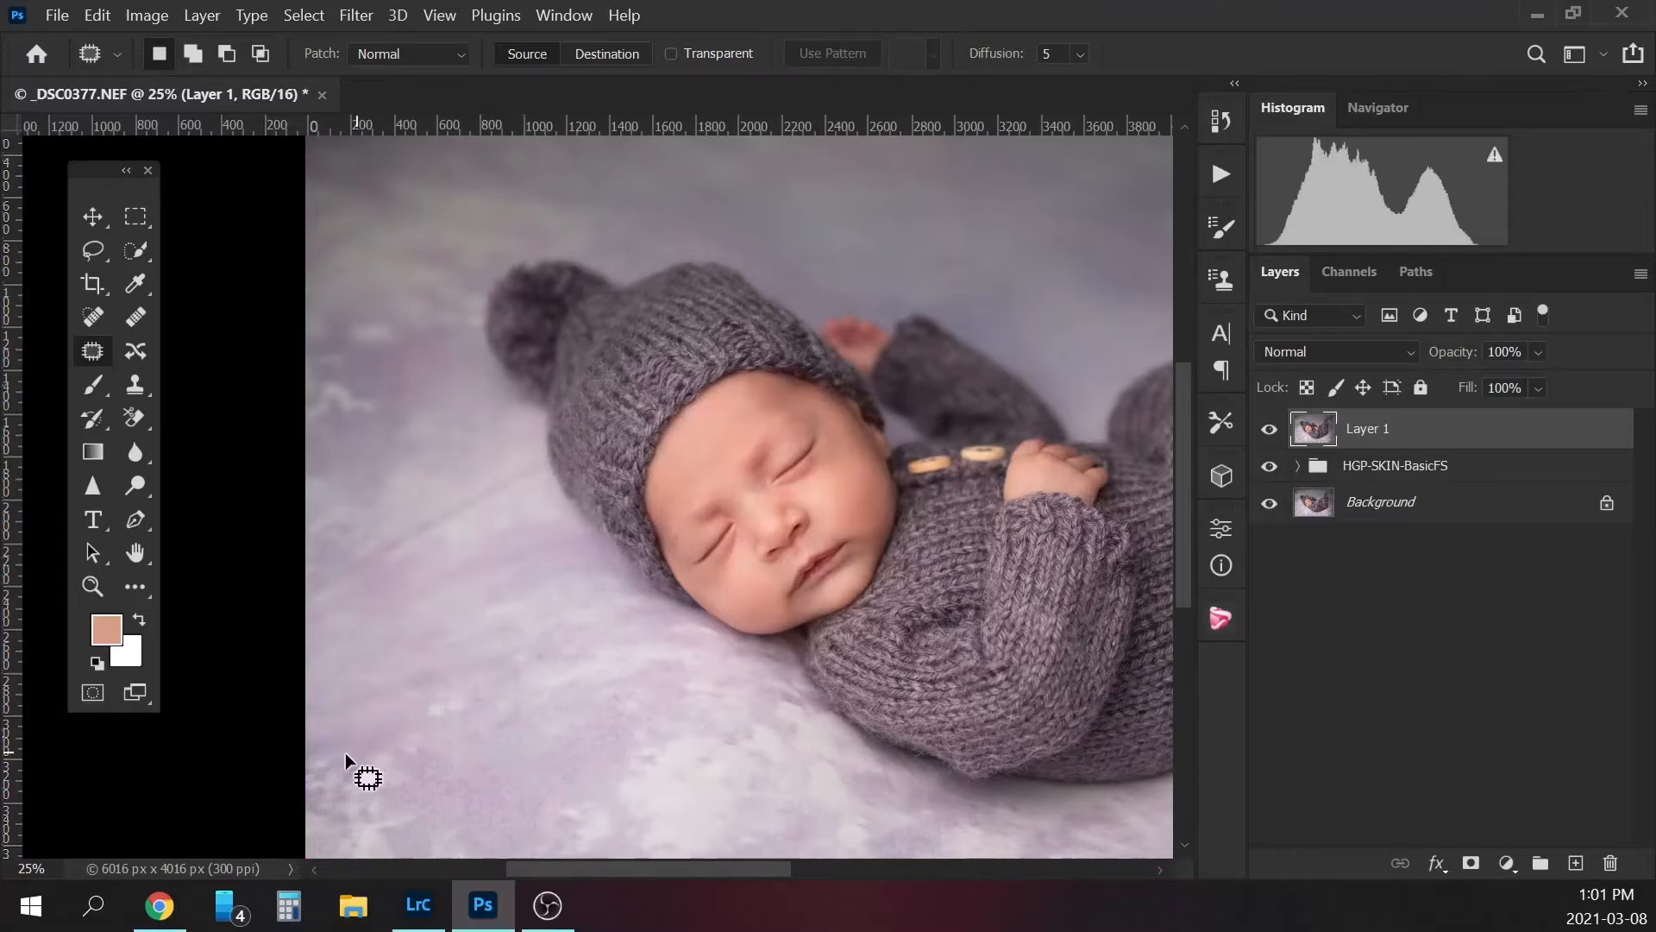
{"action": "left_click_drag", "start_coordinate": [327, 752], "coordinate": [352, 759]}
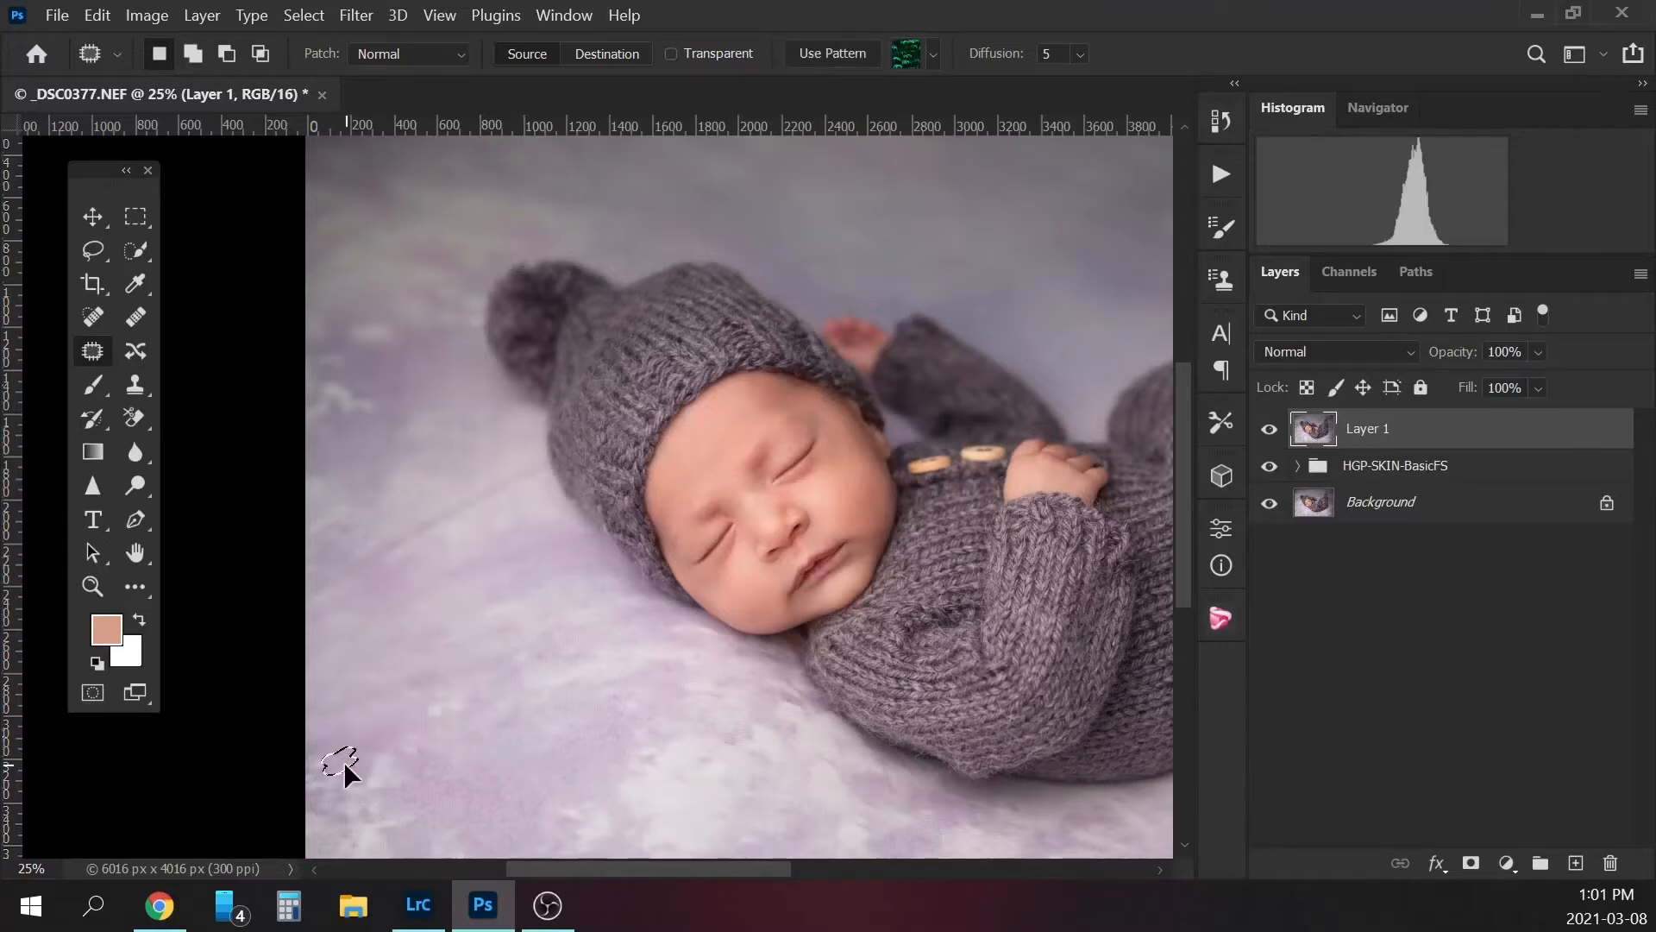
{"action": "left_click_drag", "start_coordinate": [499, 727], "coordinate": [502, 723]}
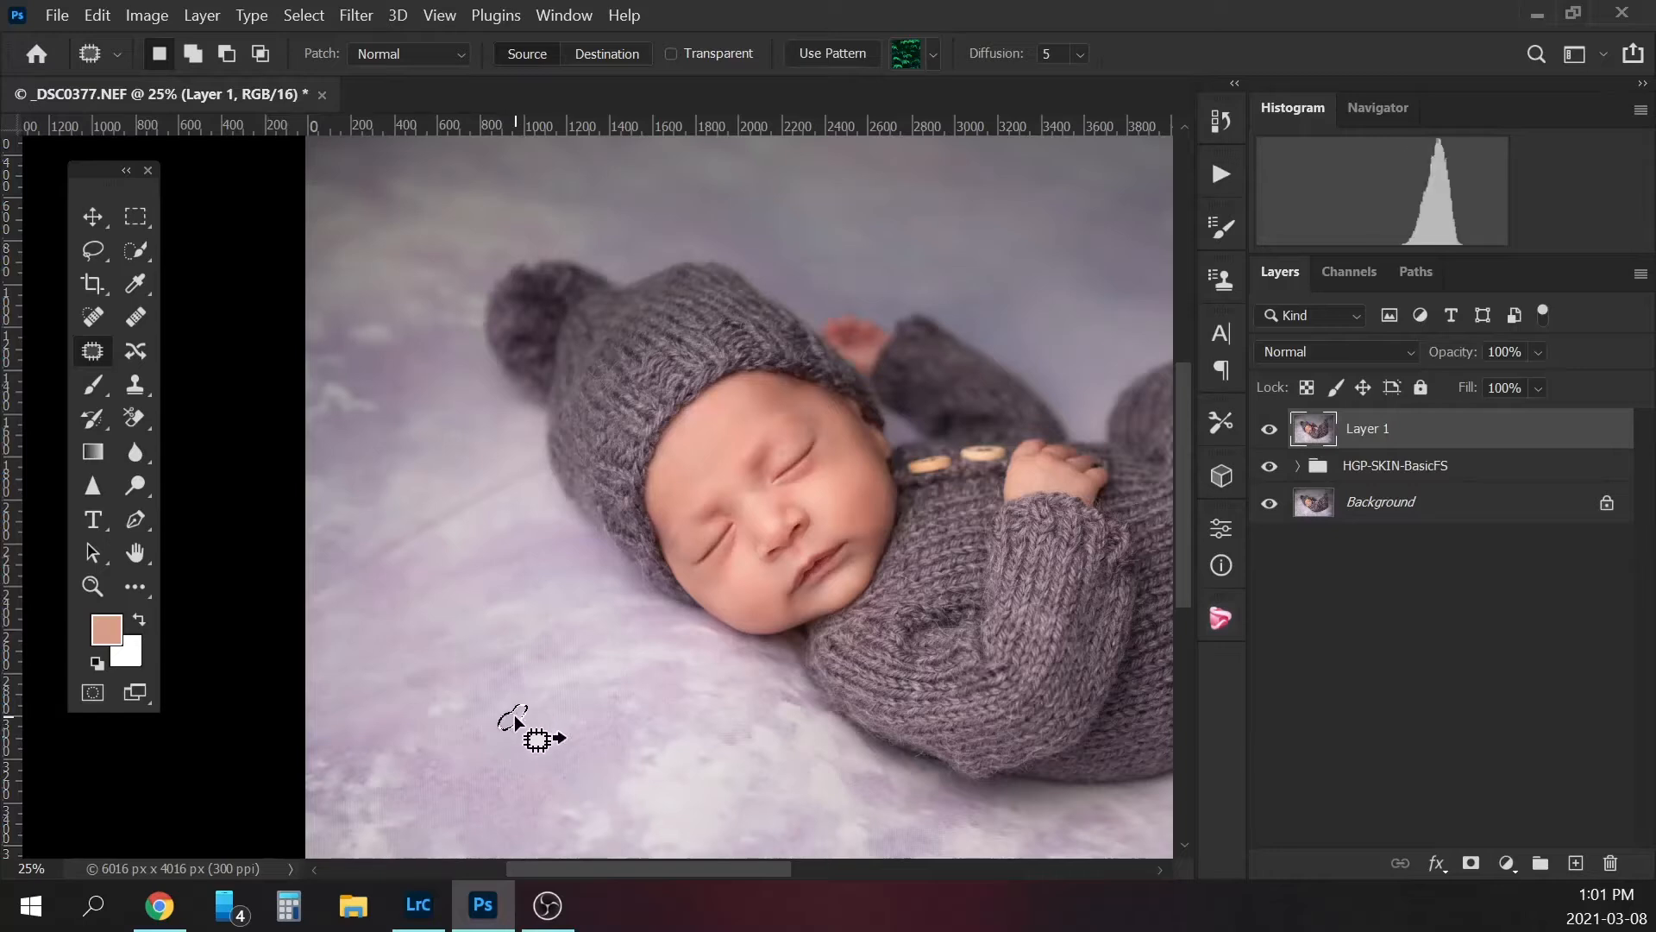
{"action": "key", "text": "ctrl+d"}
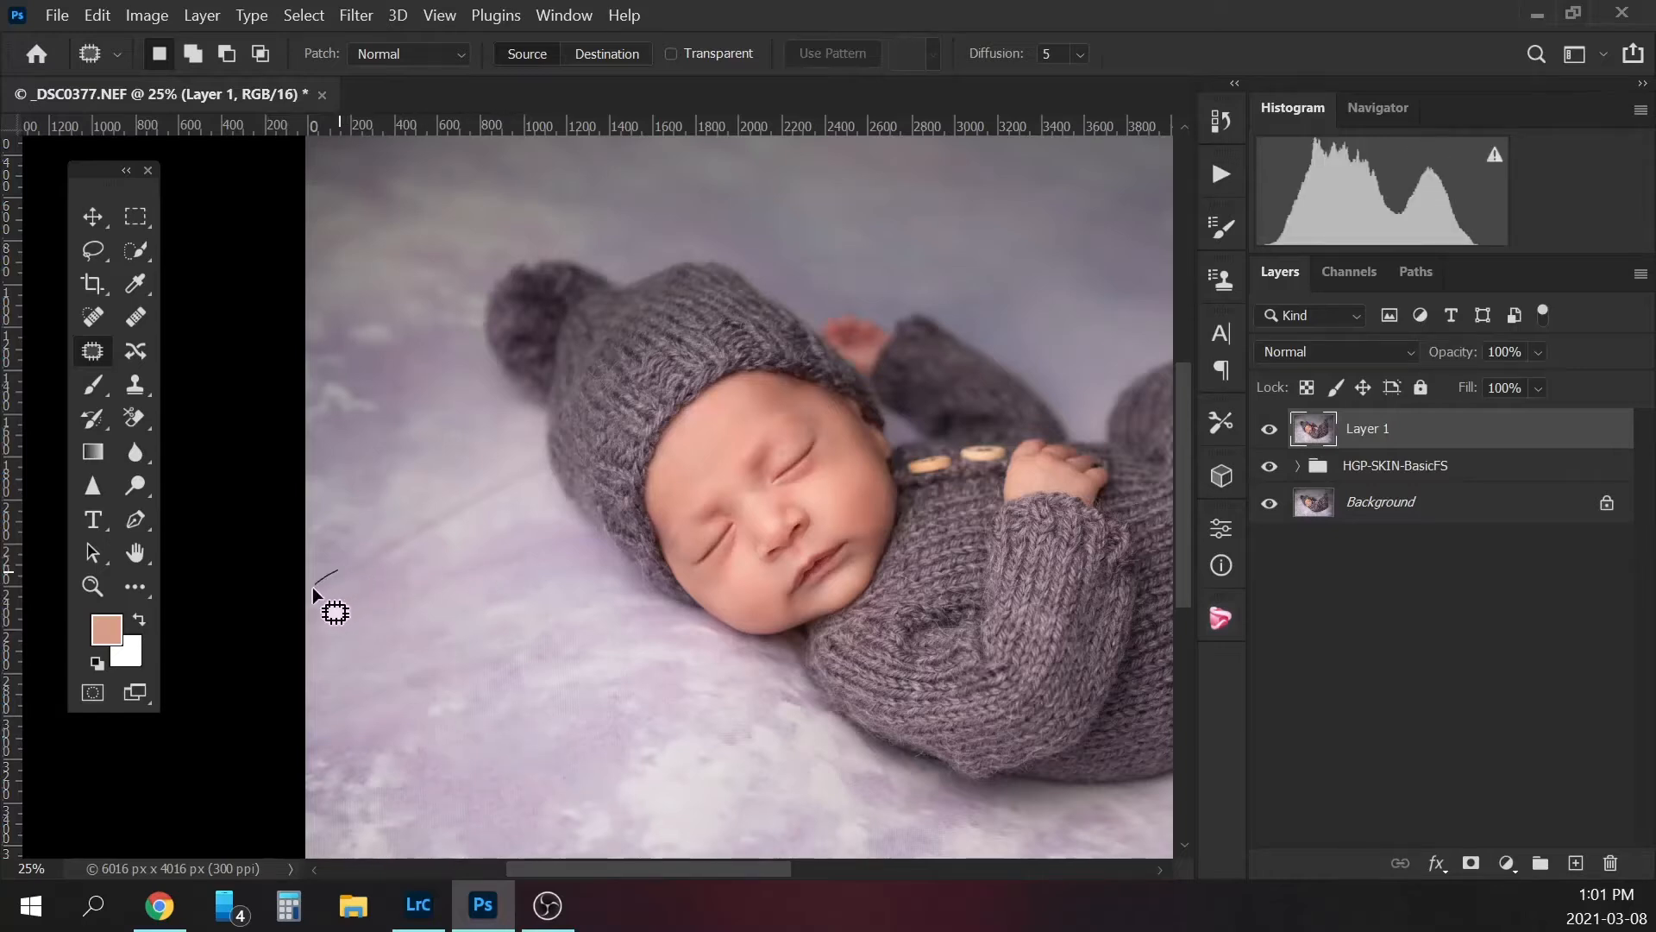
- Patch the long diagonal crease running from the photo's left edge to the baby's hat on the stamped layer
{"action": "left_click_drag", "start_coordinate": [313, 590], "coordinate": [368, 576]}
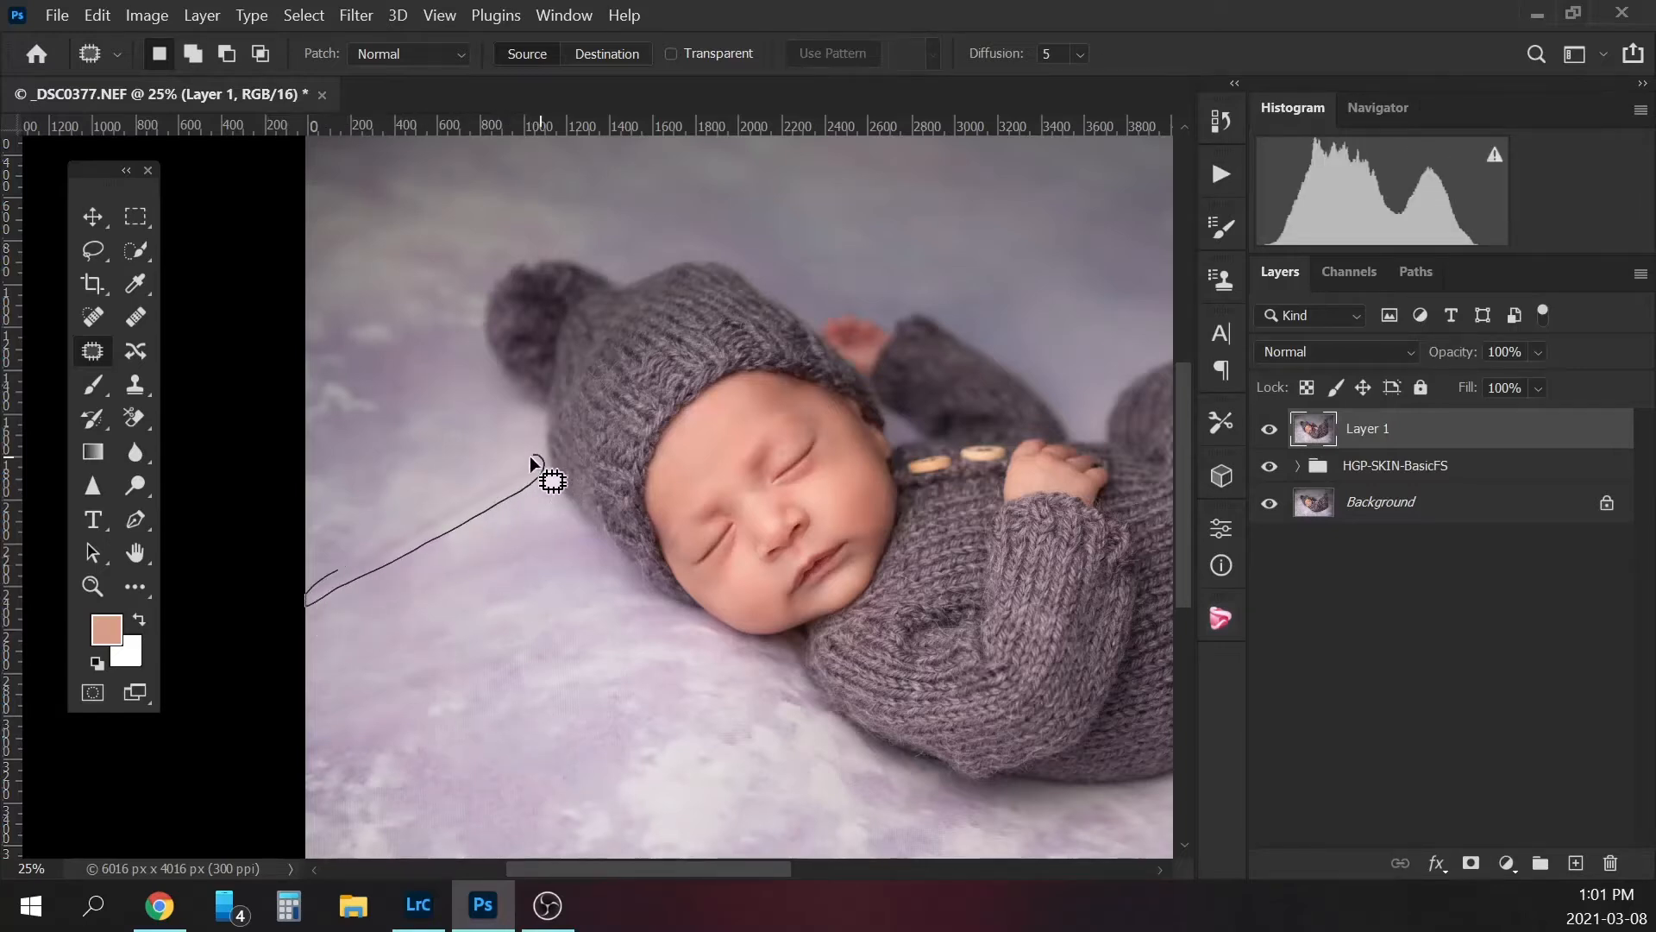
{"action": "left_click_drag", "start_coordinate": [529, 456], "coordinate": [530, 457]}
{"action": "left_click_drag", "start_coordinate": [498, 514], "coordinate": [484, 556]}
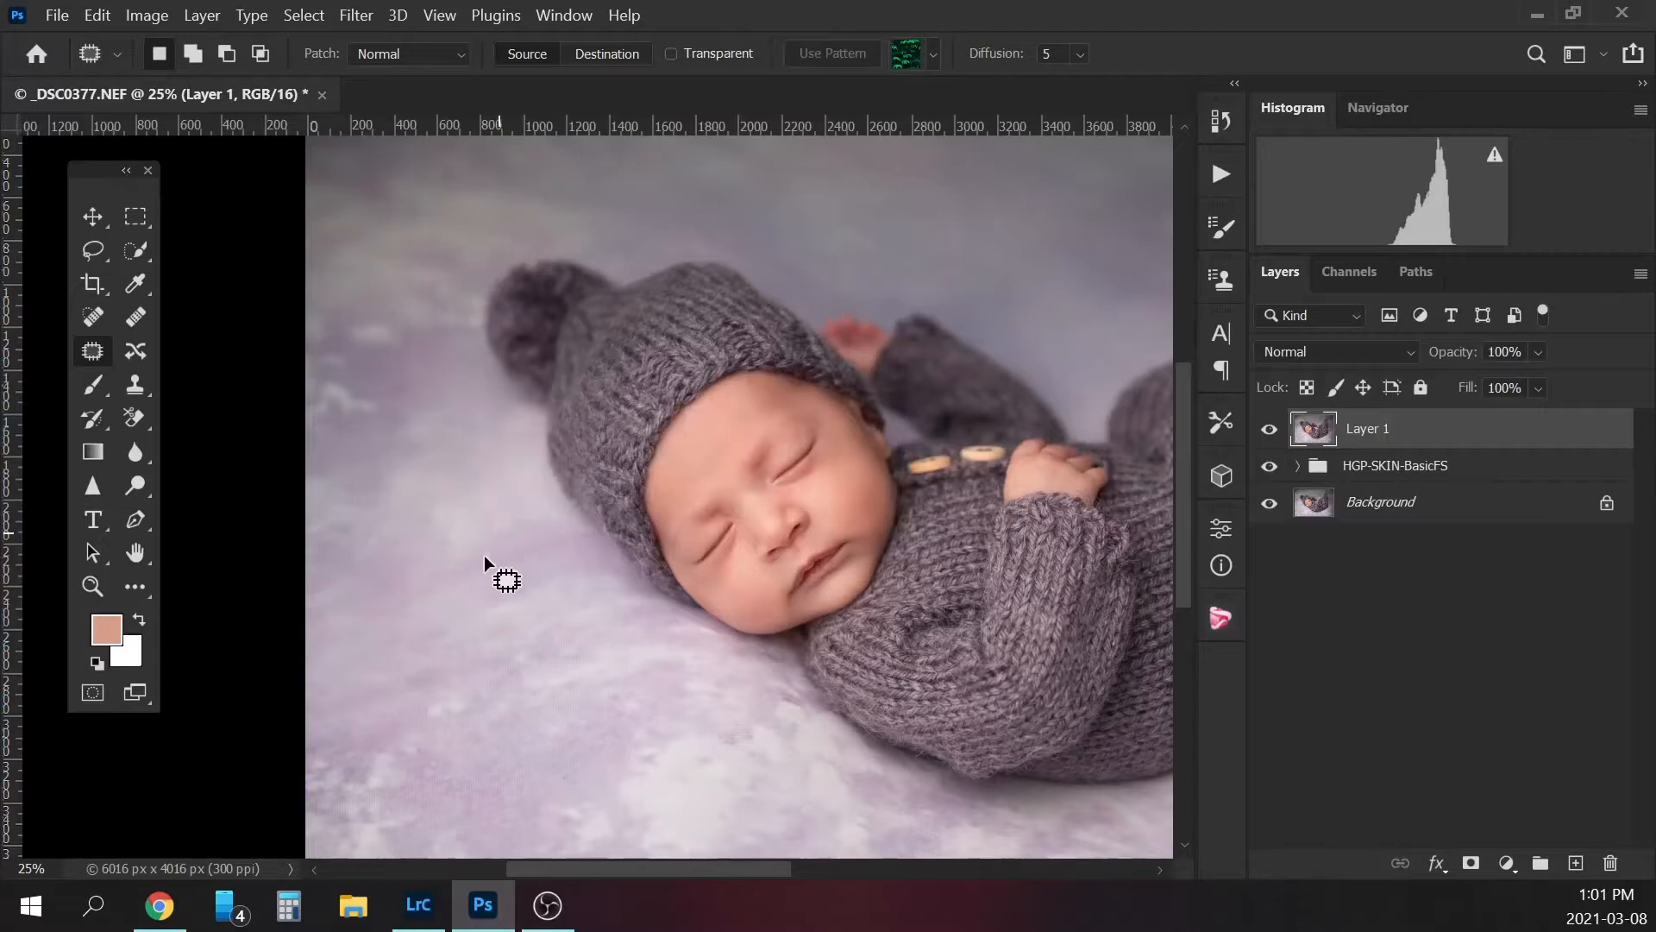
{"action": "key", "text": "ctrl+d"}
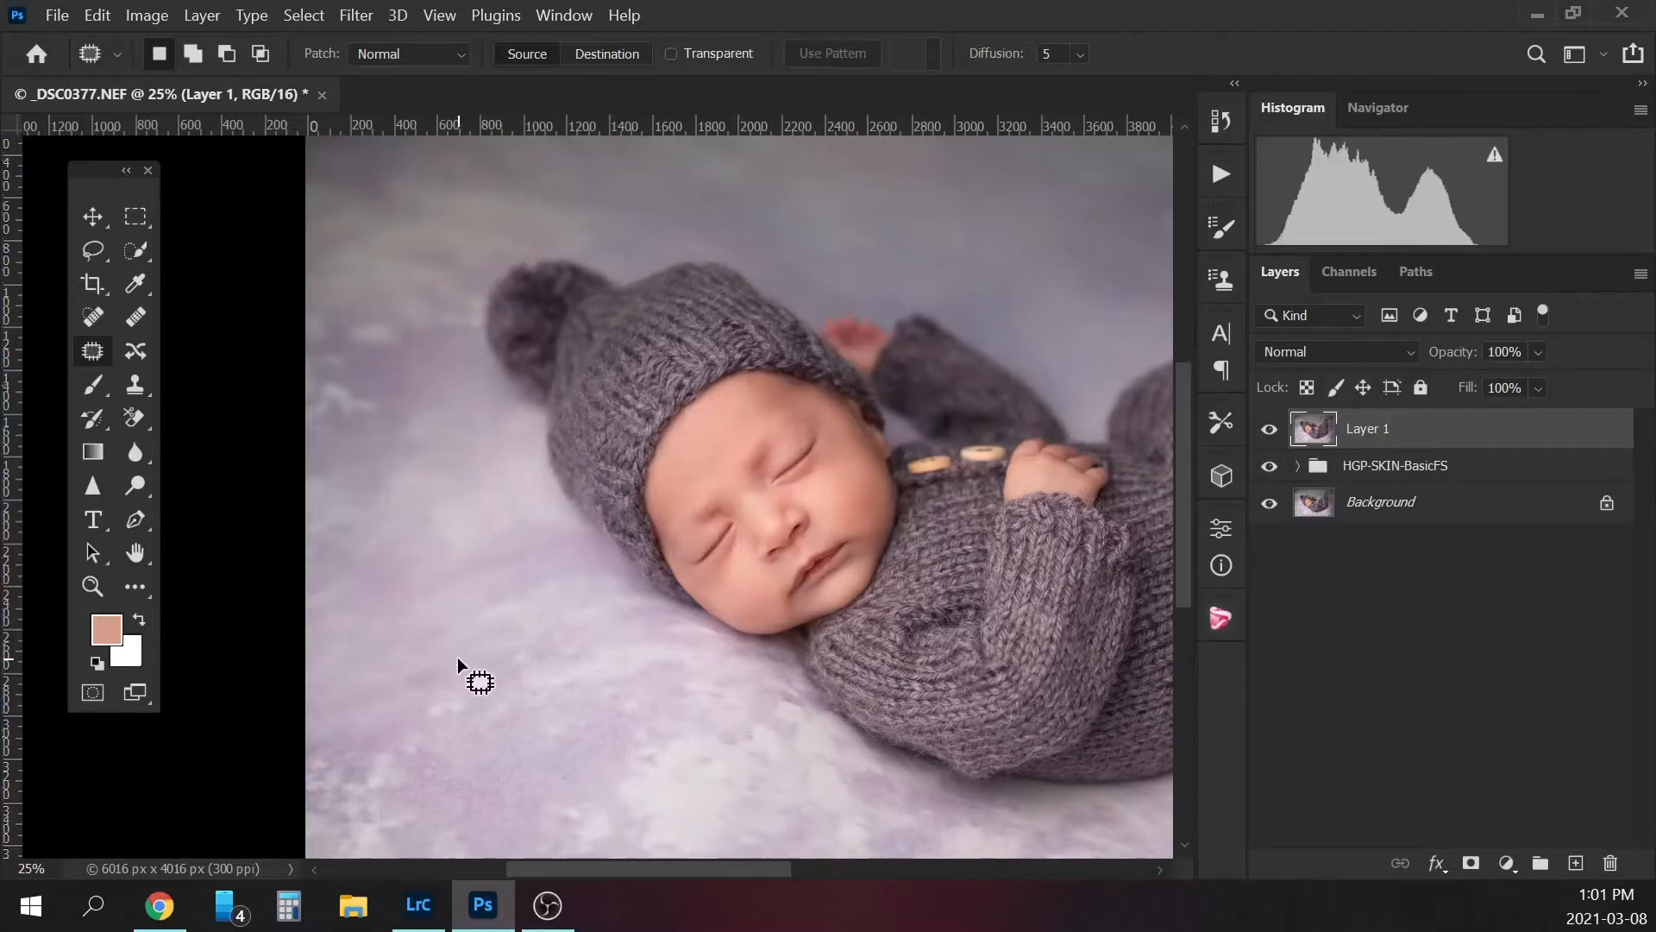
- Crop the photo slightly tighter around the baby at a 2:3 ratio, to about 5720 x 3810 px
{"action": "key", "text": "ctrl+minus"}
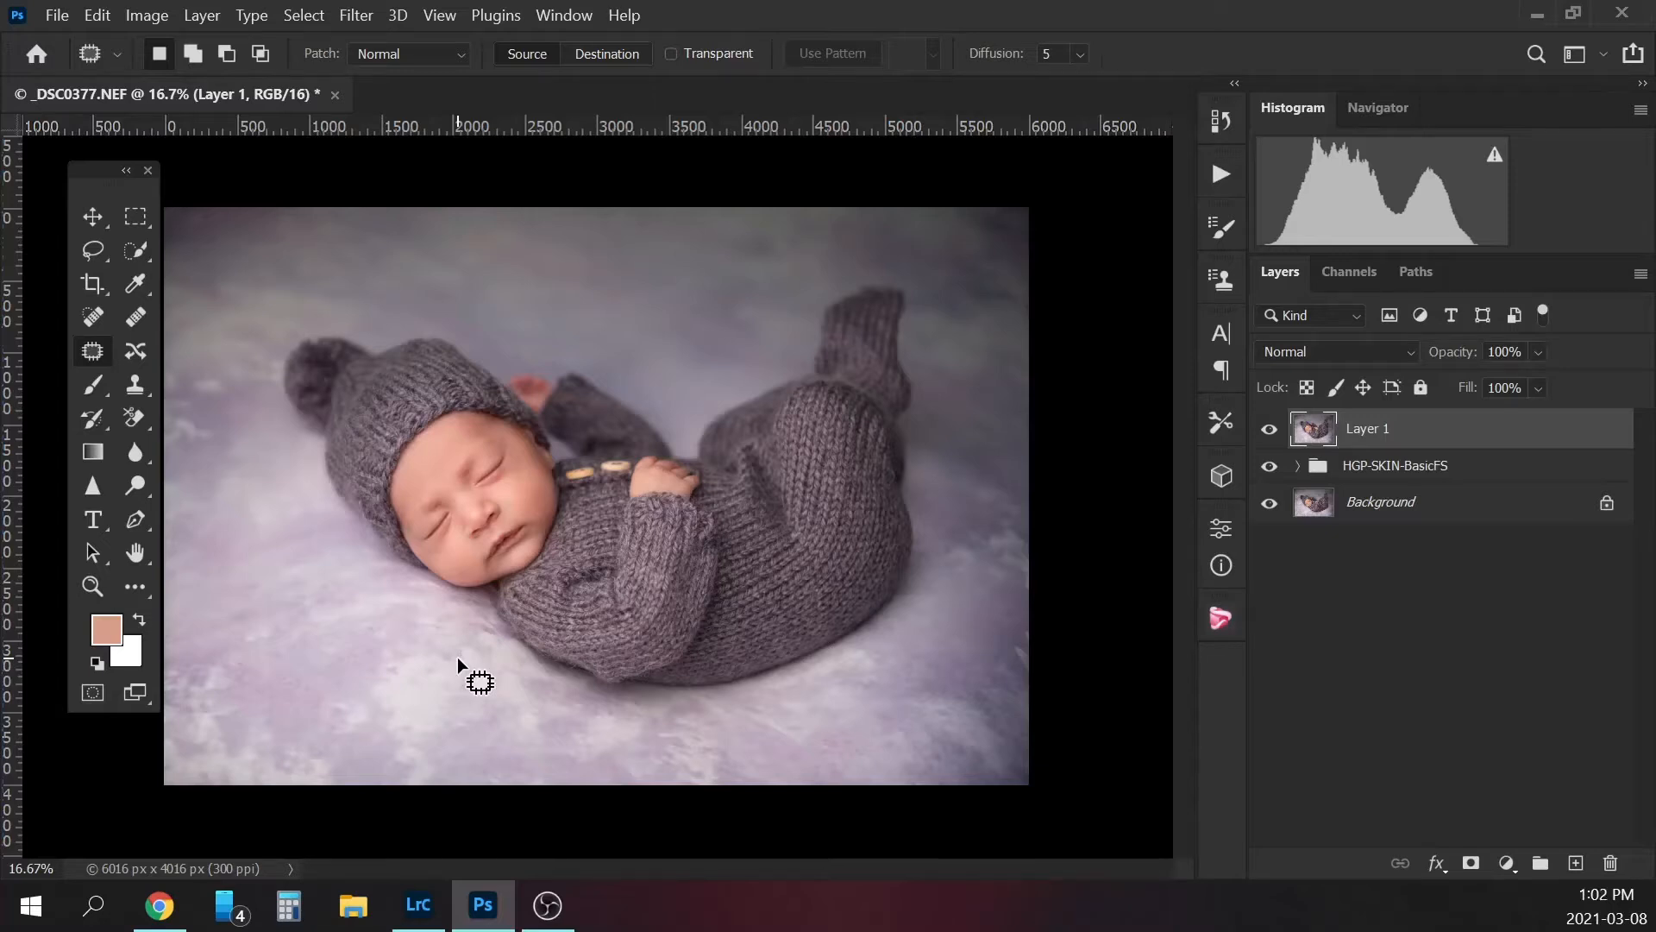
{"action": "left_click", "coordinate": [100, 286]}
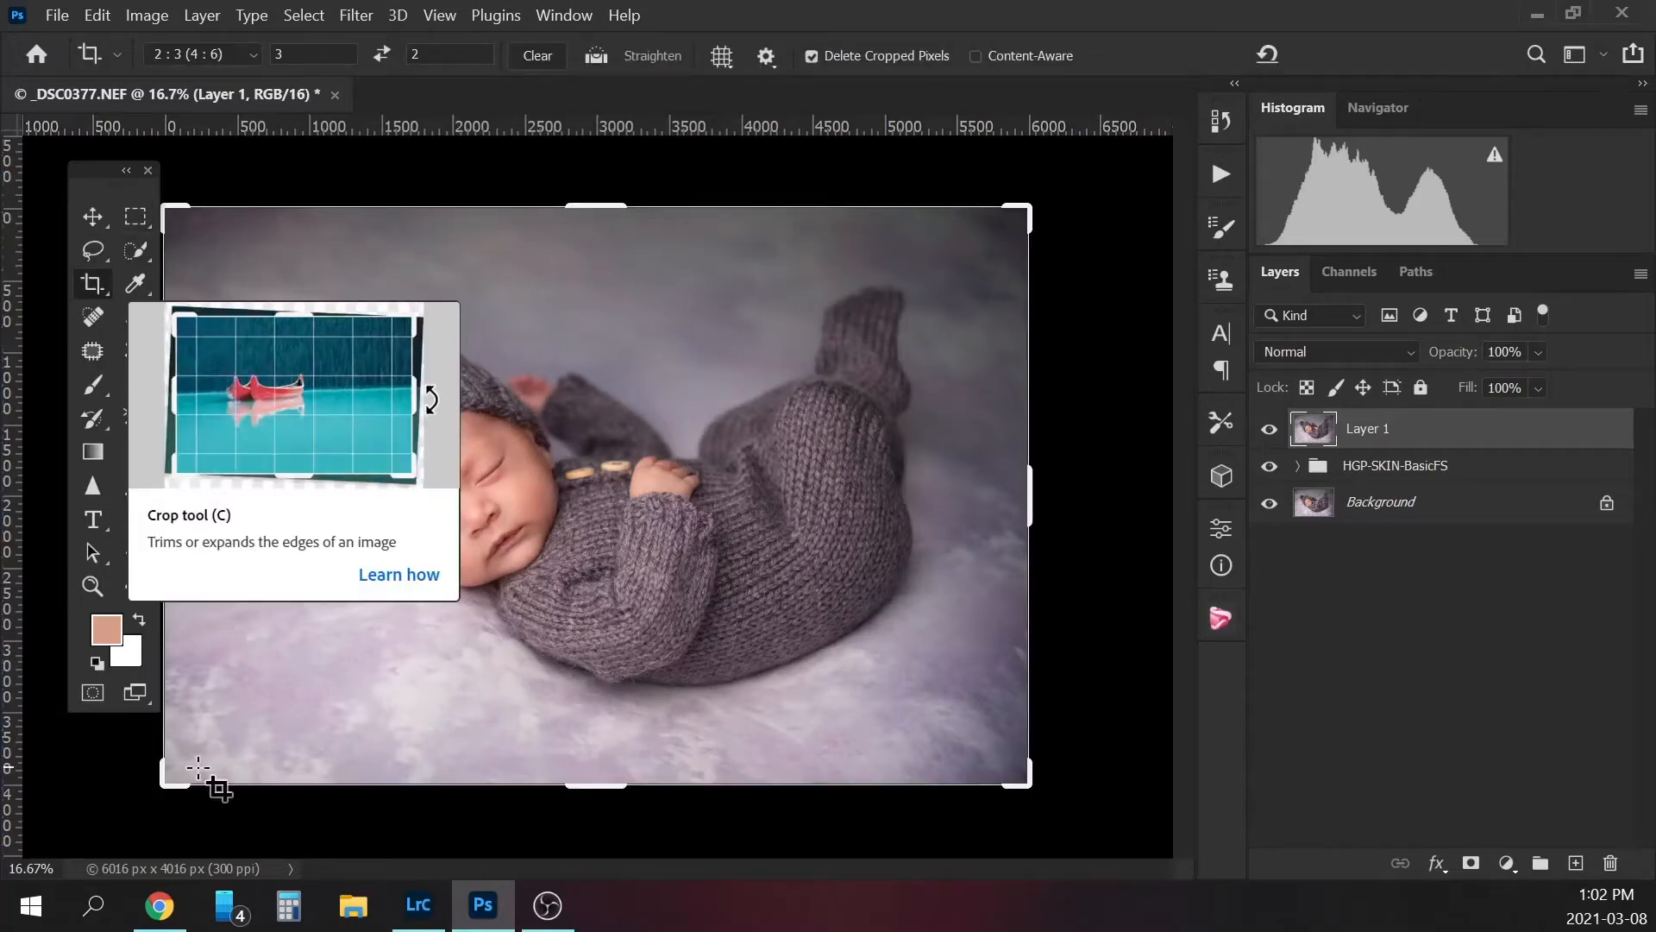
{"action": "mouse_move", "coordinate": [162, 788]}
{"action": "left_mouse_down"}
{"action": "mouse_move", "coordinate": [190, 767]}
{"action": "mouse_move", "coordinate": [177, 761]}
{"action": "left_mouse_up"}
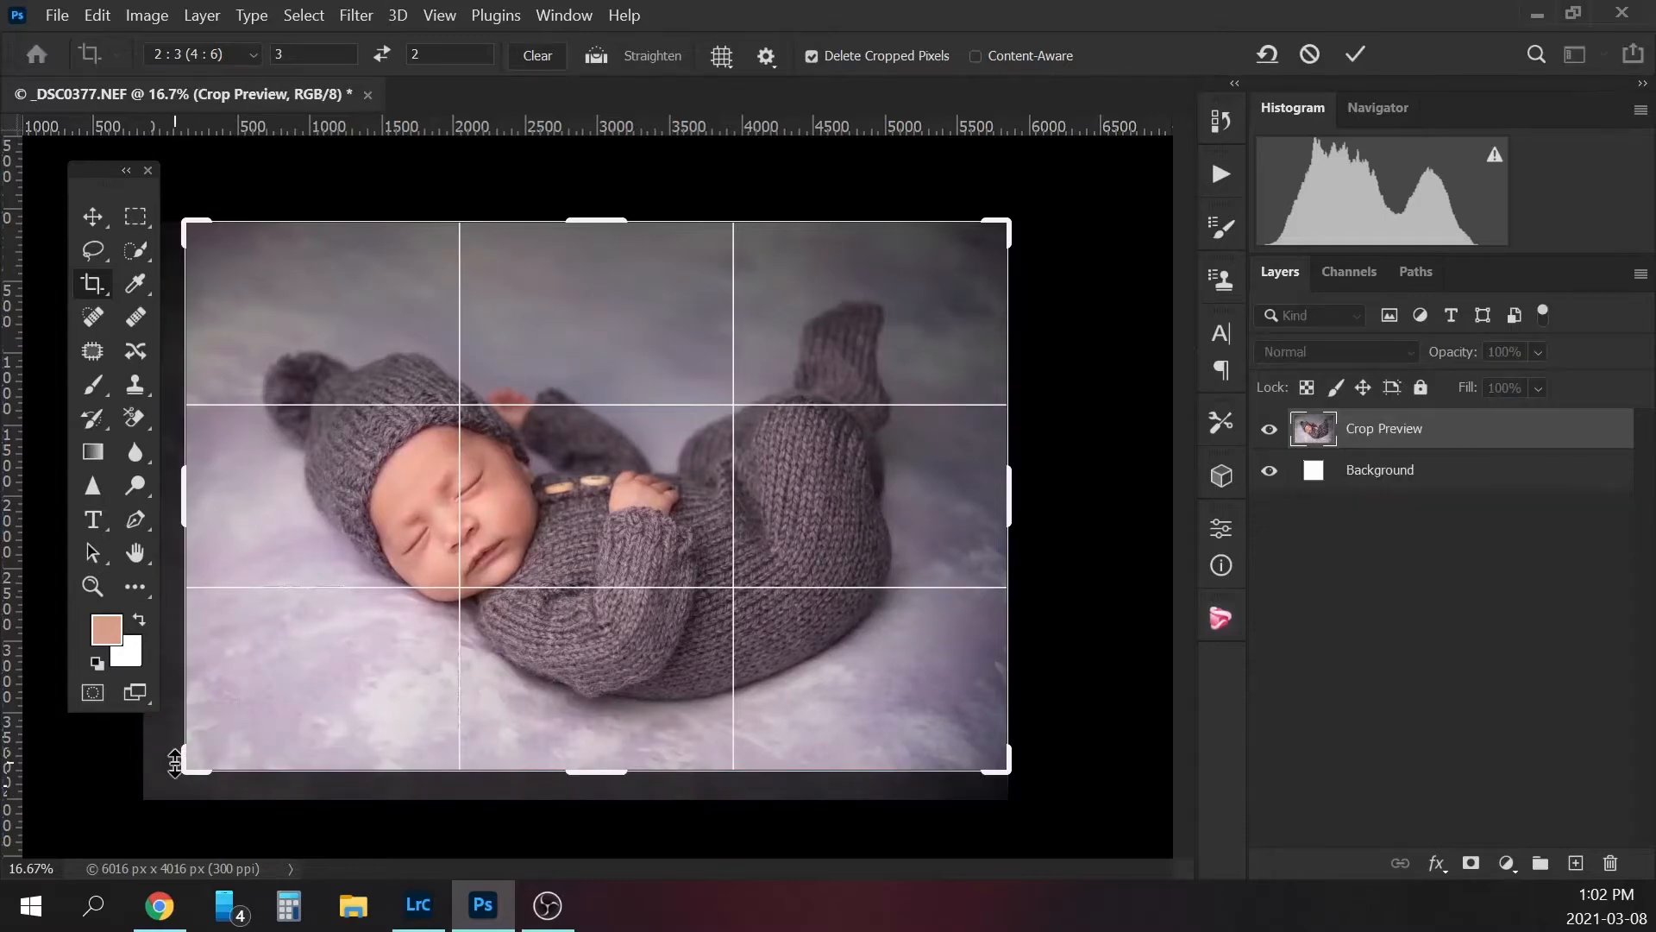
{"action": "key", "text": "Return"}
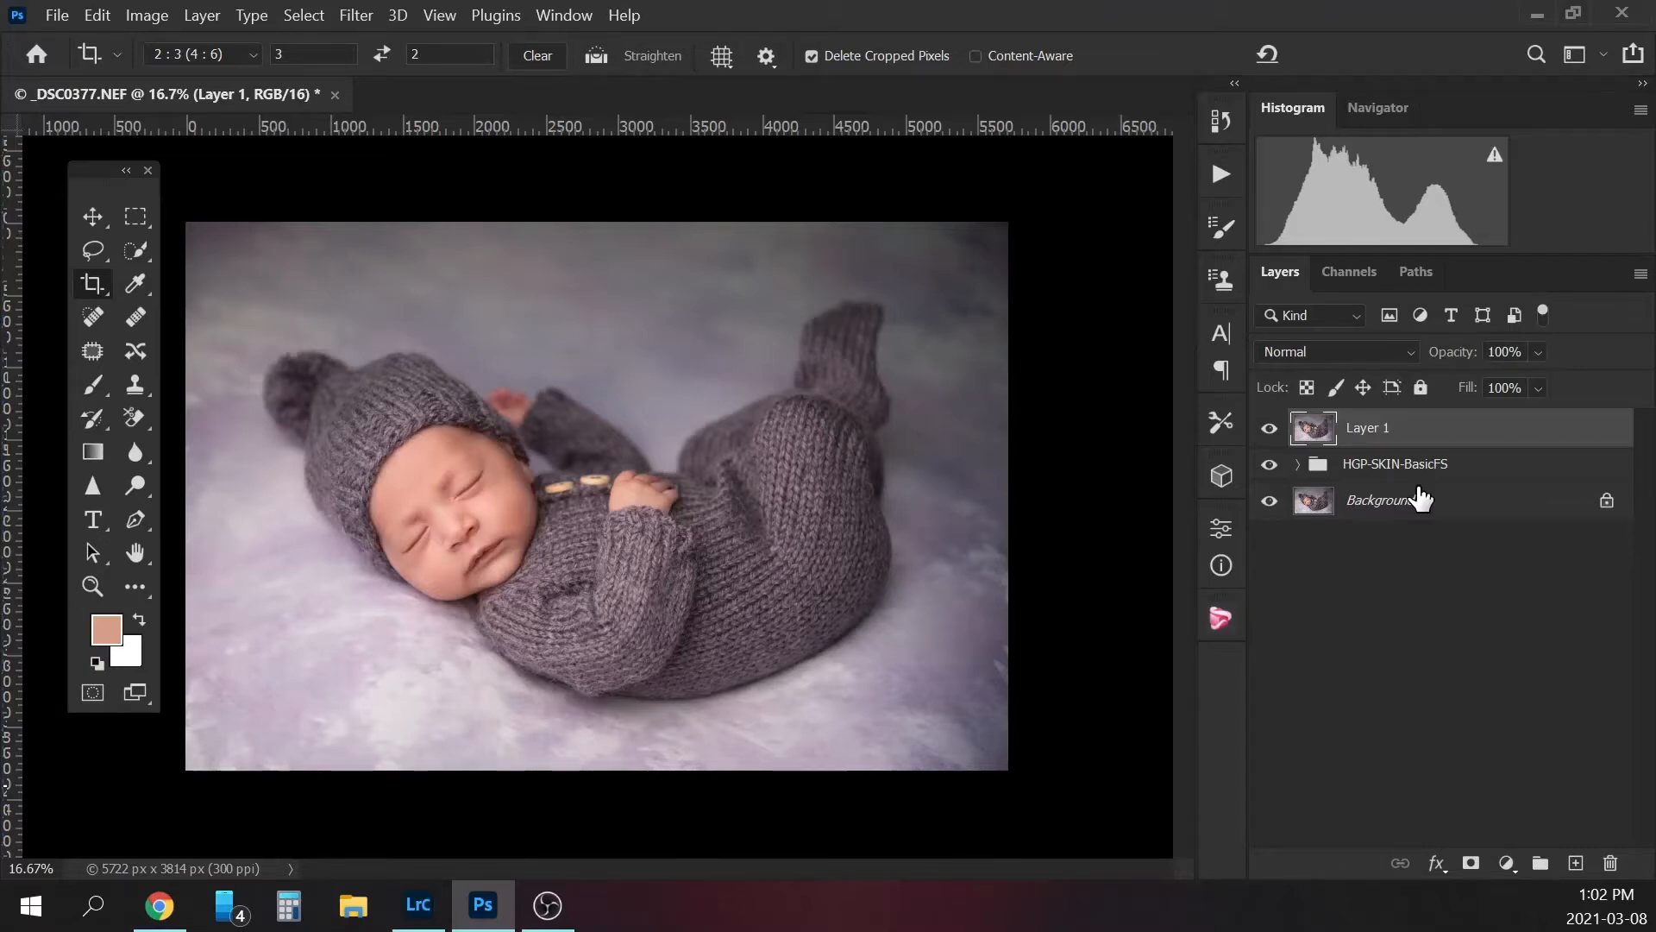
- Stamp the visible layers into another new top layer and make a rectangular selection around the baby, inset from the photo's edges
{"action": "key", "text": "ctrl+shift+alt+e"}
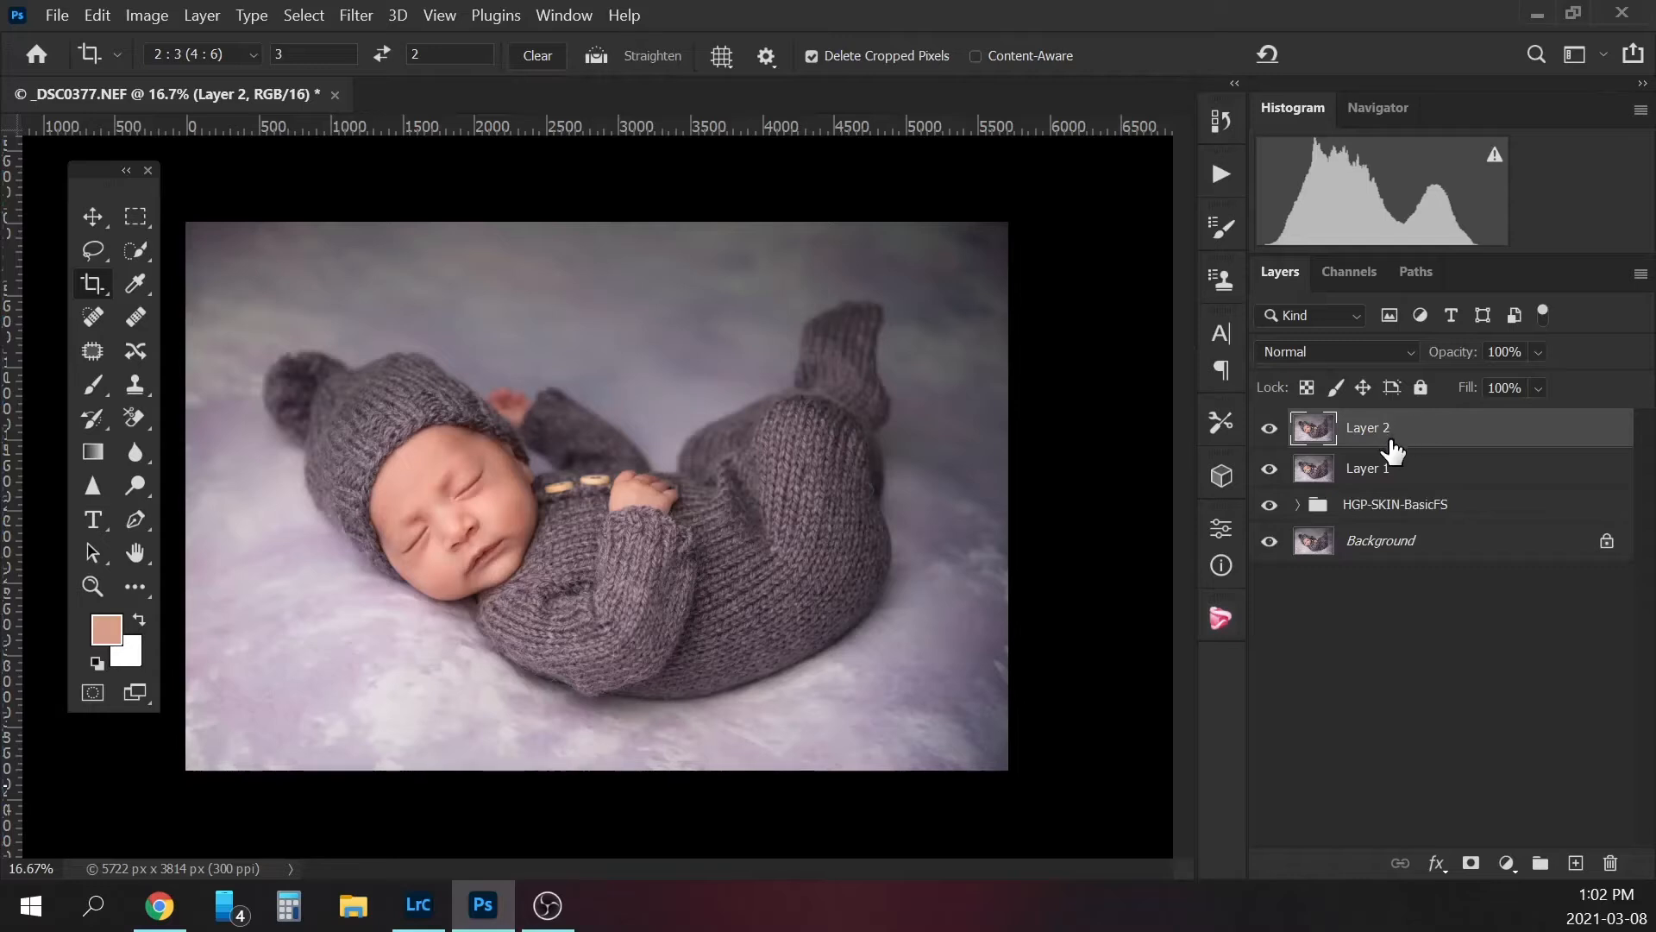
{"action": "left_click", "coordinate": [143, 218]}
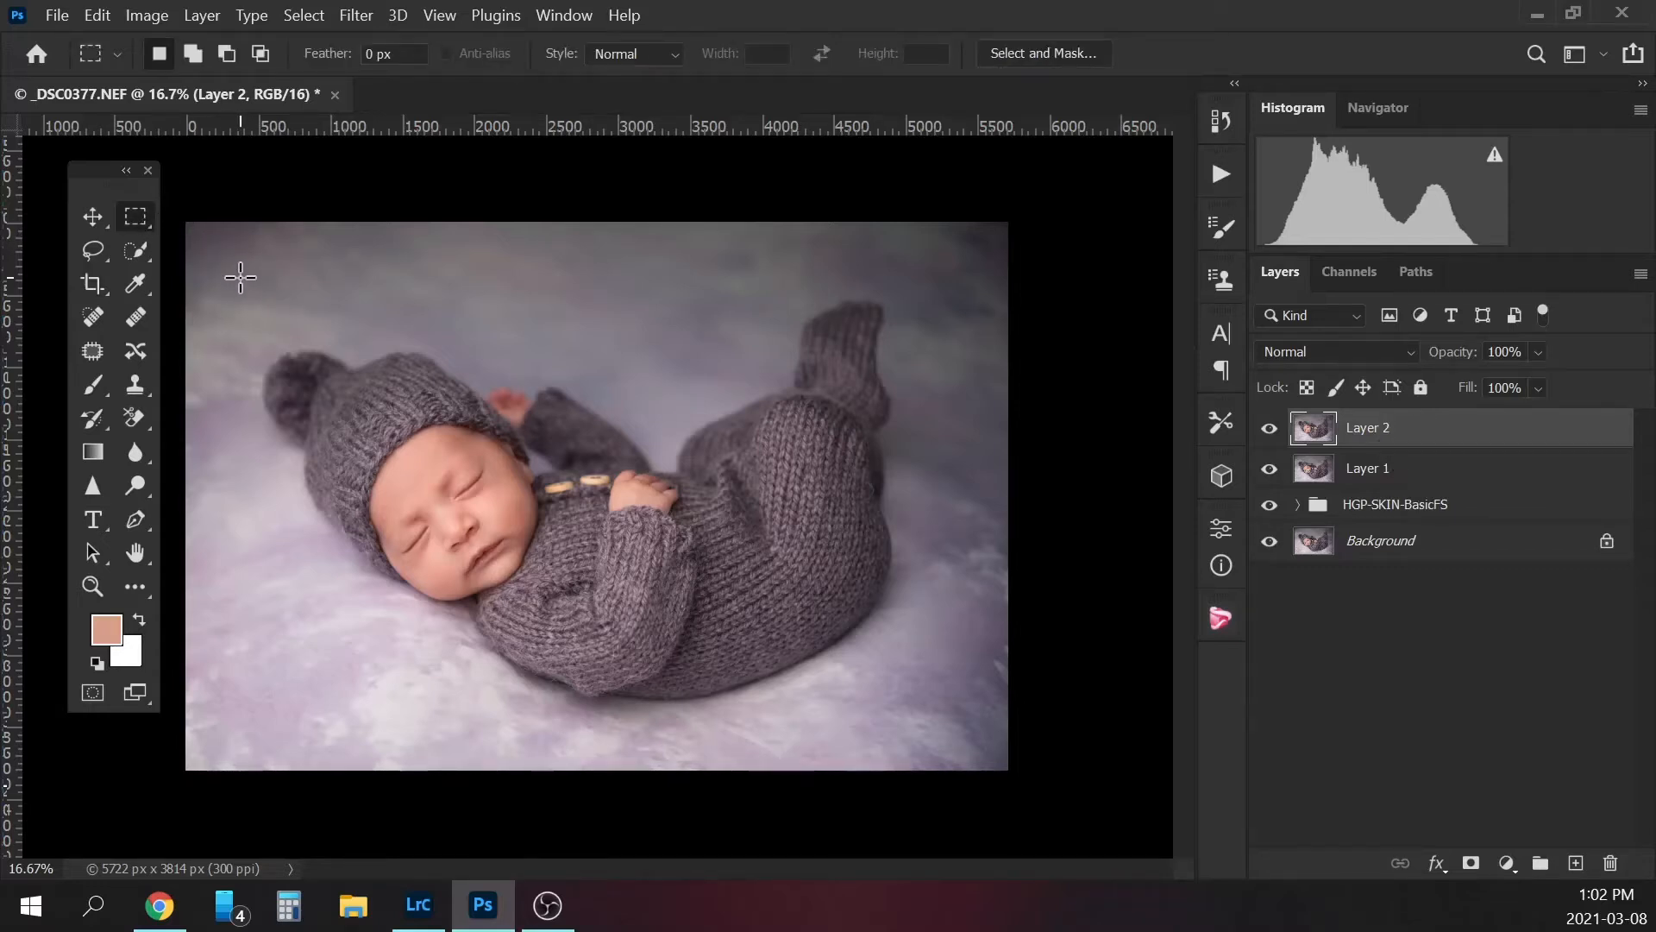
{"action": "left_click_drag", "start_coordinate": [242, 277], "coordinate": [944, 716]}
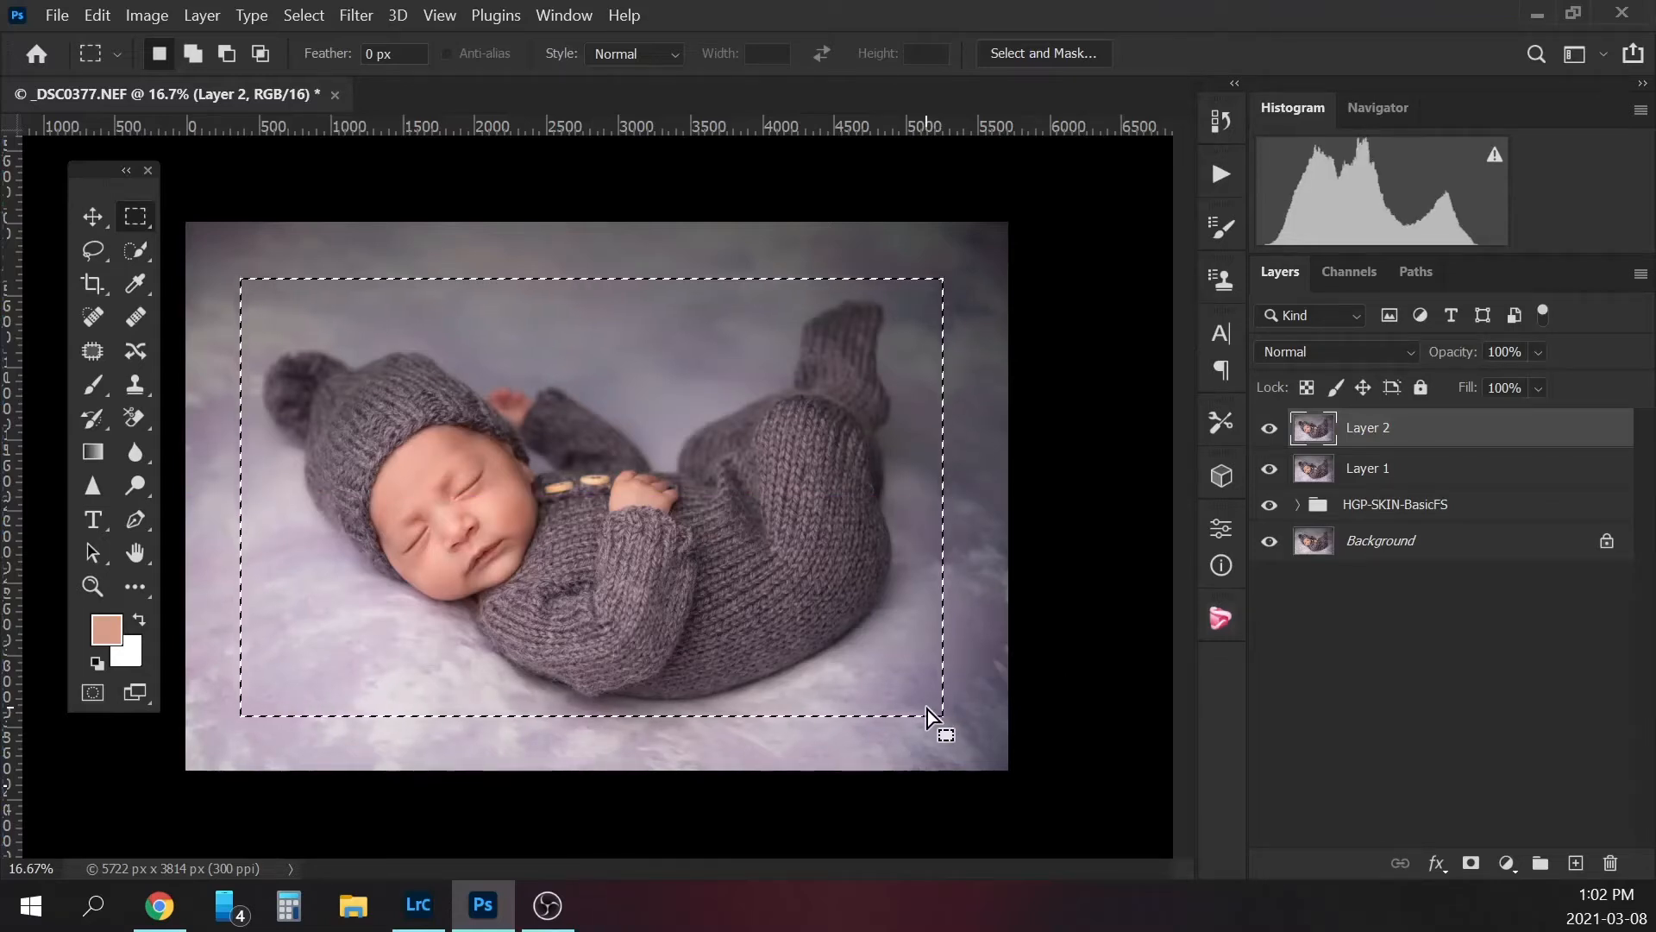
- Invert the rectangular selection so it covers the photo's outer border, and feather it by 100 pixels
{"action": "left_click", "coordinate": [304, 15]}
{"action": "left_click", "coordinate": [338, 112]}
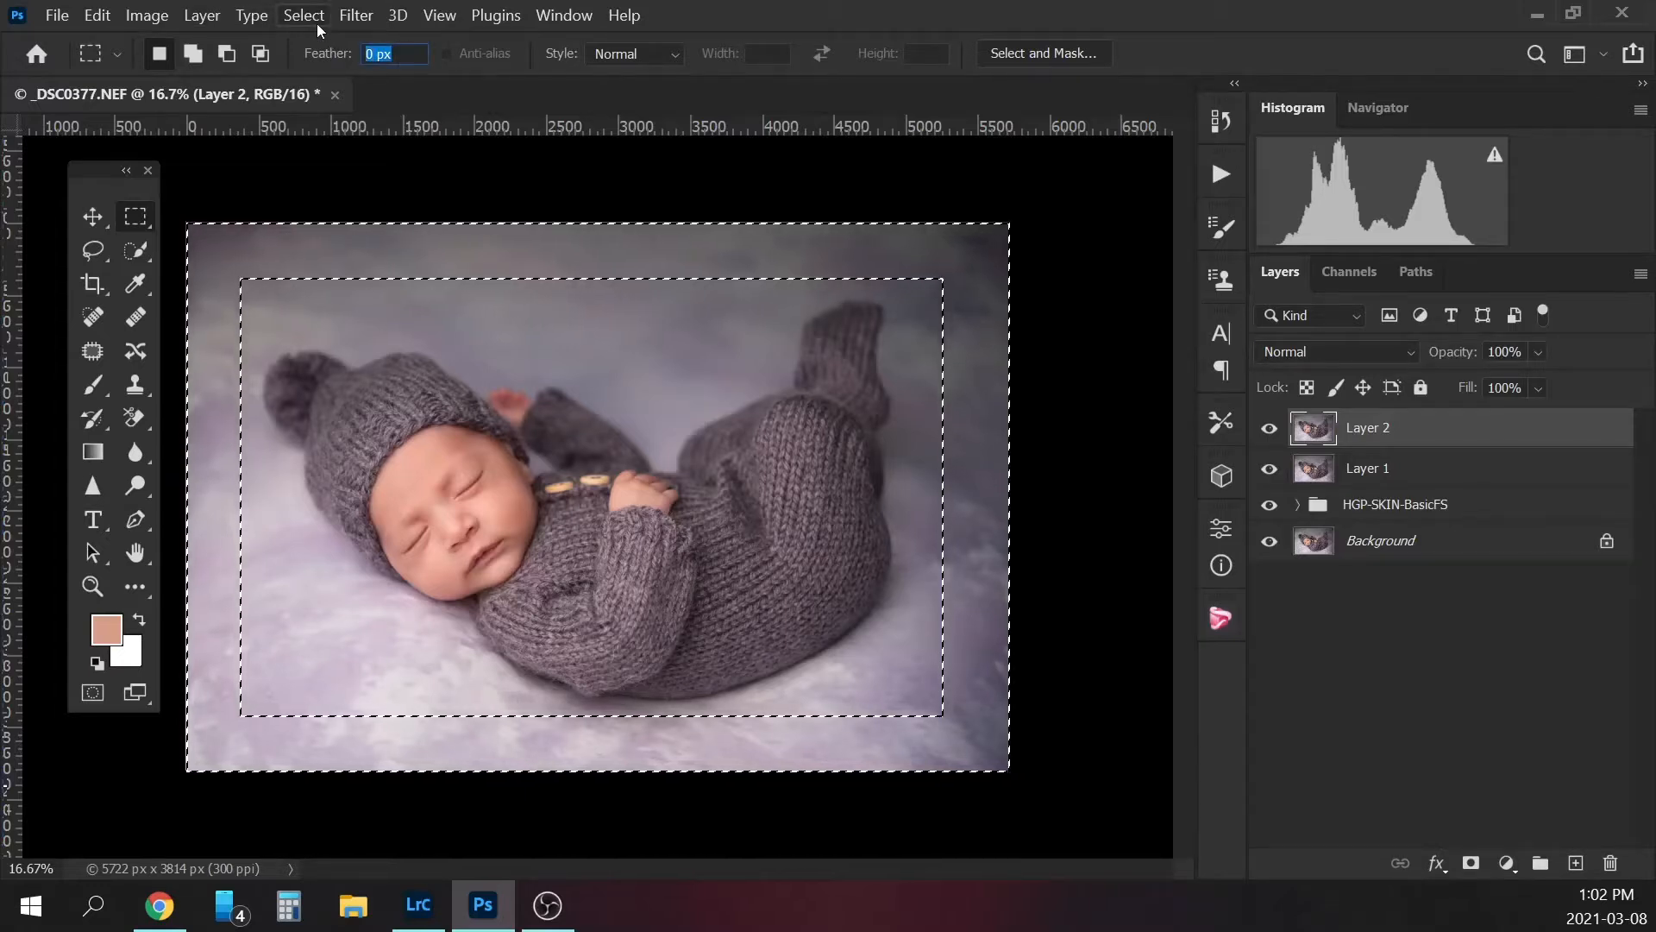
{"action": "left_click", "coordinate": [358, 16]}
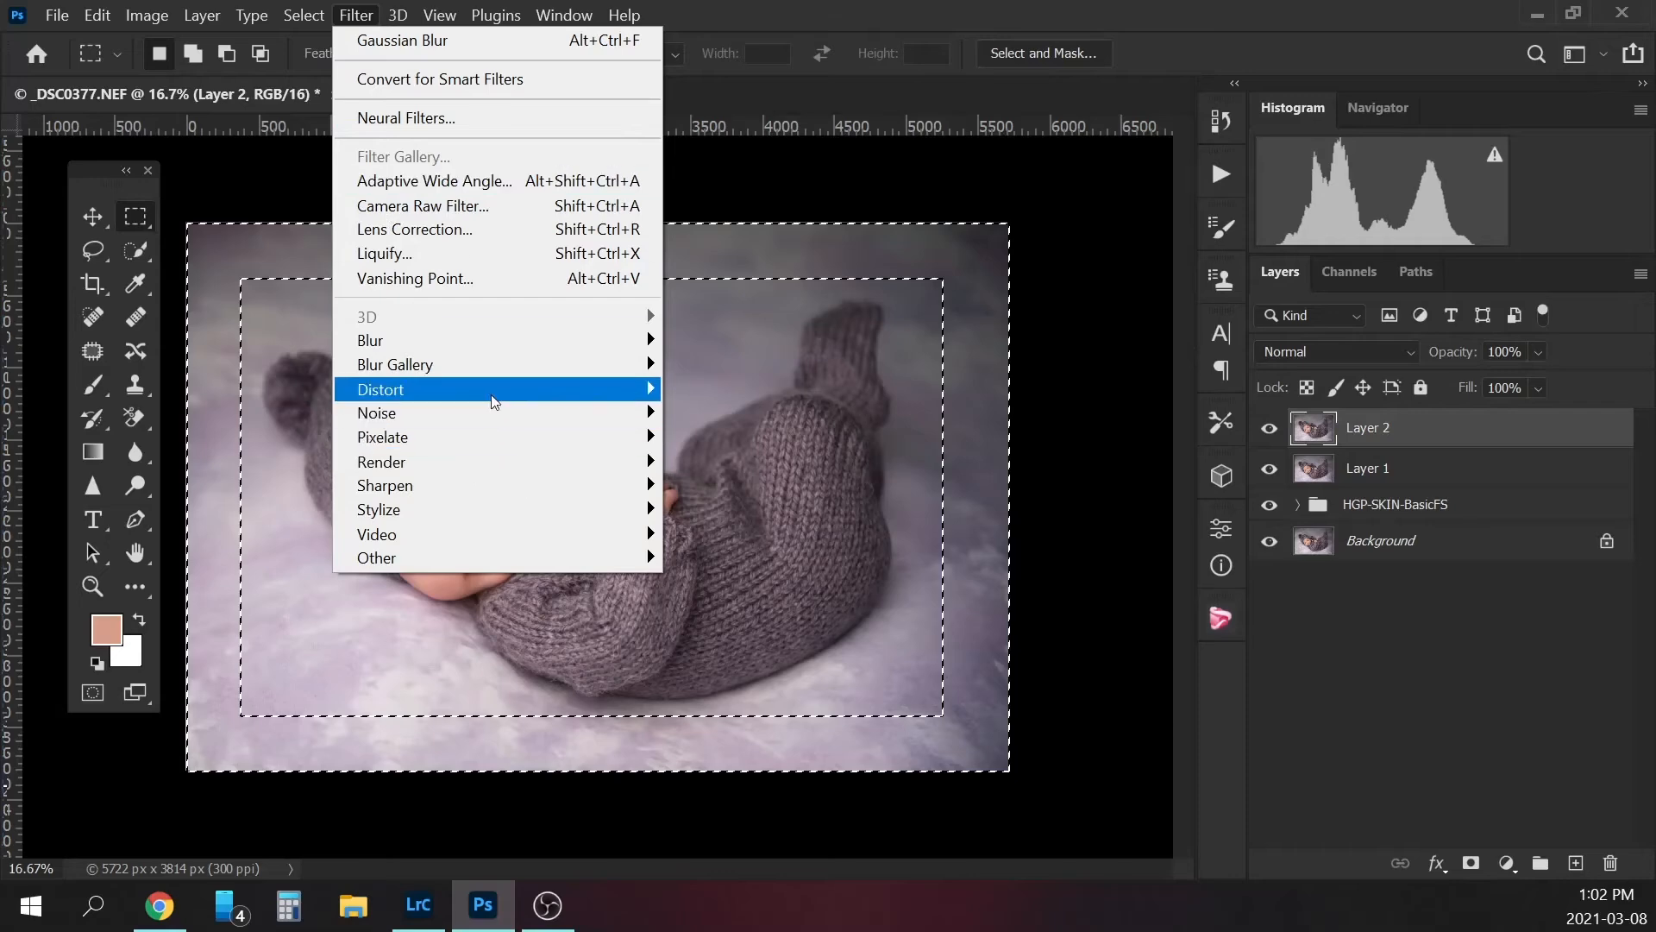
{"action": "mouse_move", "coordinate": [312, 19]}
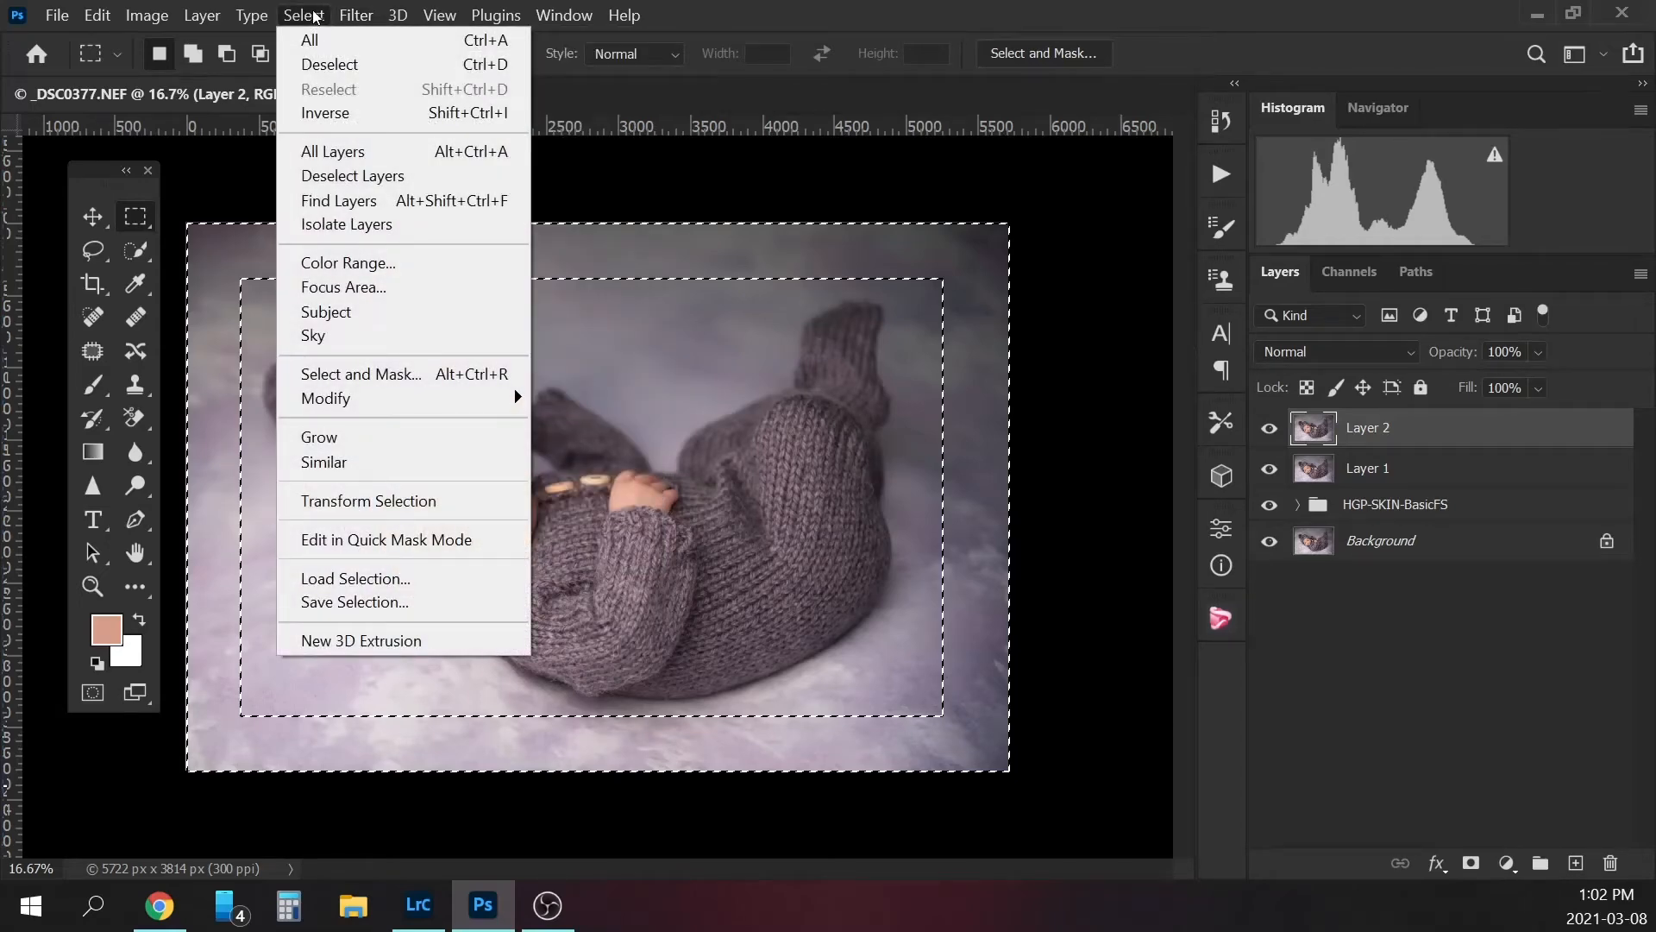
{"action": "mouse_move", "coordinate": [419, 405]}
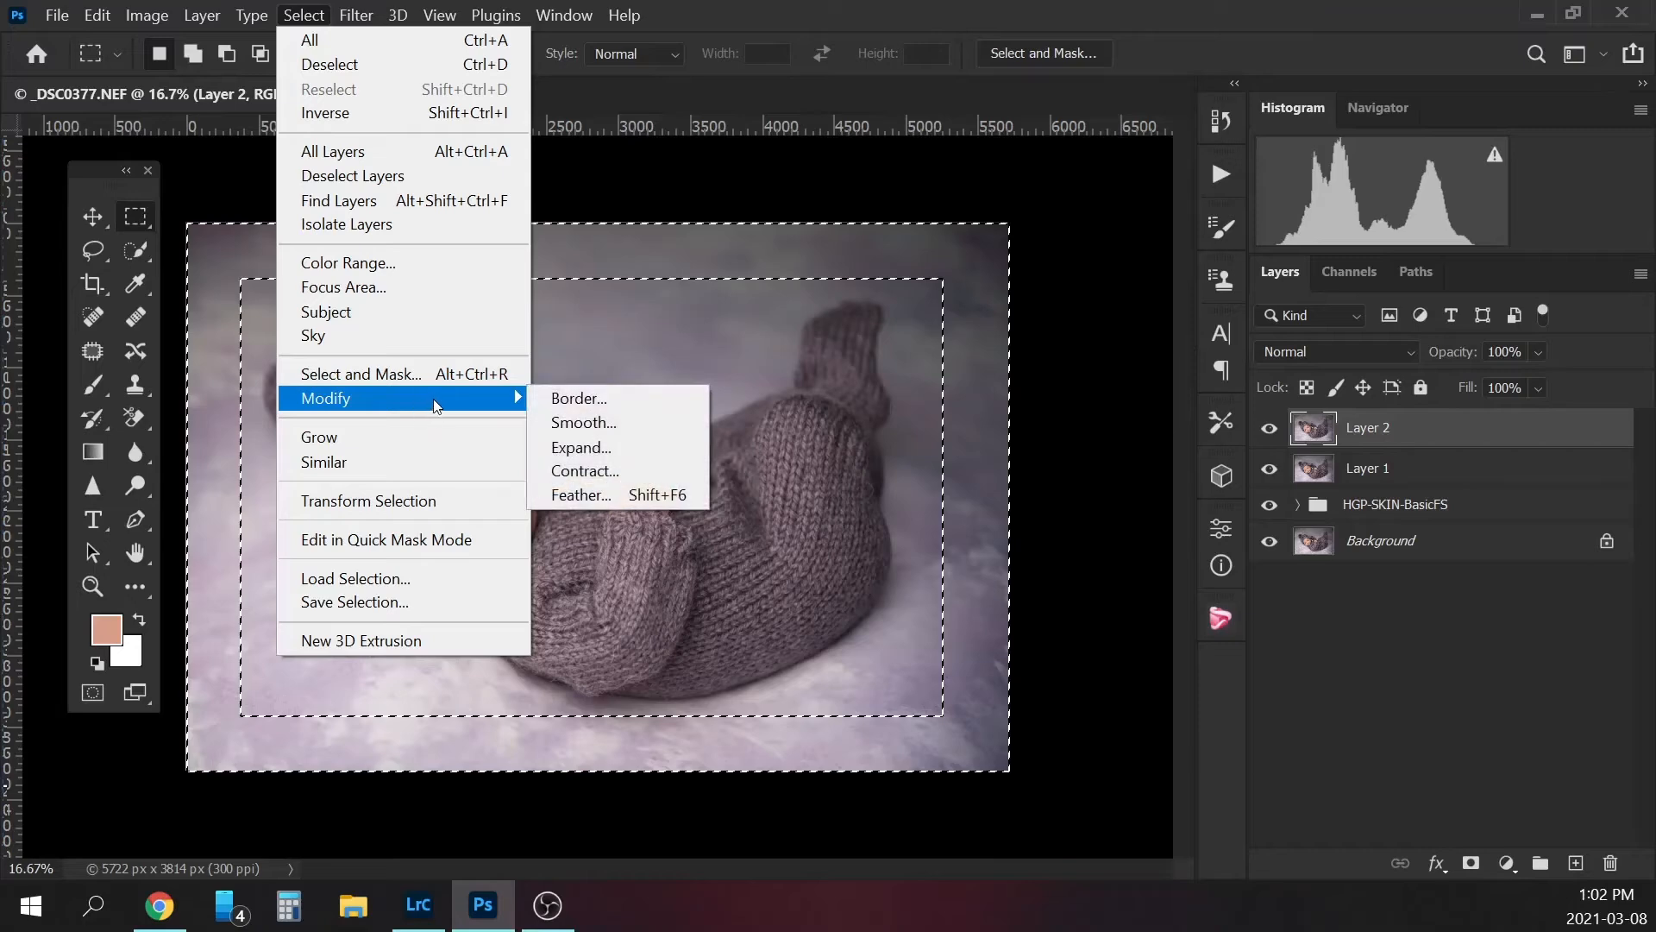
{"action": "left_click", "coordinate": [629, 494]}
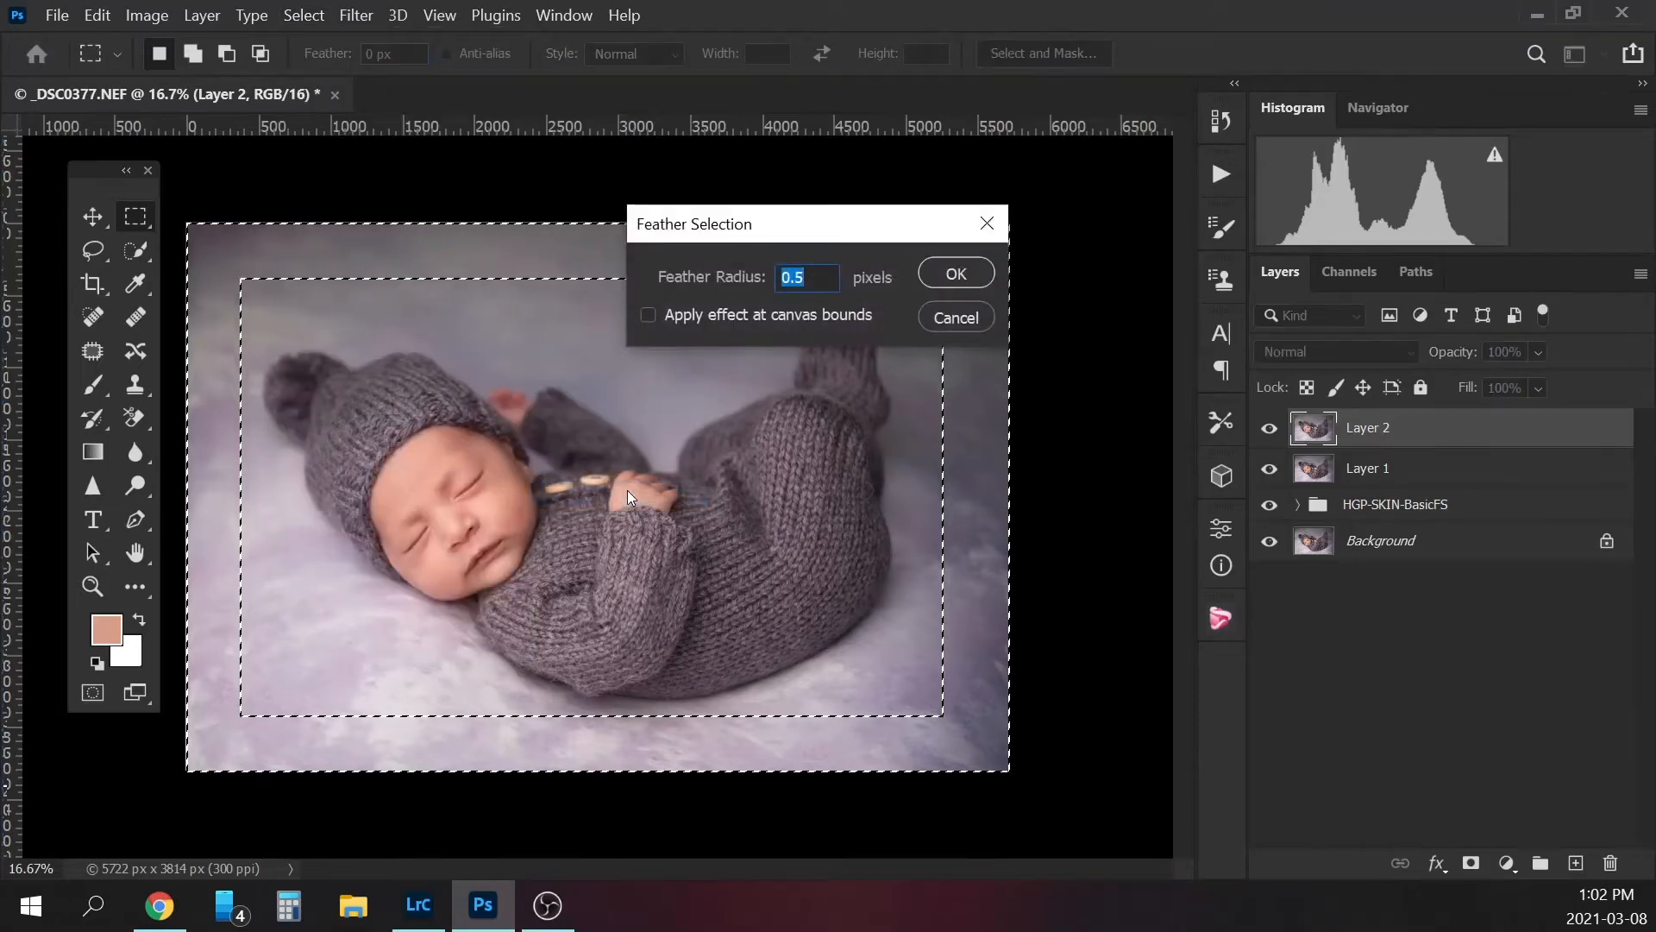
{"action": "type", "text": "100"}
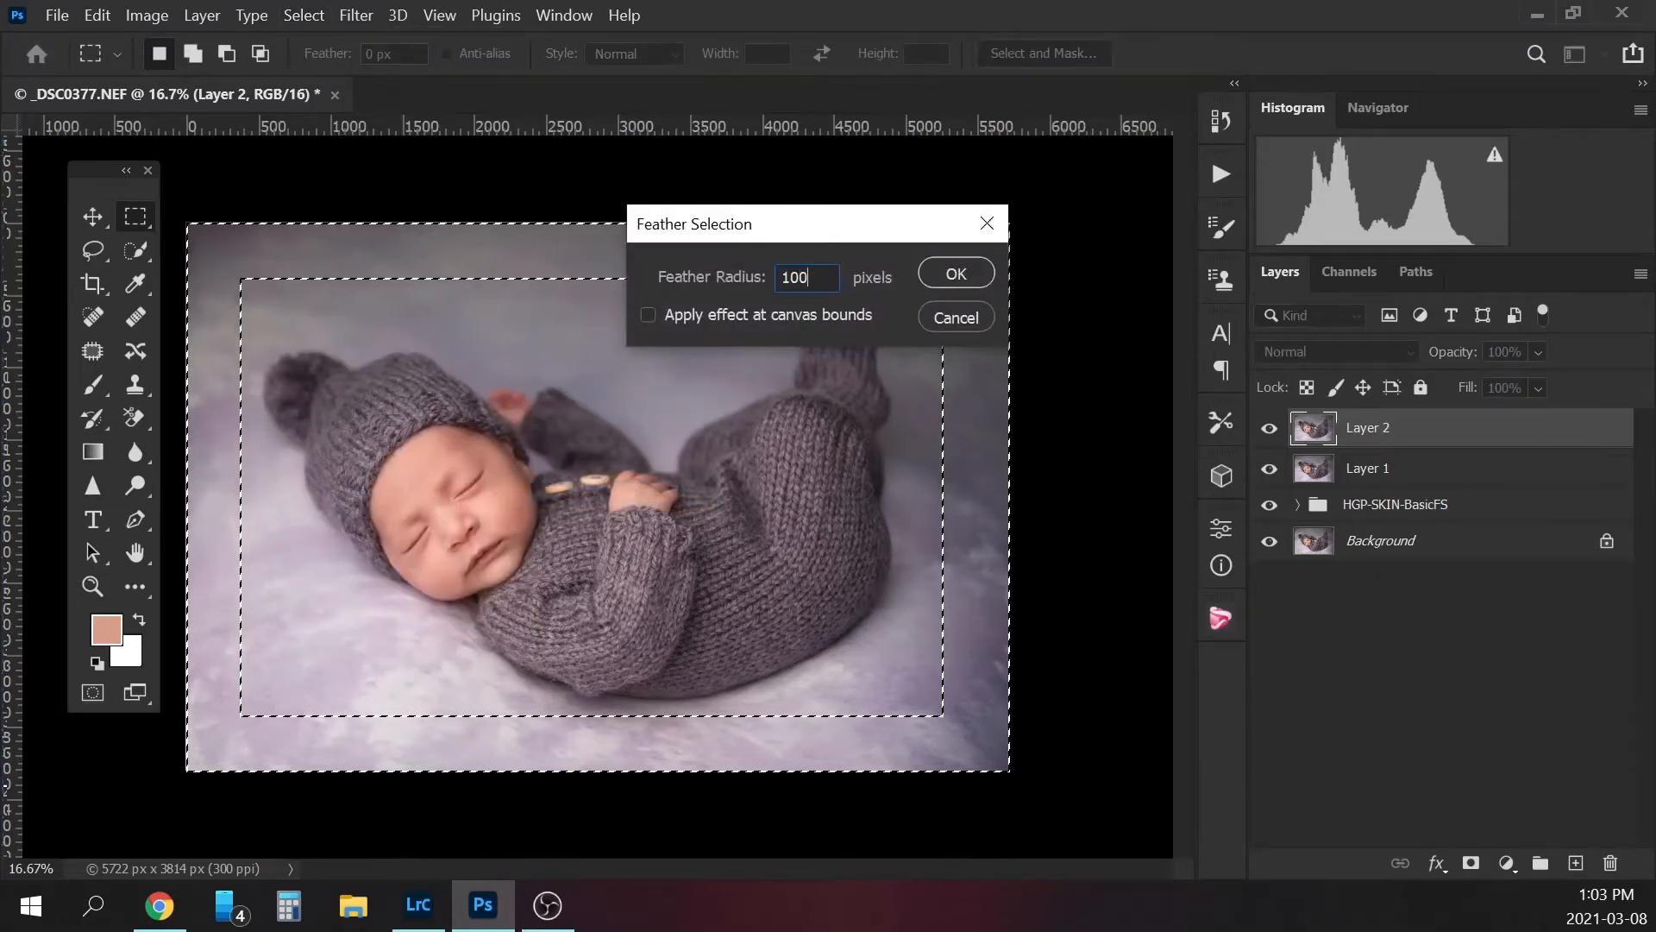
{"action": "left_click", "coordinate": [959, 271]}
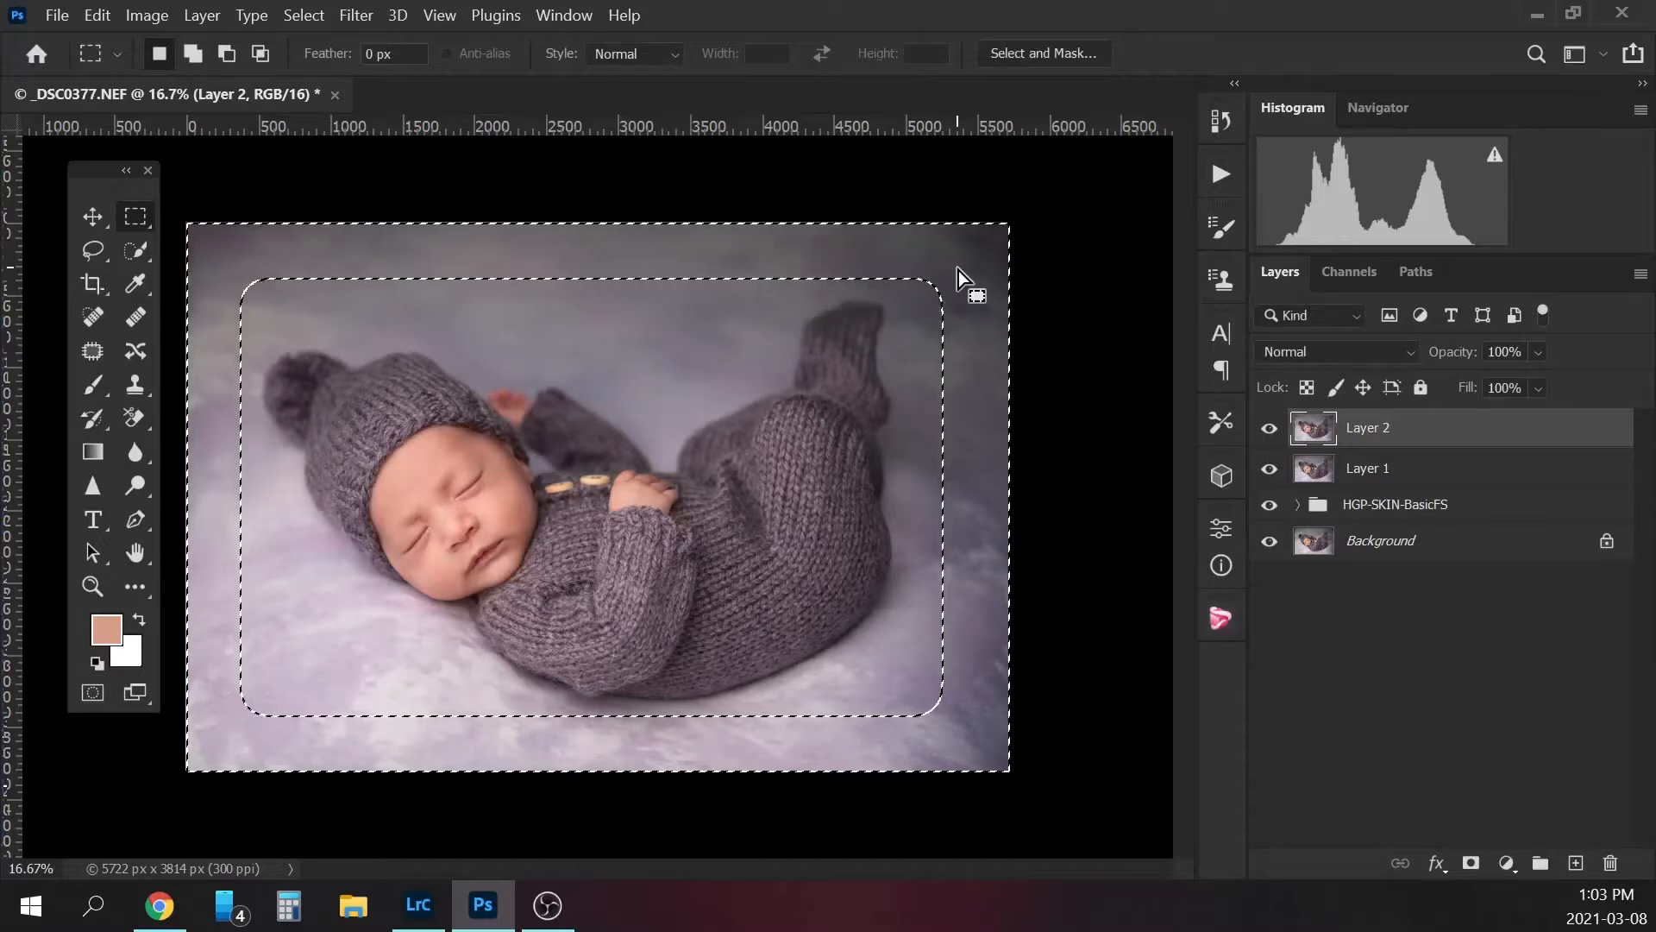
- Apply a Gaussian Blur with a 40.1 pixel radius to the feathered border of Layer 2, and clear the selection
{"action": "left_click", "coordinate": [358, 14]}
{"action": "mouse_move", "coordinate": [554, 338]}
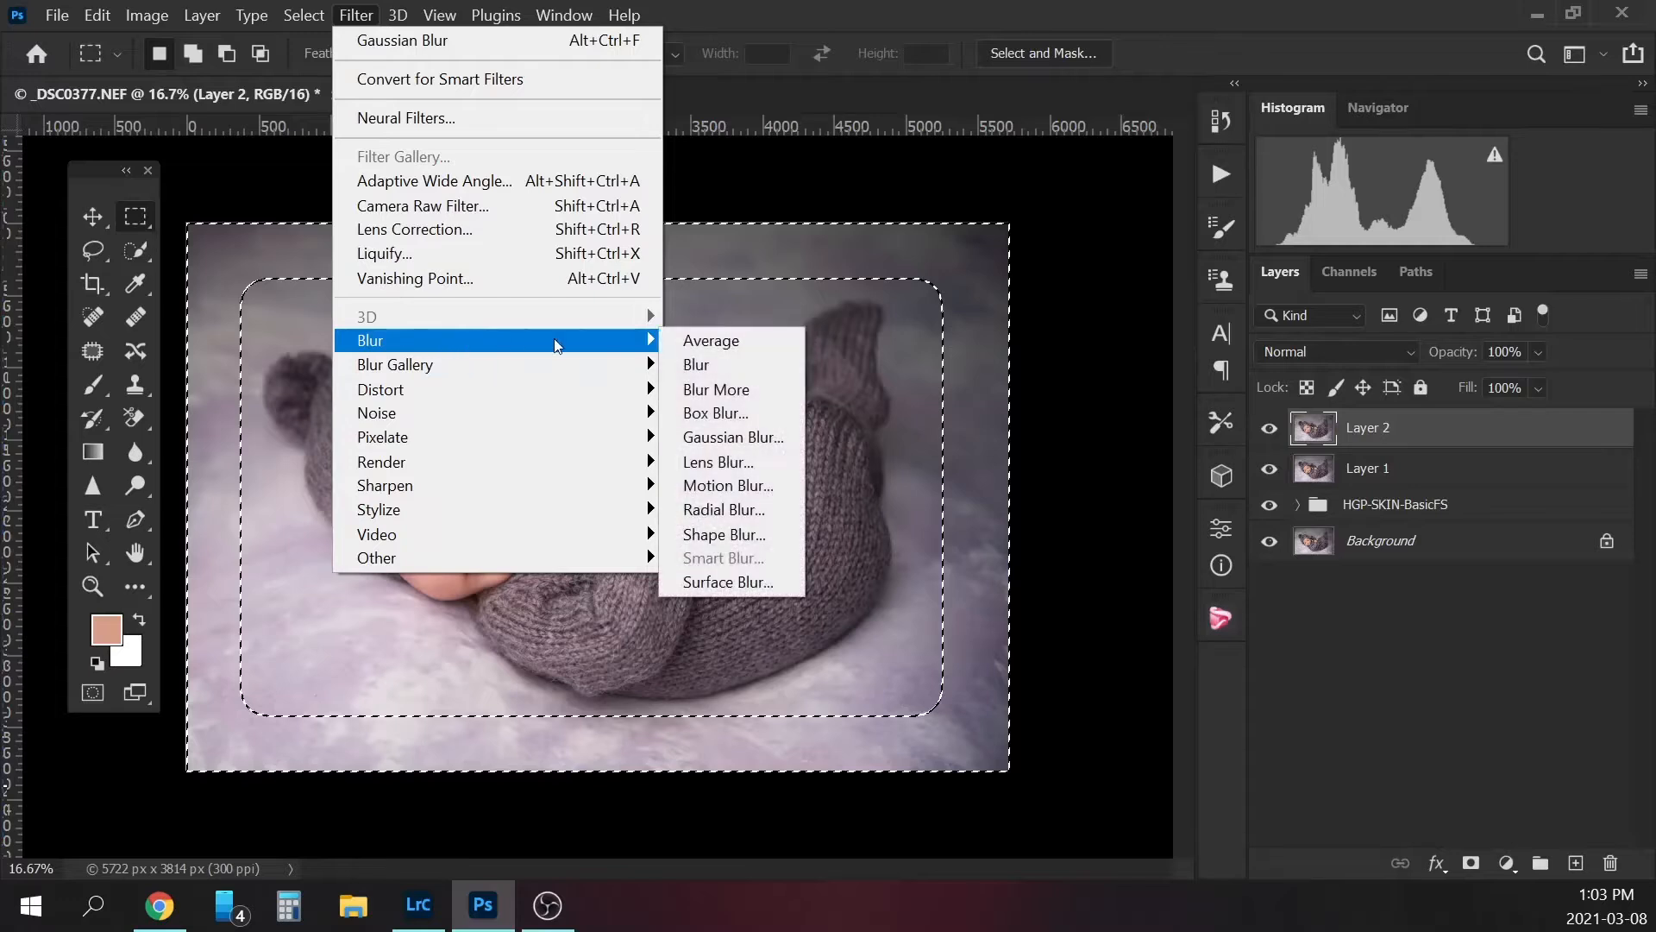
{"action": "left_click", "coordinate": [779, 433]}
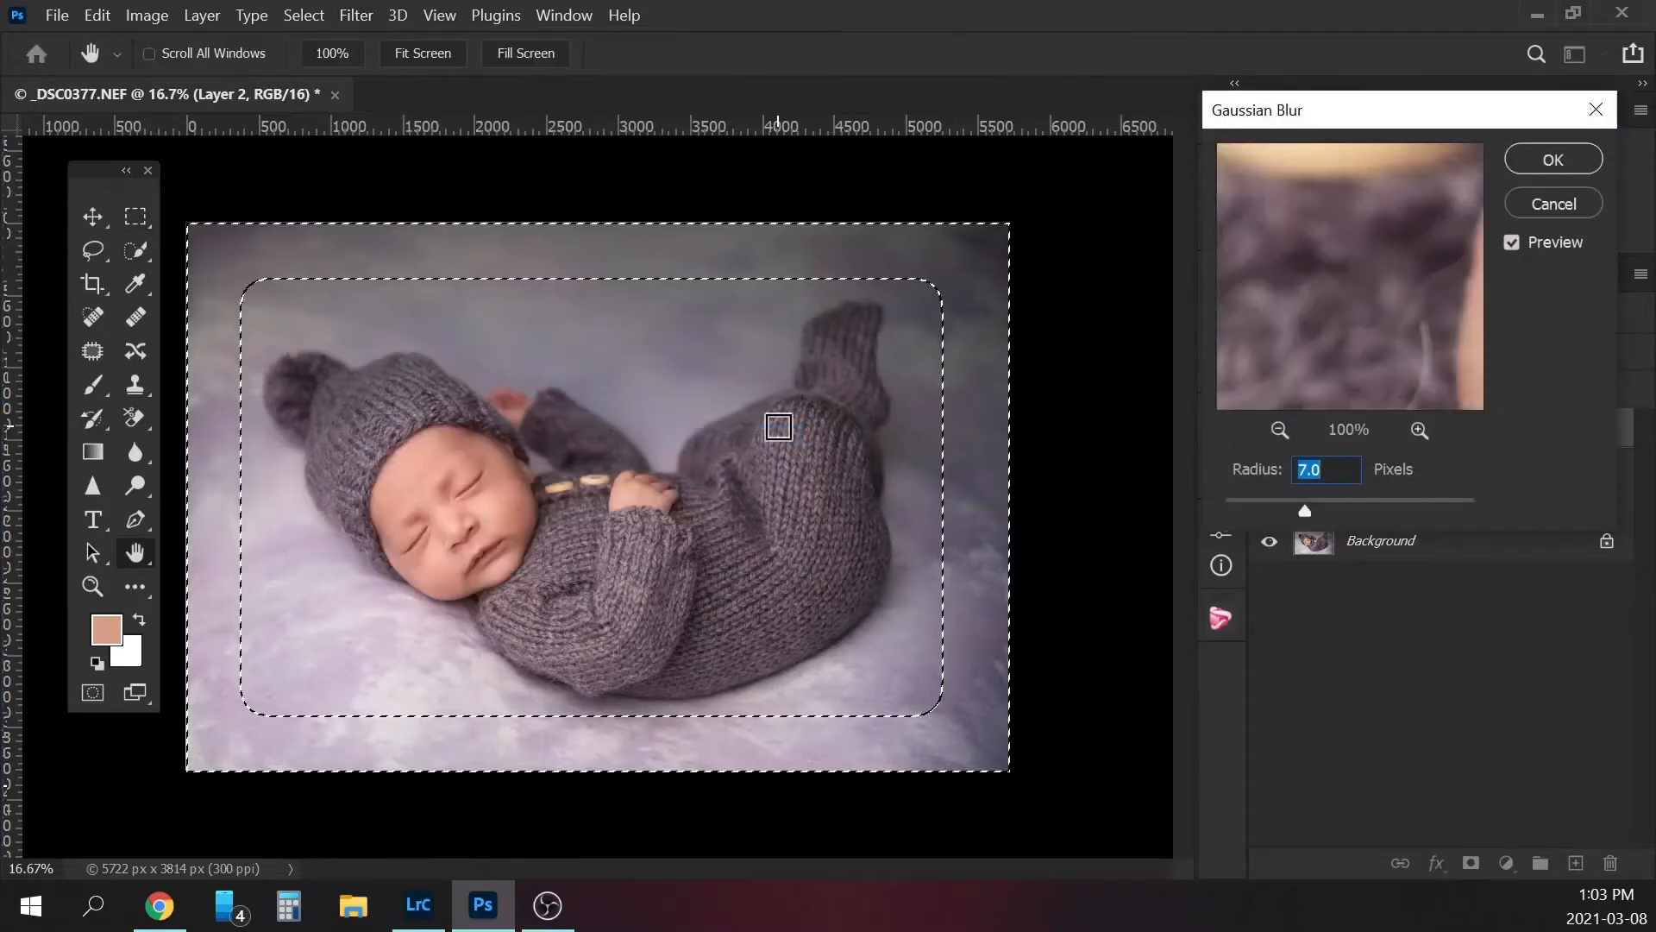
{"action": "left_click_drag", "start_coordinate": [1344, 513], "coordinate": [1380, 506]}
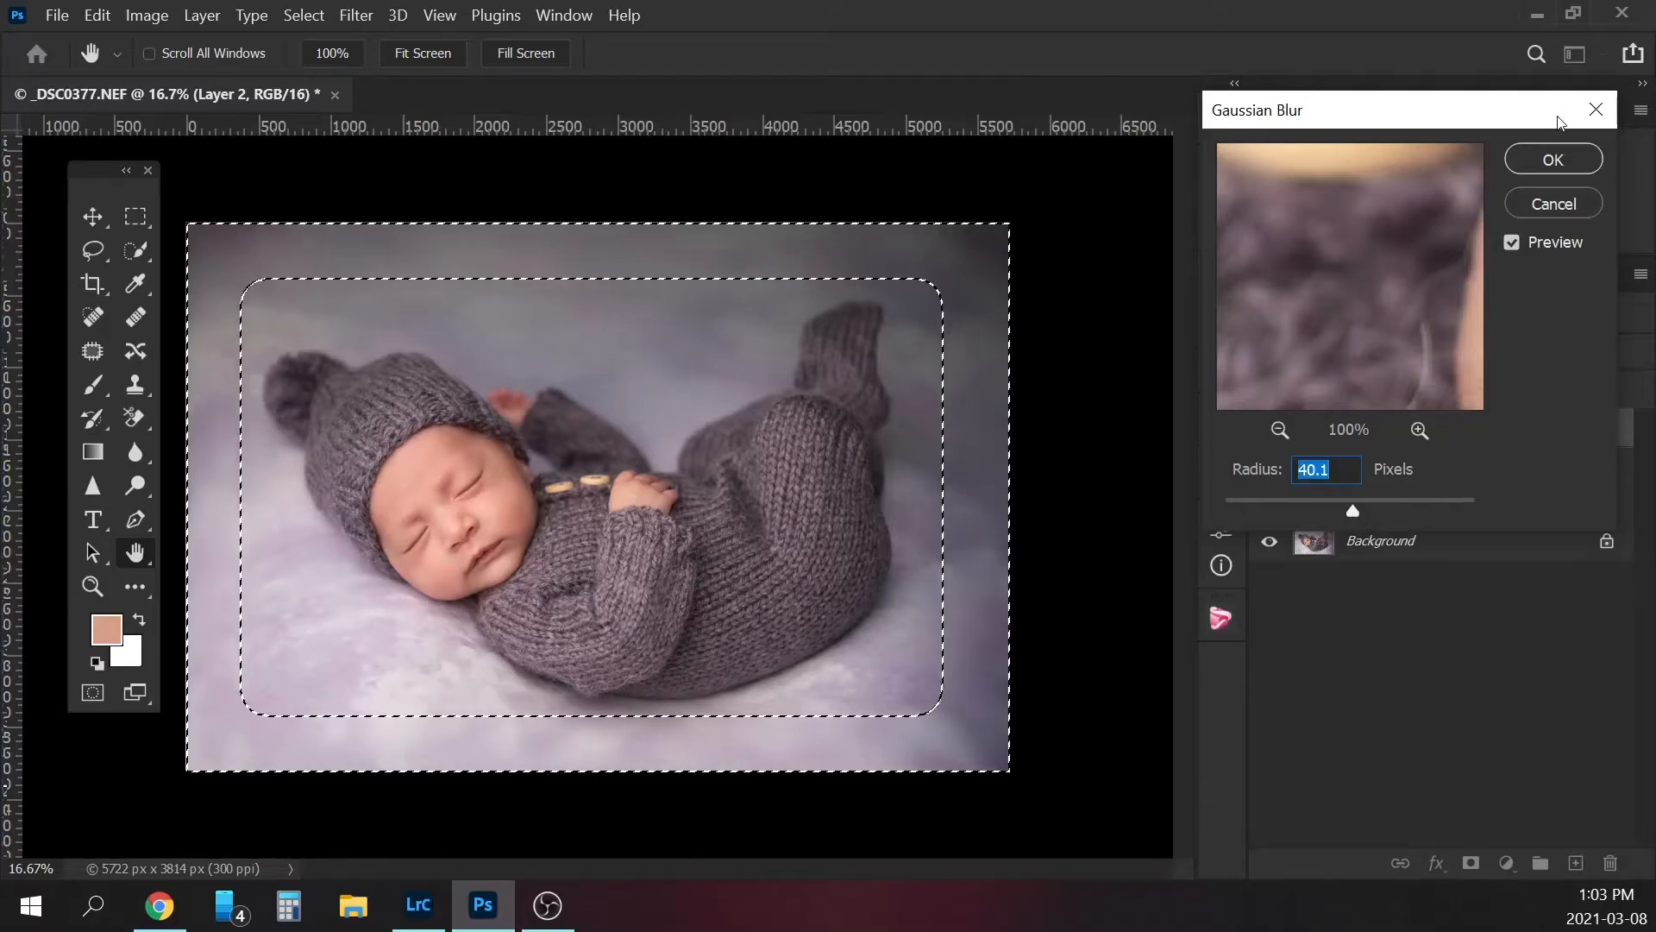
{"action": "left_click", "coordinate": [1568, 159]}
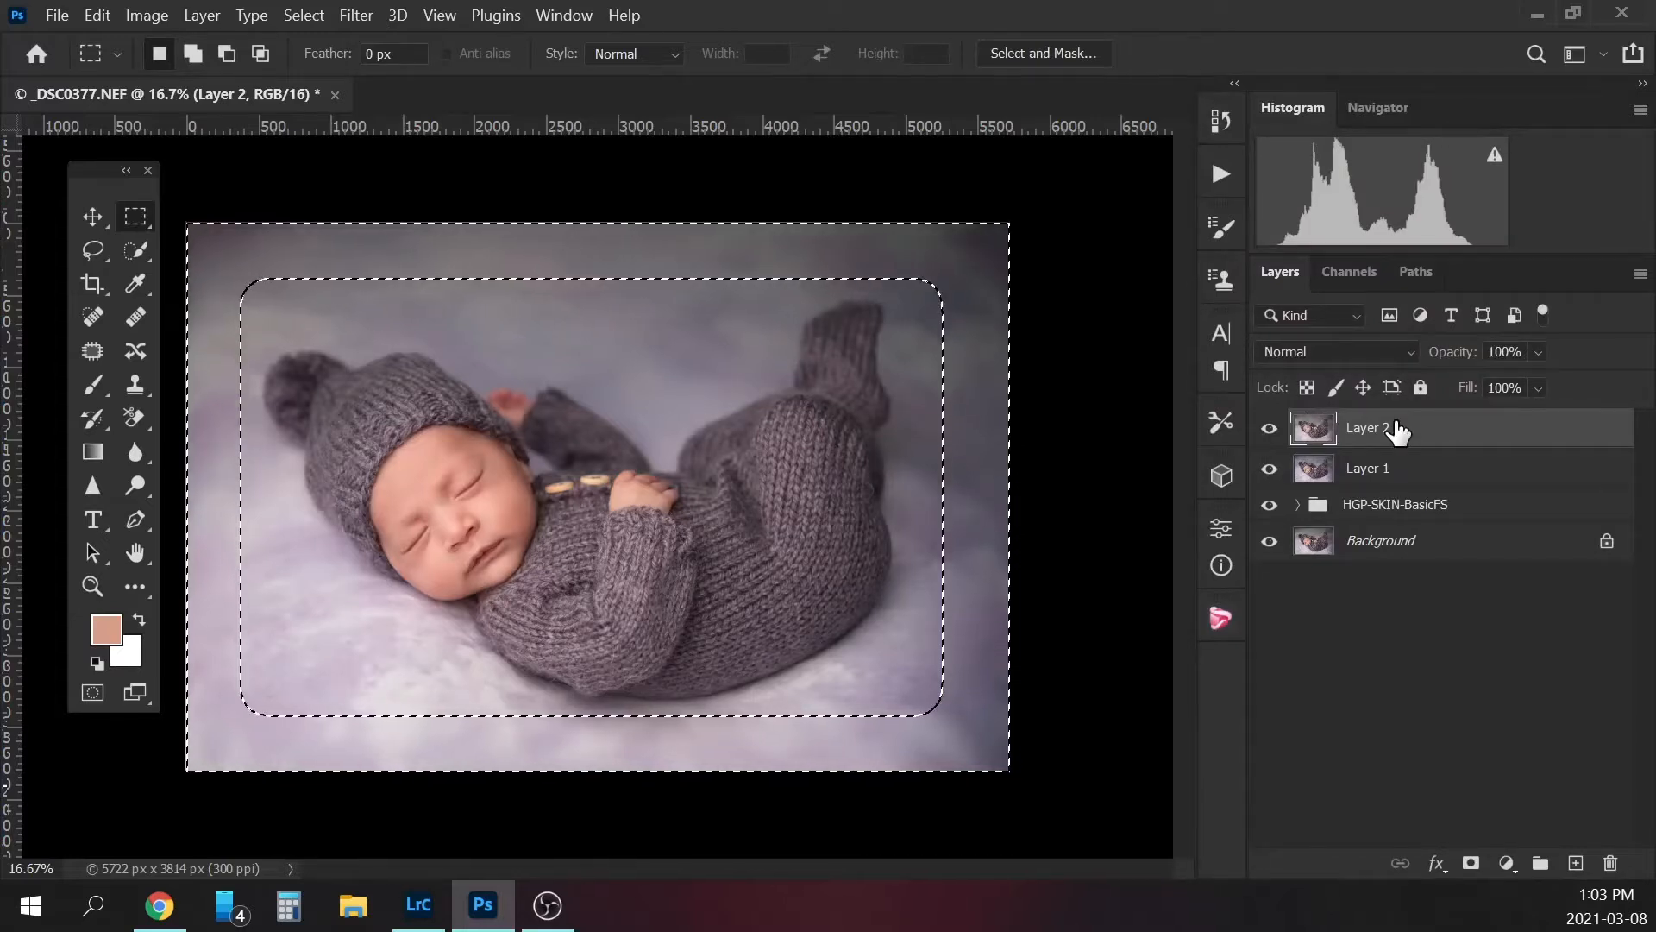
{"action": "key", "text": "ctrl+d"}
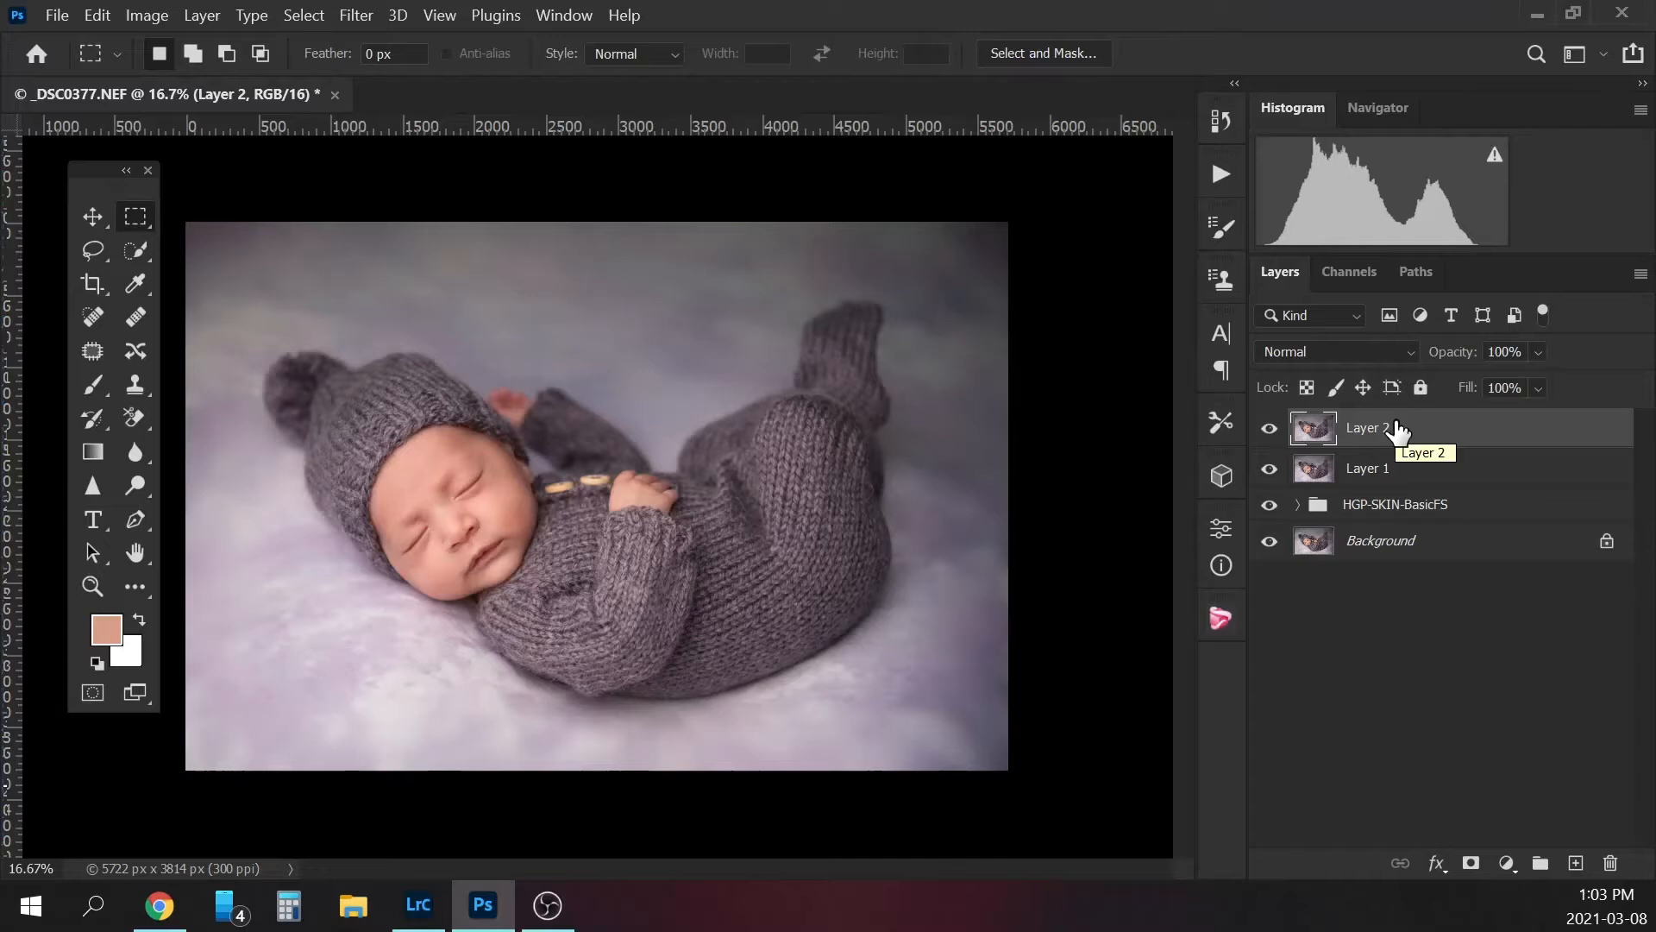
- Lower the opacity of the blurred Layer 2 to 43% and toggle its visibility to compare the softened edges
{"action": "left_click", "coordinate": [1539, 352]}
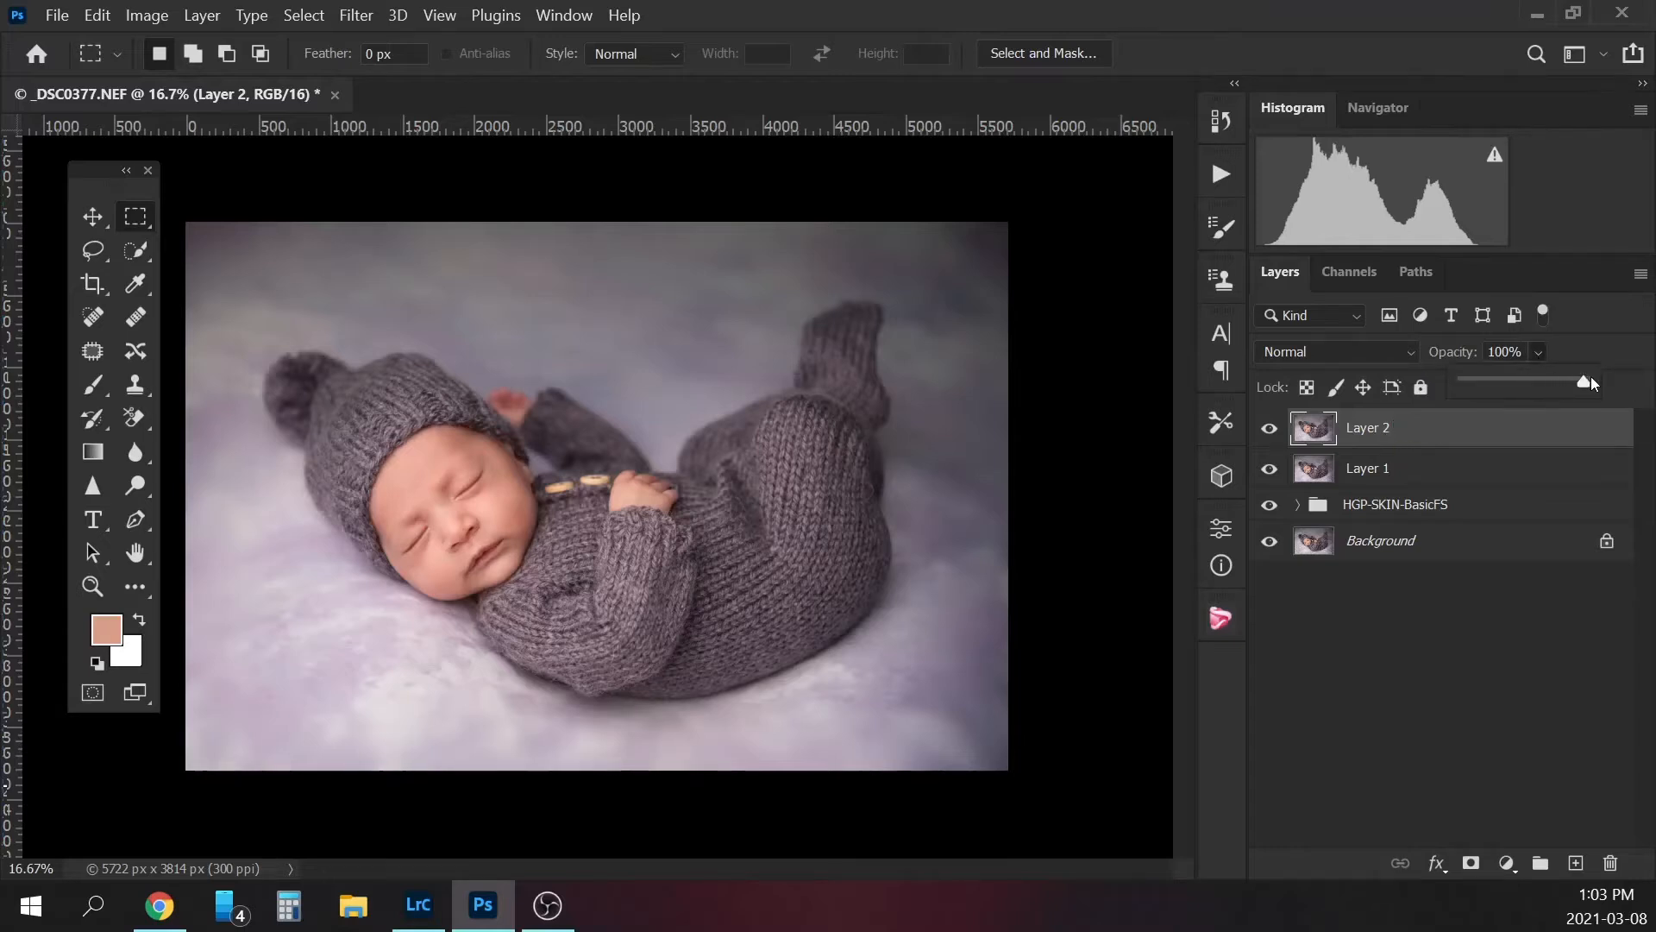
{"action": "left_click_drag", "start_coordinate": [1592, 378], "coordinate": [1560, 382]}
{"action": "left_click", "coordinate": [1535, 385]}
{"action": "left_click", "coordinate": [1535, 385]}
{"action": "left_click_drag", "start_coordinate": [1525, 382], "coordinate": [1517, 385]}
{"action": "left_click", "coordinate": [1270, 435]}
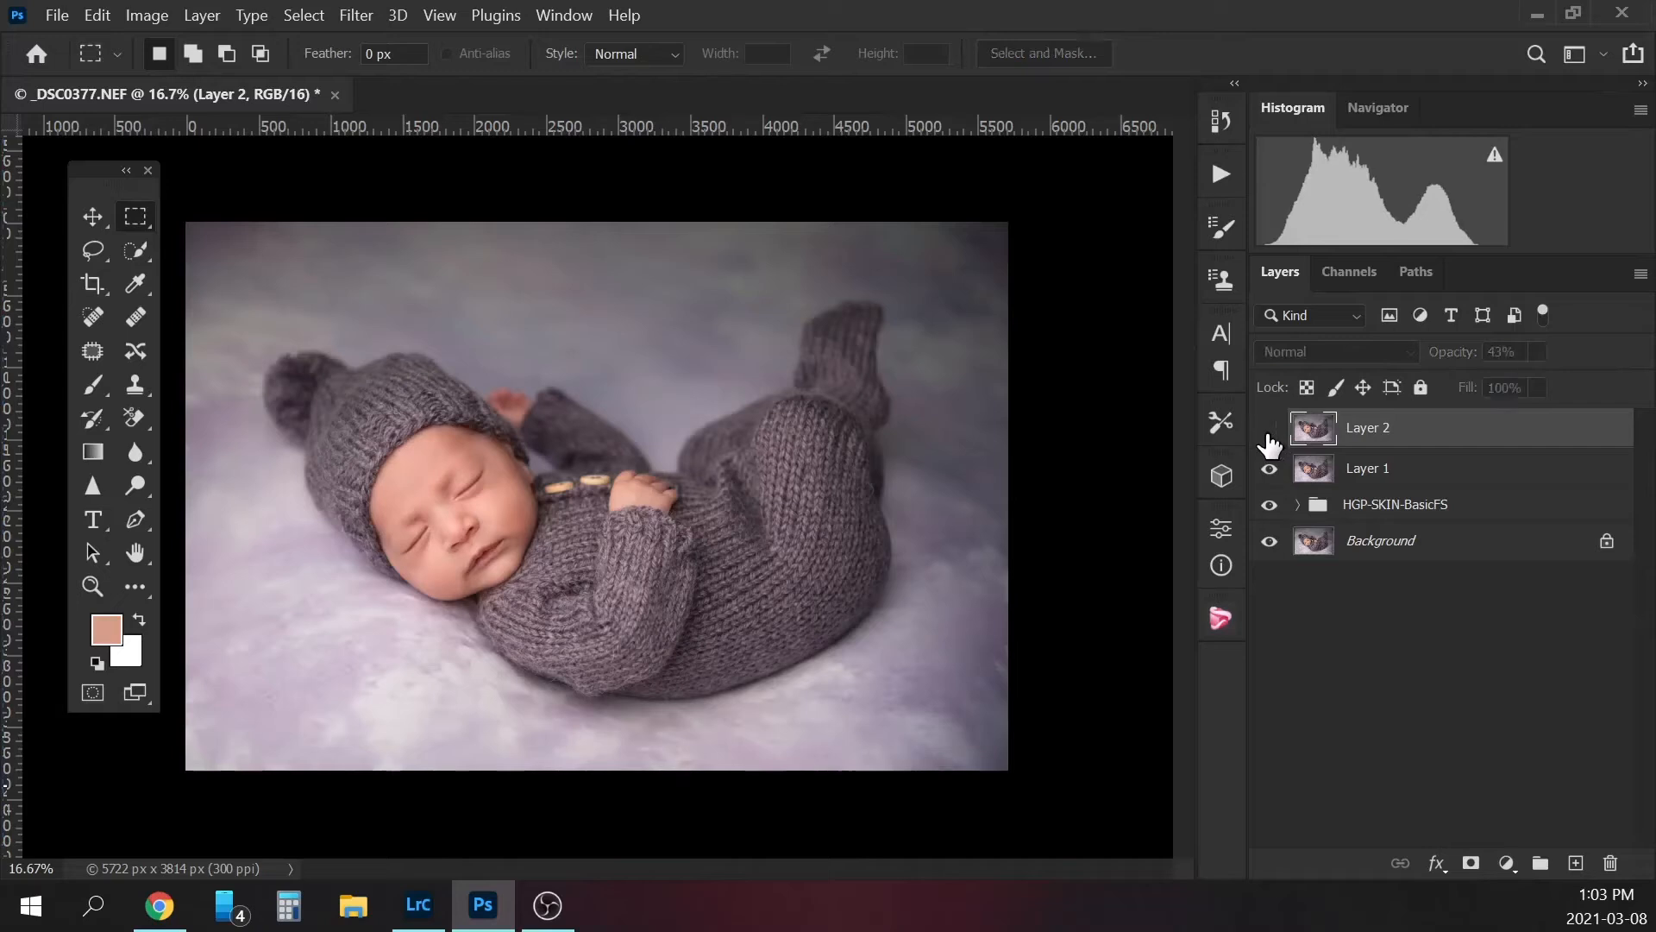
{"action": "left_click", "coordinate": [1269, 434]}
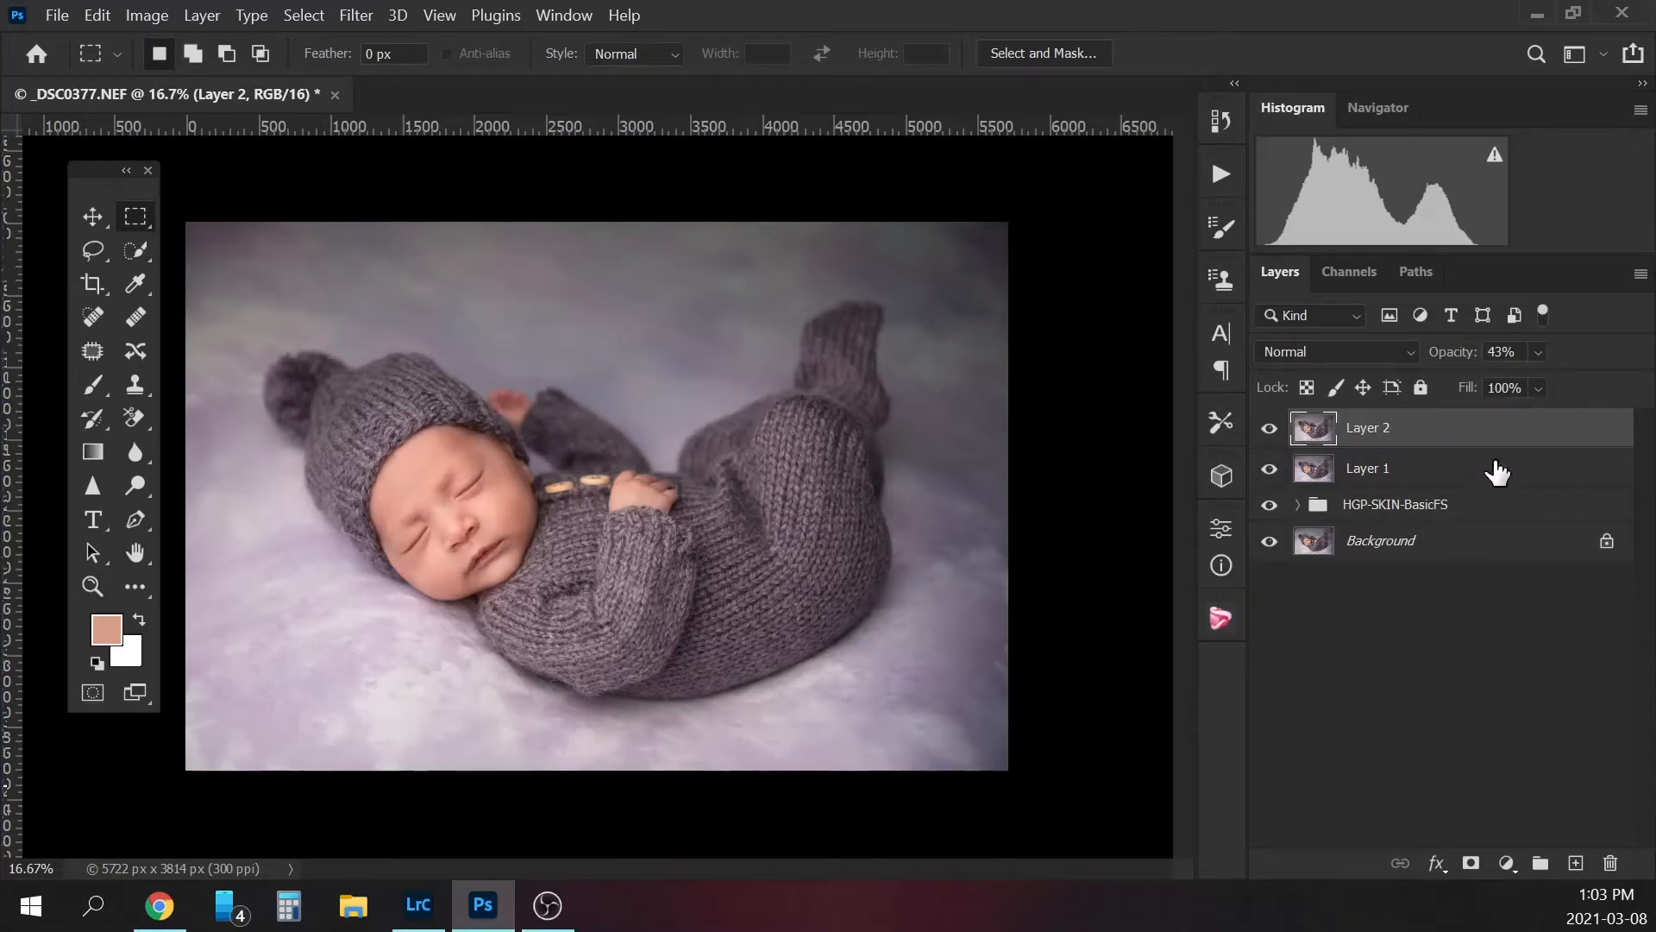
- Stamp the visible layers into a new top layer, and hide it together with the blurred Layer 2
{"action": "key", "text": "ctrl+shift+alt+e"}
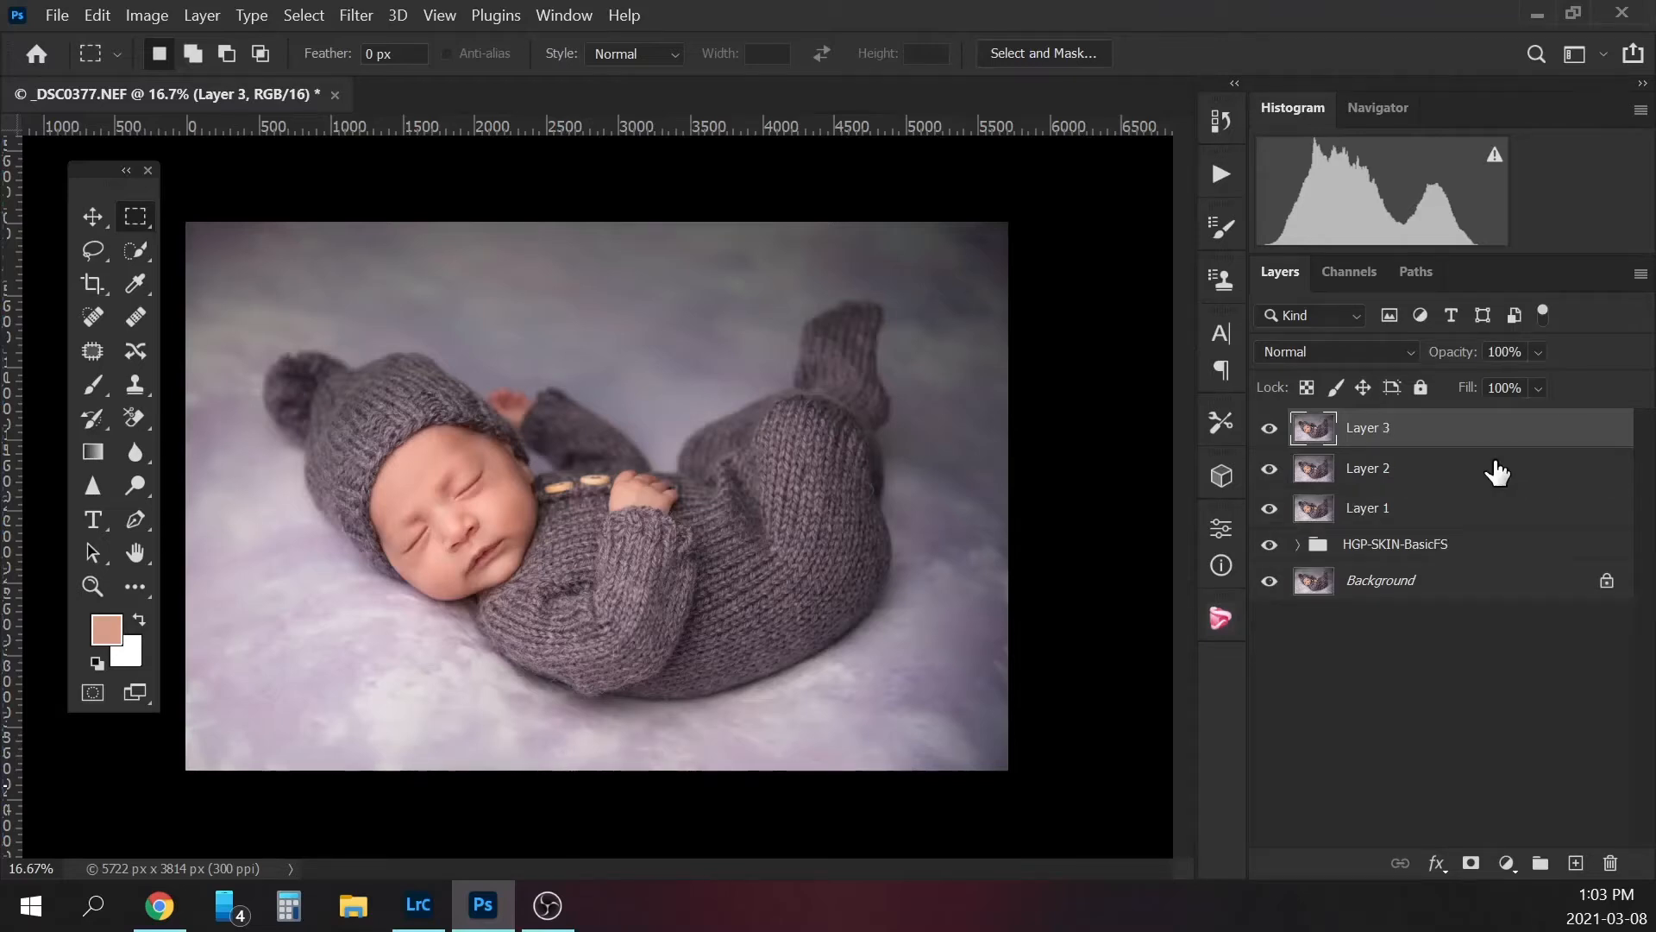
{"action": "left_click", "coordinate": [1269, 429]}
{"action": "left_click", "coordinate": [1270, 469]}
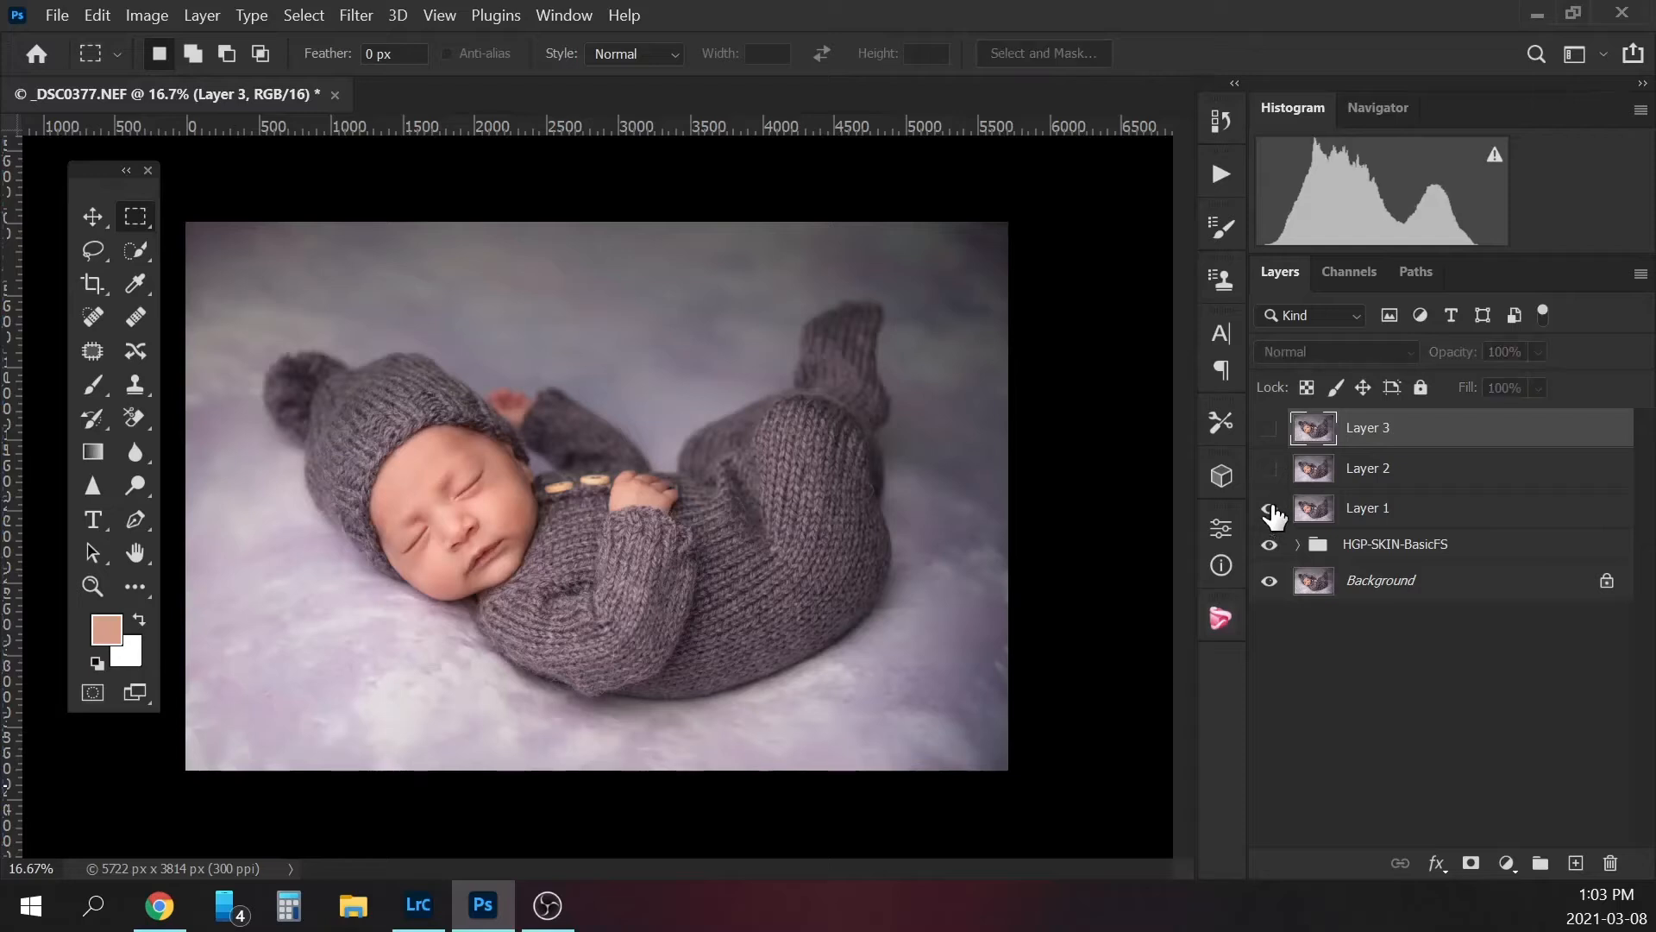
- Rename Layer 1 as "smooth folds" and Layer 2 as "soften edge"
{"action": "double_click", "coordinate": [1395, 508]}
{"action": "type", "text": "sm"}
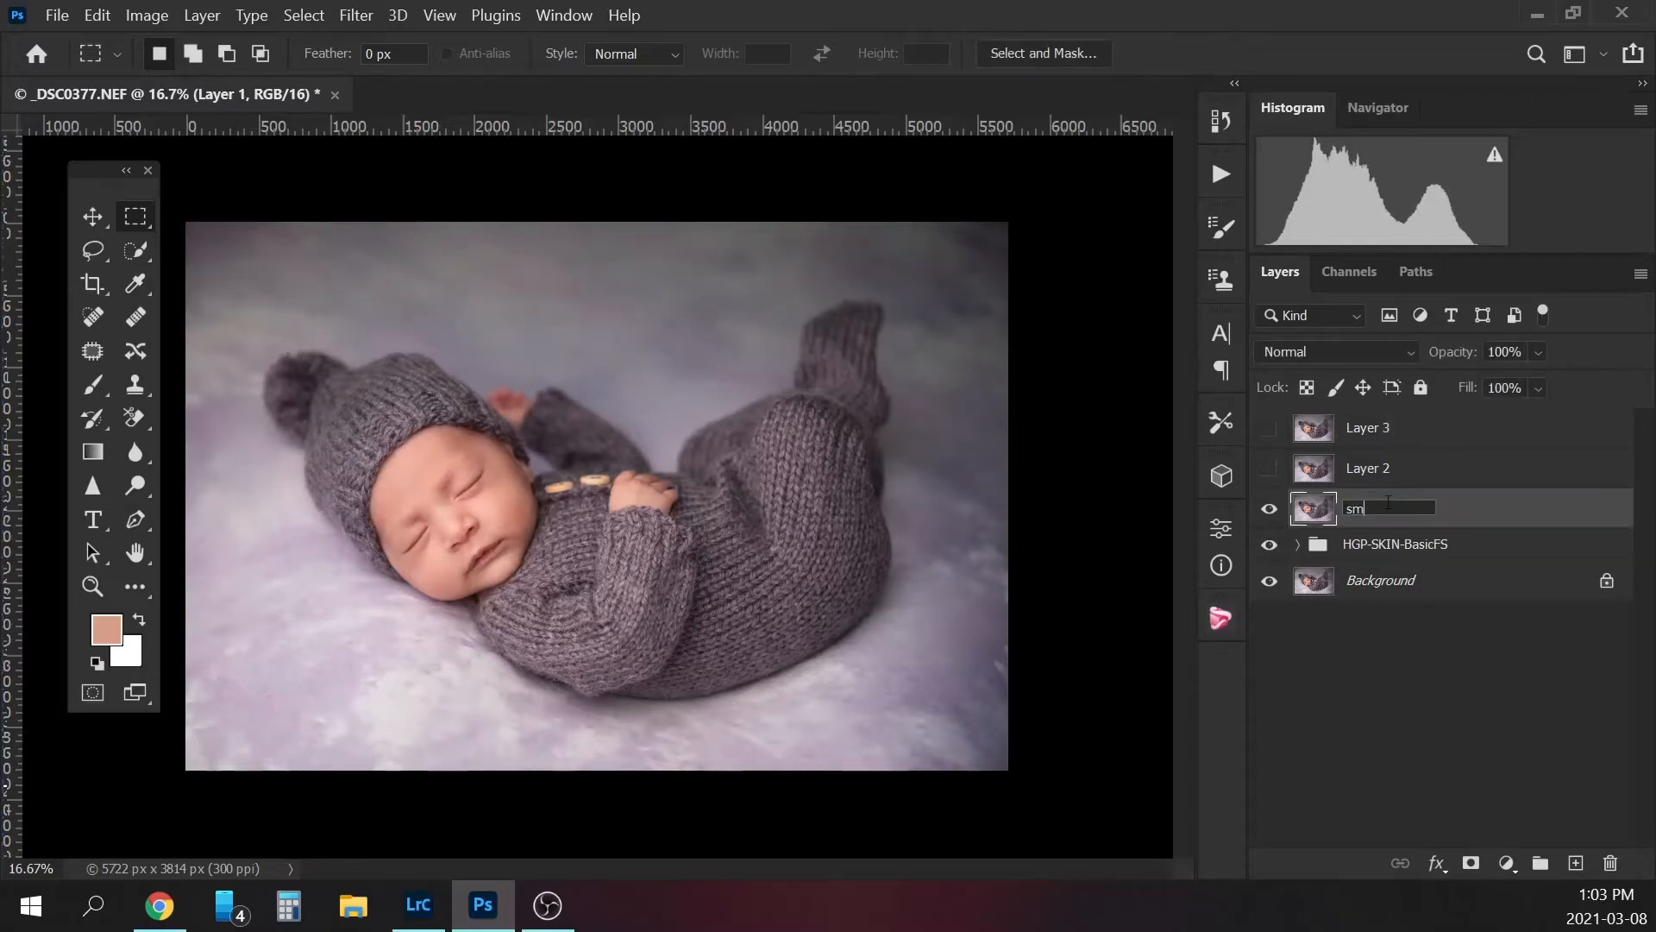
{"action": "type", "text": "ooth folds"}
{"action": "key", "text": "Return"}
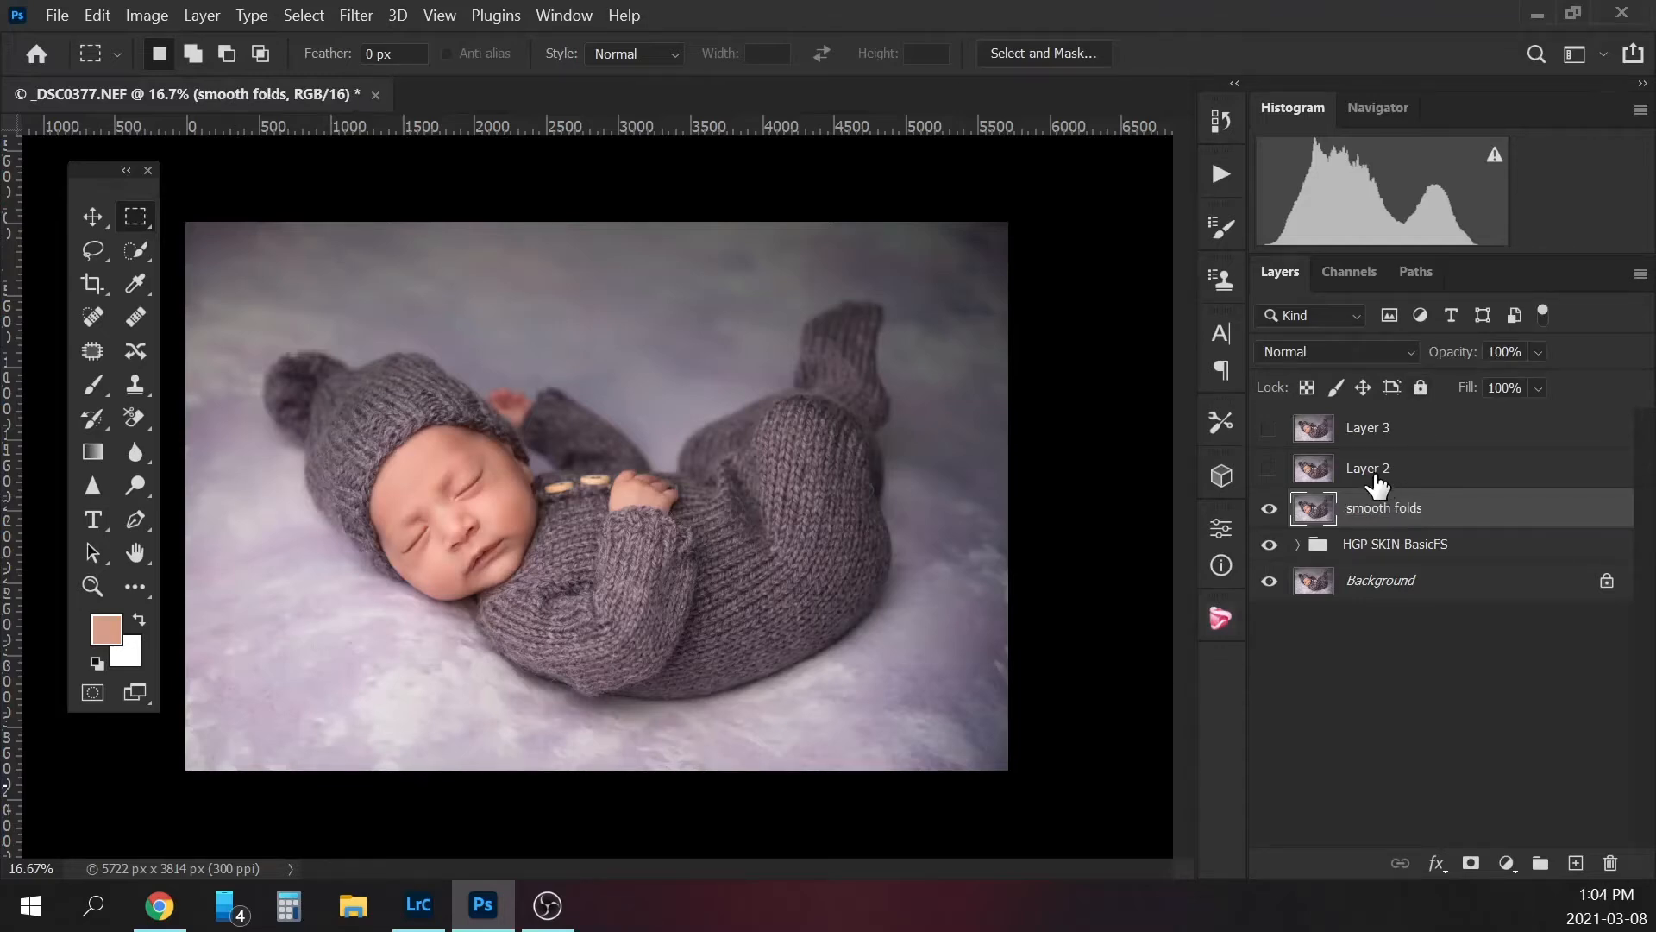
{"action": "double_click", "coordinate": [1371, 469]}
{"action": "type", "text": "soften ed"}
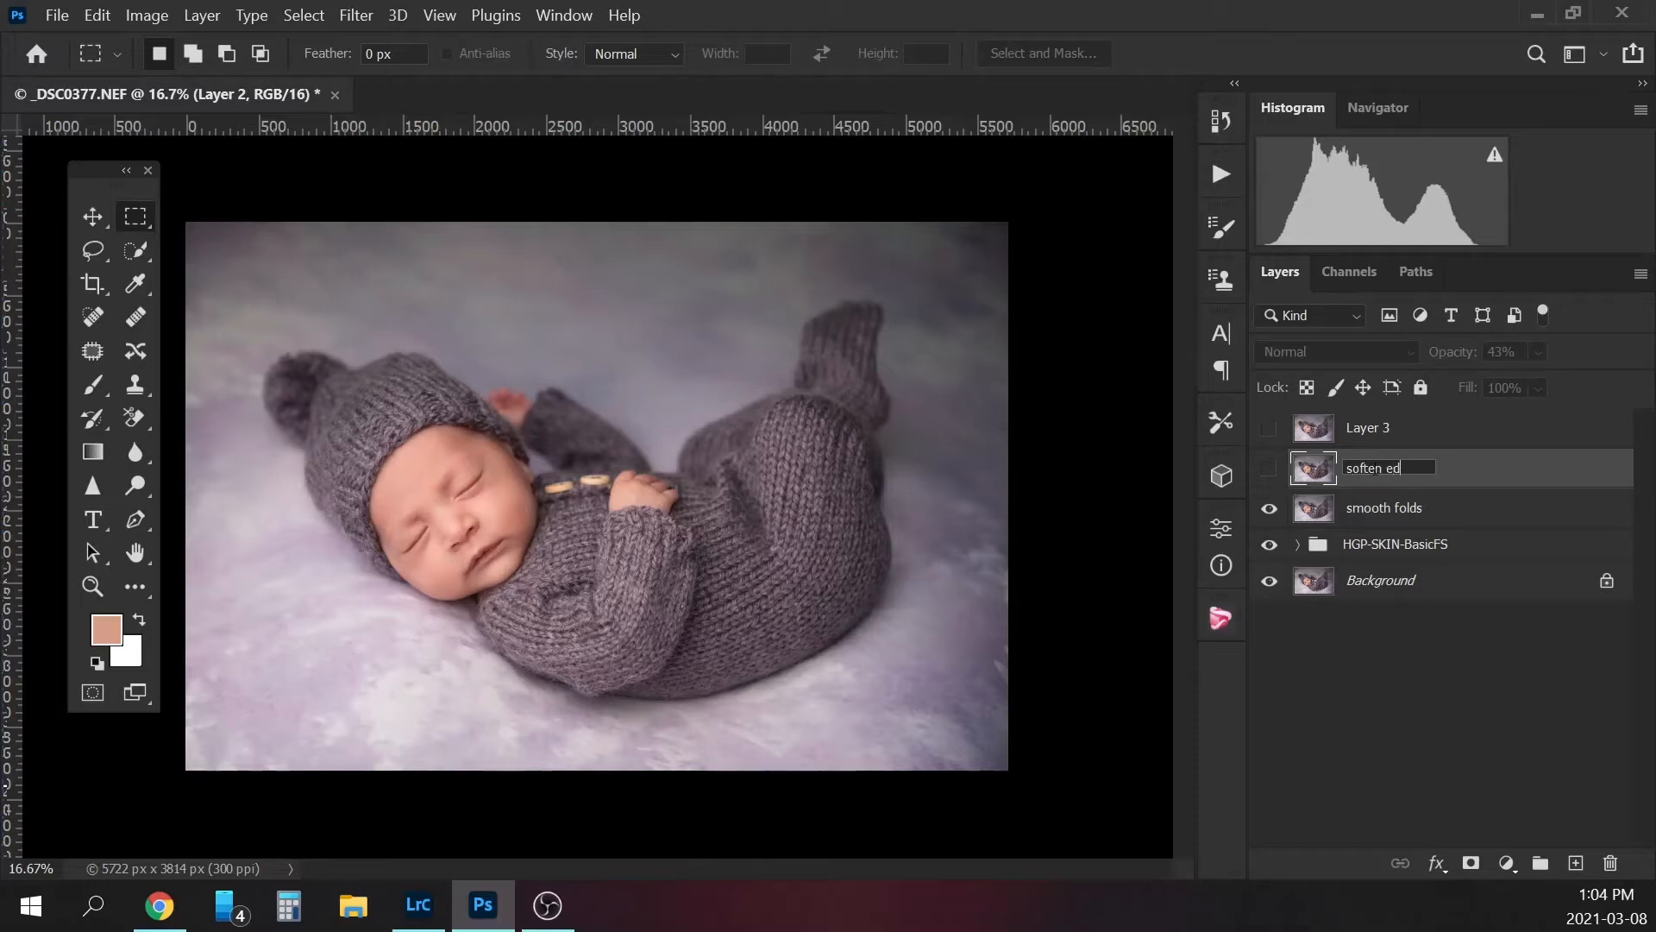
{"action": "type", "text": "ge"}
{"action": "key", "text": "Return"}
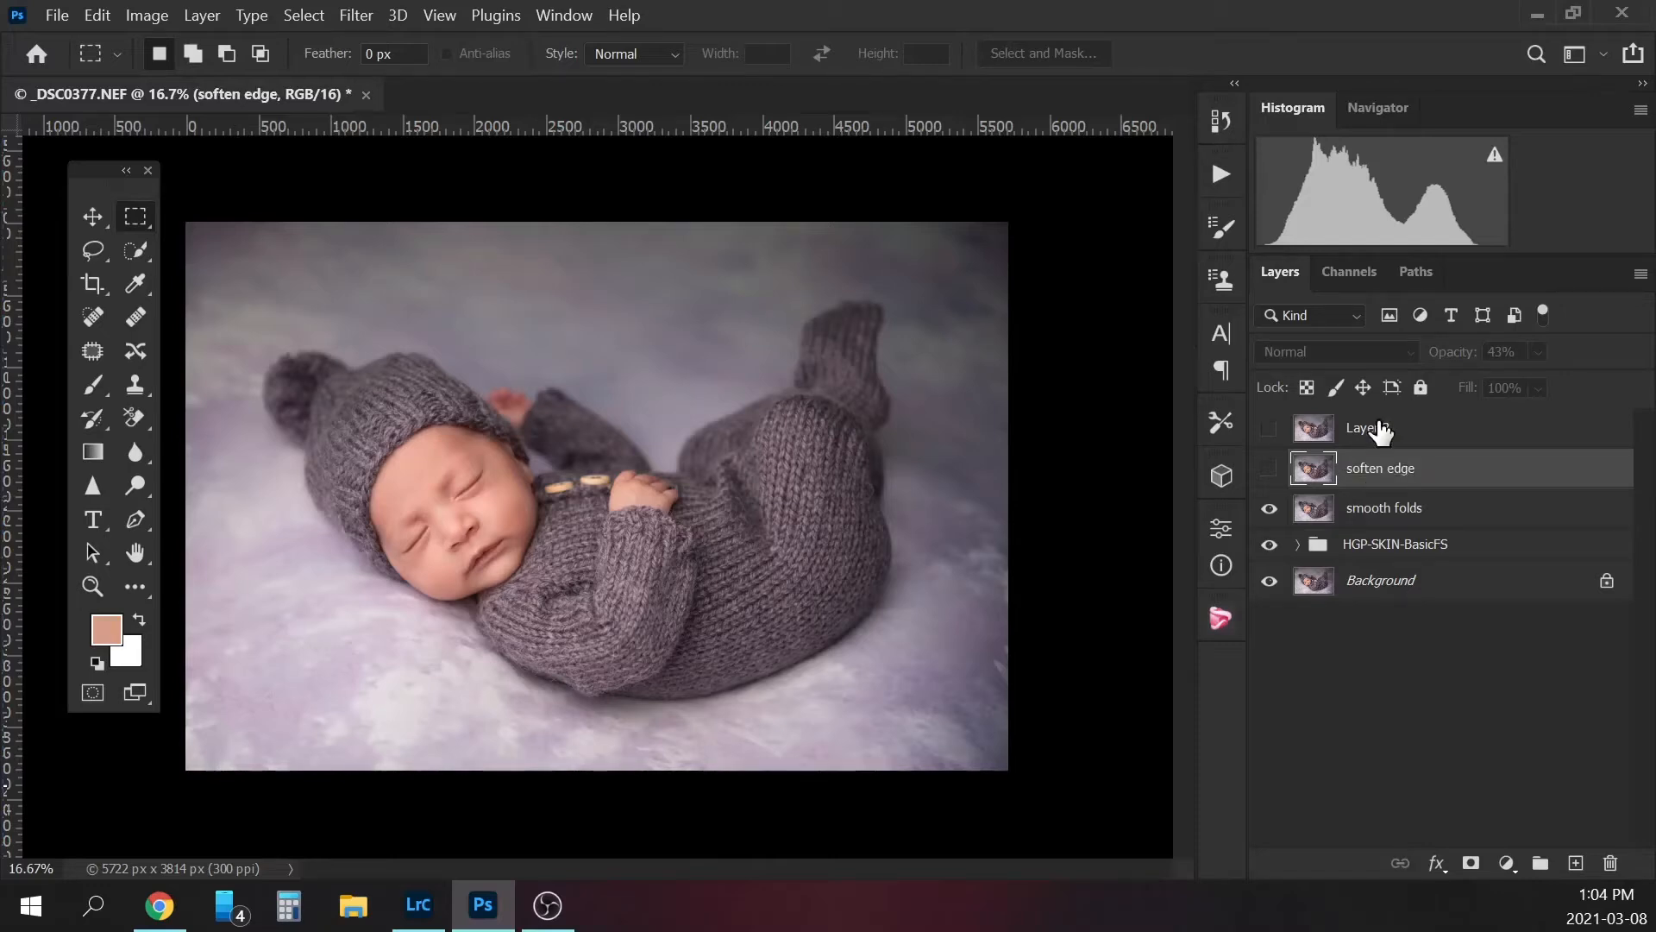
- Show the two hidden layers again and rename the top stamped layer as "camera raw"
{"action": "left_click", "coordinate": [1269, 468]}
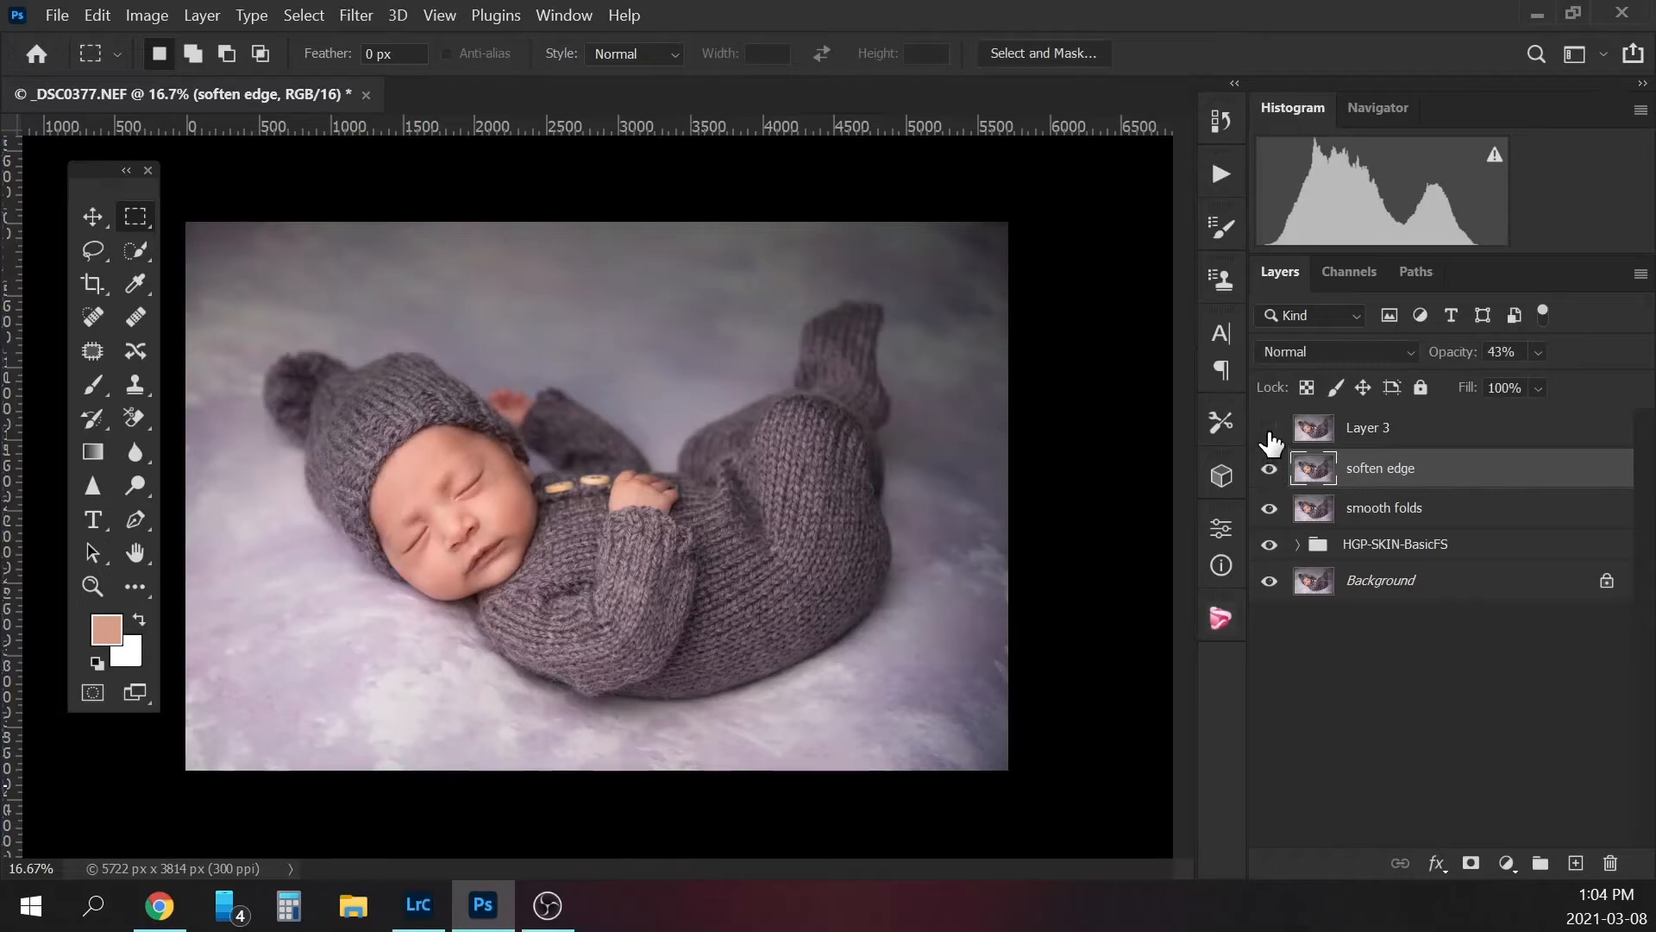
{"action": "left_click", "coordinate": [1269, 428]}
{"action": "left_click", "coordinate": [1391, 436]}
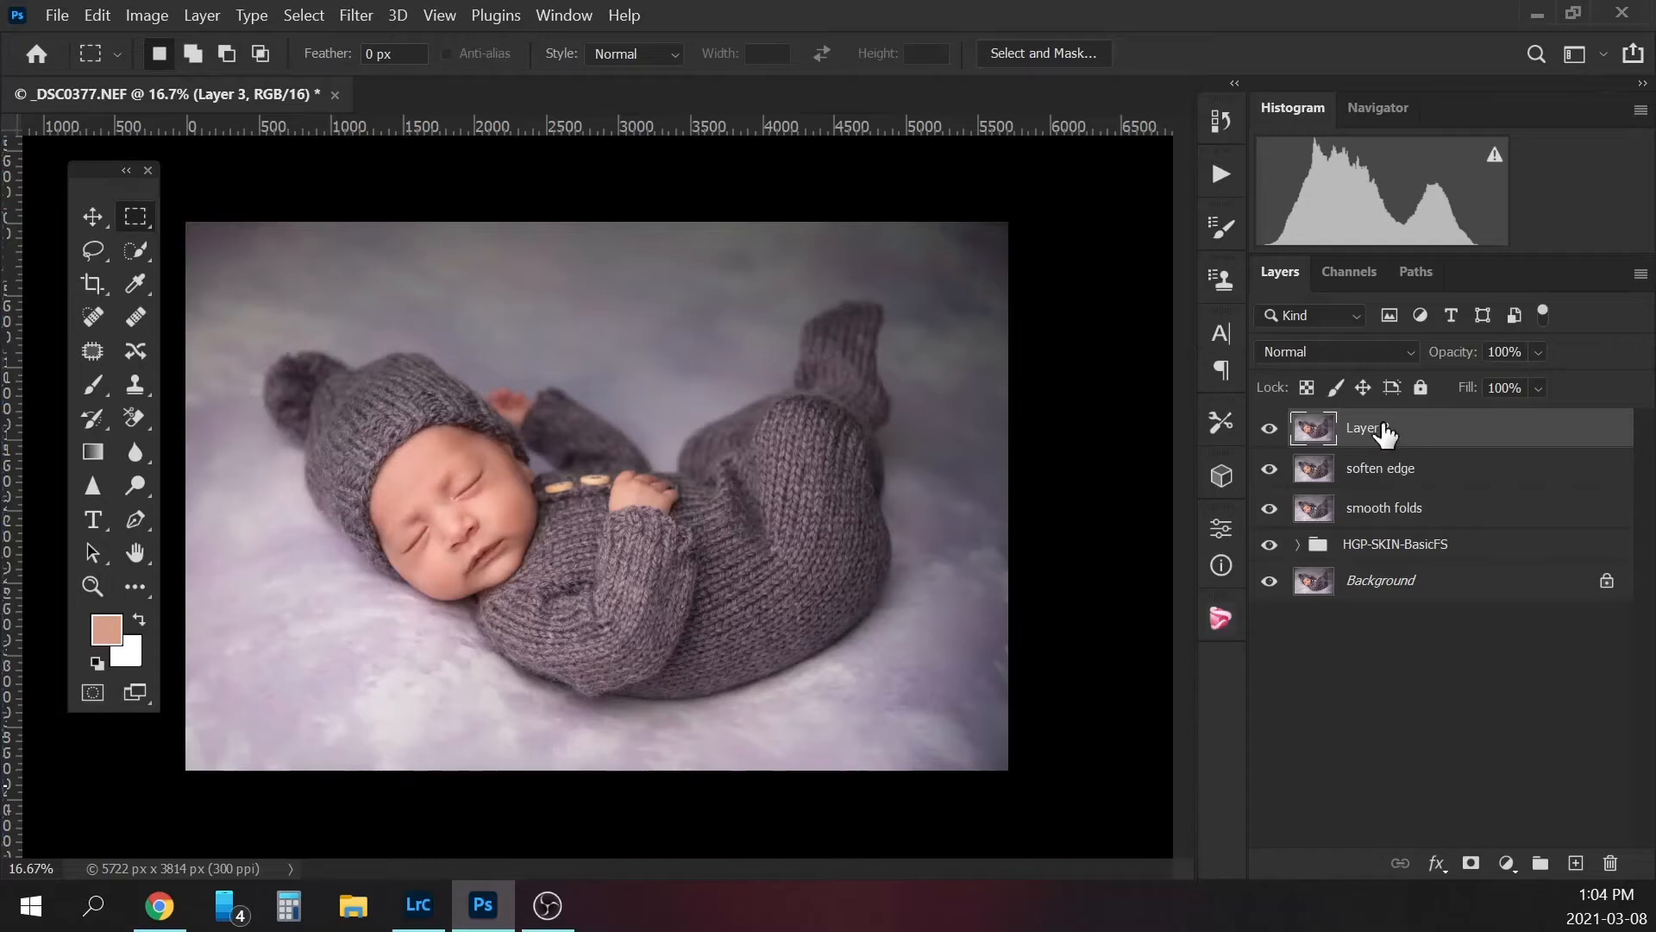
{"action": "double_click", "coordinate": [1372, 428]}
{"action": "key", "text": "Return"}
{"action": "double_click", "coordinate": [1371, 429]}
{"action": "type", "text": "camera"}
{"action": "key", "text": "Return"}
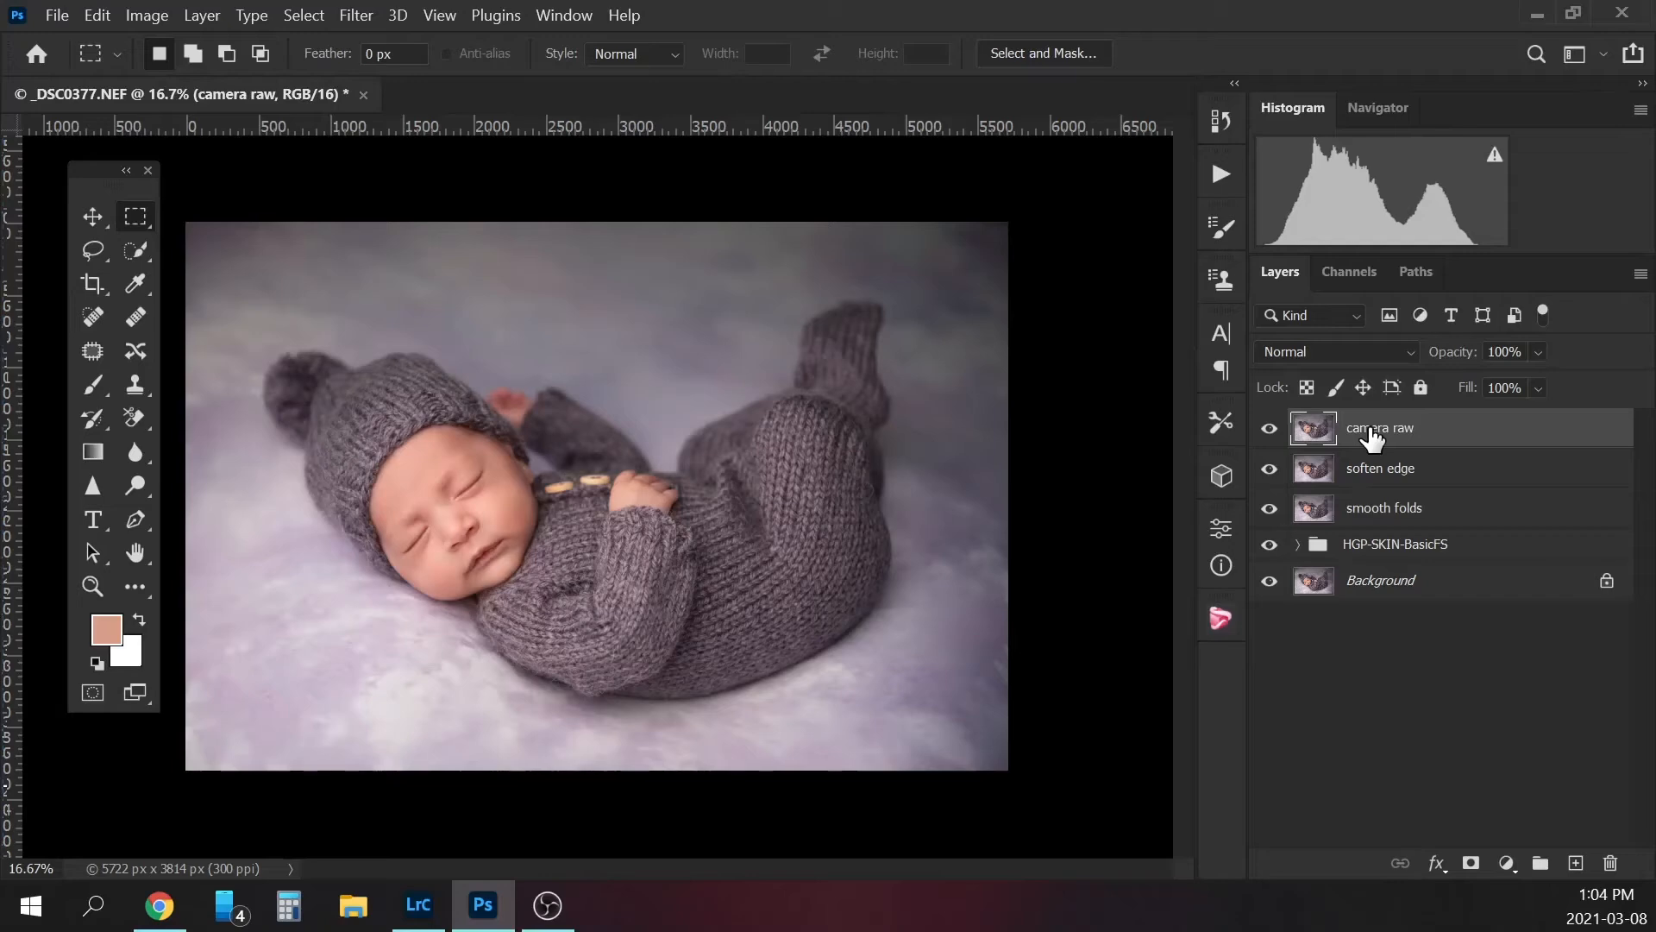
- Start the Camera Raw Filter on the camera raw layer and slightly lower the Color Mixer saturation of reds, and of oranges to -4
{"action": "left_click", "coordinate": [366, 19]}
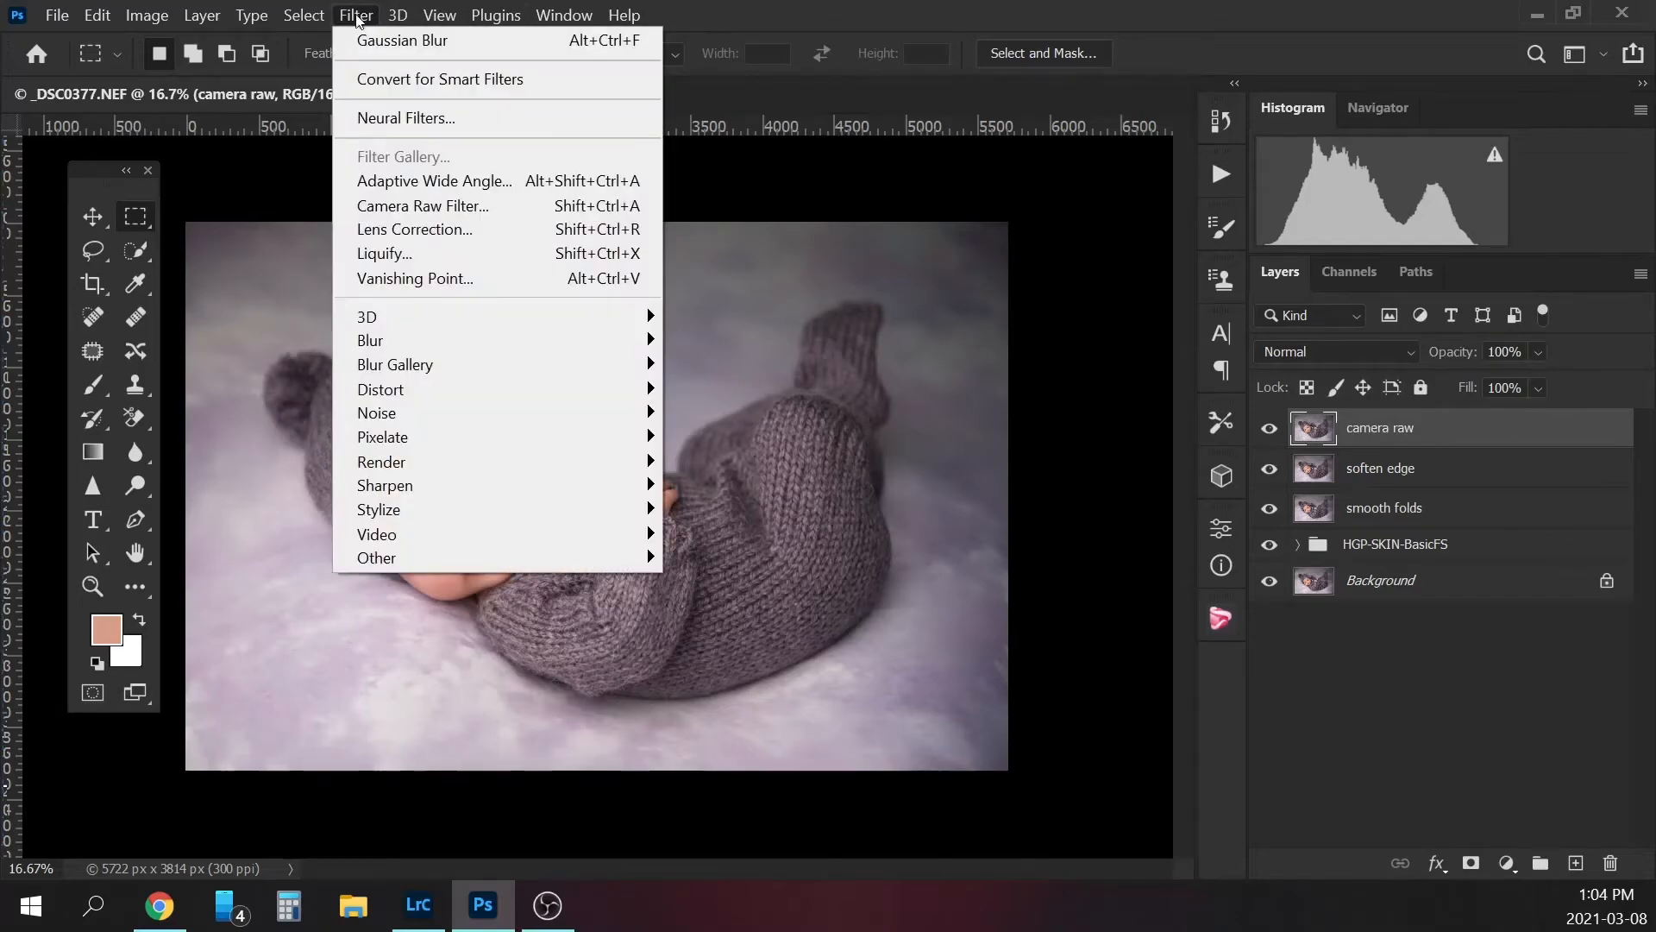
{"action": "left_click", "coordinate": [485, 207]}
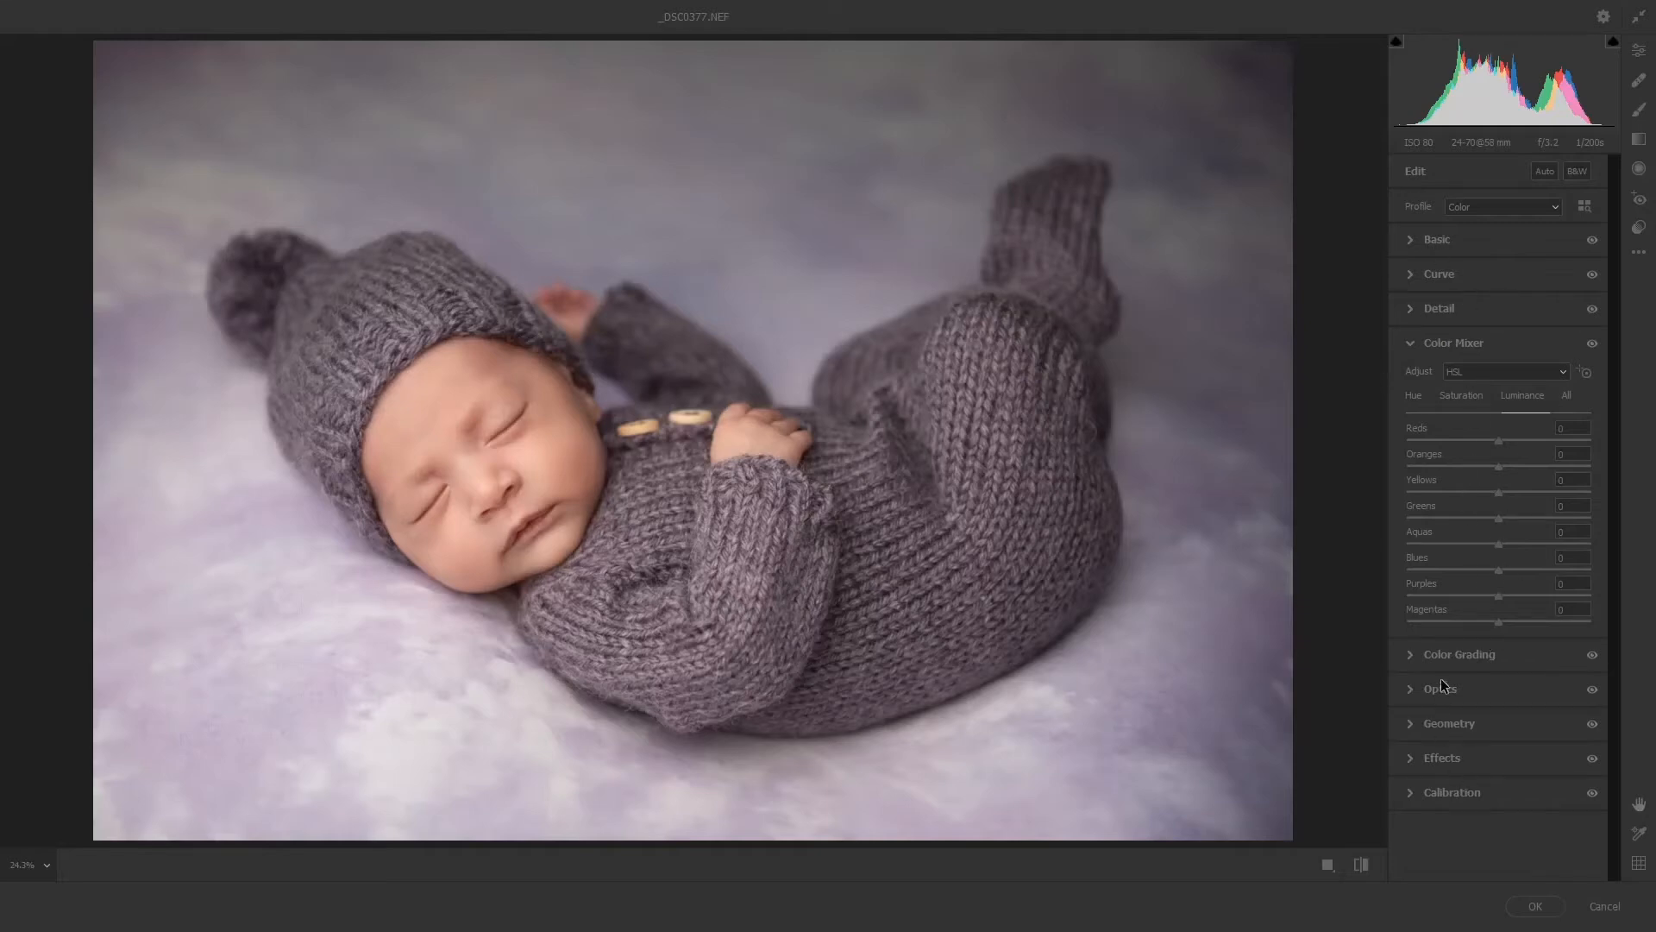
{"action": "left_click", "coordinate": [1439, 344]}
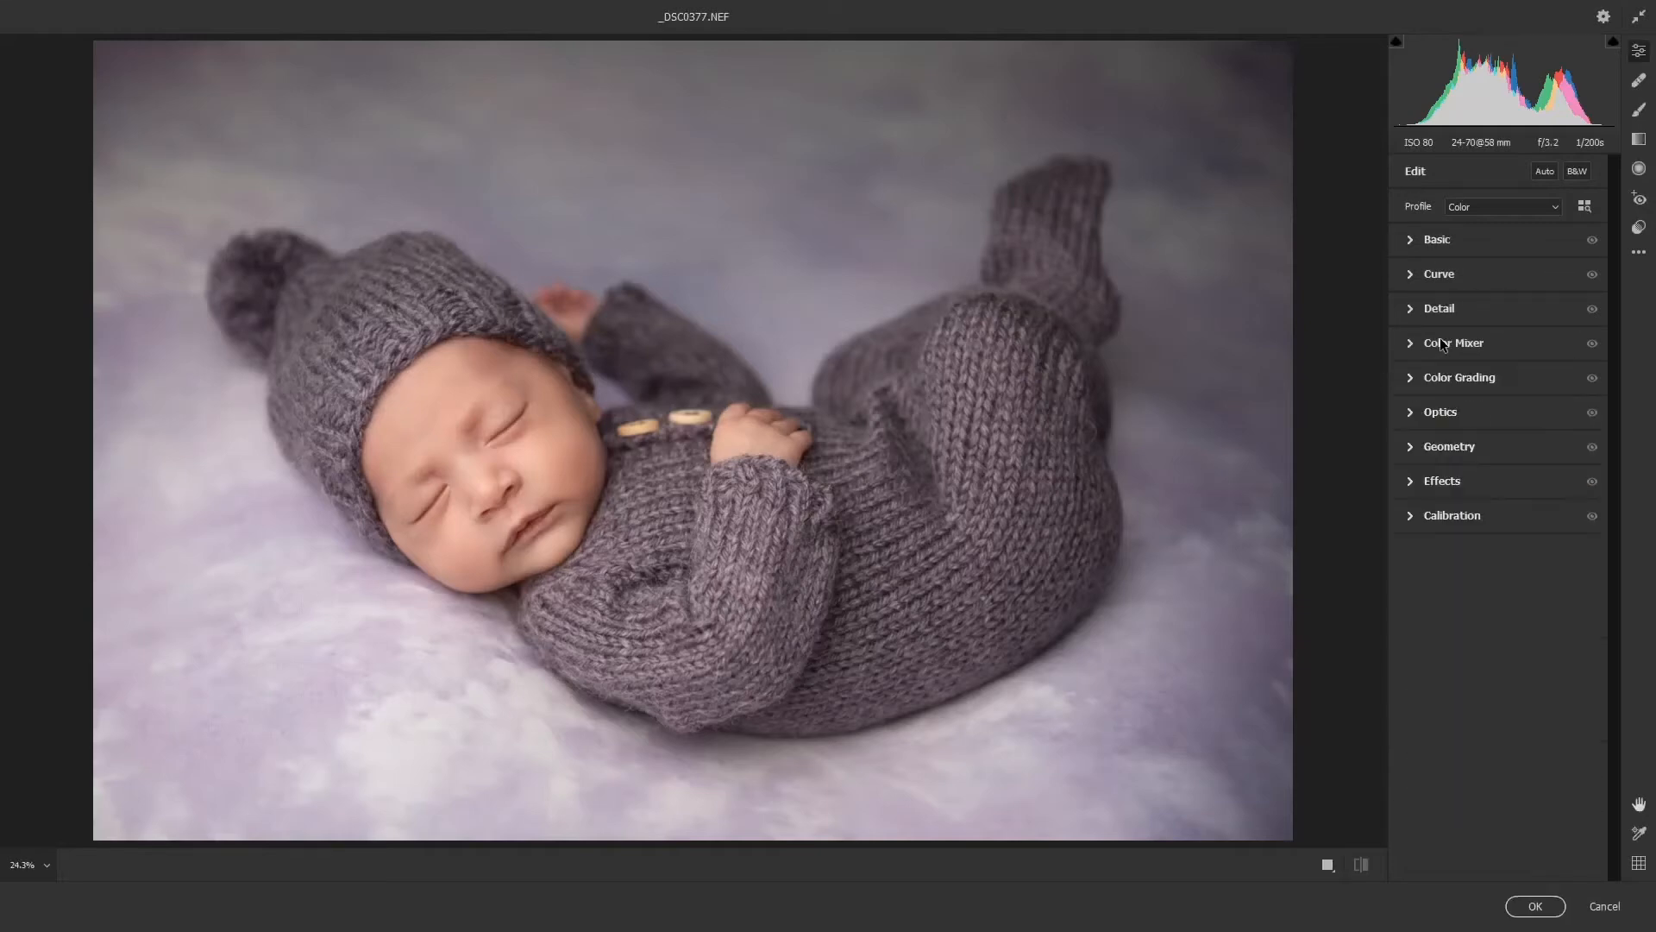
{"action": "left_click", "coordinate": [1409, 345]}
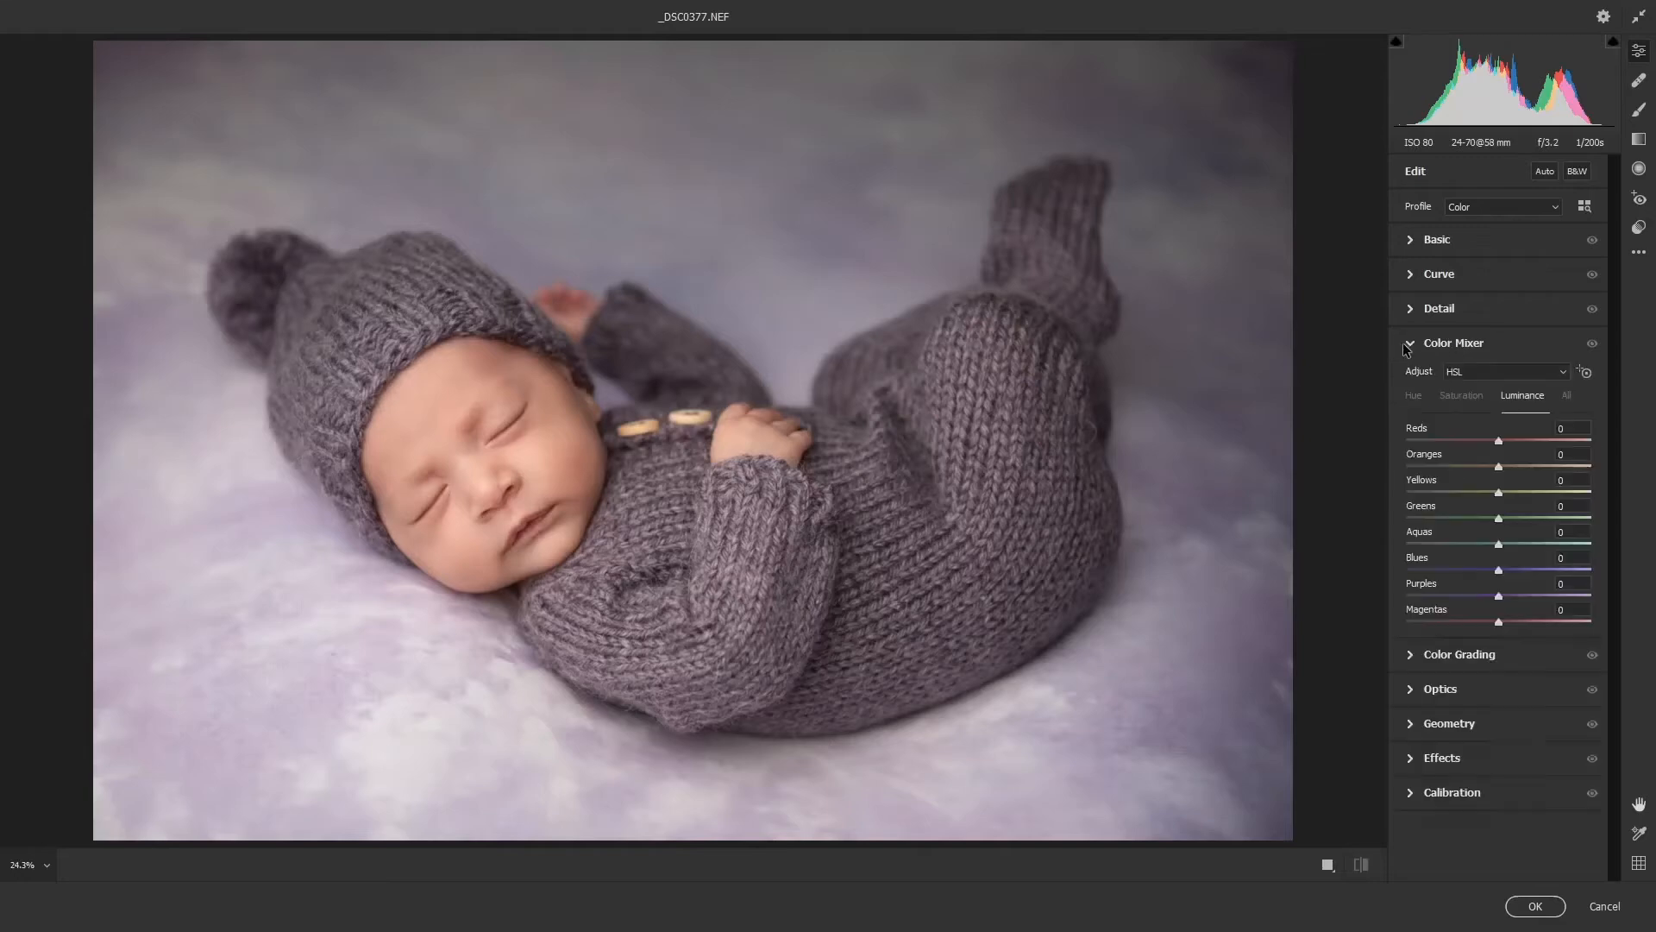
{"action": "left_click", "coordinate": [1453, 399]}
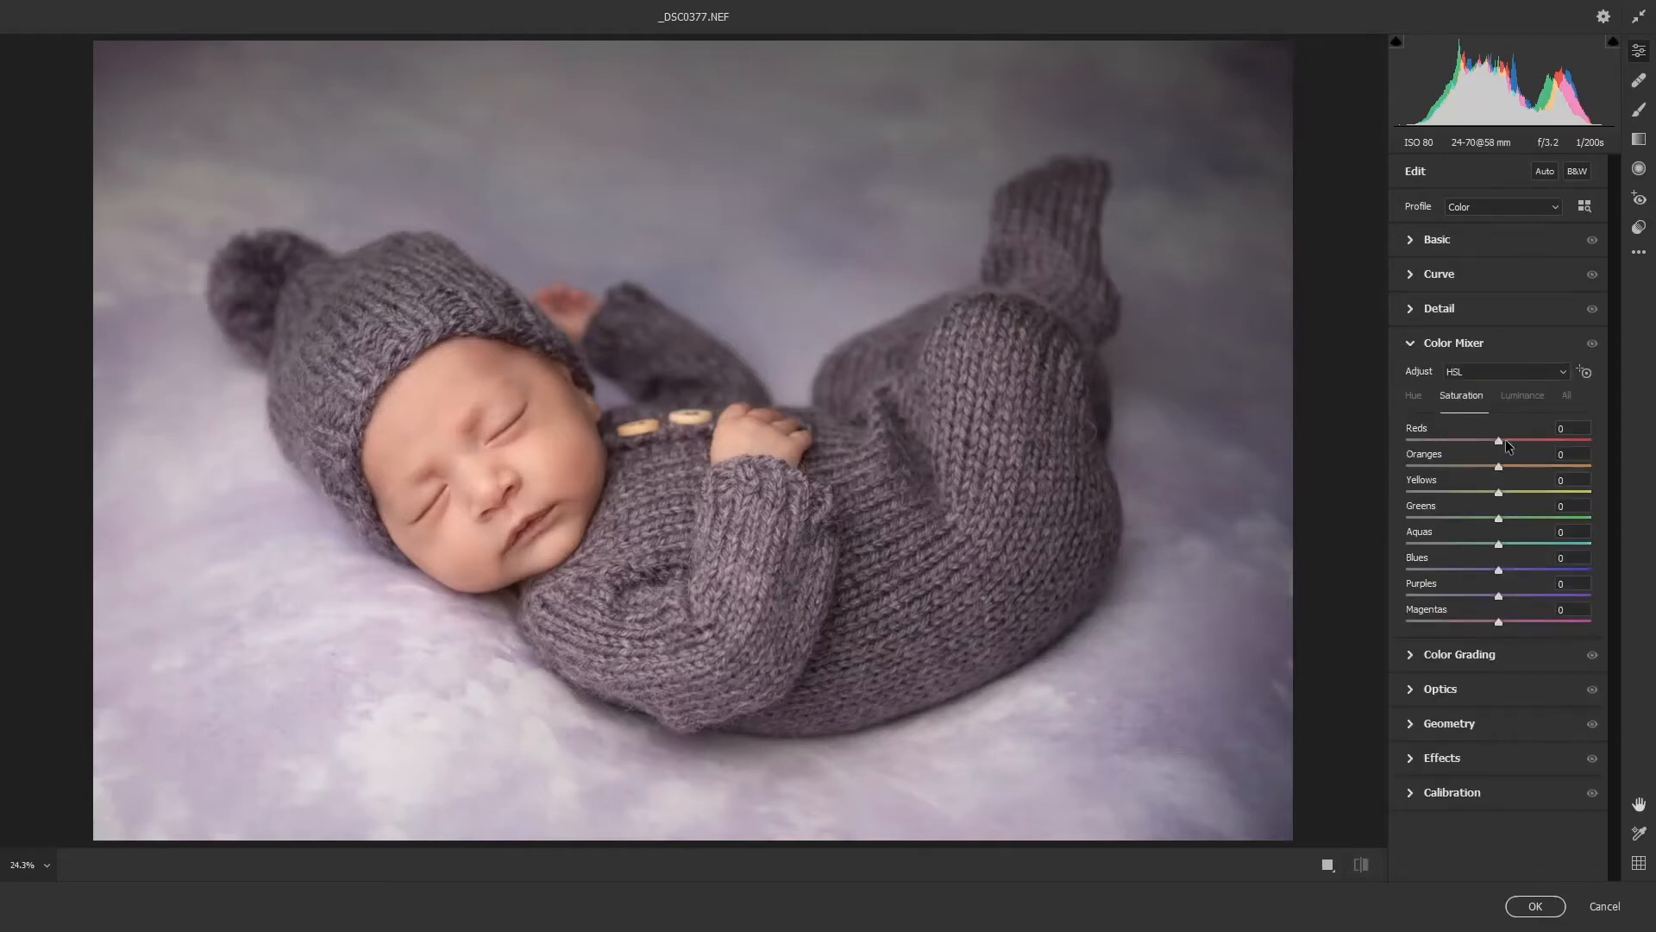
{"action": "left_click_drag", "start_coordinate": [1501, 442], "coordinate": [1498, 443]}
{"action": "left_click", "coordinate": [1501, 466]}
- Slightly adjust the oranges' luminance, fine-tune the reds' saturation to about -4, and apply the Camera Raw Filter
{"action": "left_click", "coordinate": [1522, 396]}
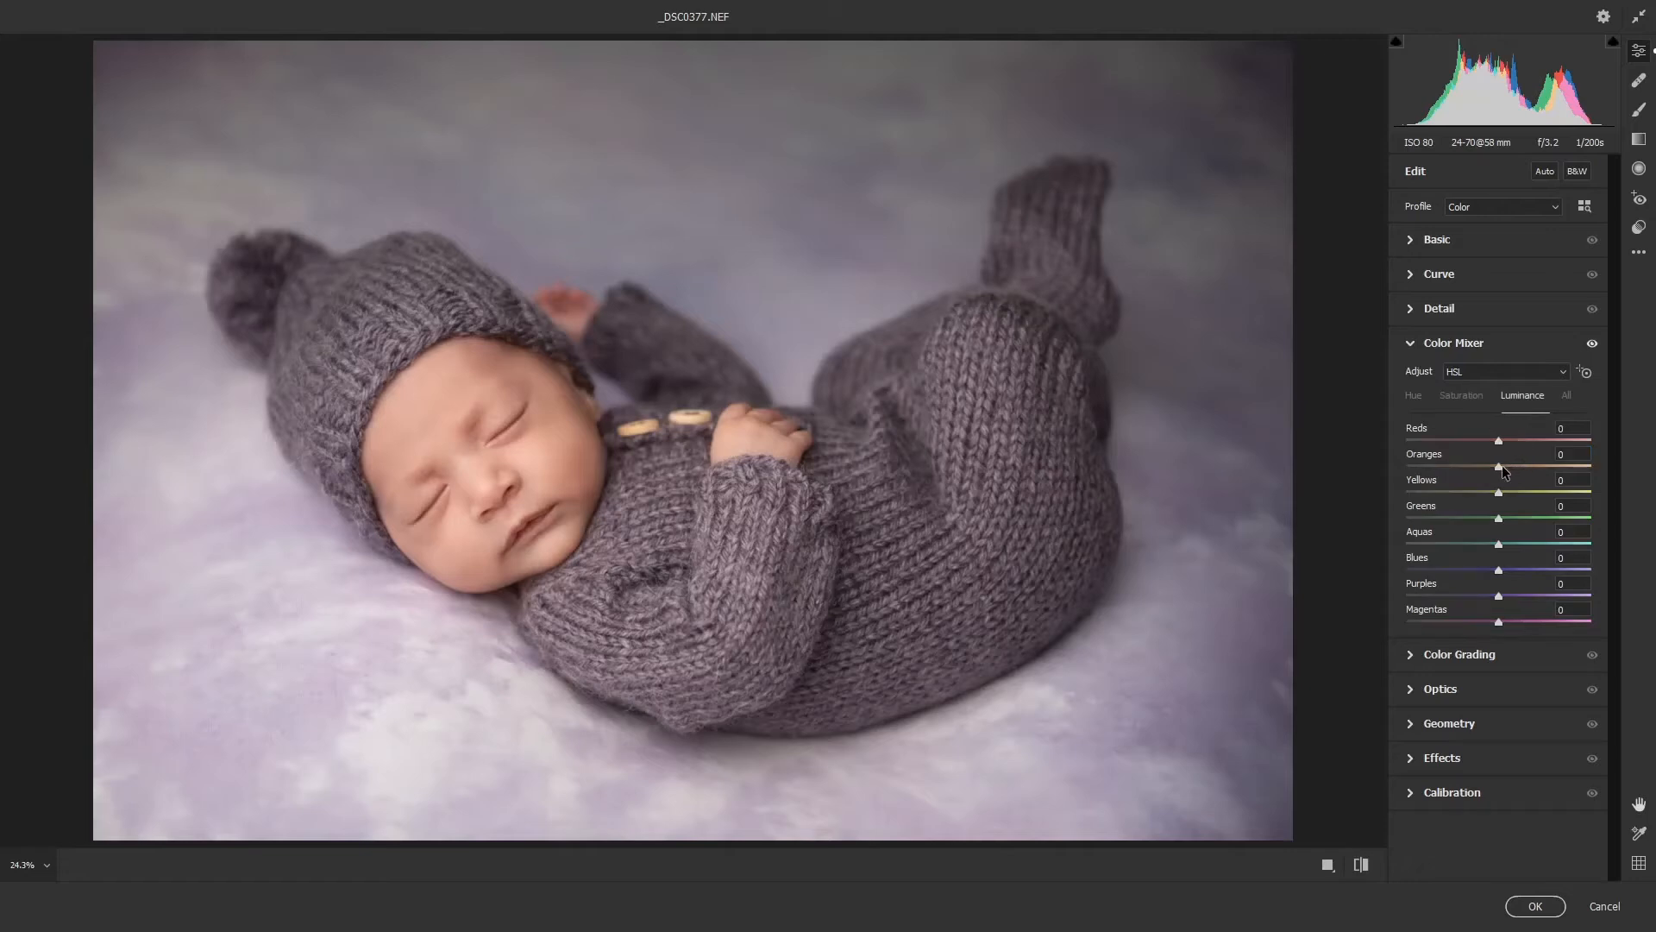
{"action": "left_click_drag", "start_coordinate": [1502, 467], "coordinate": [1503, 467]}
{"action": "left_click", "coordinate": [1466, 396]}
{"action": "left_click", "coordinate": [1498, 442]}
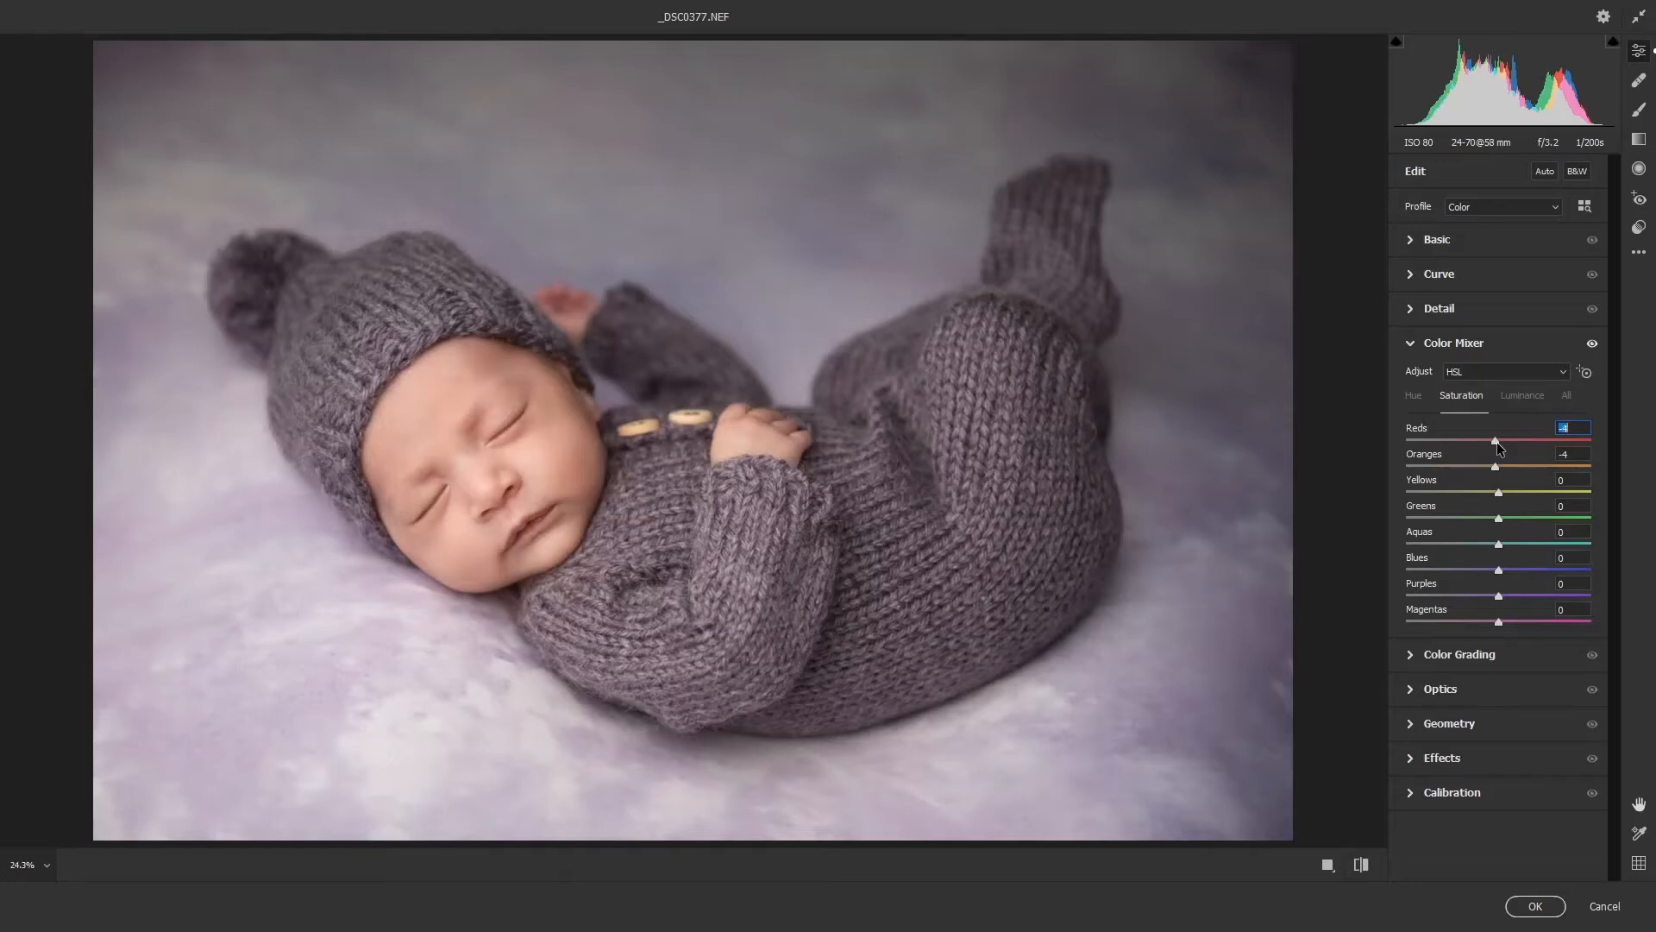
{"action": "left_click_drag", "start_coordinate": [1498, 444], "coordinate": [1496, 444]}
{"action": "left_click", "coordinate": [1528, 913]}
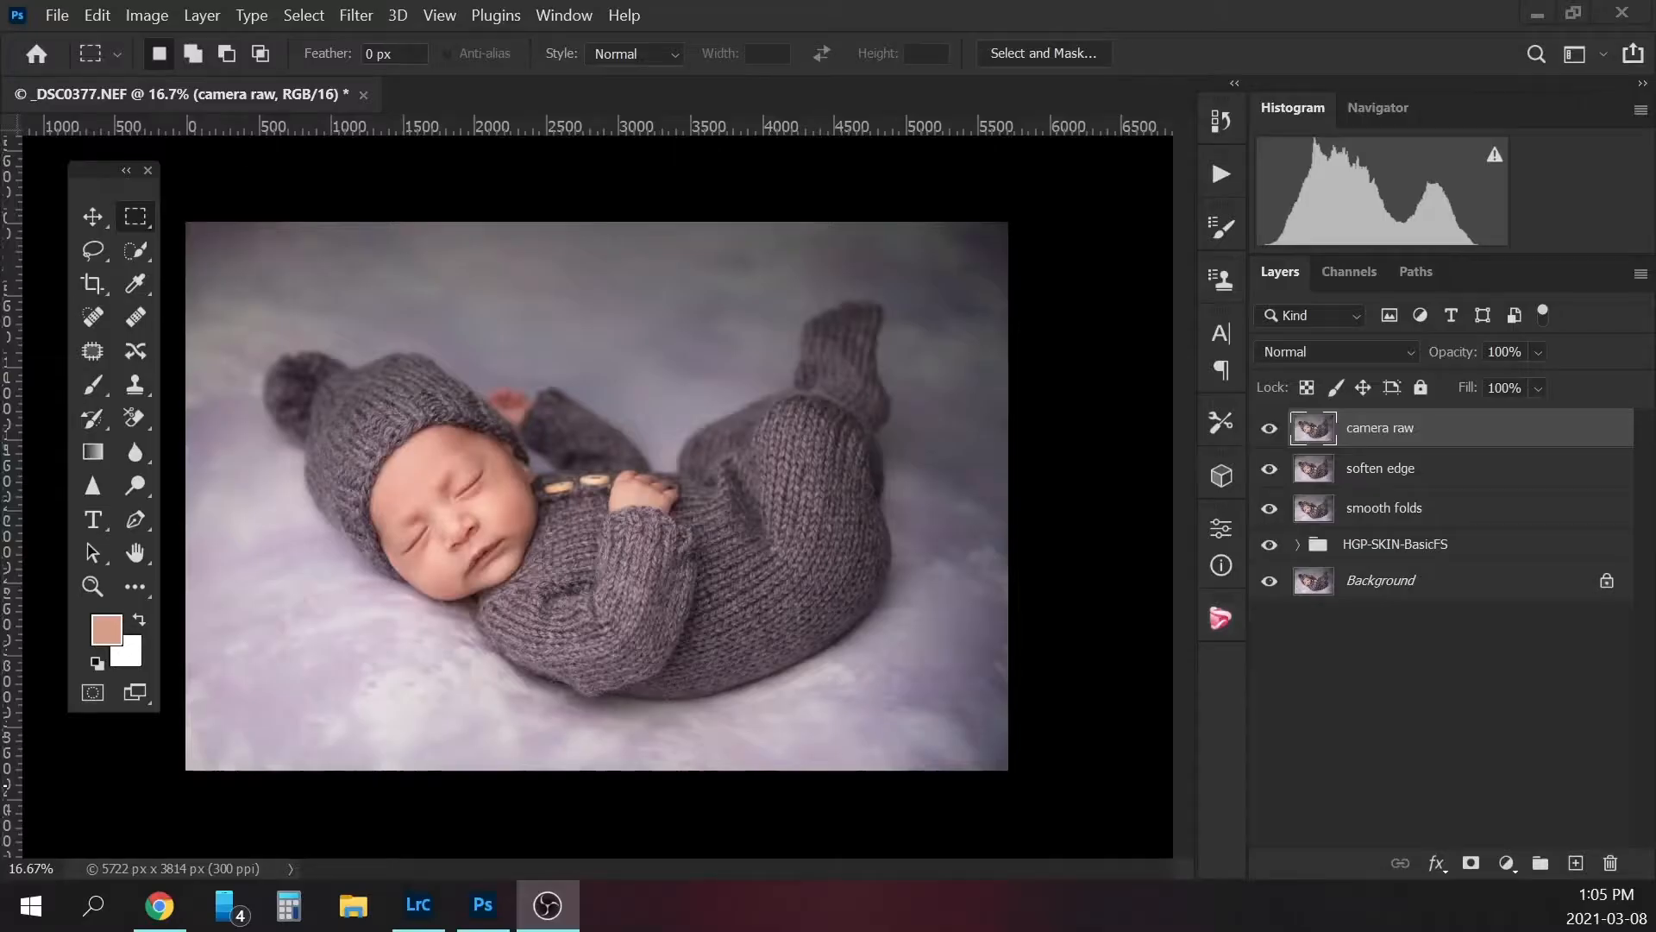
- Set the camera raw layer's opacity to 80% and toggle its visibility to compare the skin color before and after
{"action": "left_click", "coordinate": [1269, 429]}
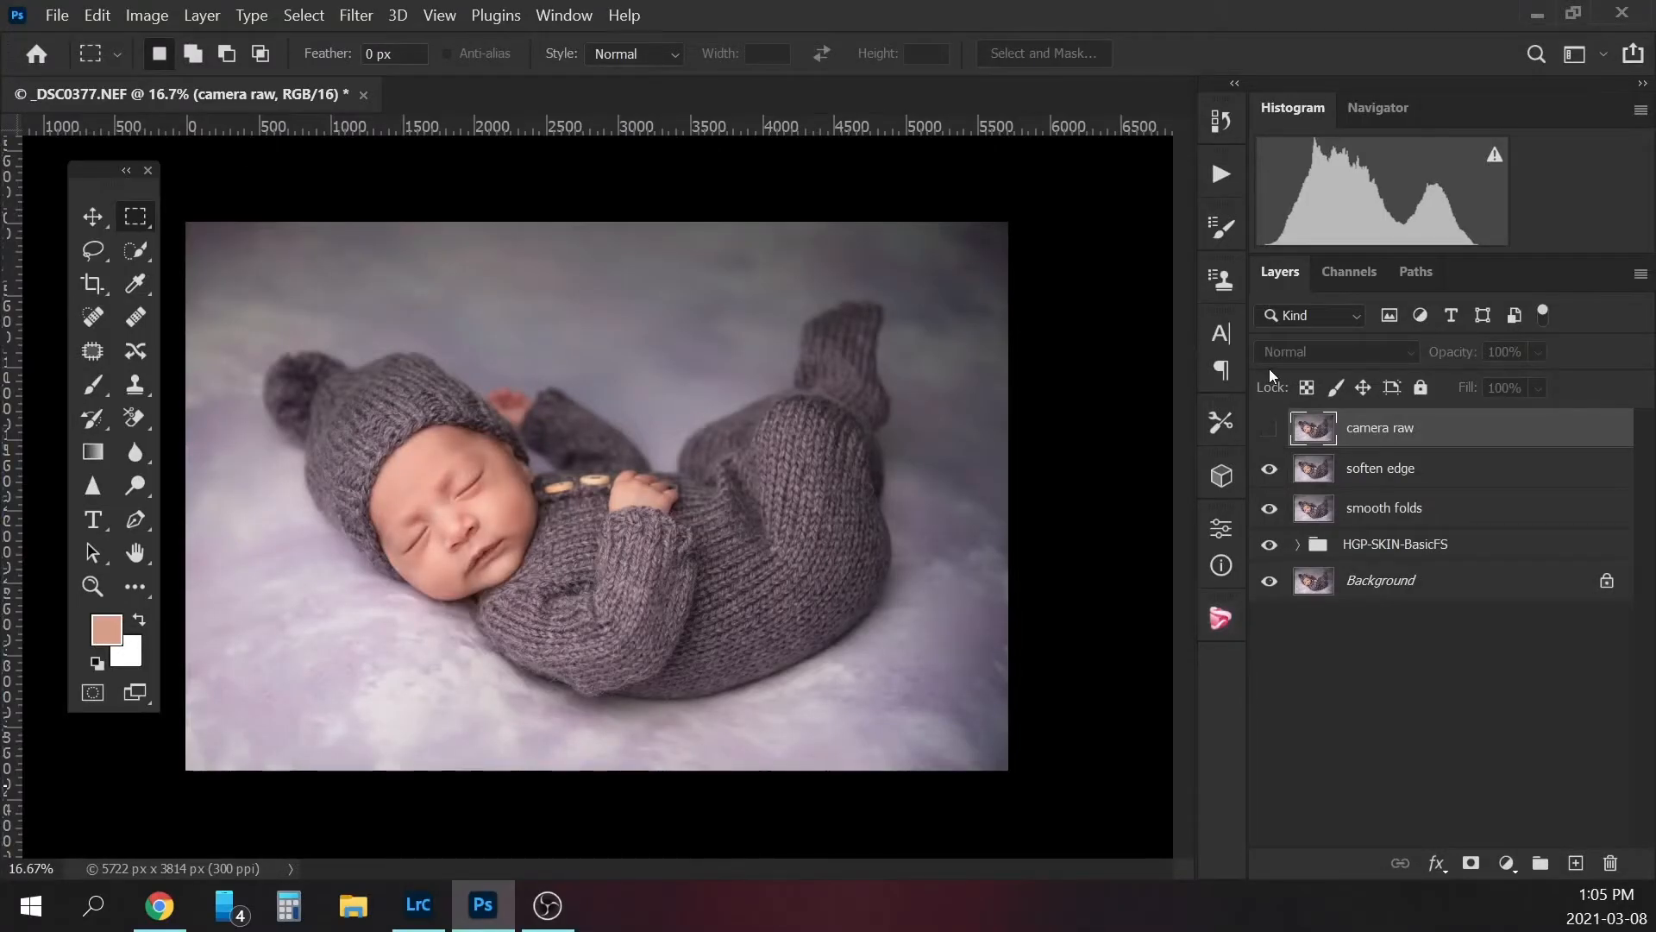
{"action": "left_click", "coordinate": [1272, 430]}
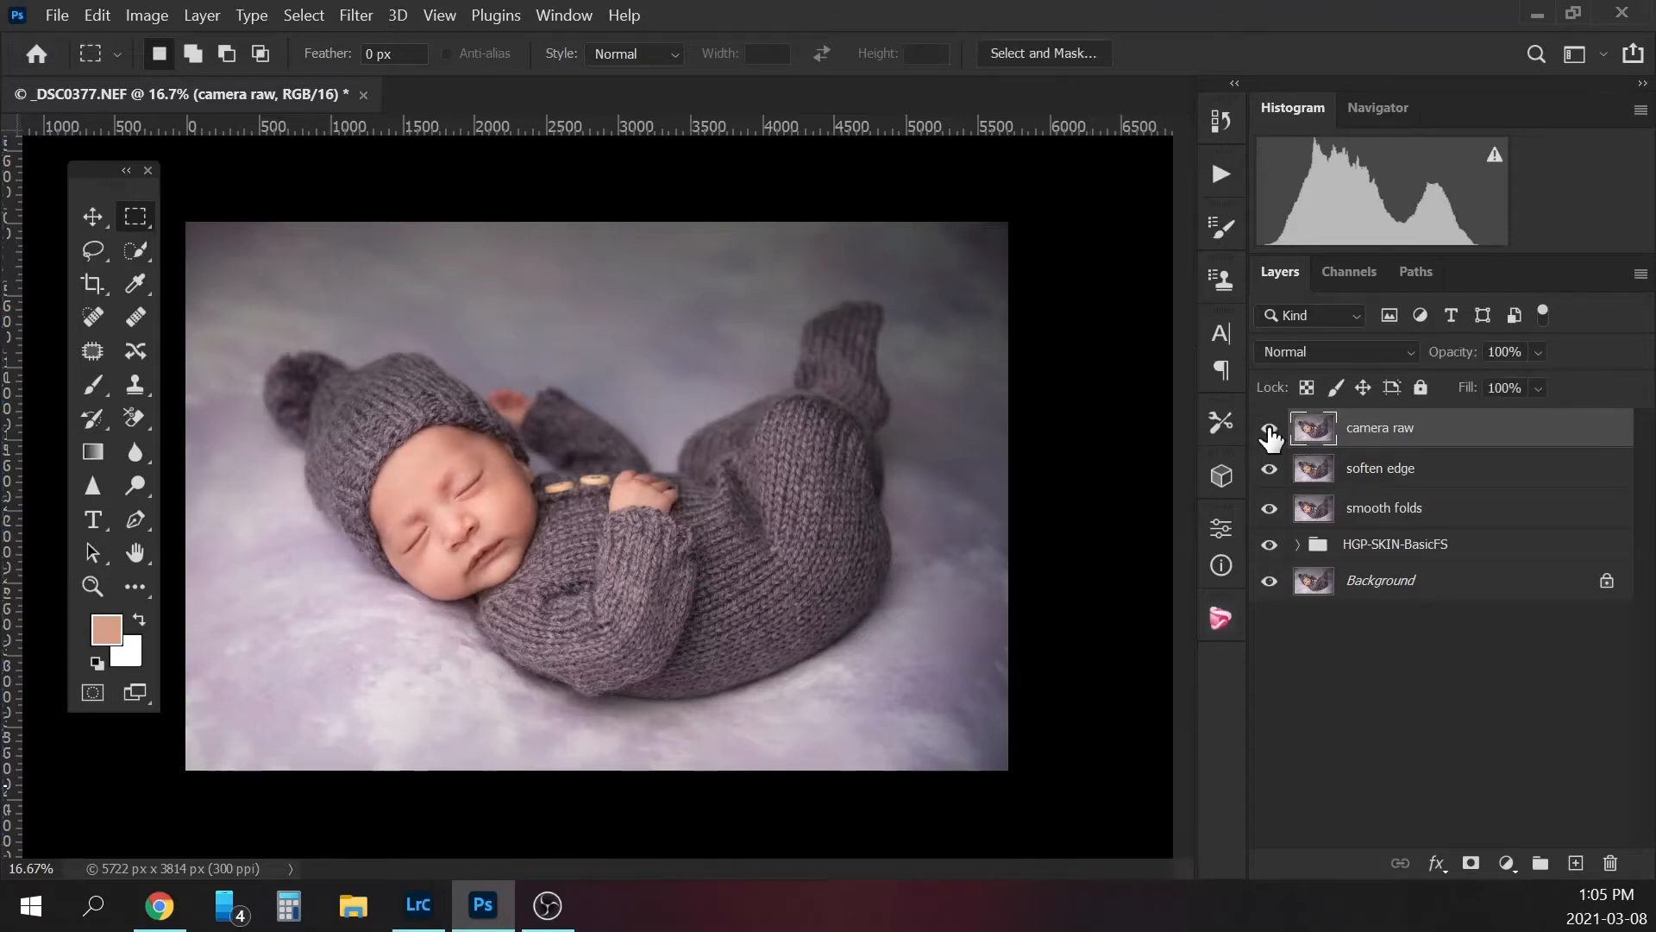
{"action": "left_click", "coordinate": [1269, 429]}
{"action": "left_click", "coordinate": [1268, 429]}
{"action": "type", "text": "80"}
{"action": "left_click", "coordinate": [1270, 429]}
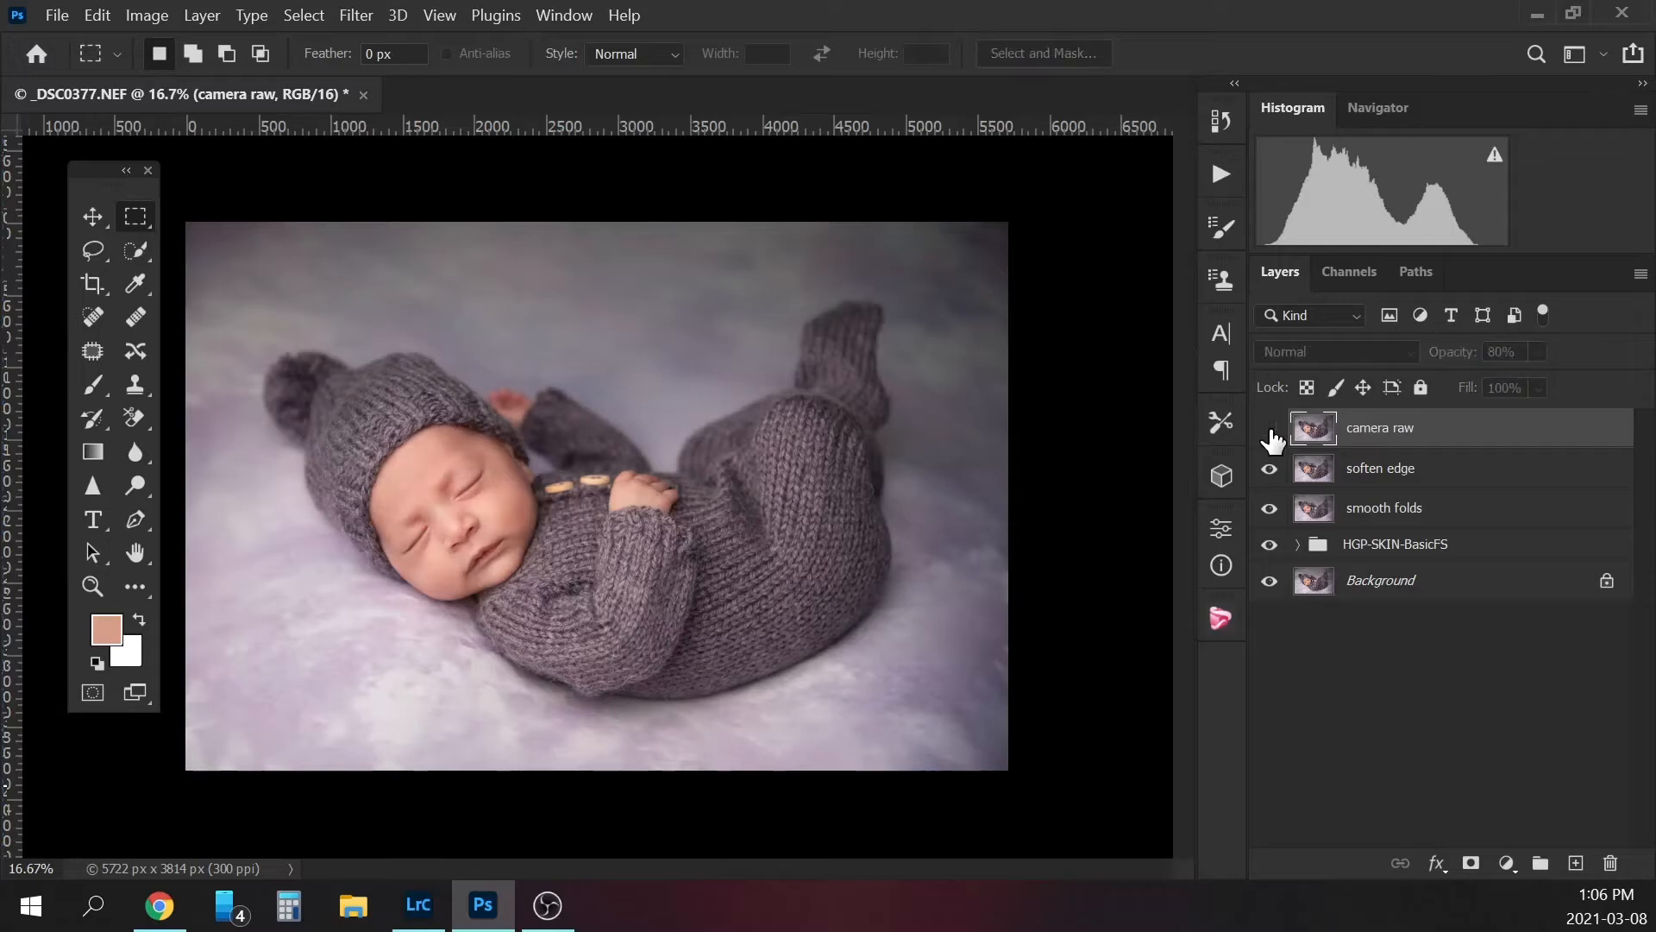
- Show the camera raw layer again and stamp all visible layers into a new top layer named "liquify"
{"action": "left_click", "coordinate": [1270, 429]}
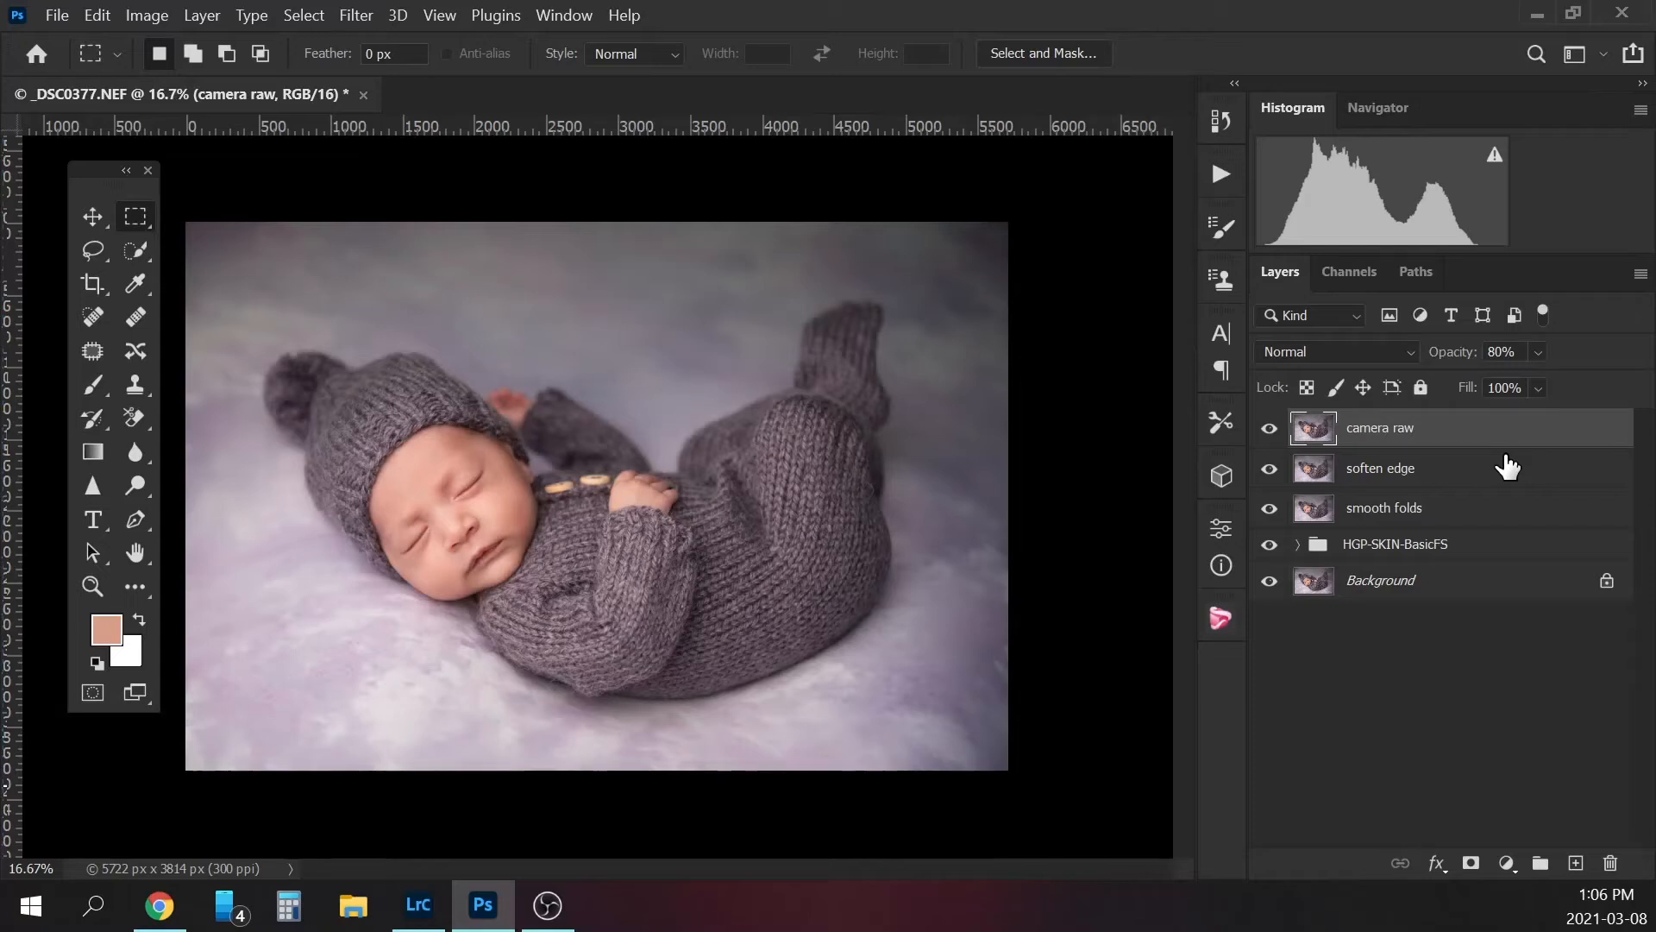
{"action": "key", "text": "ctrl+shift+alt+e"}
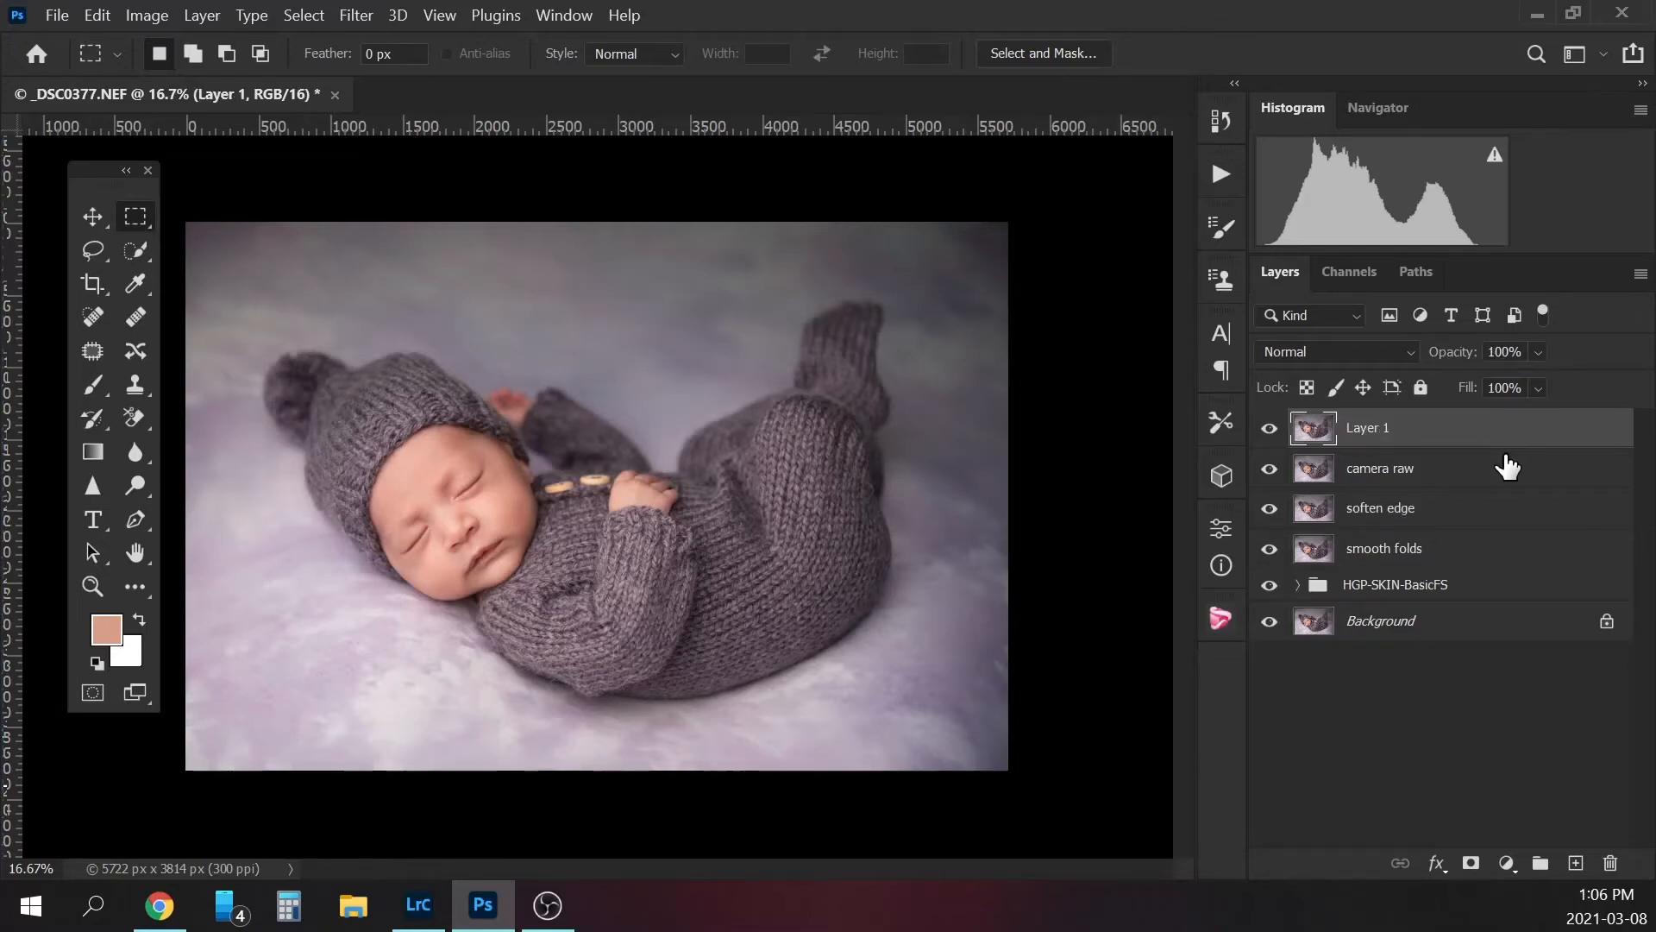
{"action": "double_click", "coordinate": [1374, 429]}
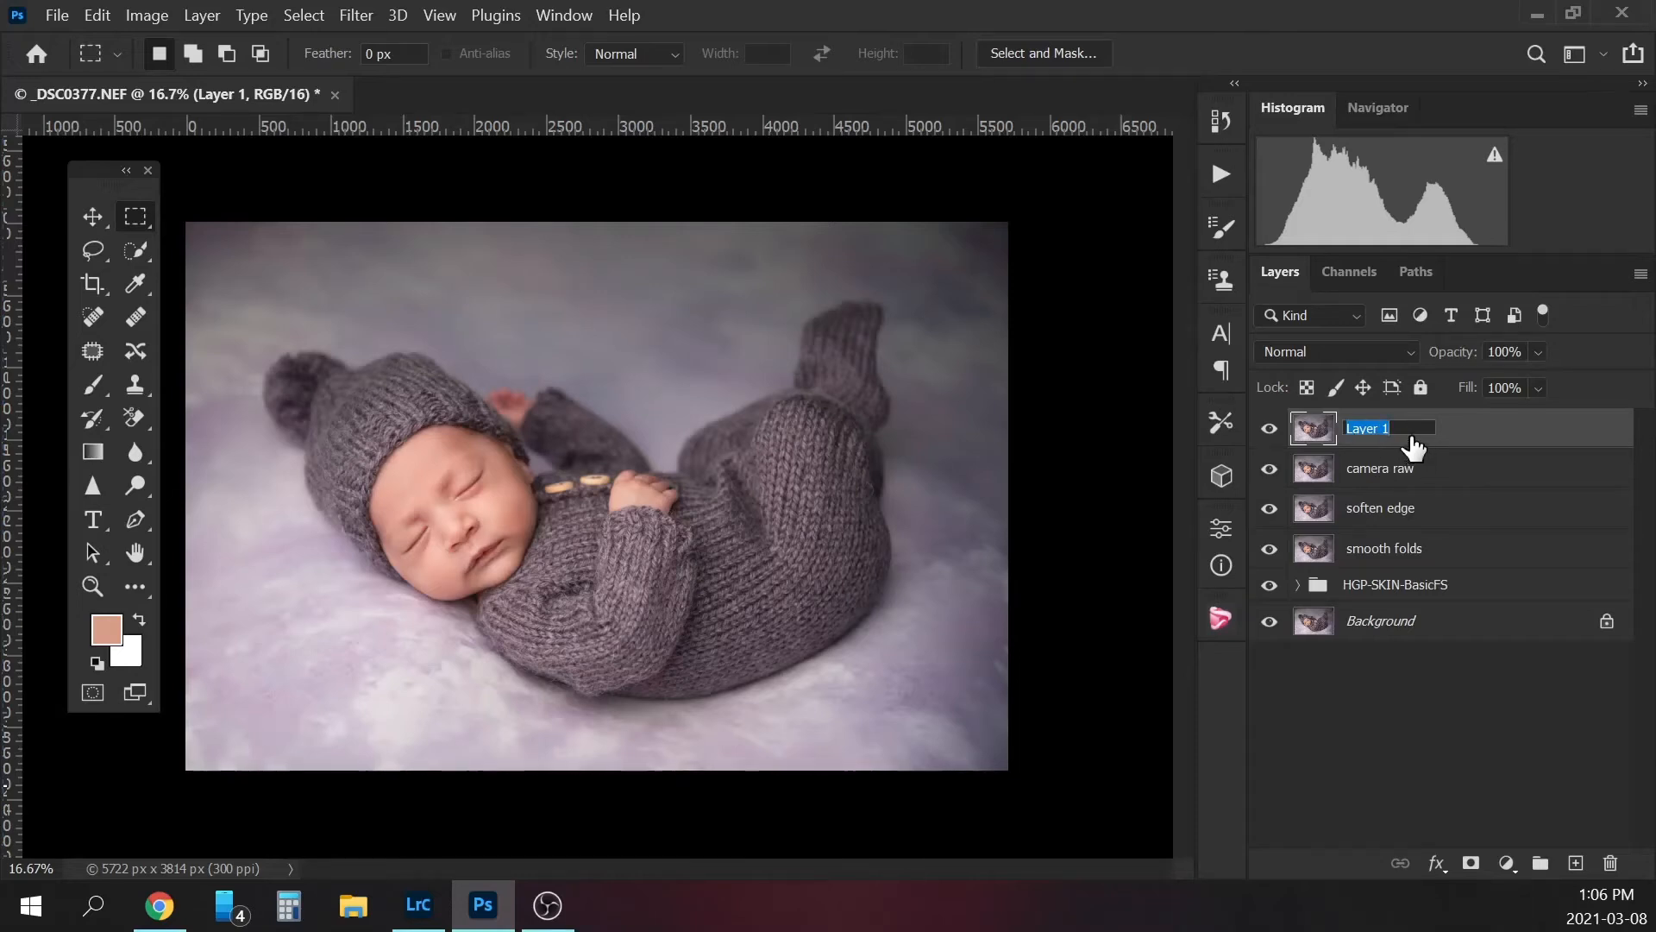
{"action": "key", "text": "BackSpace"}
{"action": "key", "text": "Return"}
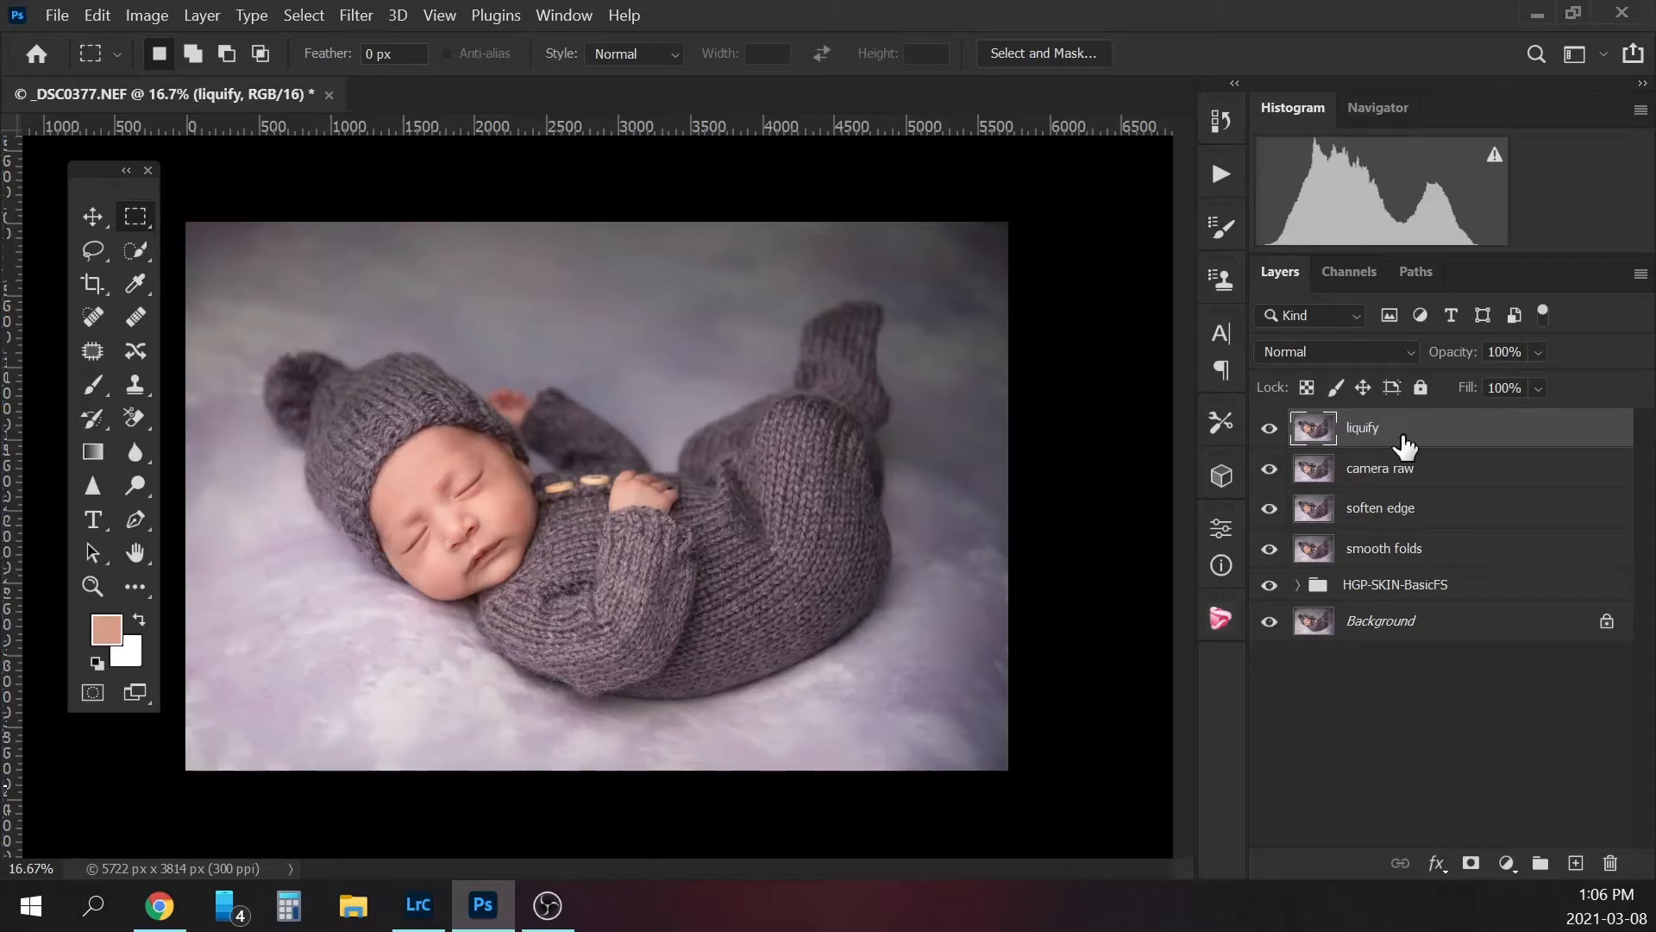
- Start the Liquify filter on the liquify layer and push the raised foot inward with the Forward Warp brush, enlarged from 500 to 800
{"action": "left_click", "coordinate": [356, 18]}
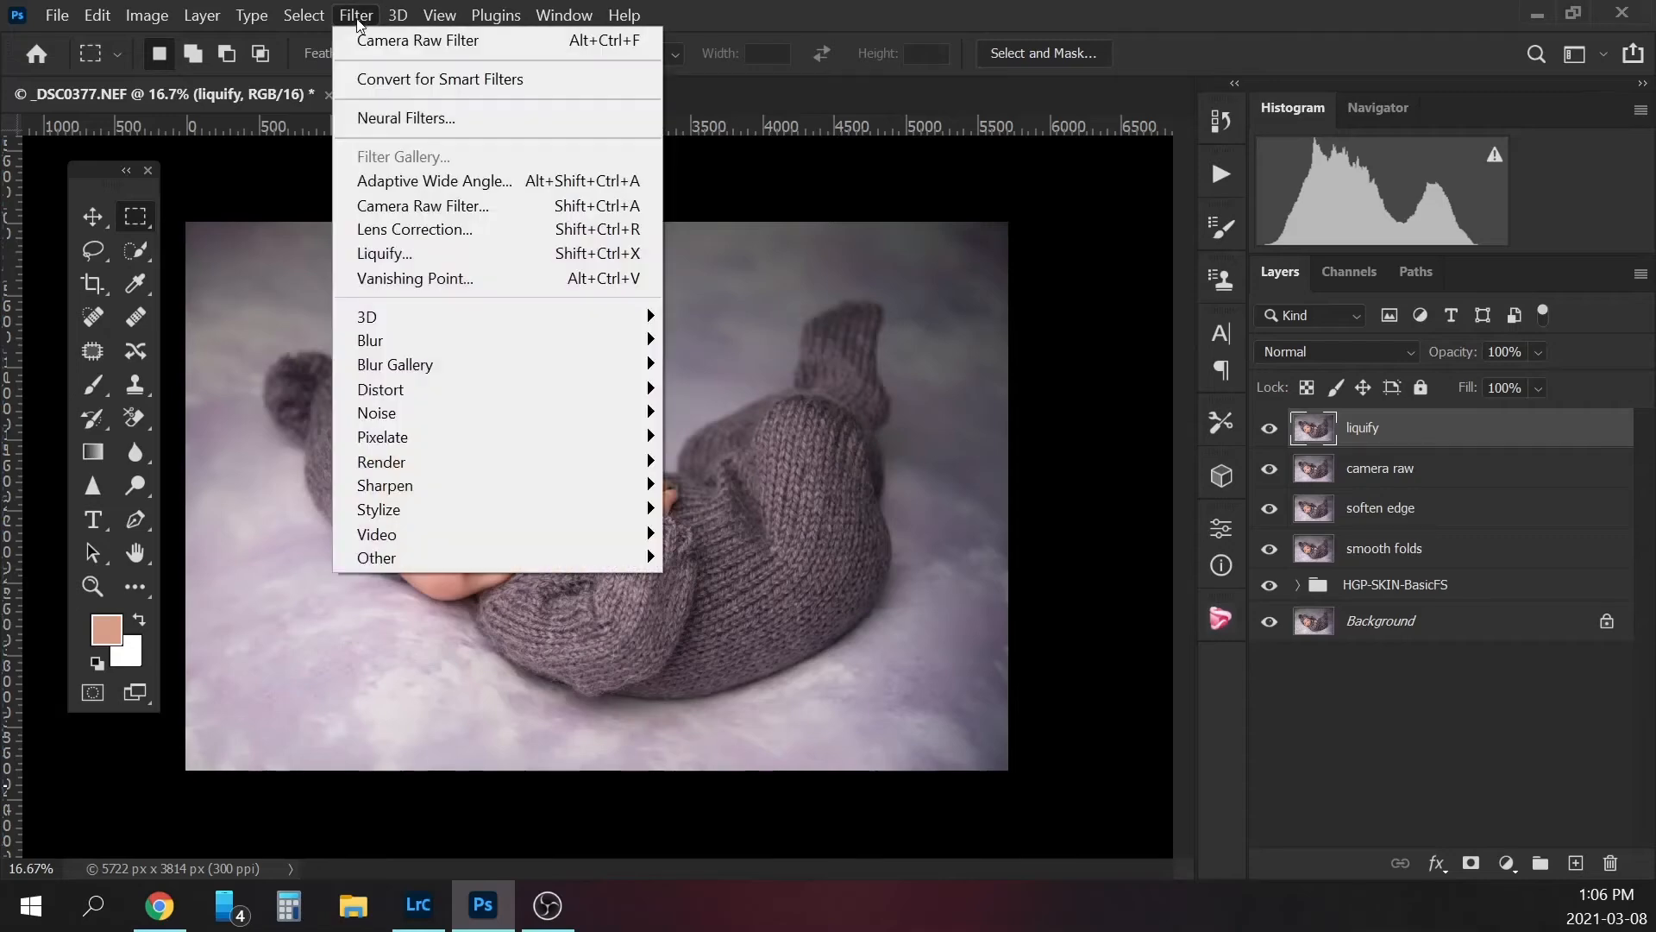
{"action": "left_click", "coordinate": [447, 254]}
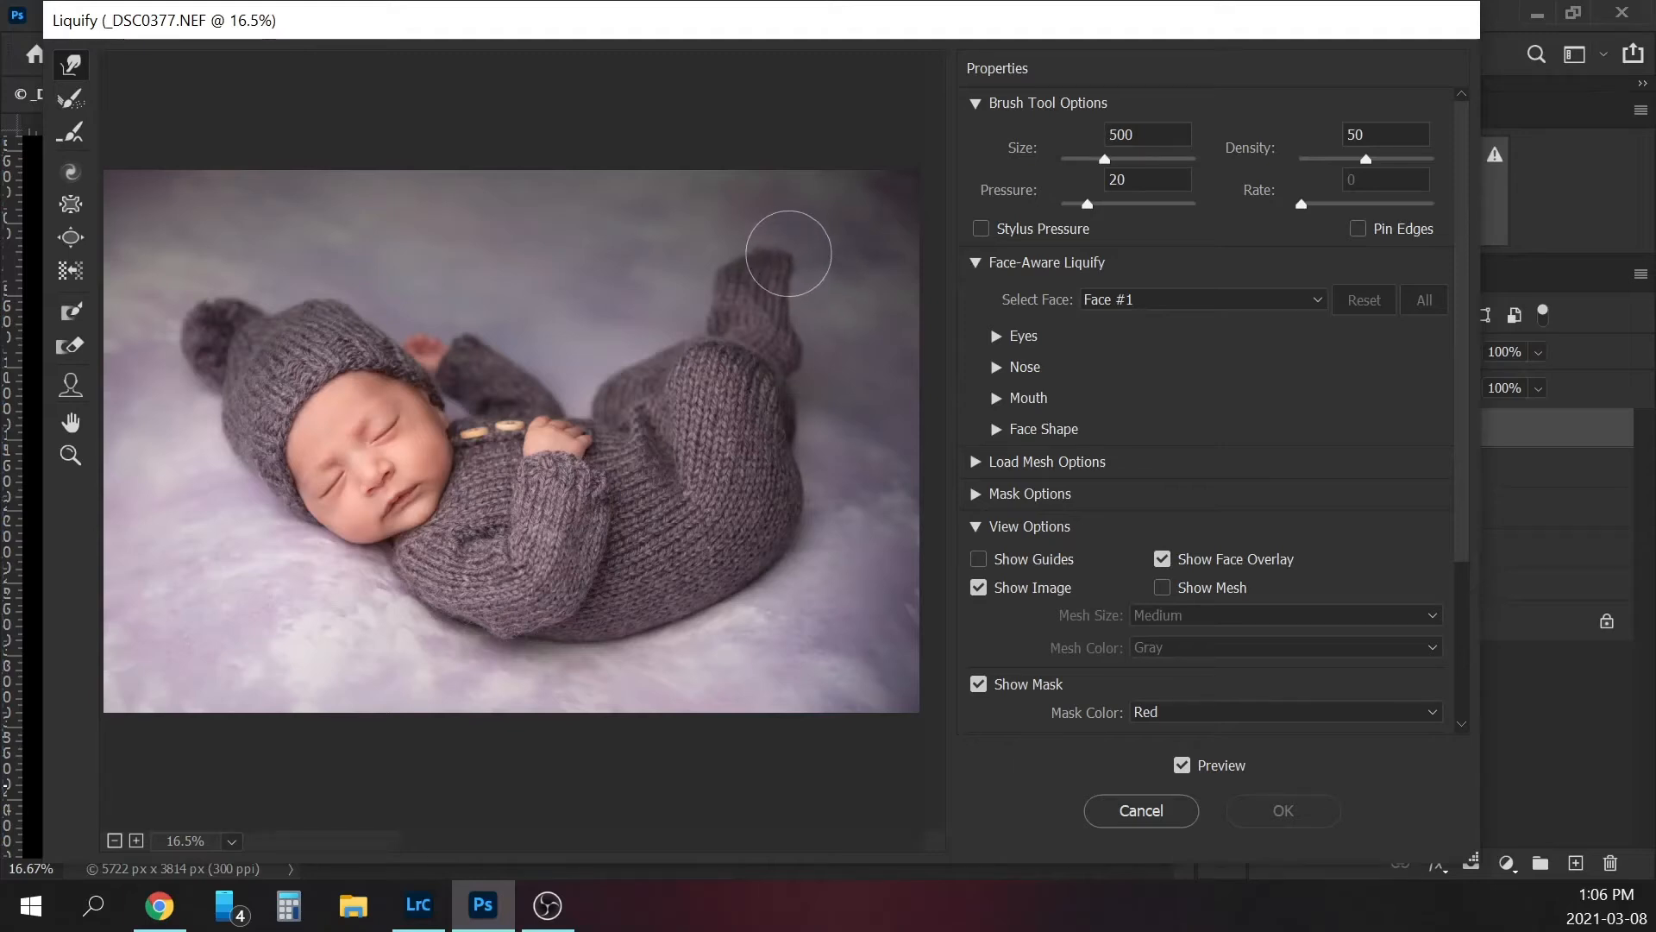
{"action": "left_click_drag", "start_coordinate": [788, 254], "coordinate": [782, 257]}
{"action": "key", "text": "bracketright"}
{"action": "key", "text": "bracketright"}
{"action": "key", "text": "bracketright"}
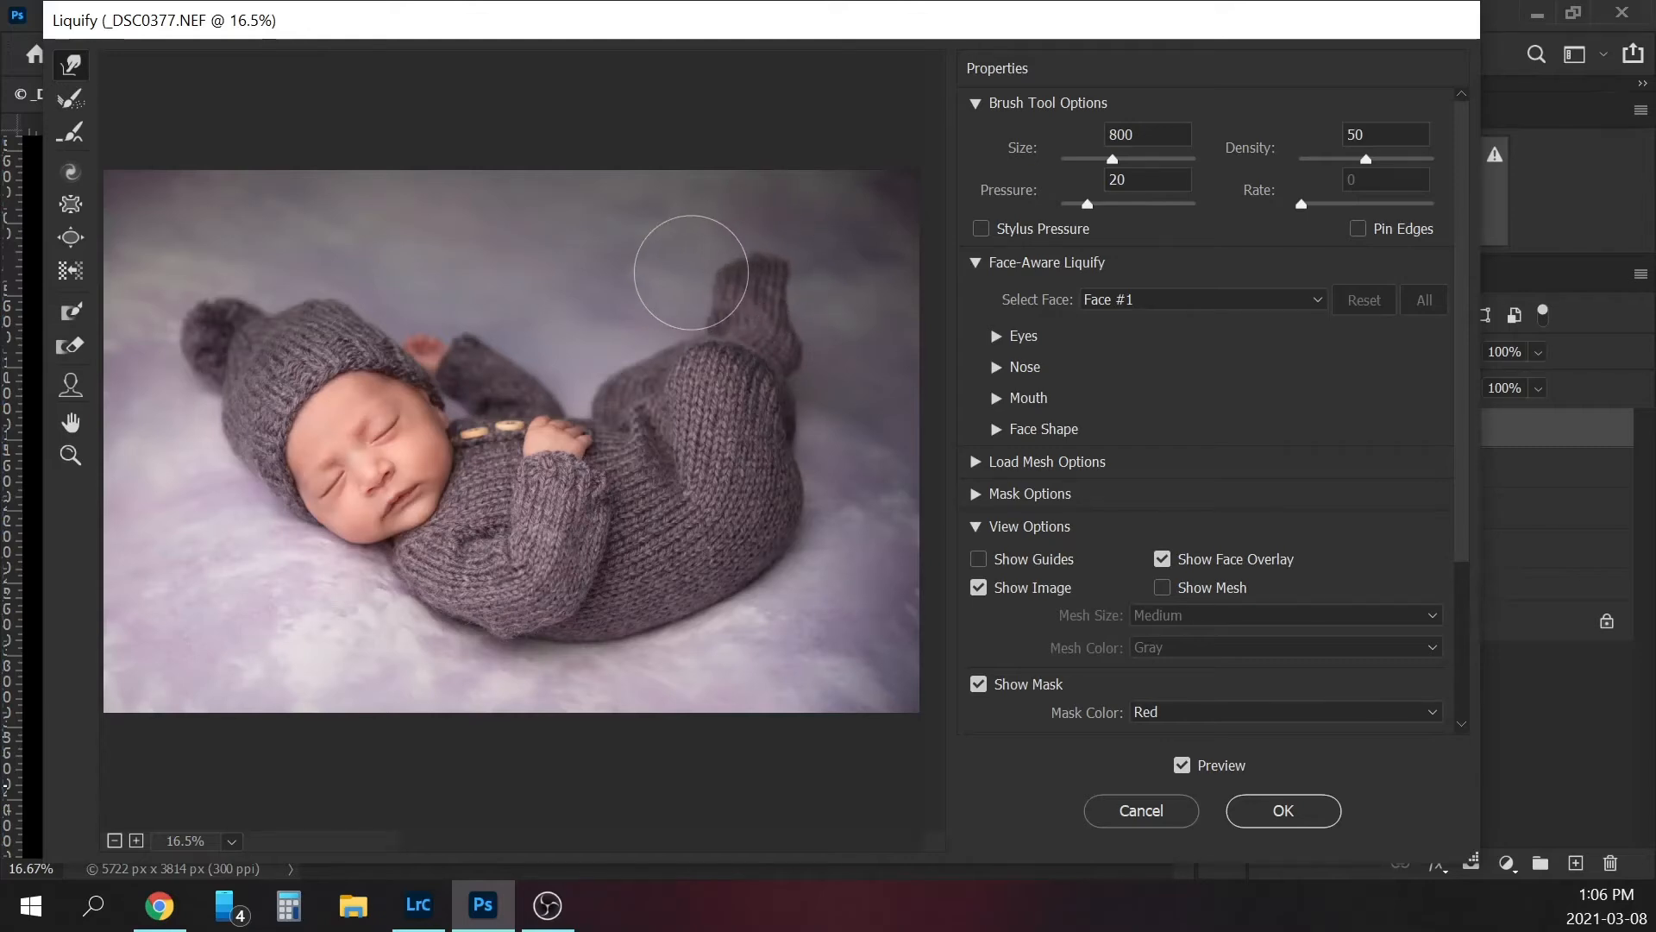
{"action": "left_click_drag", "start_coordinate": [685, 277], "coordinate": [714, 307]}
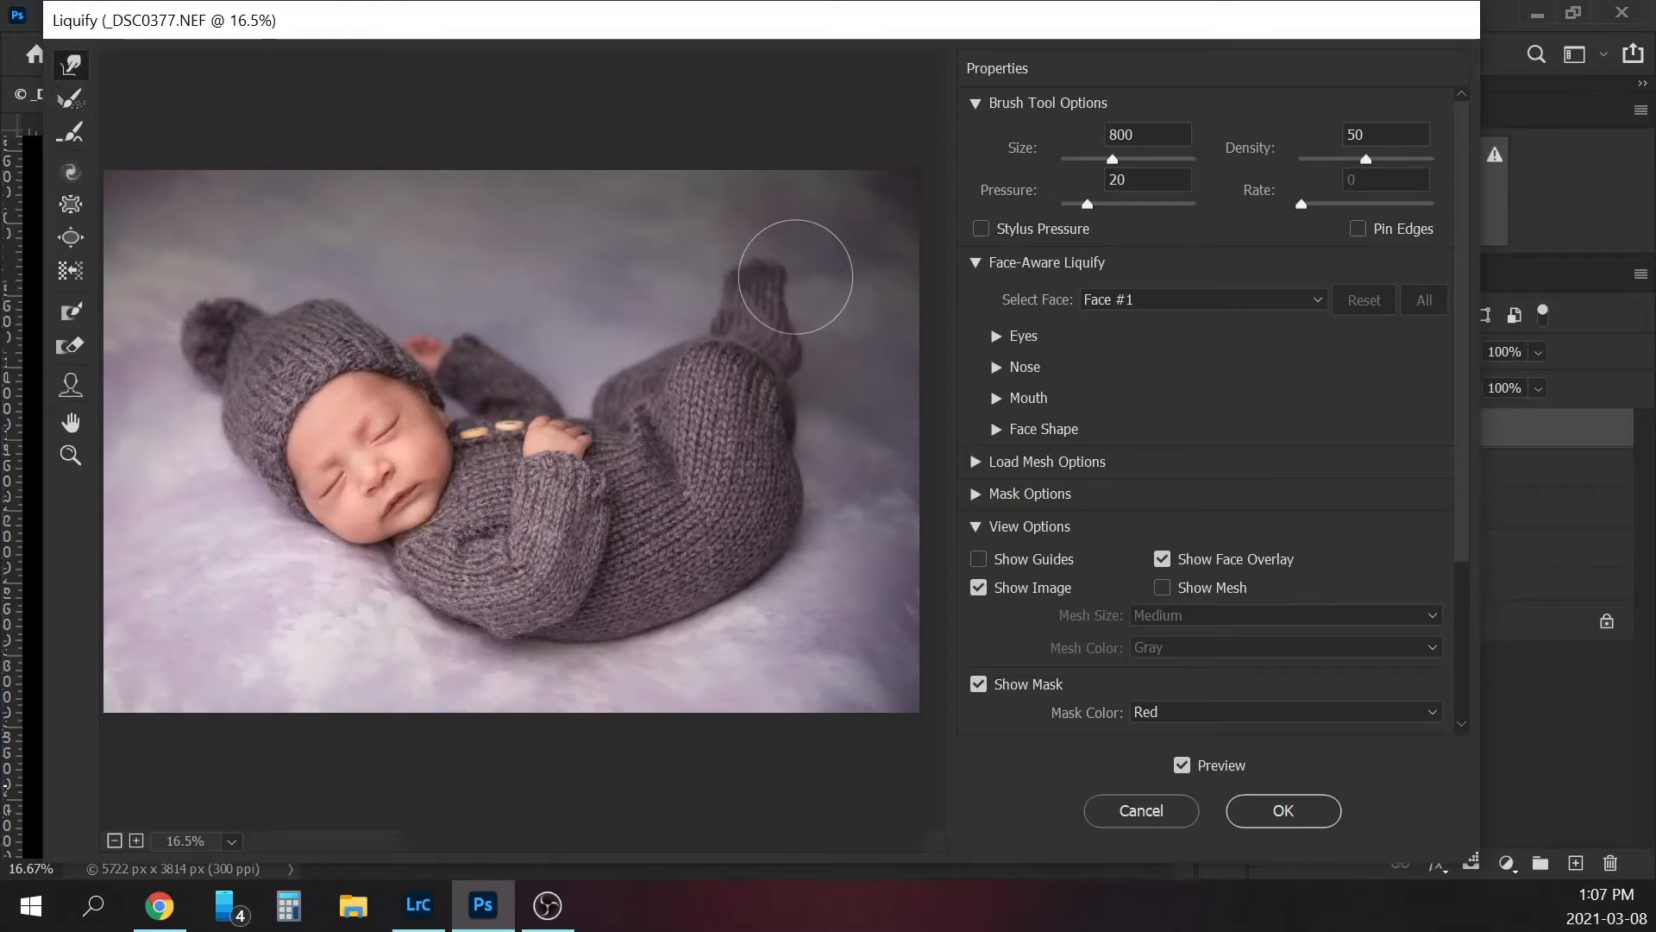
- Refine the outline of the raised foot in Liquify with the brush reduced to 400
{"action": "key", "text": "bracketleft"}
{"action": "key", "text": "bracketleft"}
{"action": "key", "text": "bracketleft"}
{"action": "key", "text": "bracketleft"}
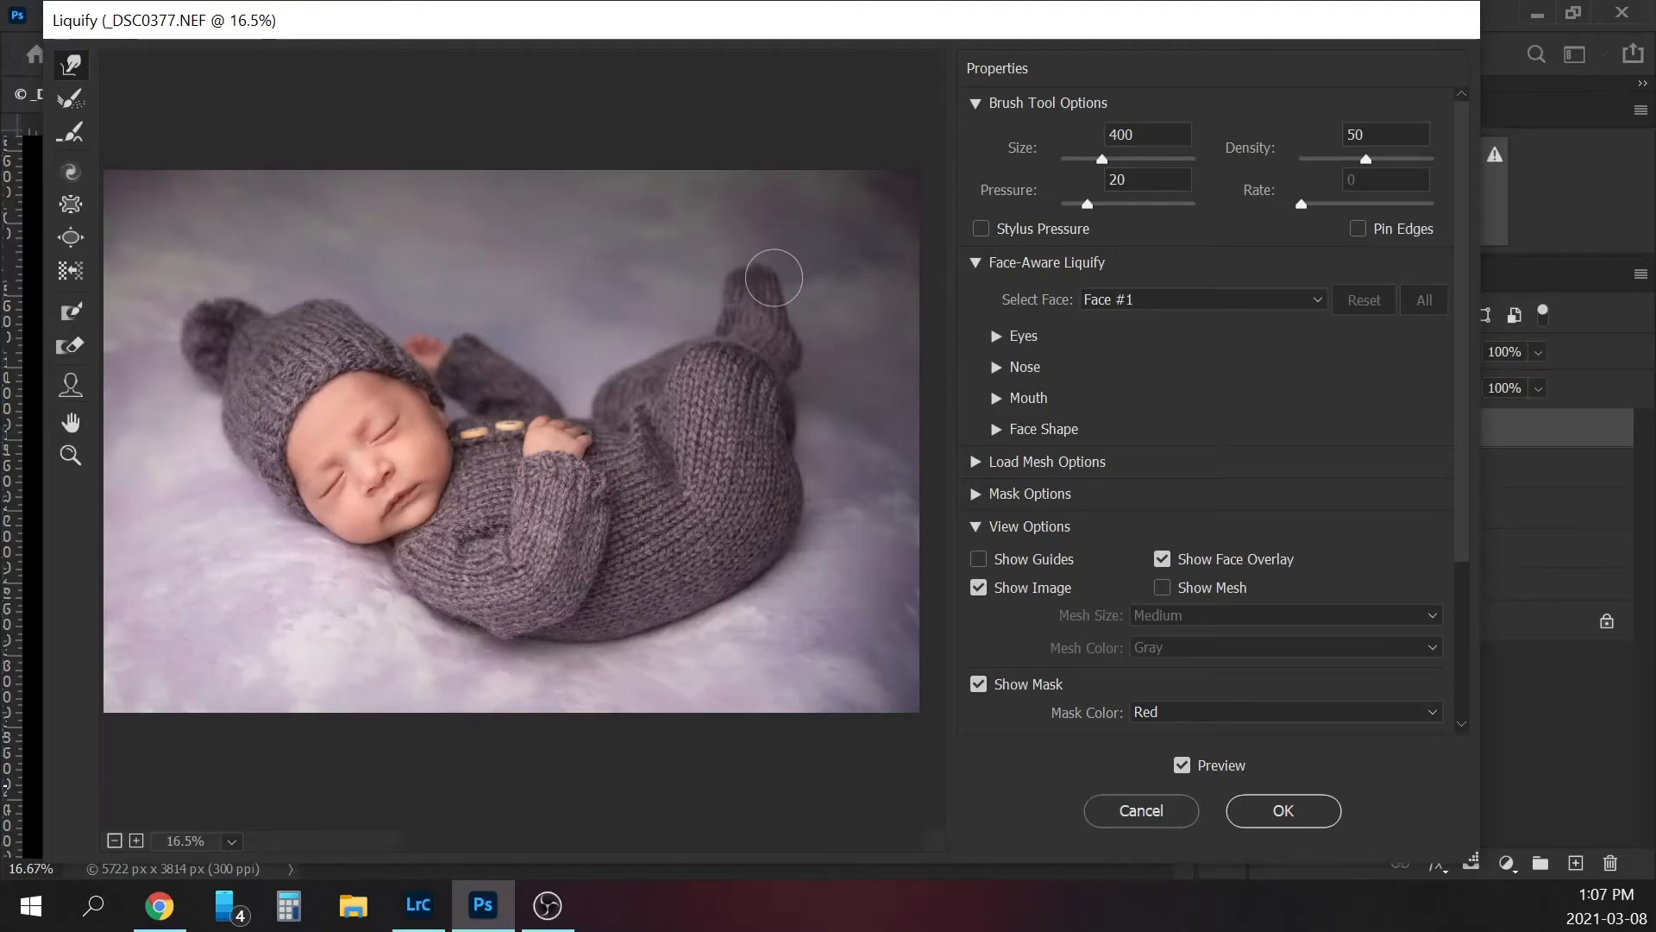
{"action": "left_click_drag", "start_coordinate": [702, 295], "coordinate": [722, 291]}
- Smooth and reshape the outline of the knitted hat in Liquify, varying the brush size between 500 and 800
{"action": "key", "text": "bracketright"}
{"action": "key", "text": "bracketright"}
{"action": "key", "text": "bracketright"}
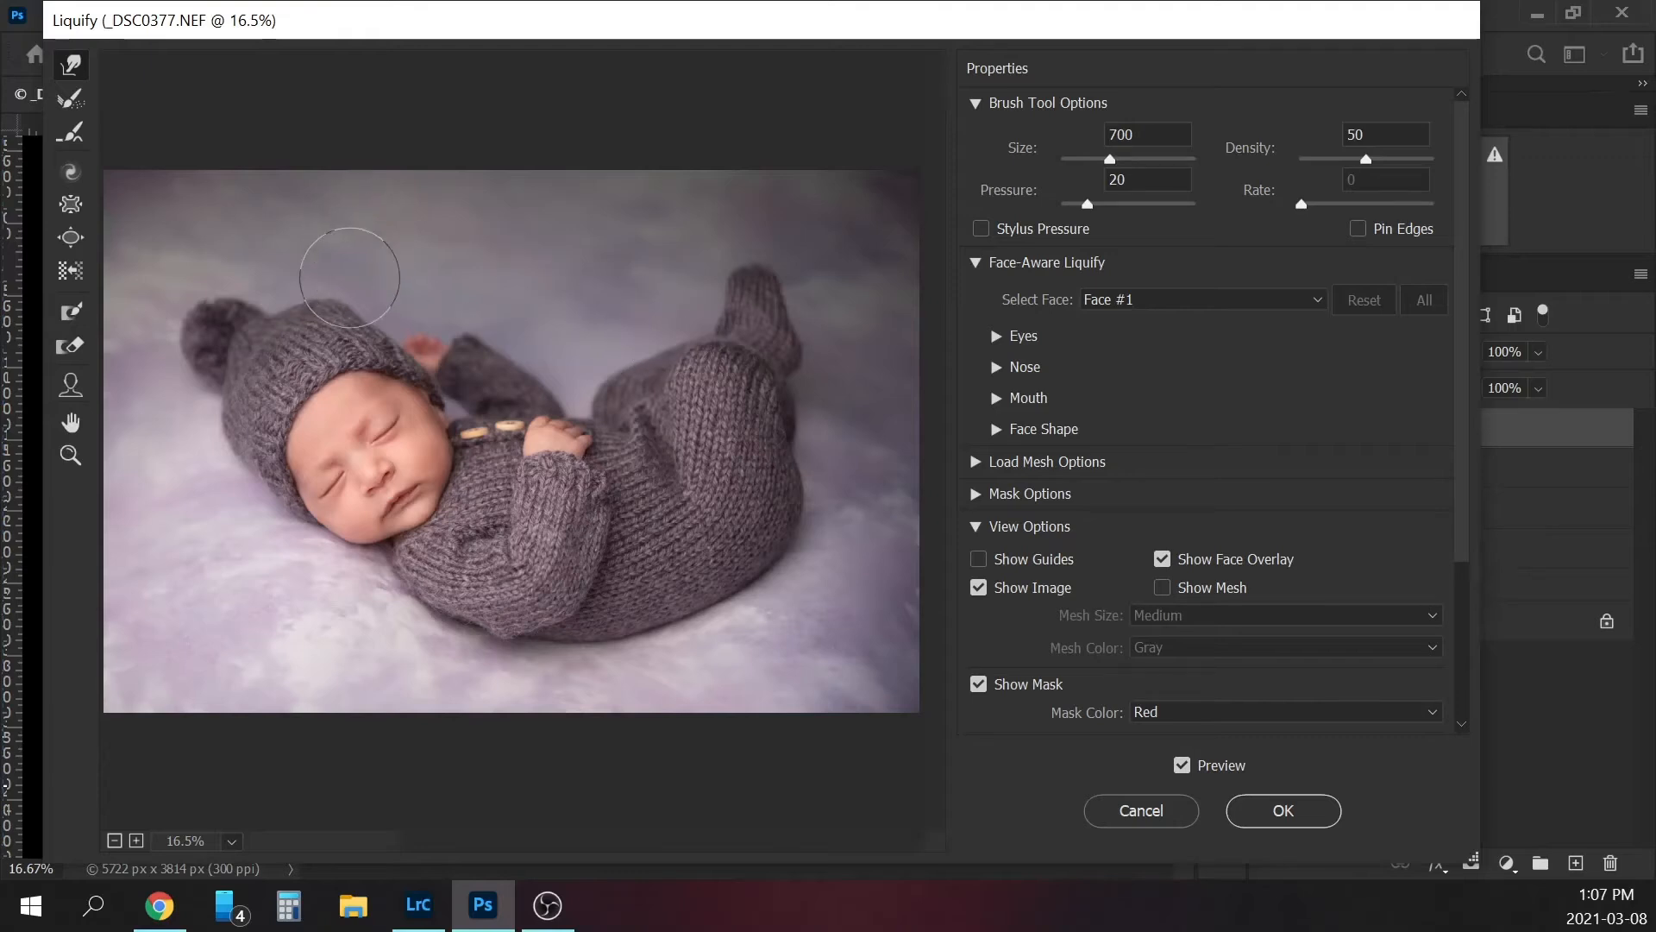
{"action": "key", "text": "bracketright"}
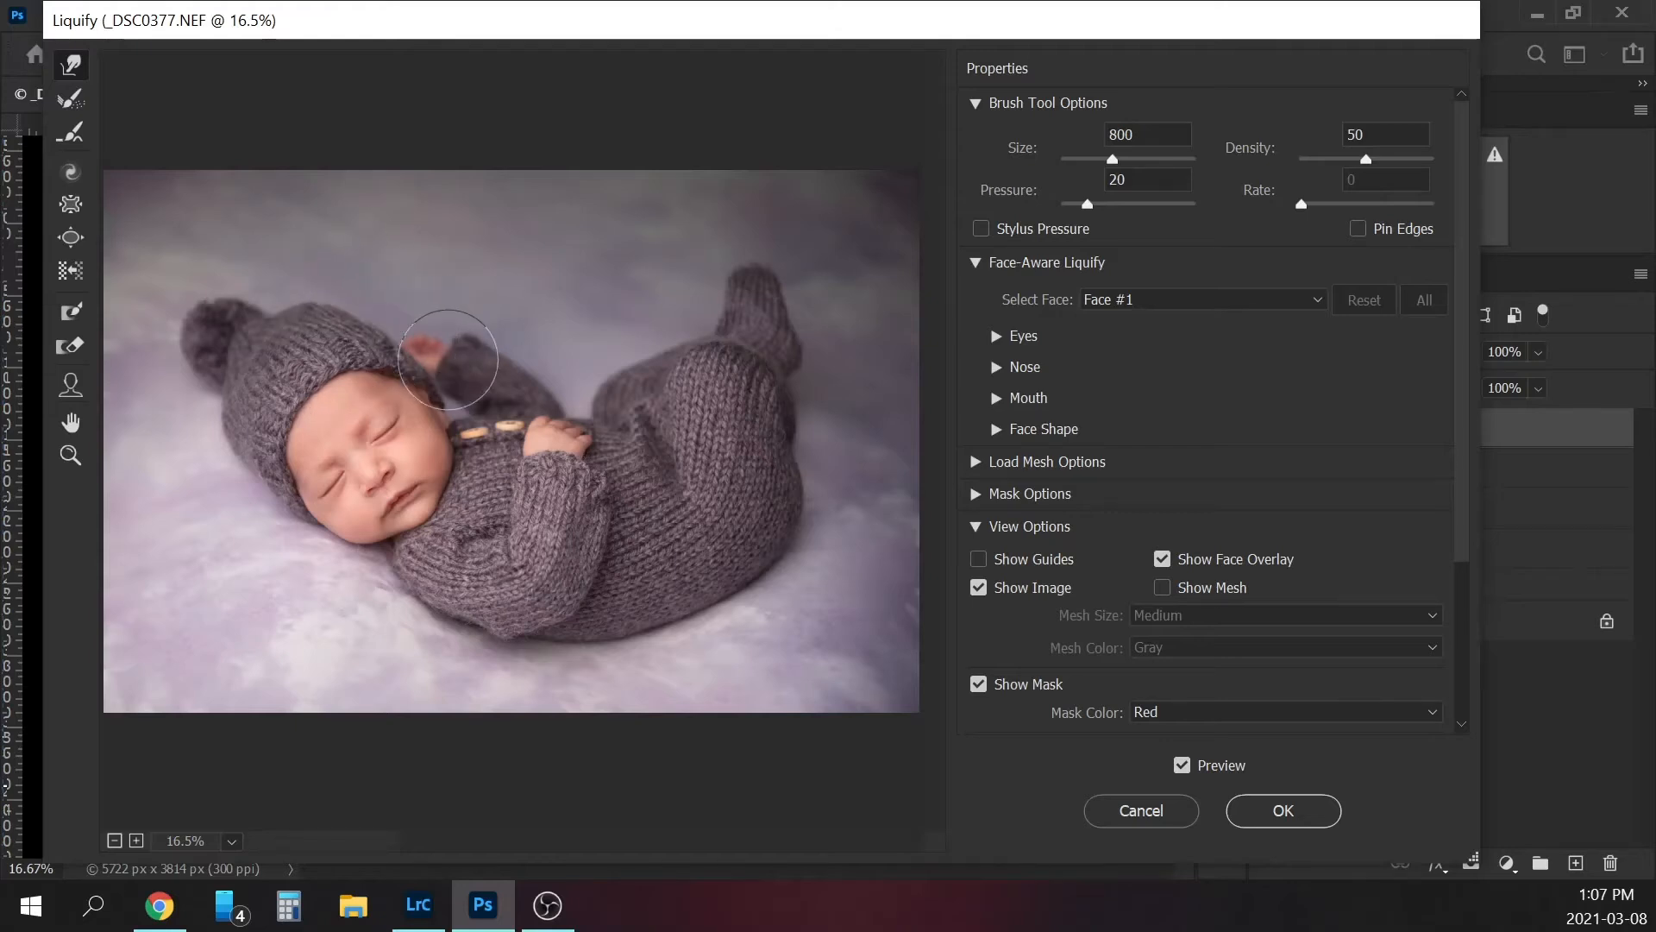
{"action": "key", "text": "bracketleft"}
{"action": "key", "text": "bracketleft"}
{"action": "key", "text": "bracketleft"}
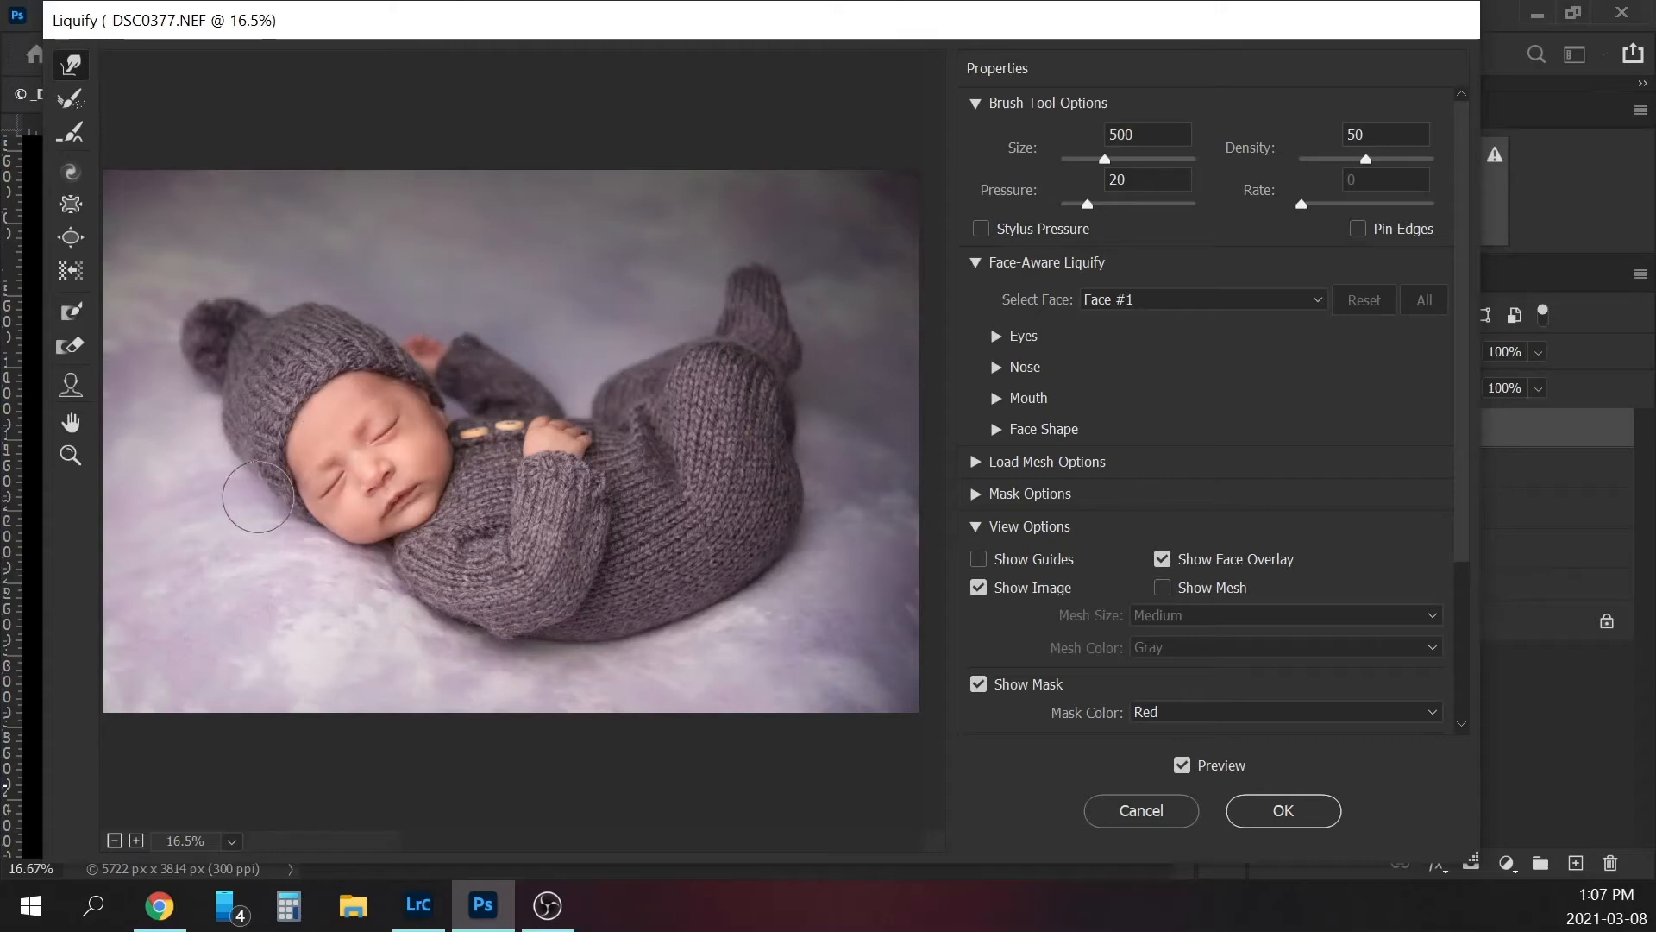
{"action": "key", "text": "bracketright"}
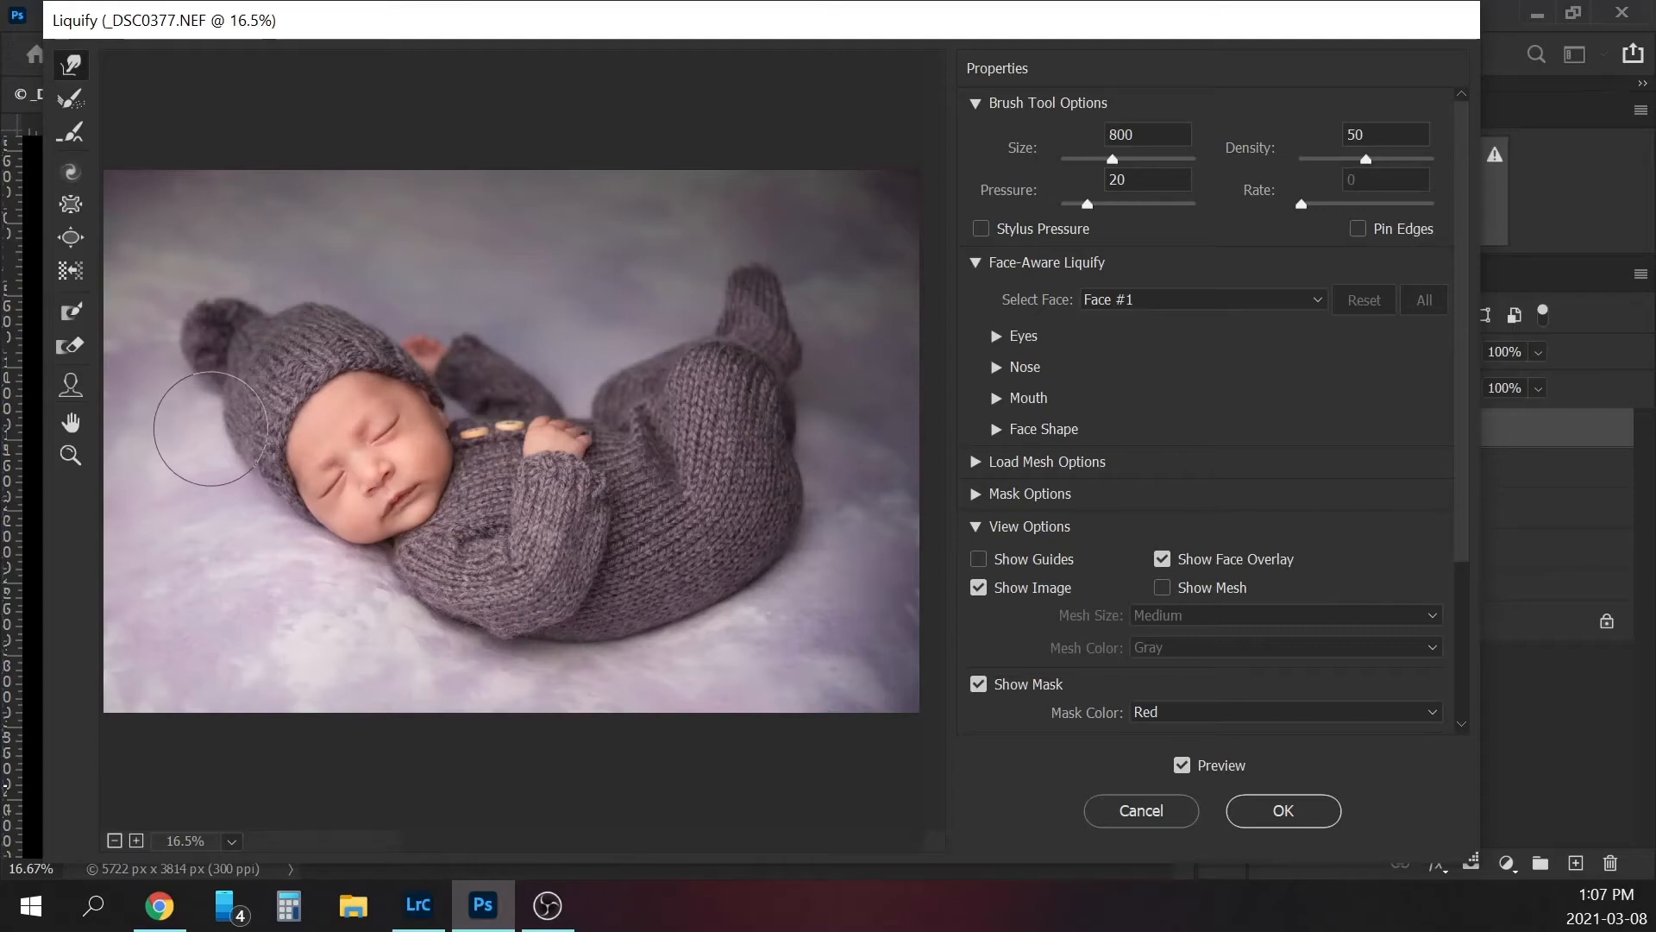
{"action": "key", "text": "bracketleft"}
{"action": "key", "text": "bracketleft"}
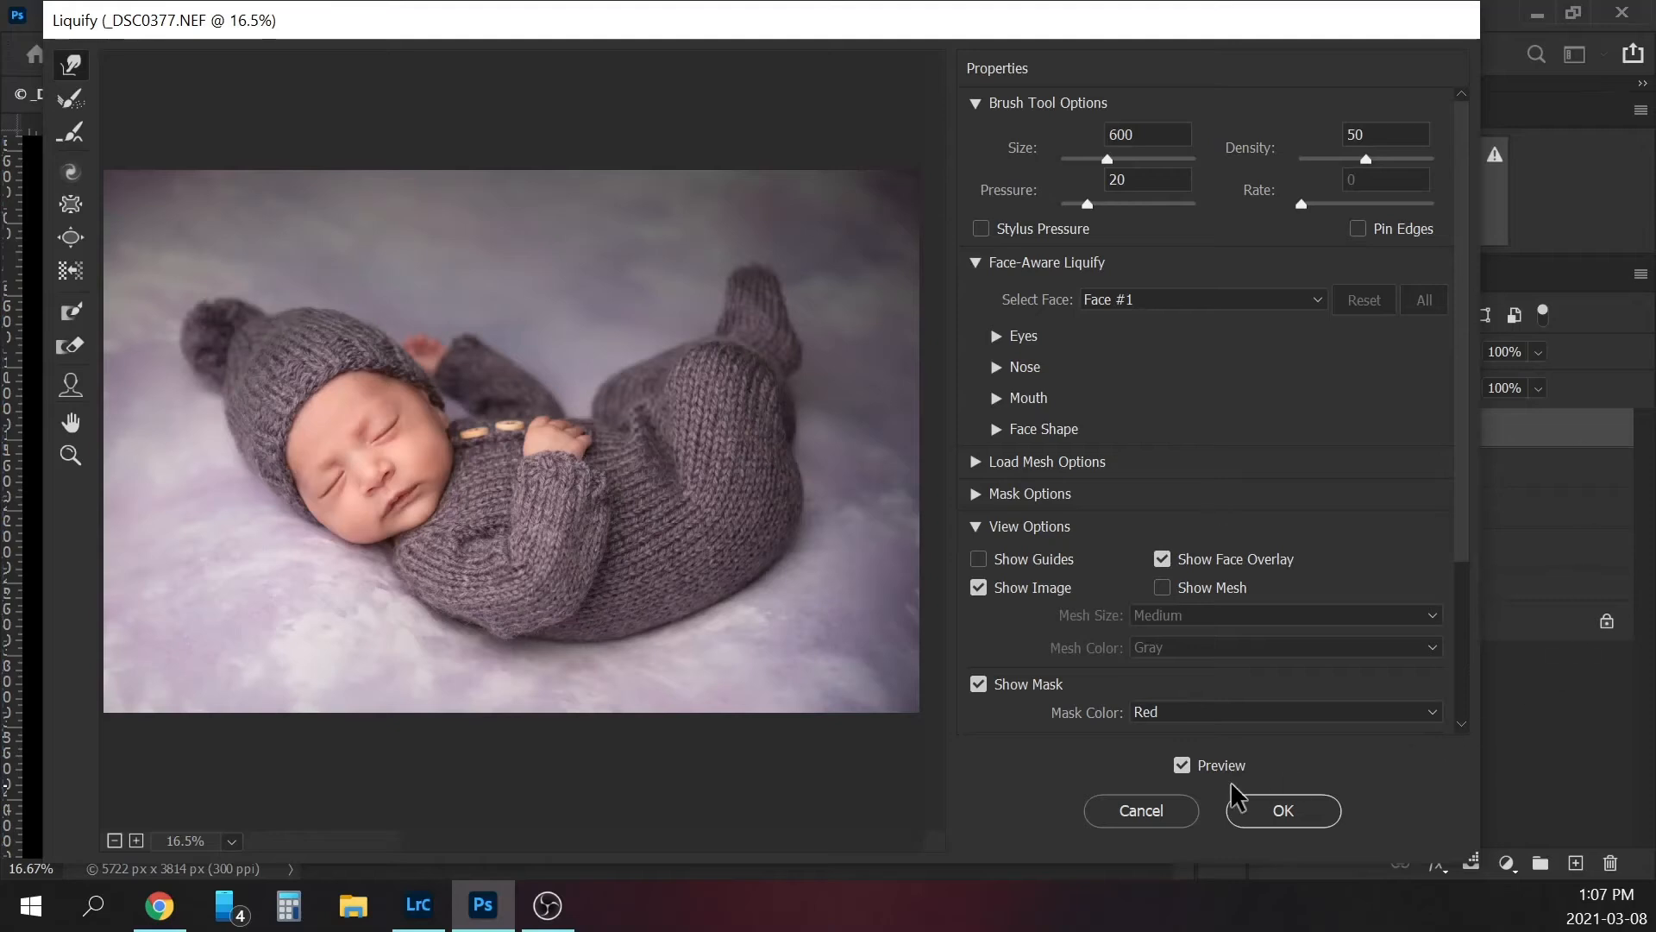
- Compare the original and warped image in the Liquify preview, and apply the filter
{"action": "left_click", "coordinate": [1182, 768]}
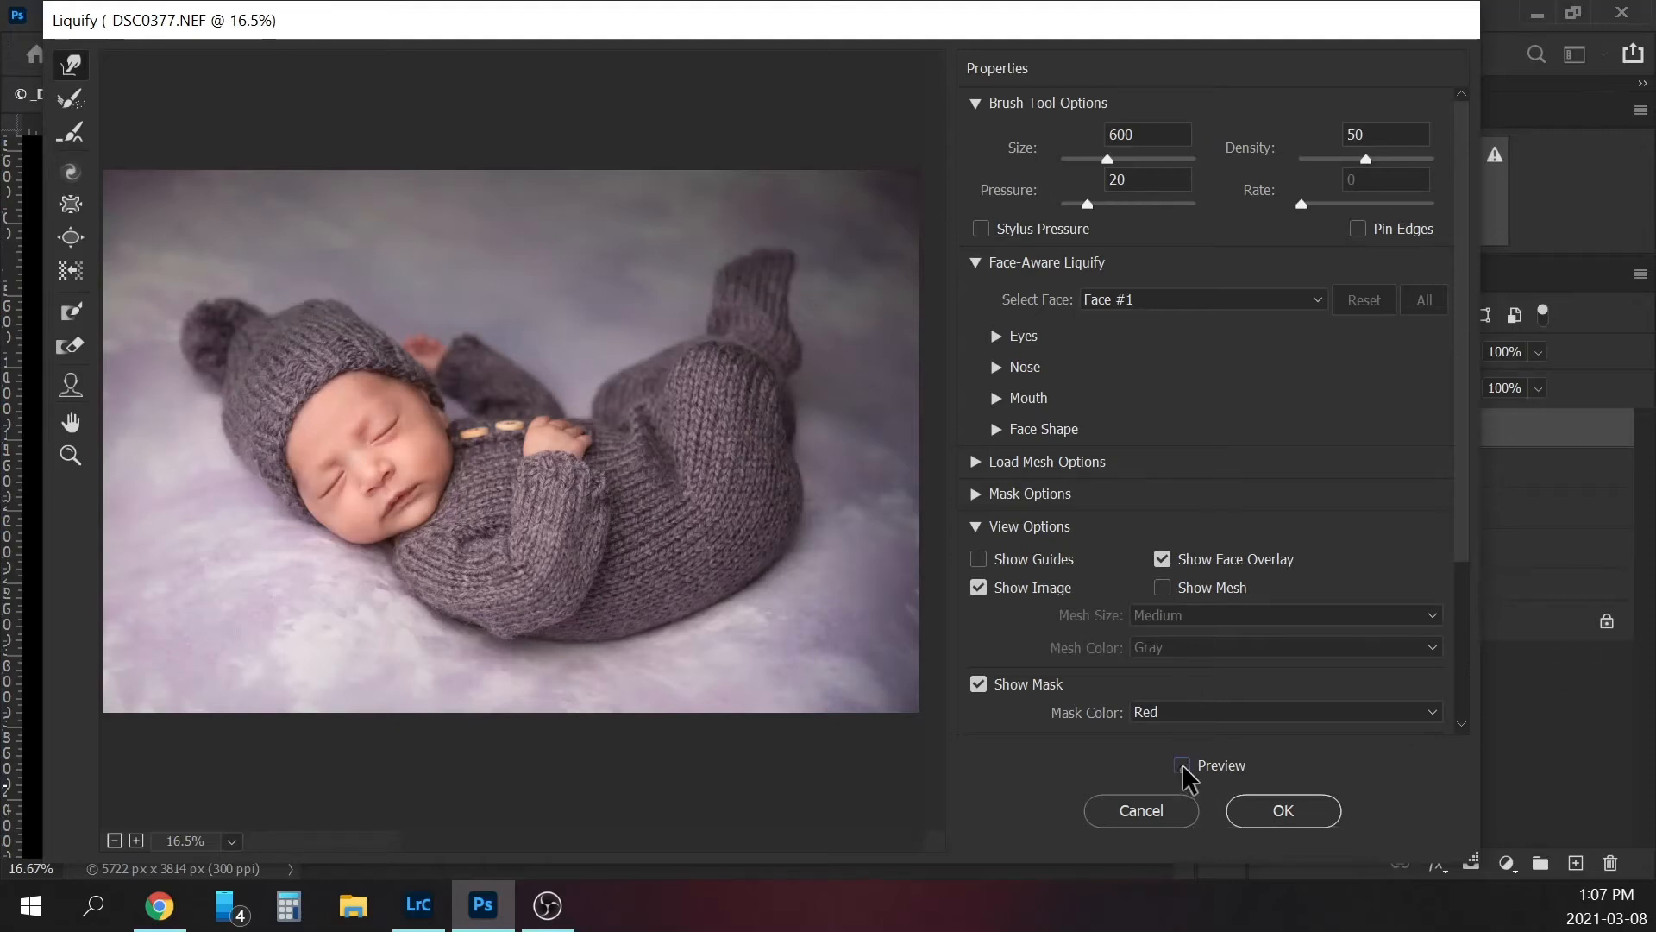
{"action": "left_click", "coordinate": [1182, 767]}
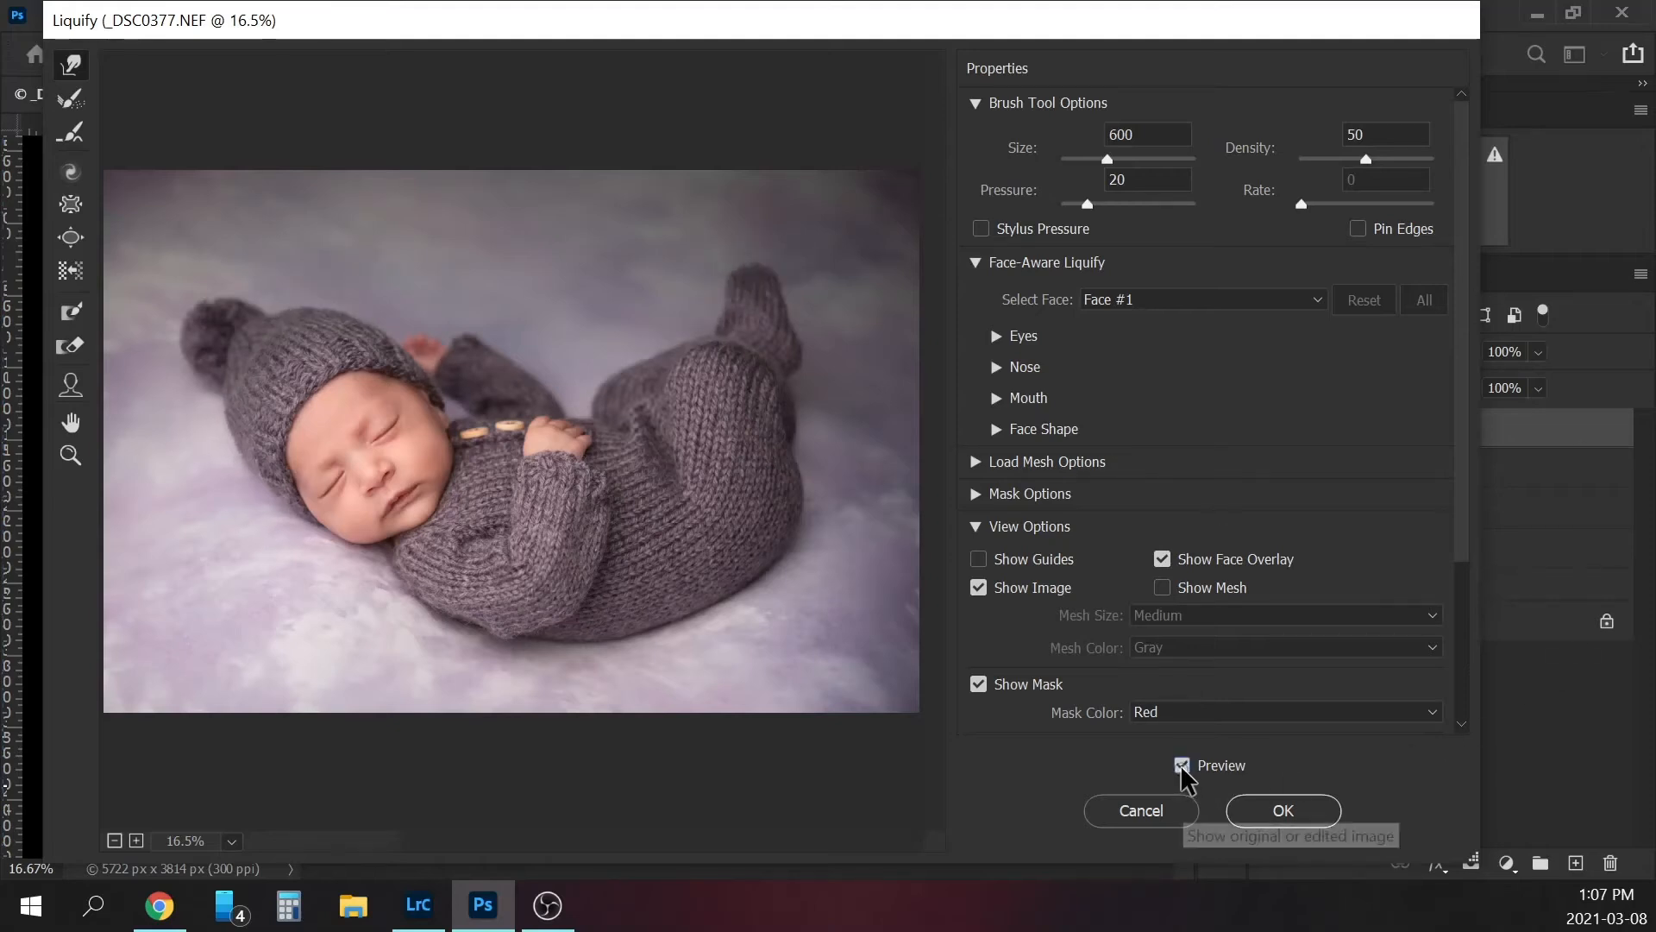
{"action": "left_click", "coordinate": [1284, 811]}
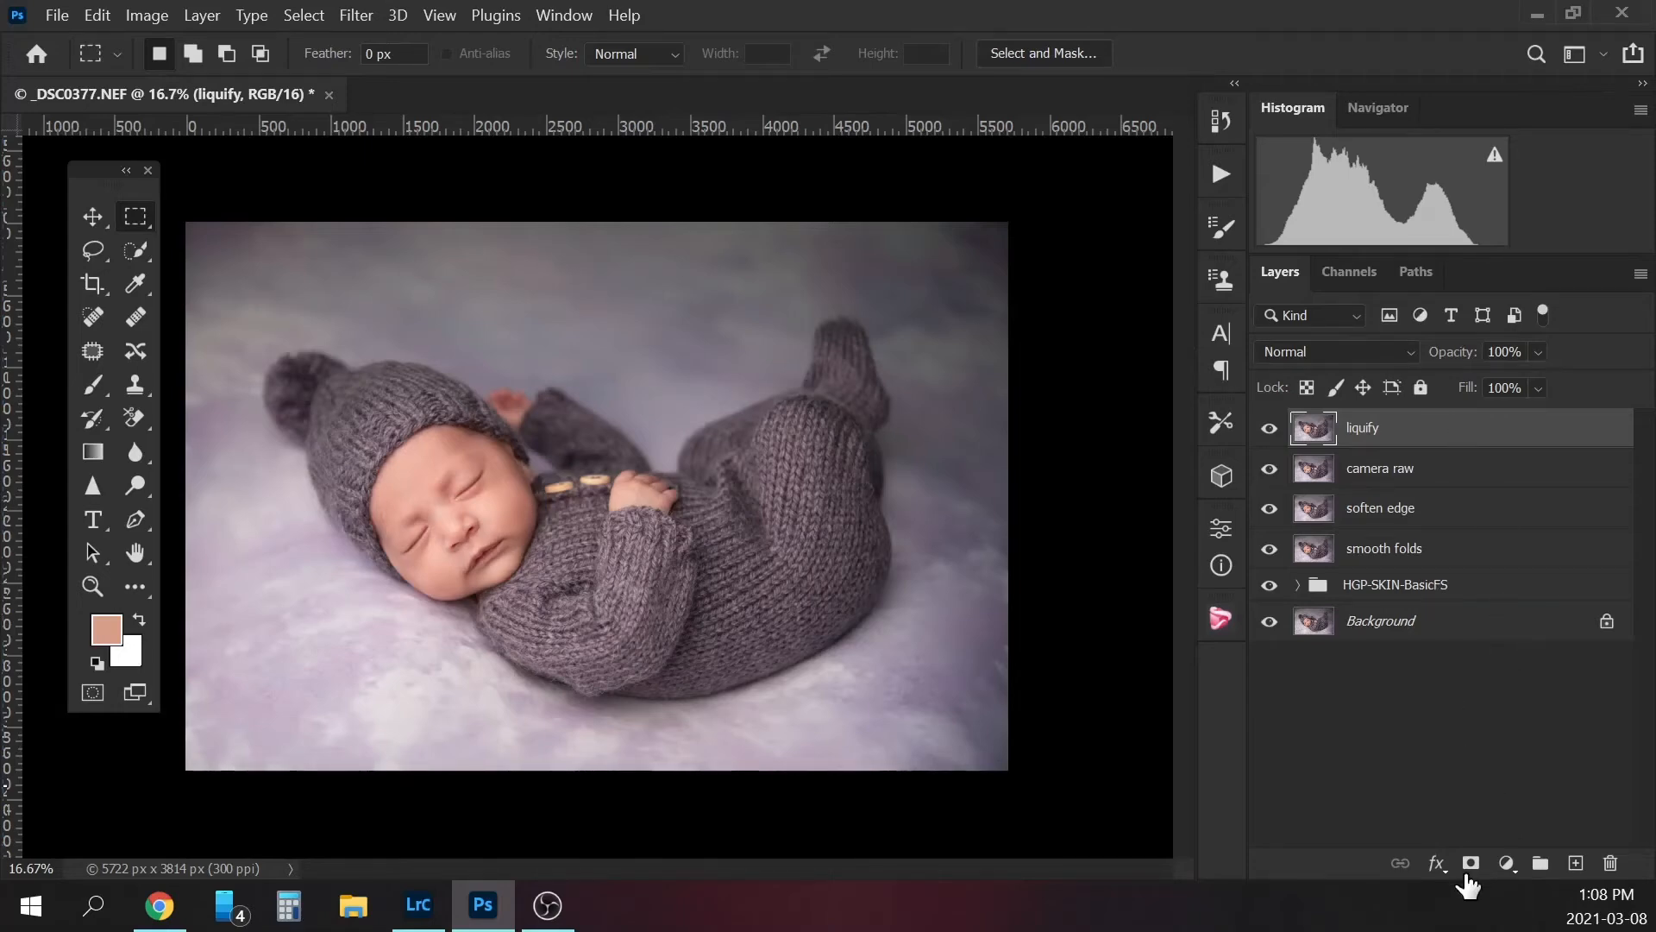
- Add a Solid Color fill layer above the liquify layer with the pink color e9678f
{"action": "left_click", "coordinate": [1507, 864]}
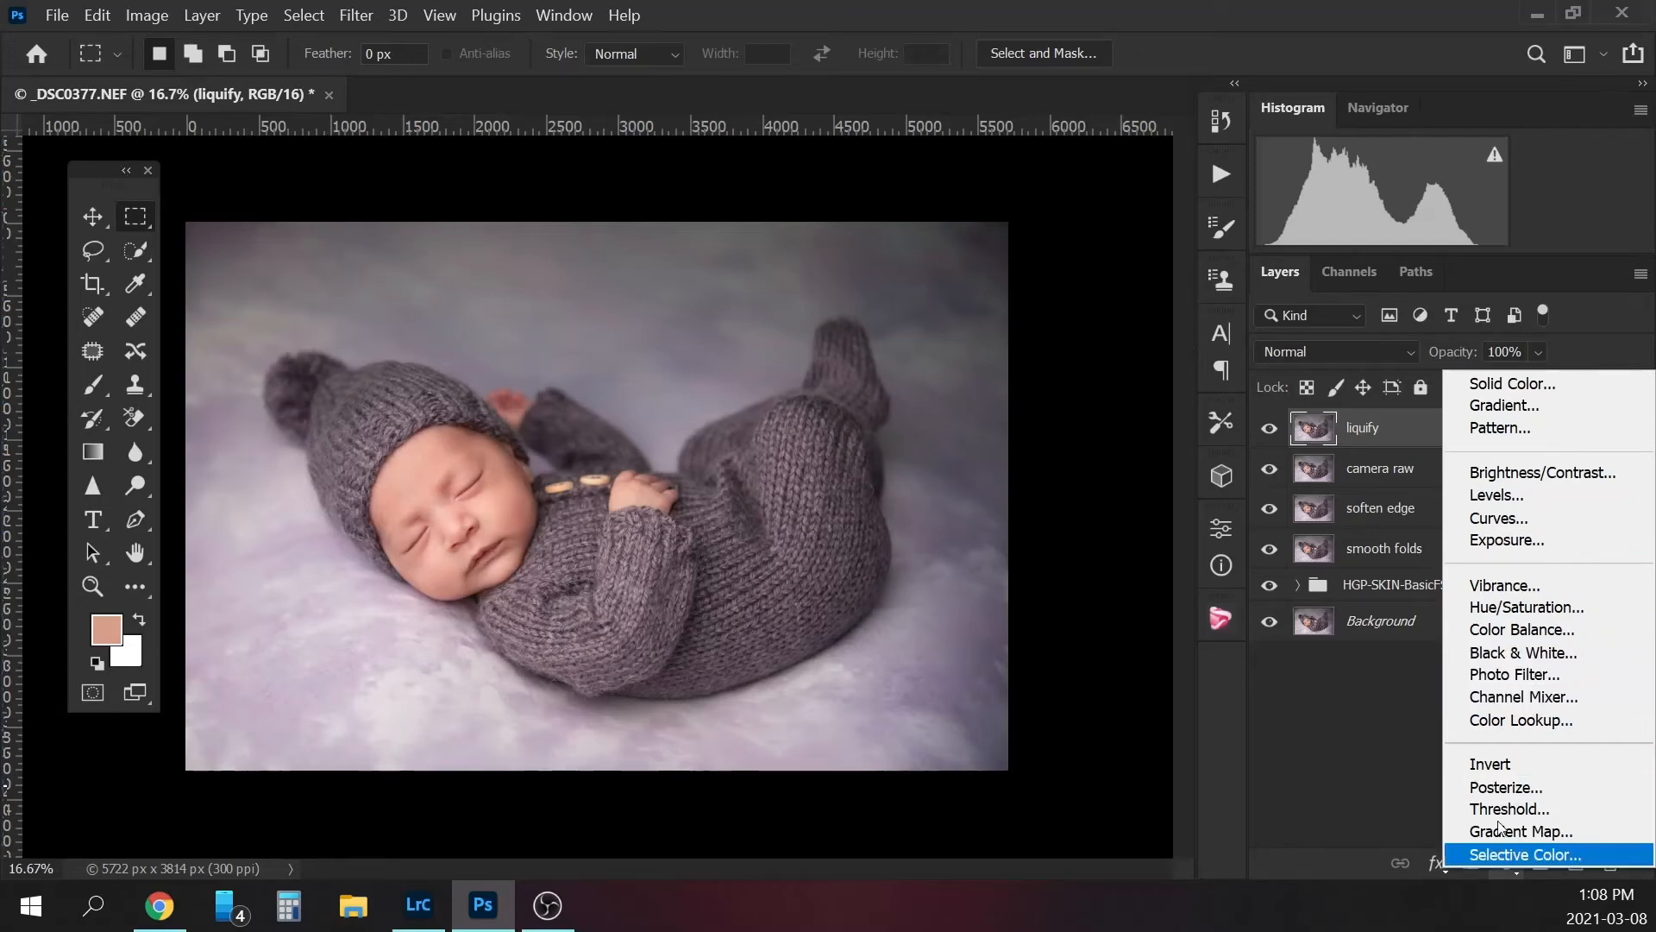
{"action": "left_click", "coordinate": [1524, 380]}
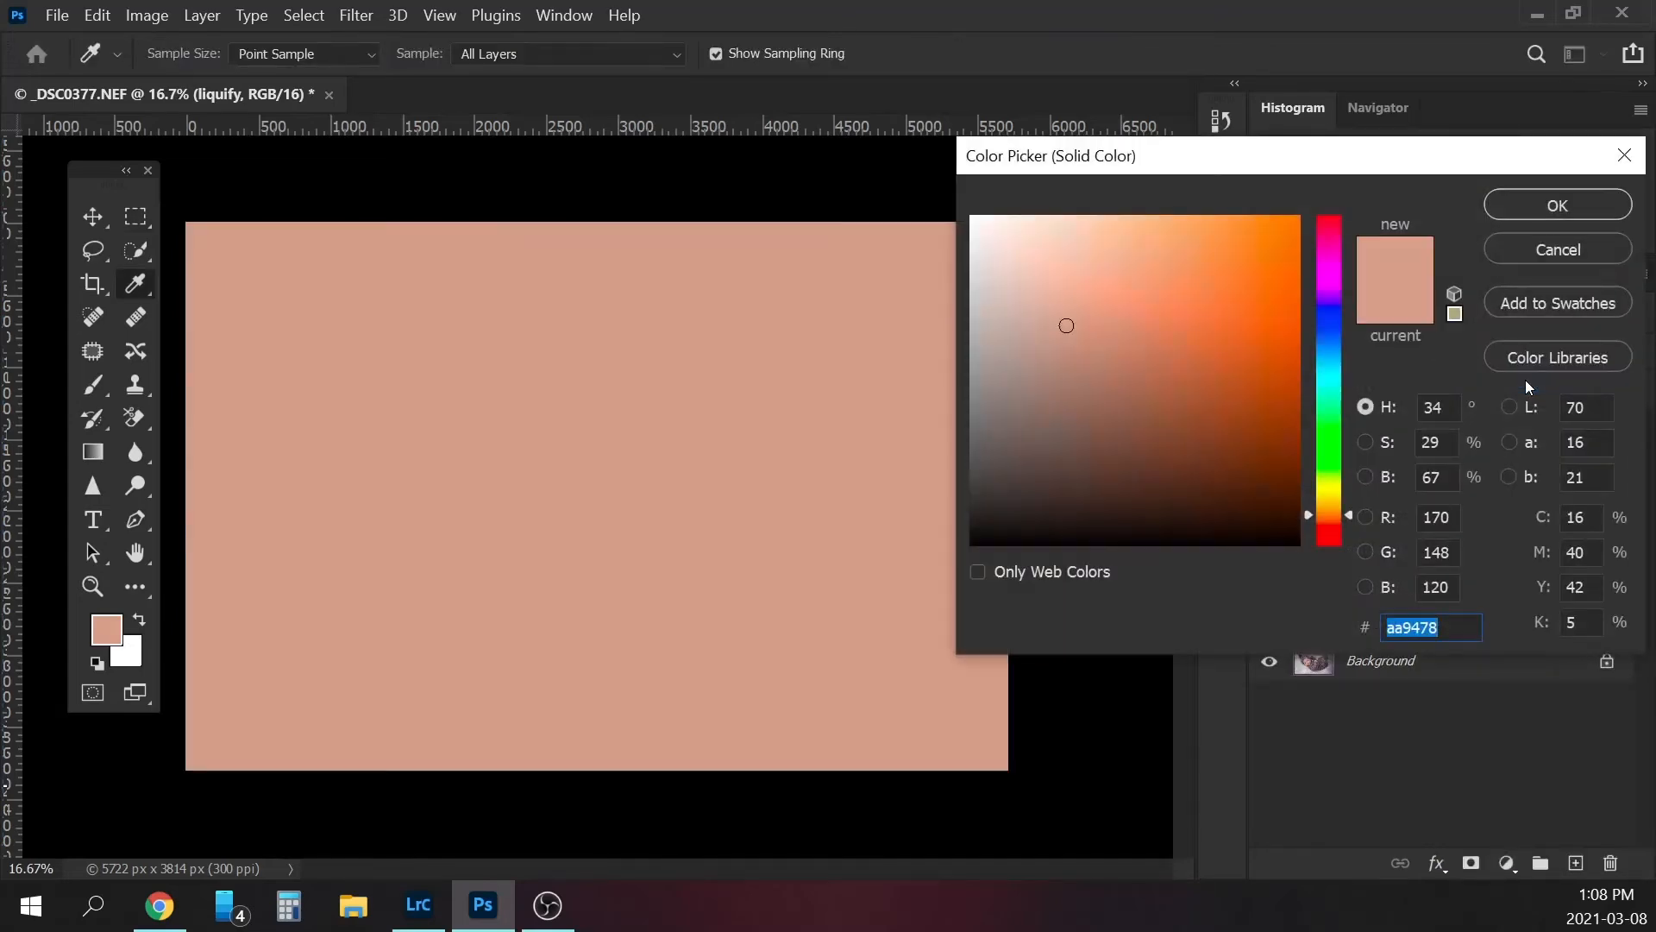
{"action": "left_click_drag", "start_coordinate": [1345, 516], "coordinate": [1354, 238]}
{"action": "left_click_drag", "start_coordinate": [1191, 247], "coordinate": [1153, 242]}
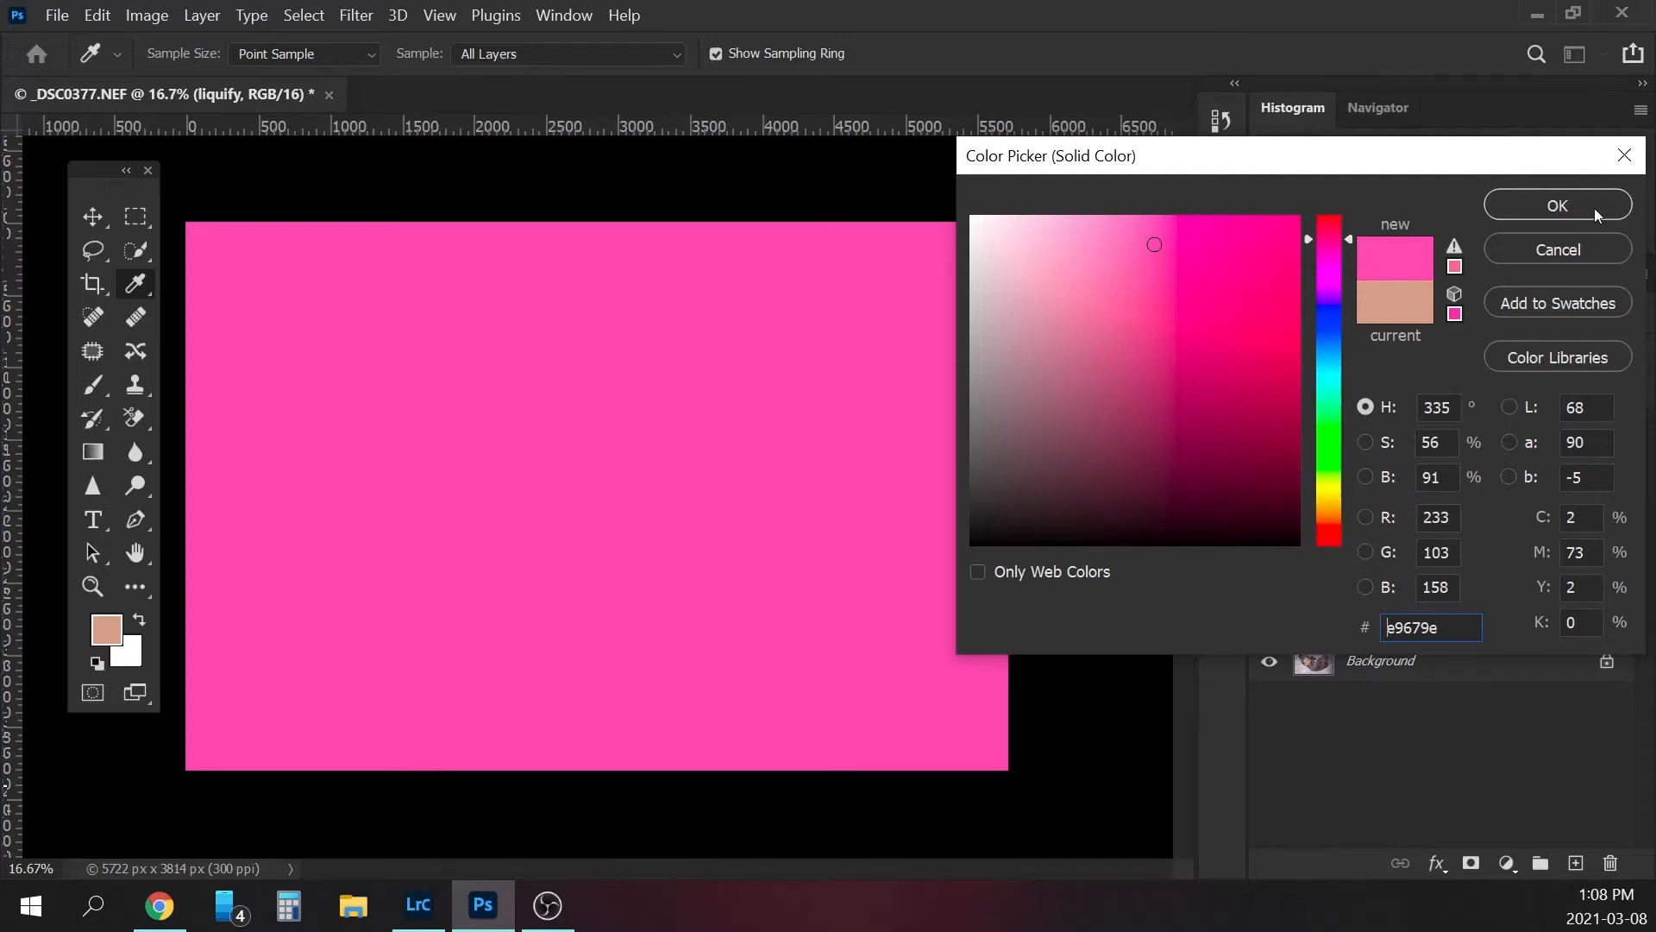
{"action": "left_click_drag", "start_coordinate": [1351, 245], "coordinate": [1351, 239]}
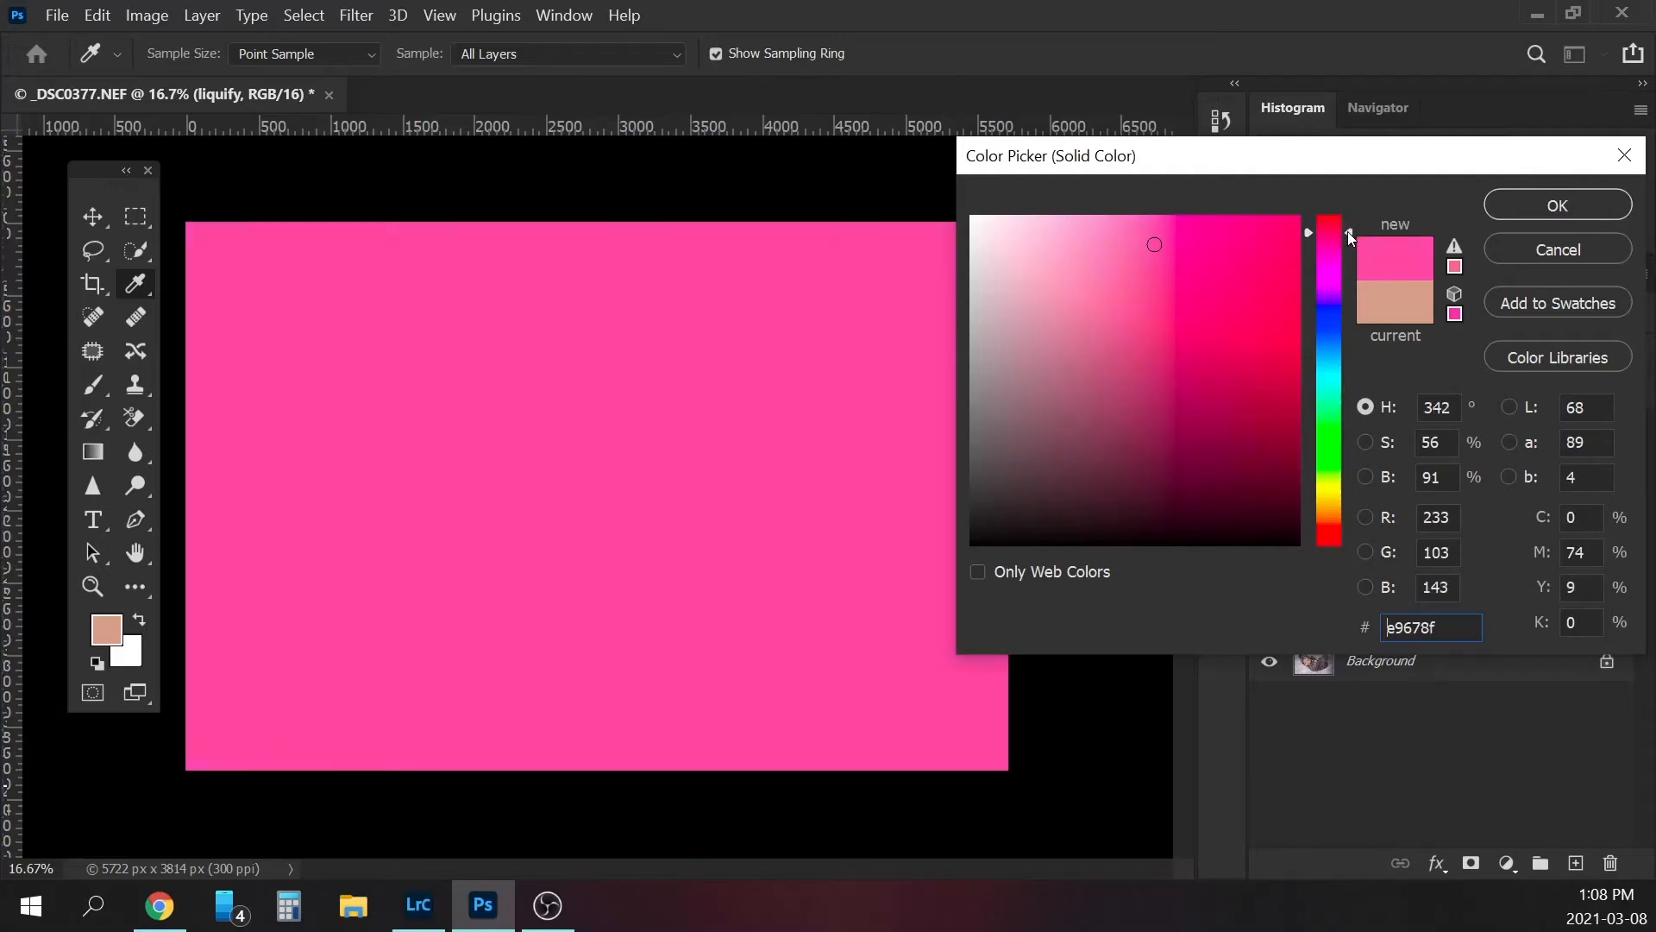
{"action": "left_click", "coordinate": [1585, 205]}
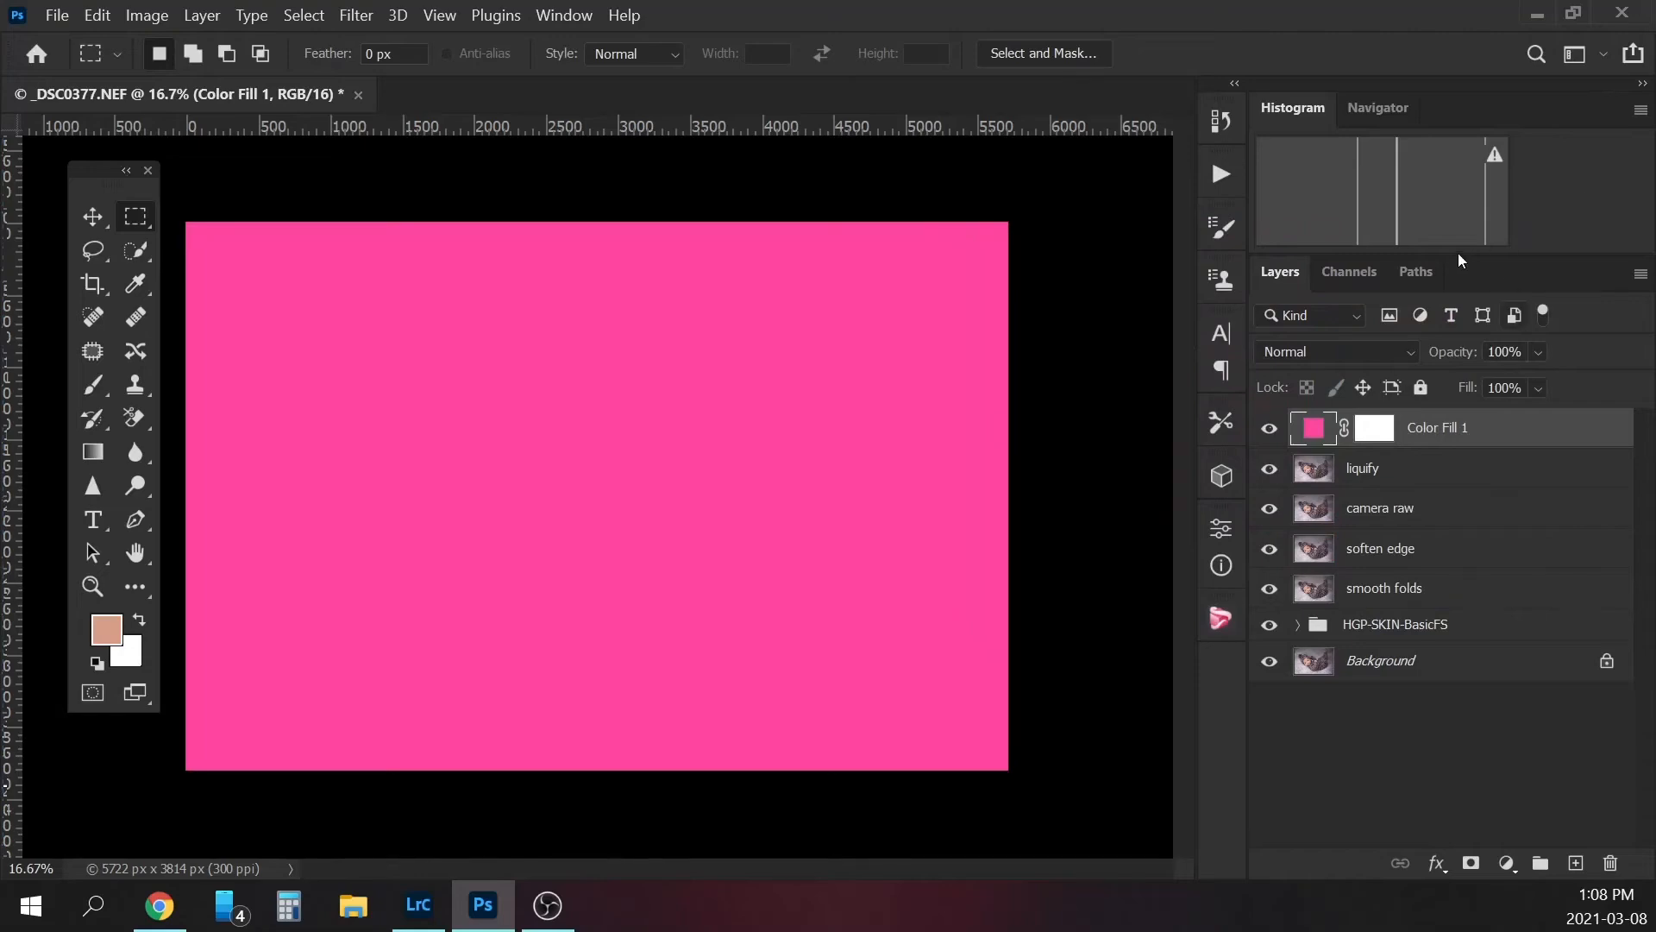
- Set the pink fill layer to Color blend mode at 20% opacity and invert its mask to black
{"action": "left_click", "coordinate": [1306, 350]}
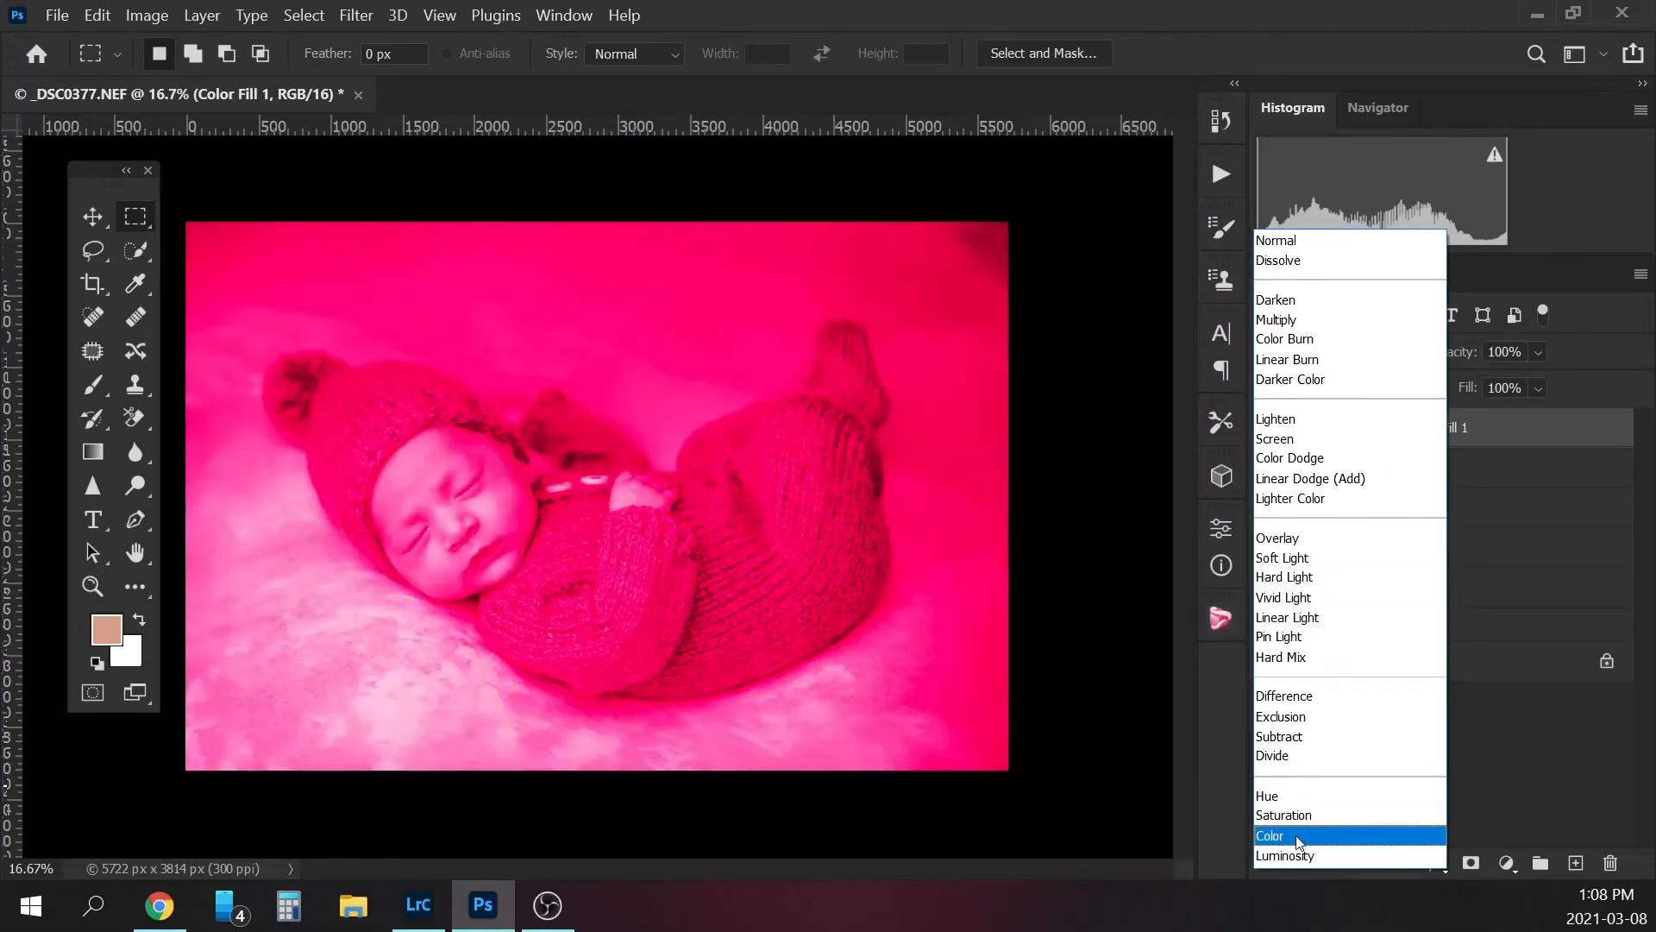
{"action": "left_click", "coordinate": [1297, 837]}
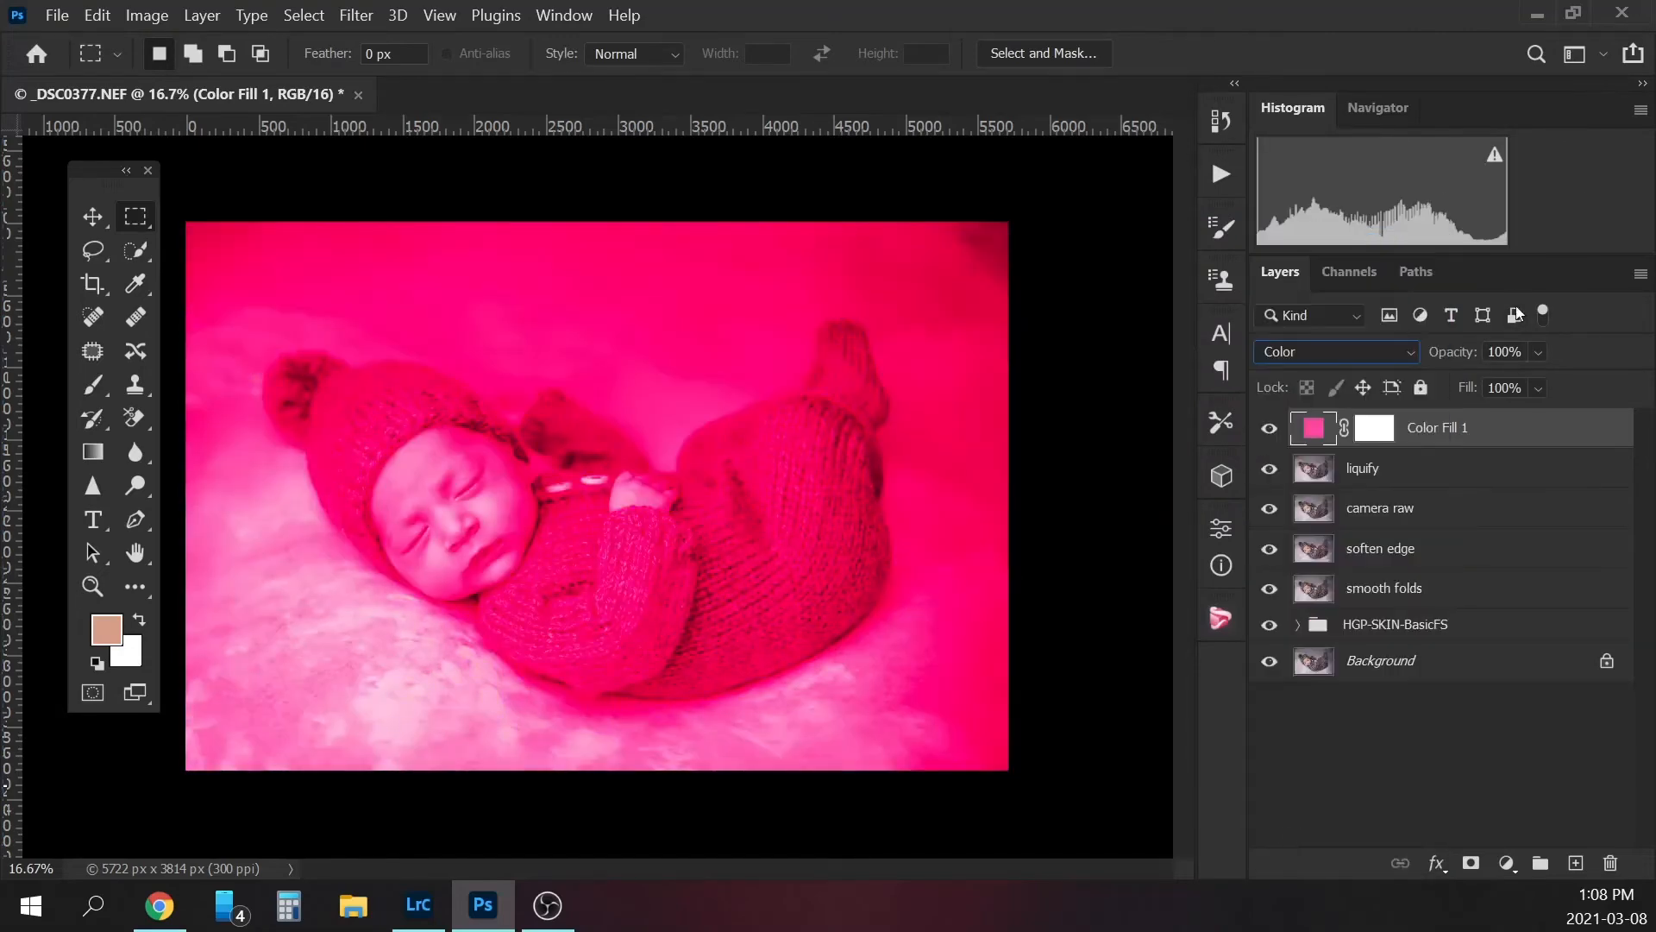
{"action": "left_click_drag", "start_coordinate": [1519, 352], "coordinate": [1460, 324]}
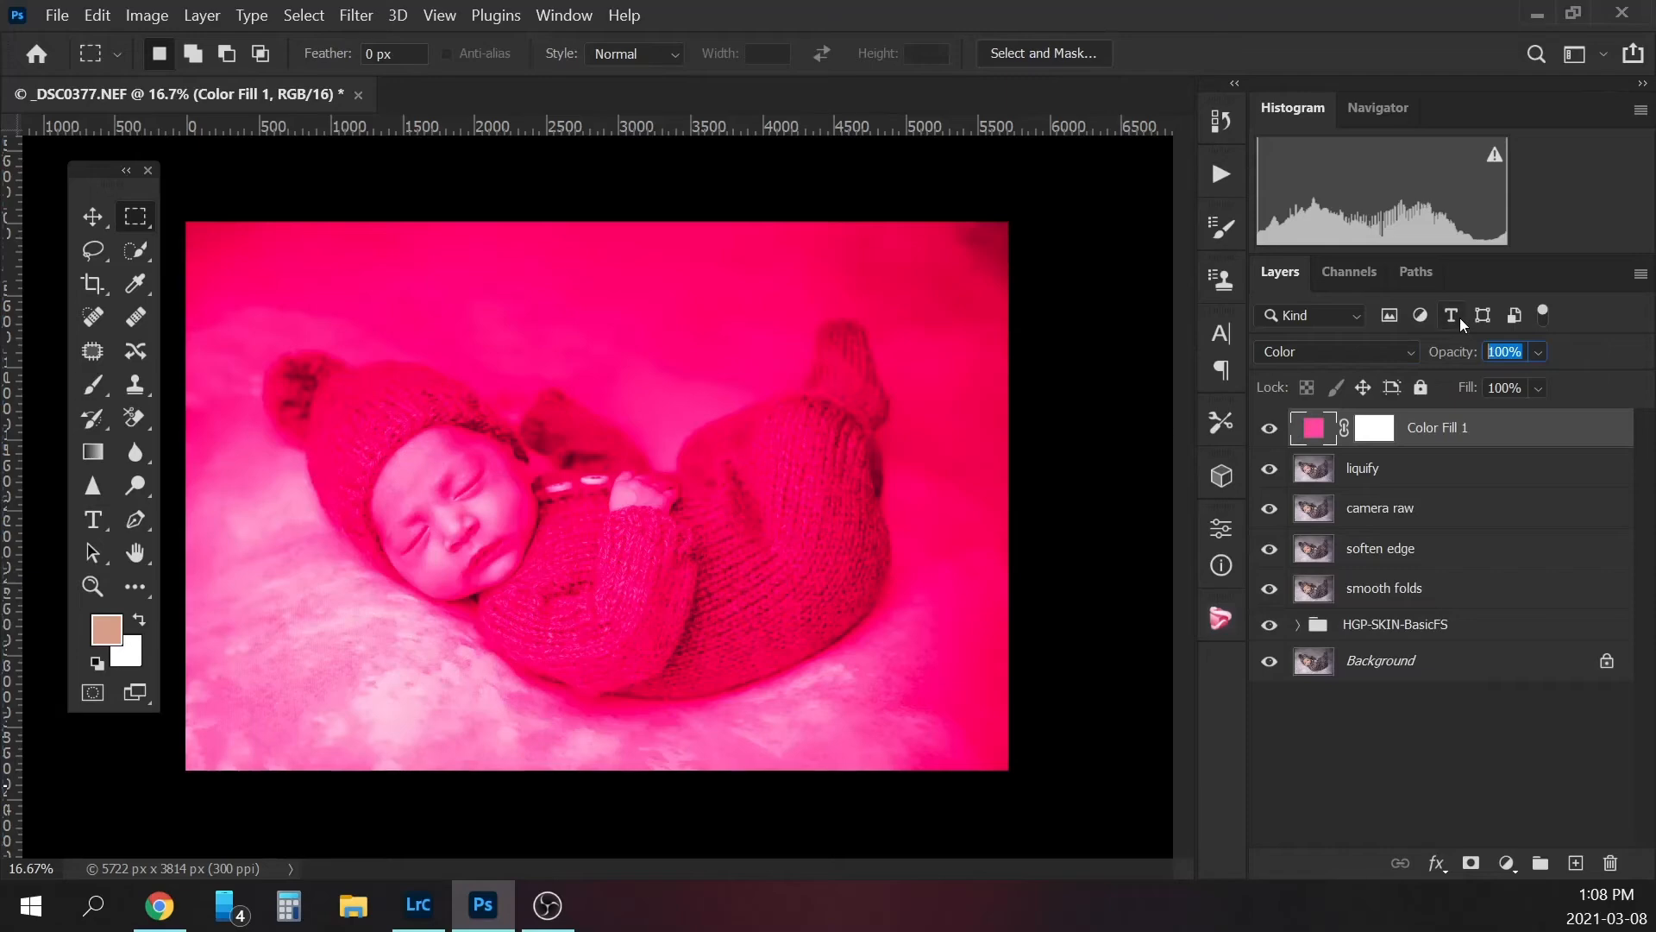
{"action": "type", "text": "20"}
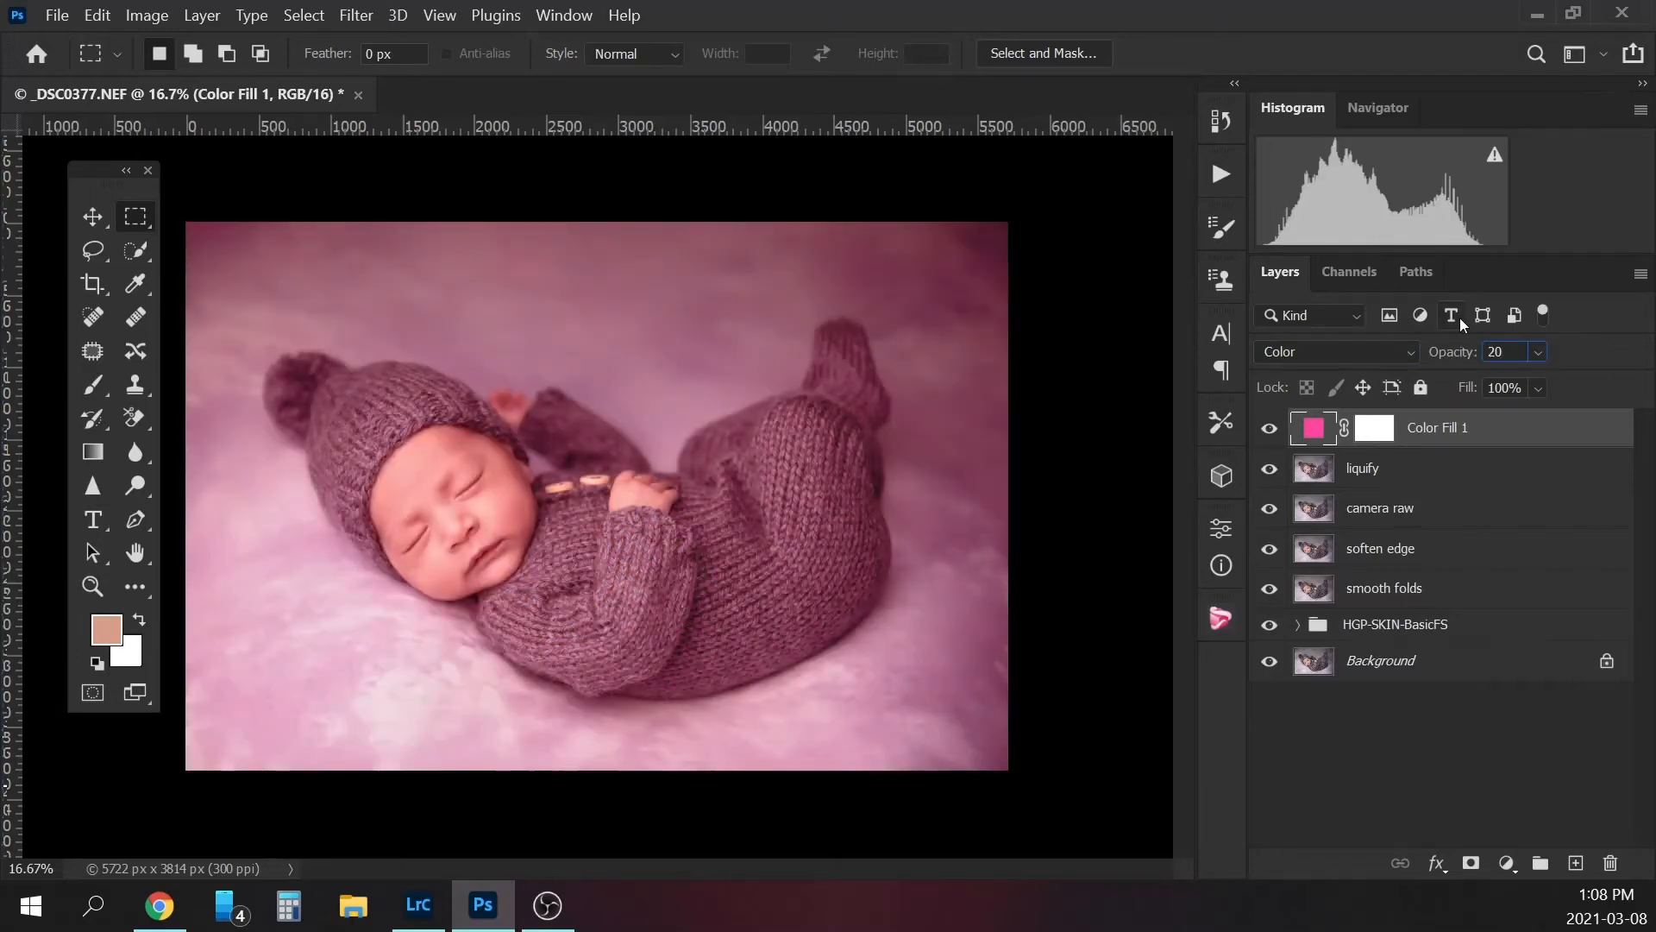
{"action": "key", "text": "Return"}
{"action": "left_click", "coordinate": [1375, 428]}
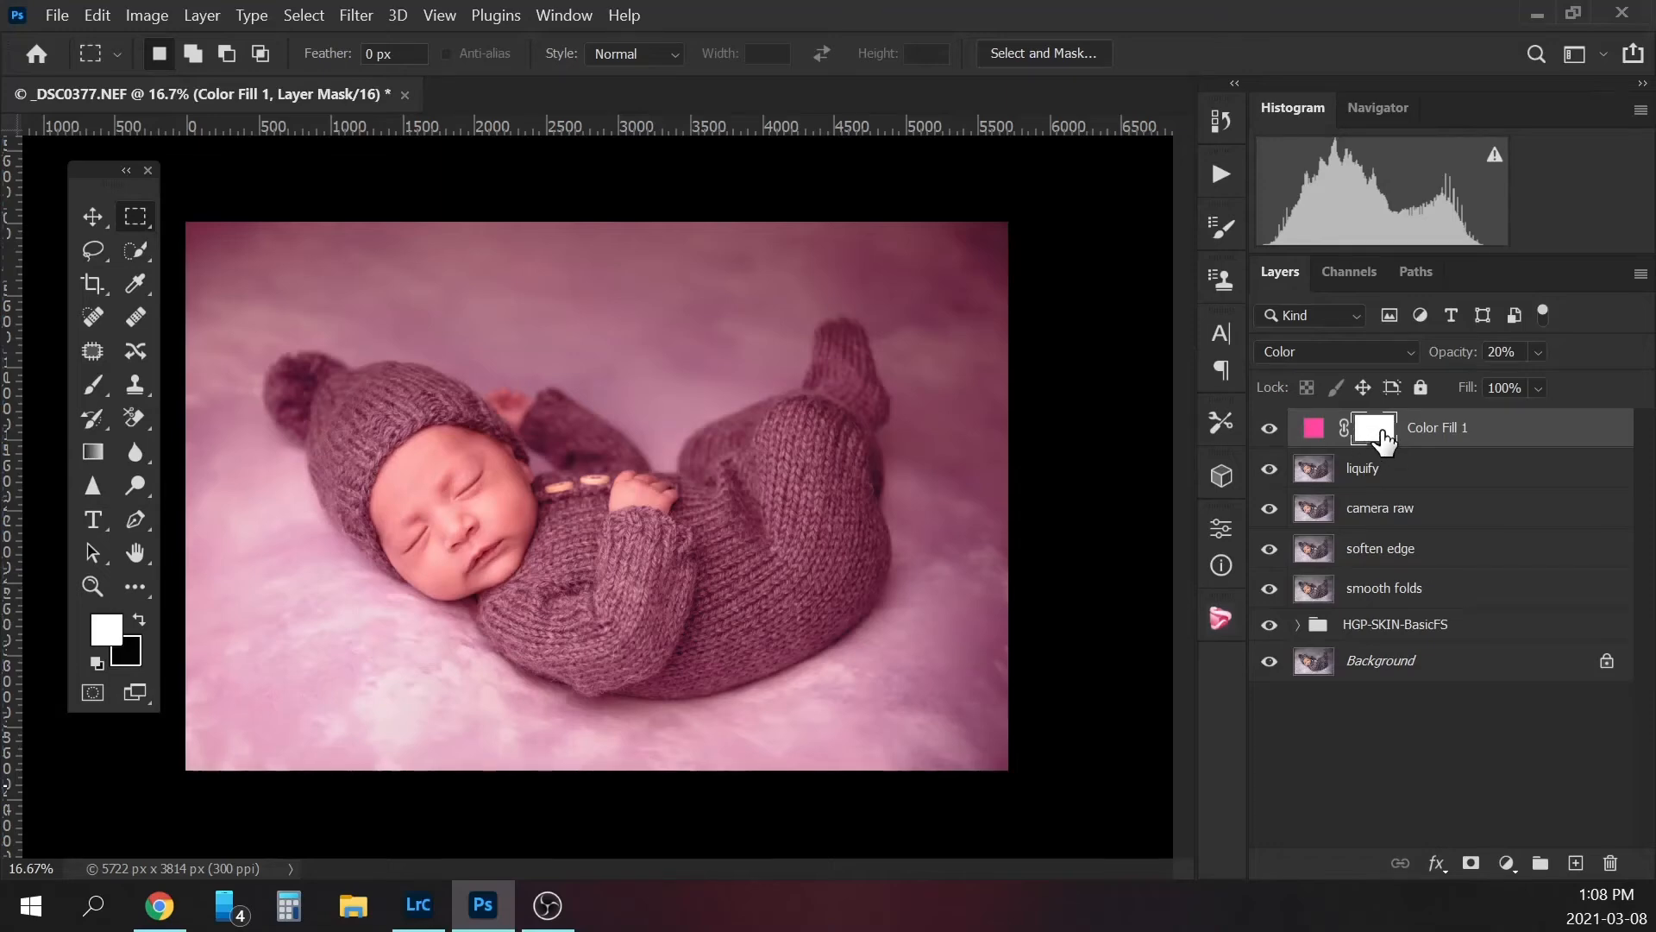
{"action": "key", "text": "ctrl+i"}
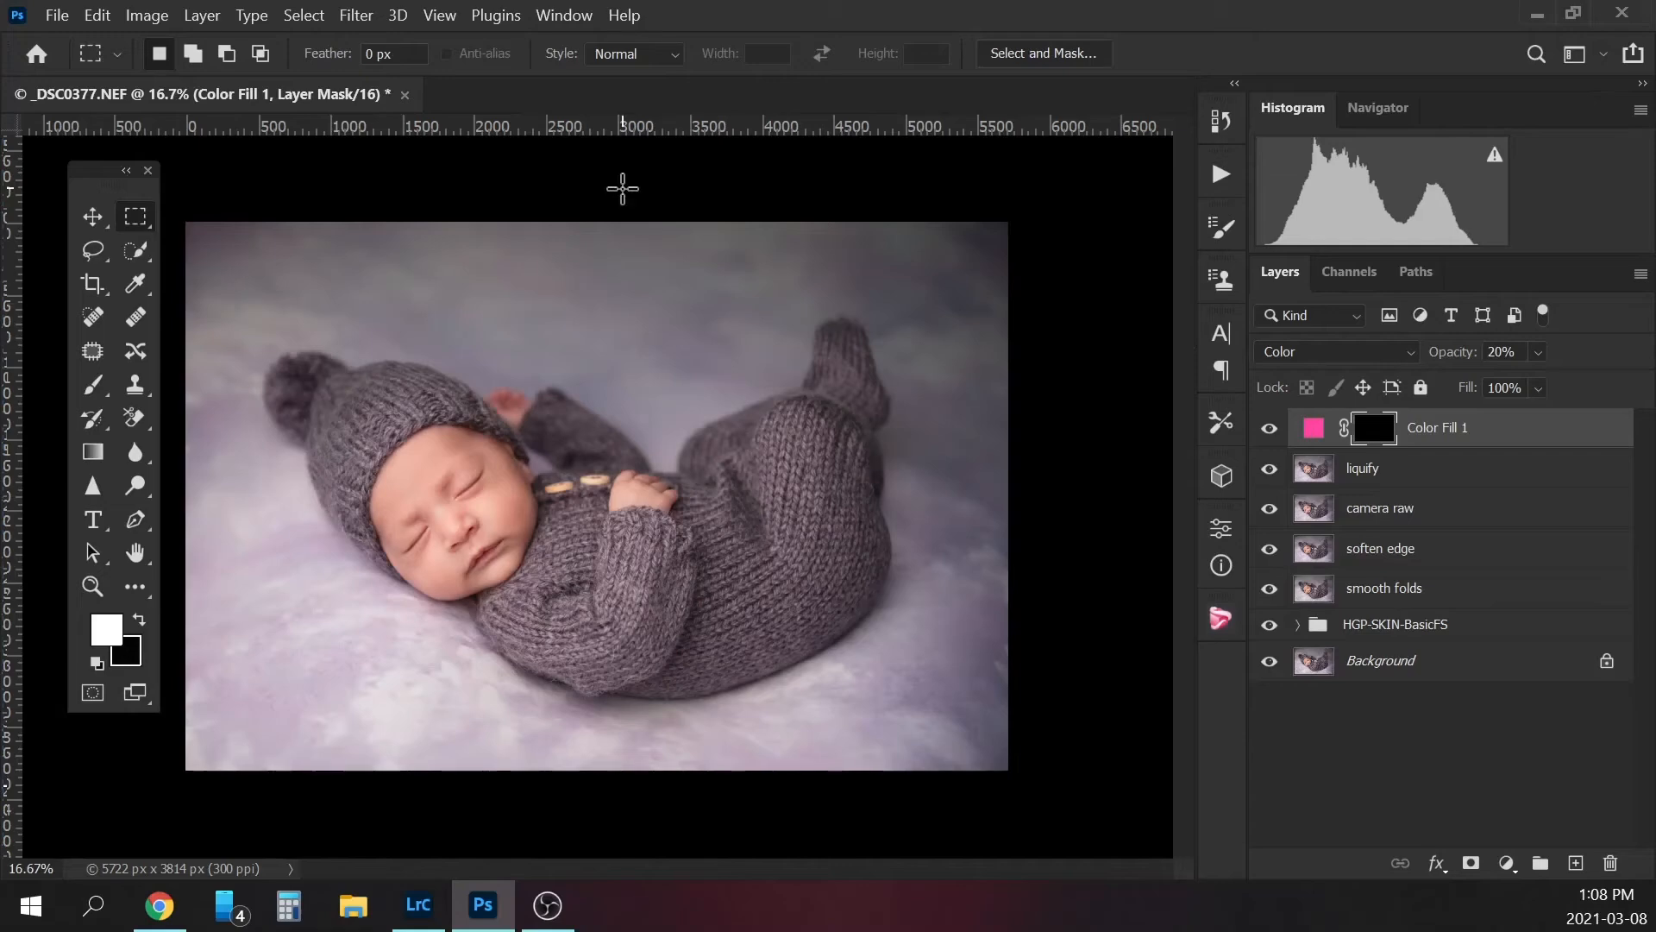
- Paint white over both of the baby's cheeks on the fill layer's mask with a soft brush, sized 400 px and reduced to 250 px
{"action": "left_click", "coordinate": [93, 385]}
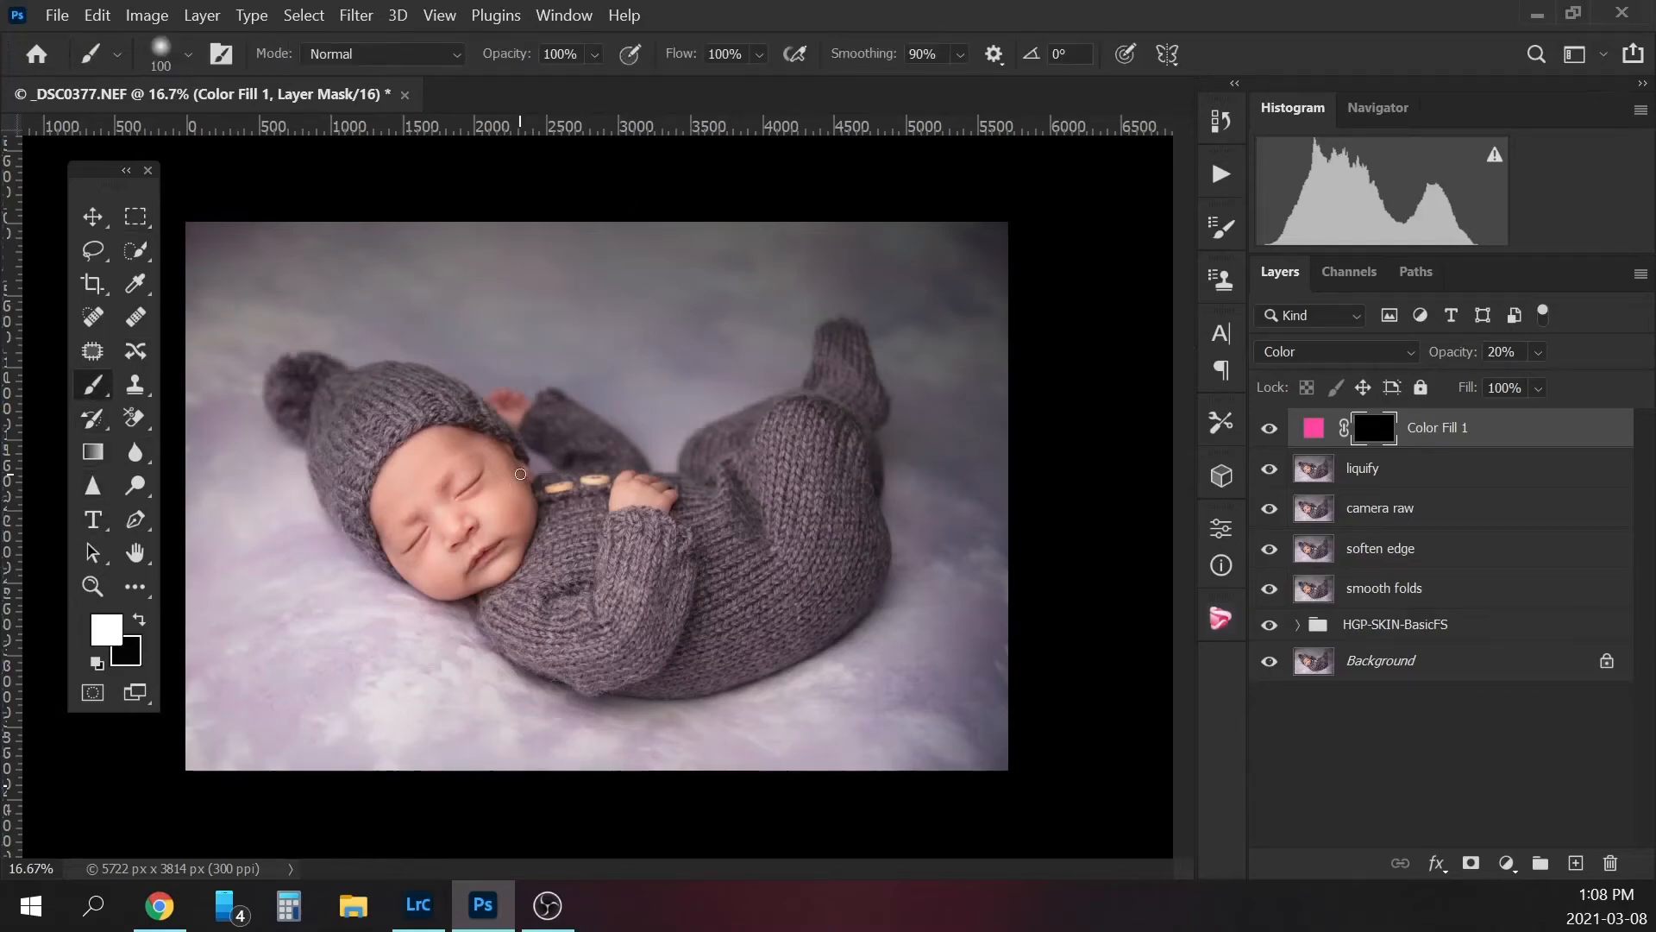
{"action": "key", "text": "bracketright"}
{"action": "key", "text": "bracketright"}
{"action": "left_click", "coordinate": [188, 54]}
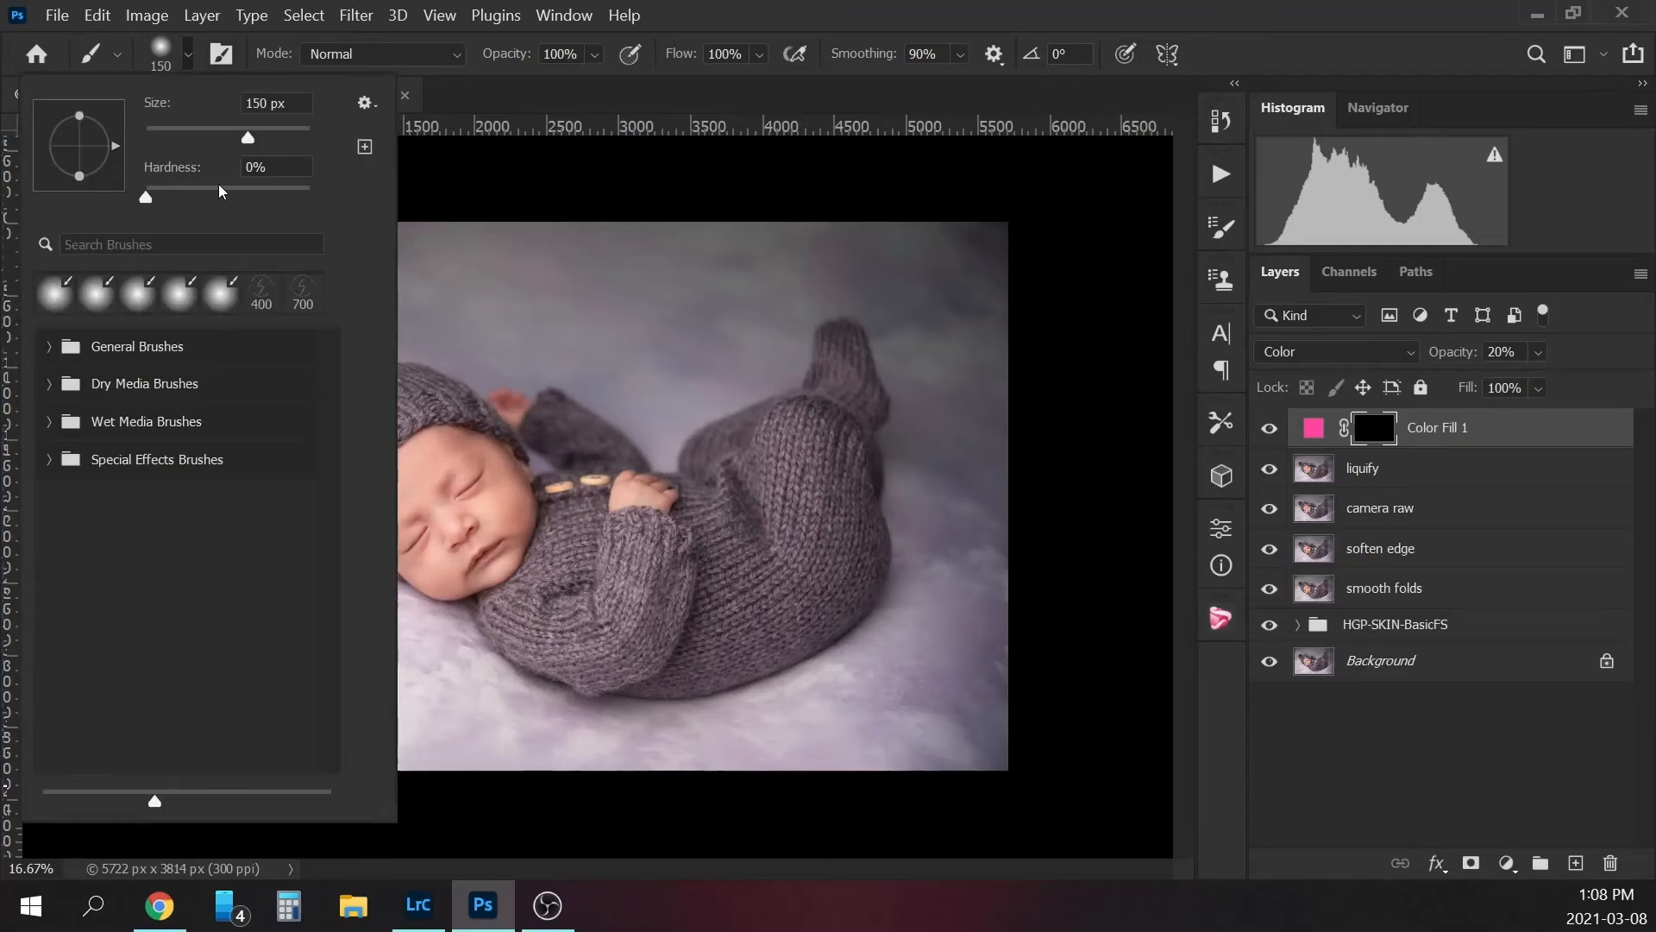
{"action": "left_click", "coordinate": [179, 62]}
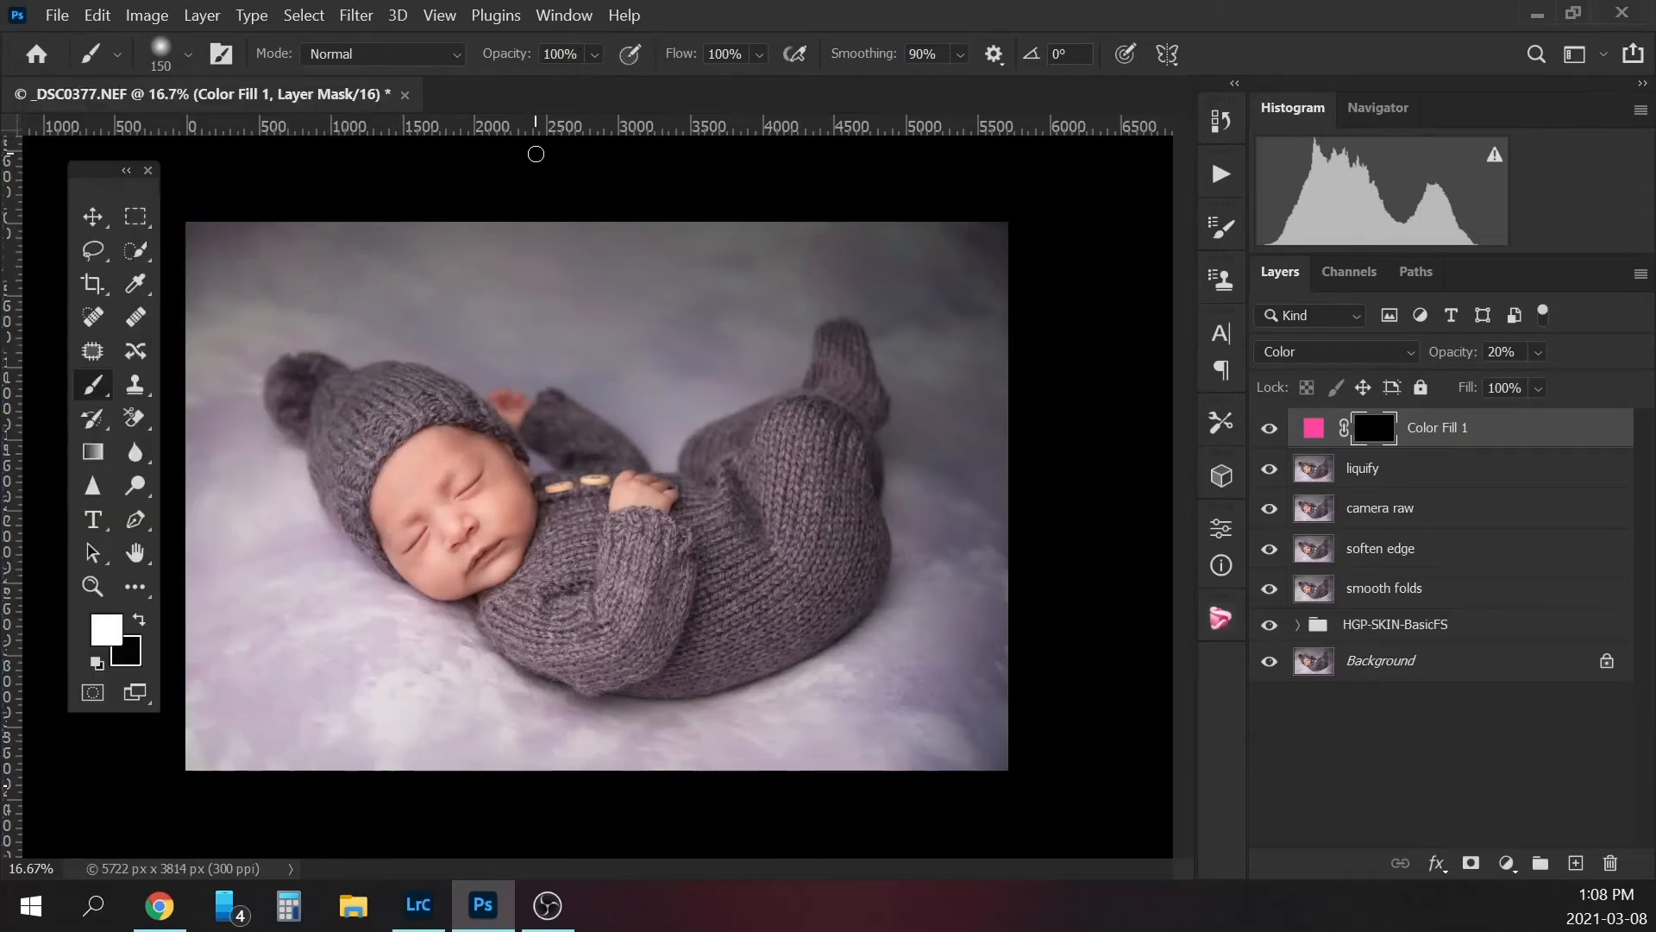
{"action": "key", "text": "bracketright"}
{"action": "key", "text": "bracketright"}
{"action": "key", "text": "bracketright"}
{"action": "key", "text": "bracketright"}
{"action": "key", "text": "bracketright"}
{"action": "key", "text": "ctrl+equal"}
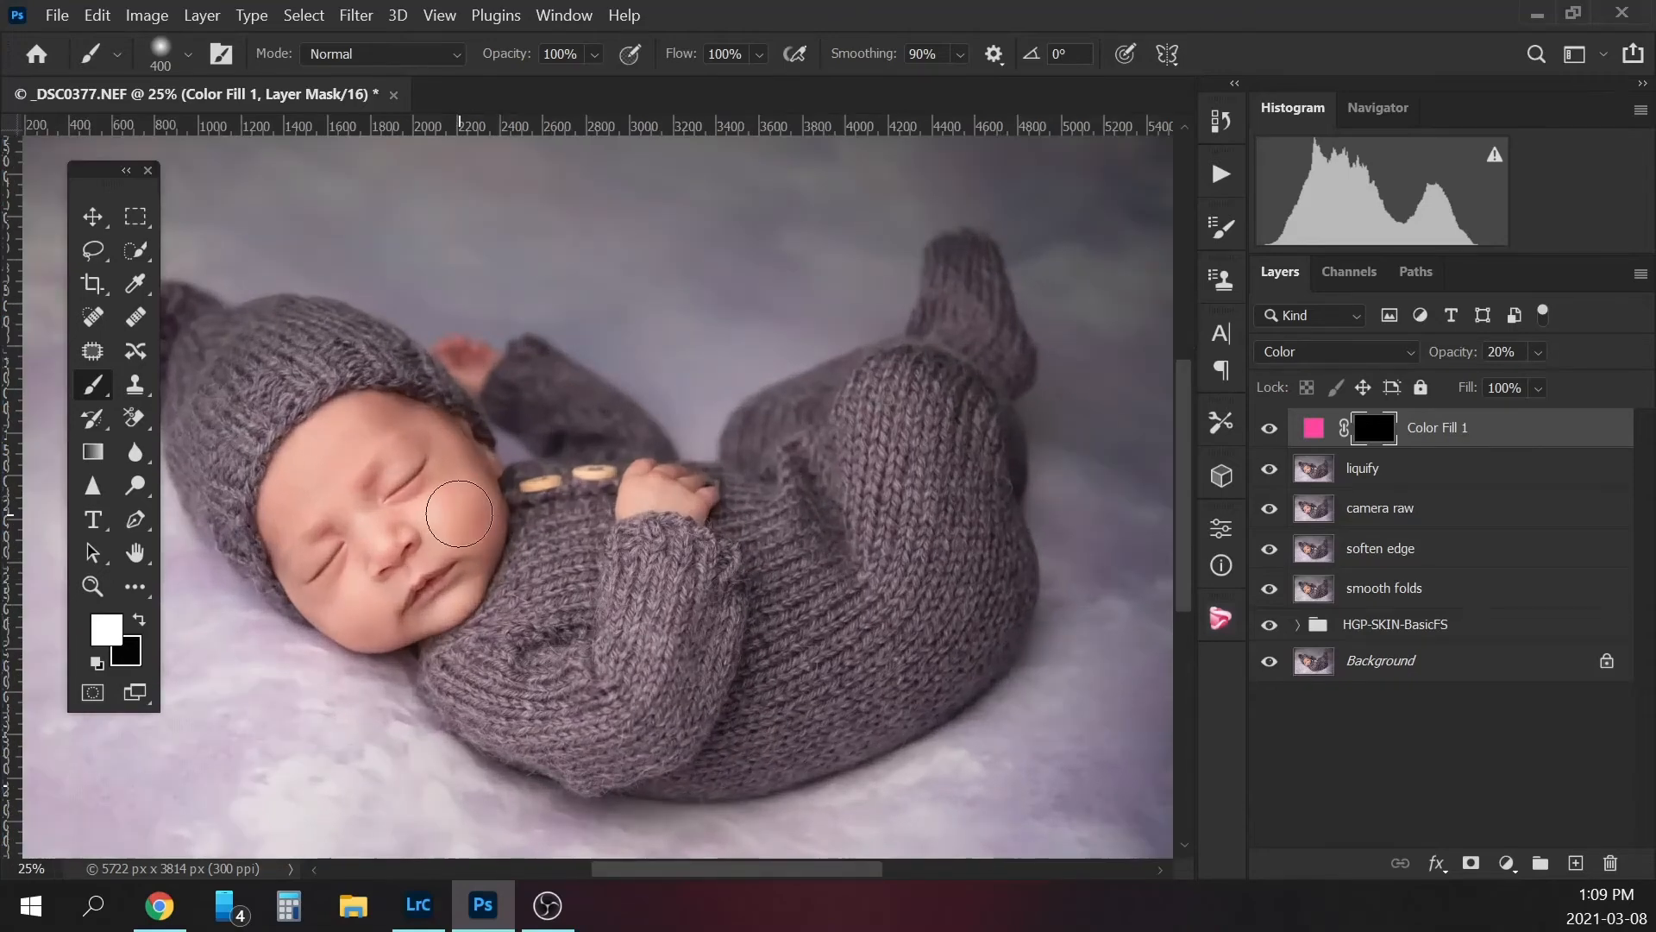
{"action": "left_click_drag", "start_coordinate": [459, 513], "coordinate": [464, 509]}
{"action": "key", "text": "bracketleft"}
{"action": "key", "text": "bracketleft"}
{"action": "left_click_drag", "start_coordinate": [353, 622], "coordinate": [386, 626]}
- Lower the pink fill layer's opacity to 5% and toggle its visibility to compare the cheek color
{"action": "left_click", "coordinate": [1525, 352]}
{"action": "left_click", "coordinate": [1538, 388]}
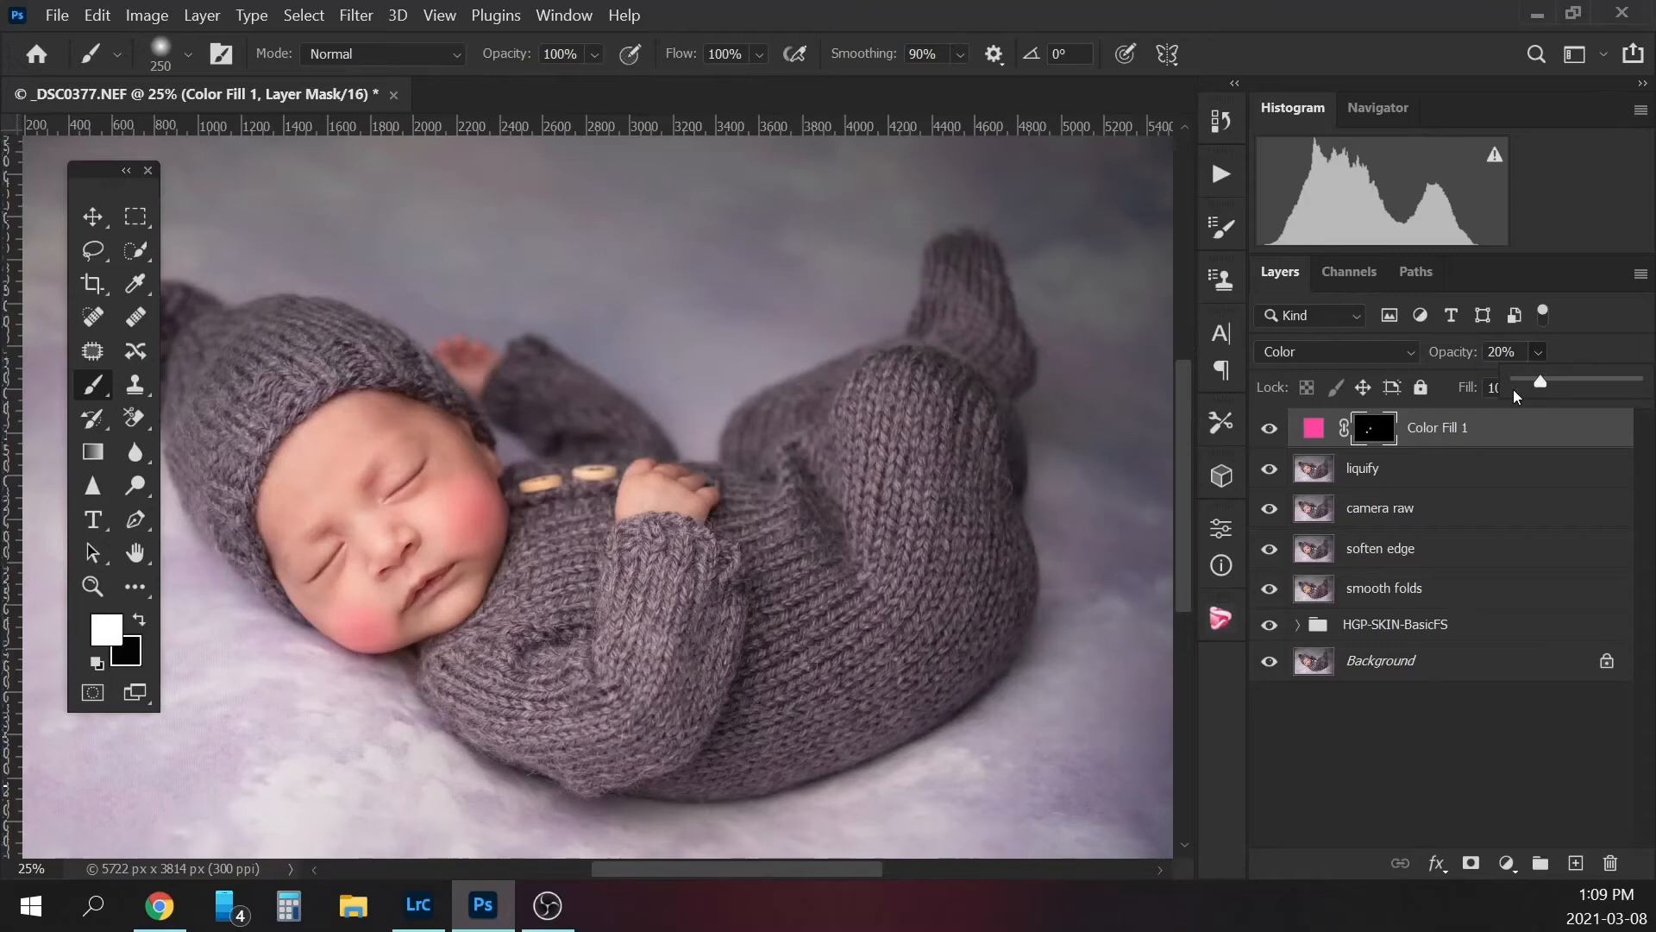
{"action": "left_click_drag", "start_coordinate": [1543, 389], "coordinate": [1524, 393]}
{"action": "left_click", "coordinate": [1268, 438]}
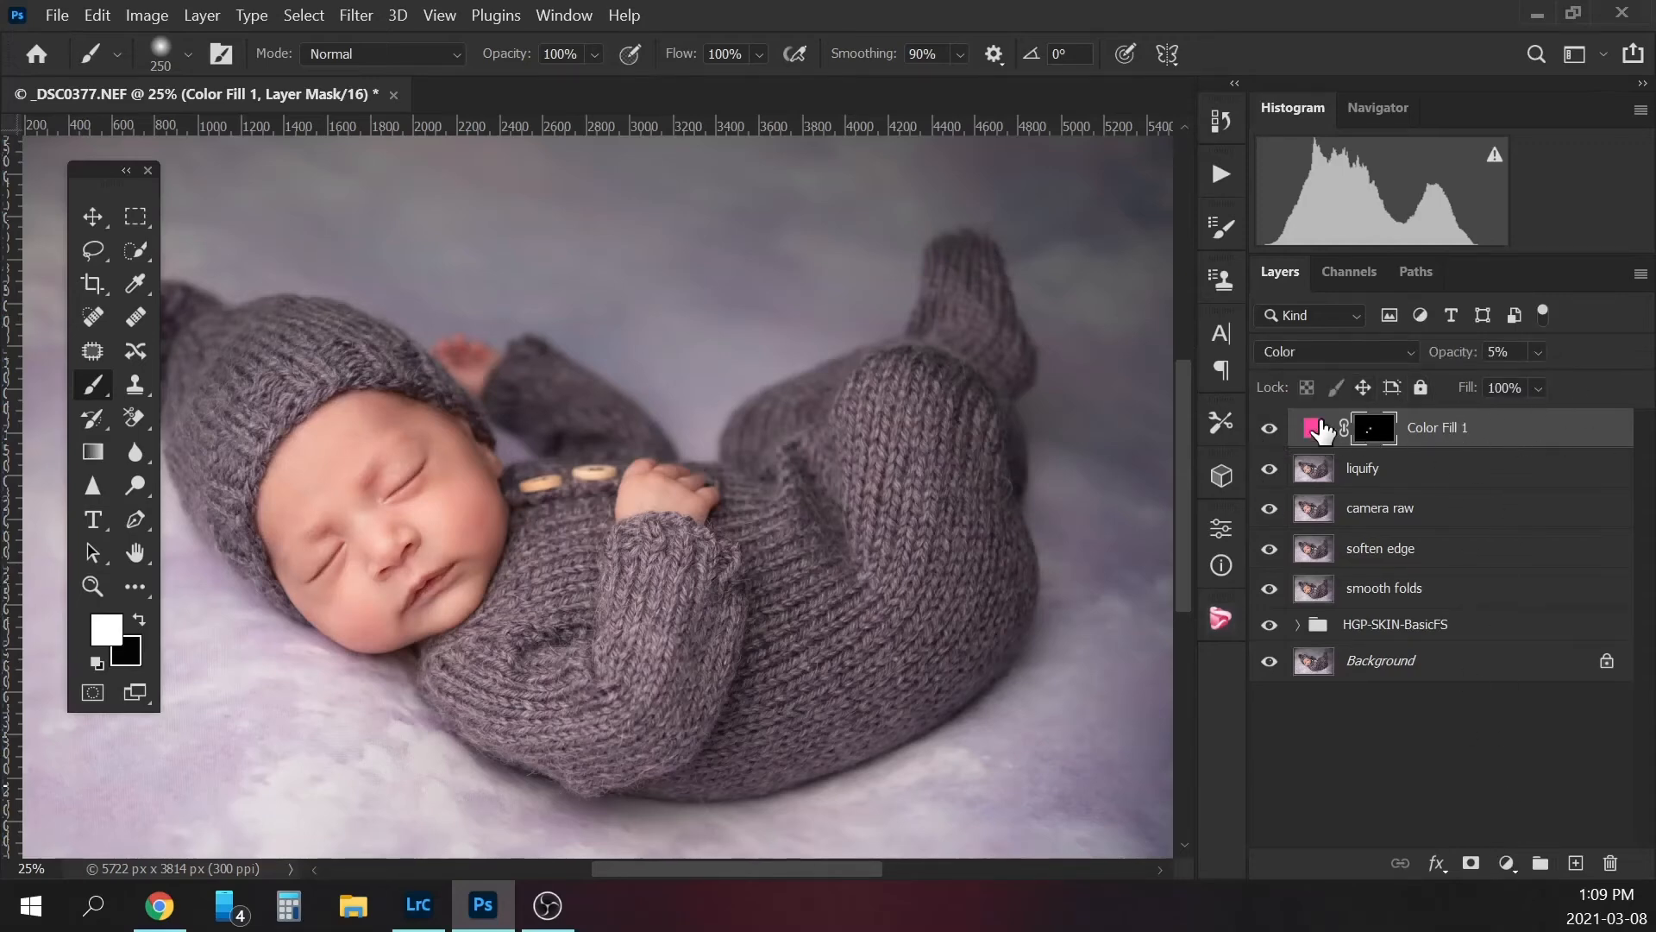
- Duplicate the pink Color Fill 1 layer and fill the copy's mask with black
{"action": "left_click_drag", "start_coordinate": [1472, 436], "coordinate": [1576, 863]}
{"action": "left_click", "coordinate": [1375, 431]}
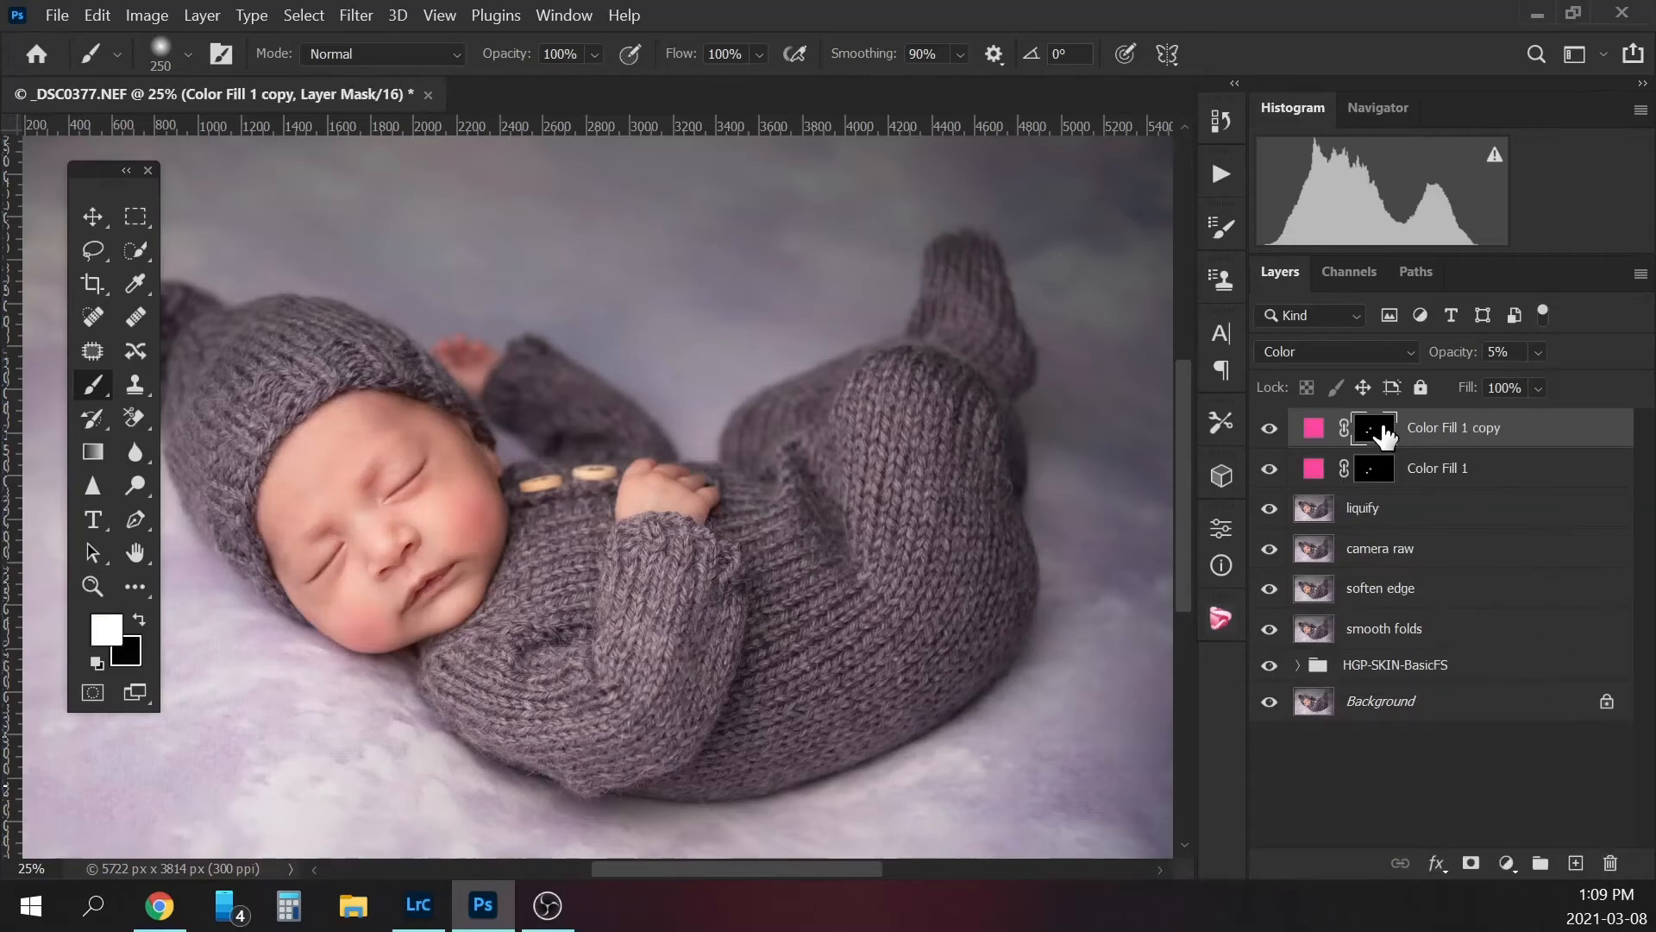
{"action": "key", "text": "ctrl+BackSpace"}
- Paint white over the baby's lips on the copied fill layer's mask with a soft 35 px brush, and toggle the layer's visibility to compare
{"action": "key", "text": "bracketleft"}
{"action": "key", "text": "bracketleft"}
{"action": "key", "text": "bracketleft"}
{"action": "key", "text": "bracketleft"}
{"action": "key", "text": "bracketleft"}
{"action": "key", "text": "bracketleft"}
{"action": "key", "text": "bracketleft"}
{"action": "key", "text": "bracketleft"}
{"action": "key", "text": "ctrl+plus"}
{"action": "key", "text": "ctrl+plus"}
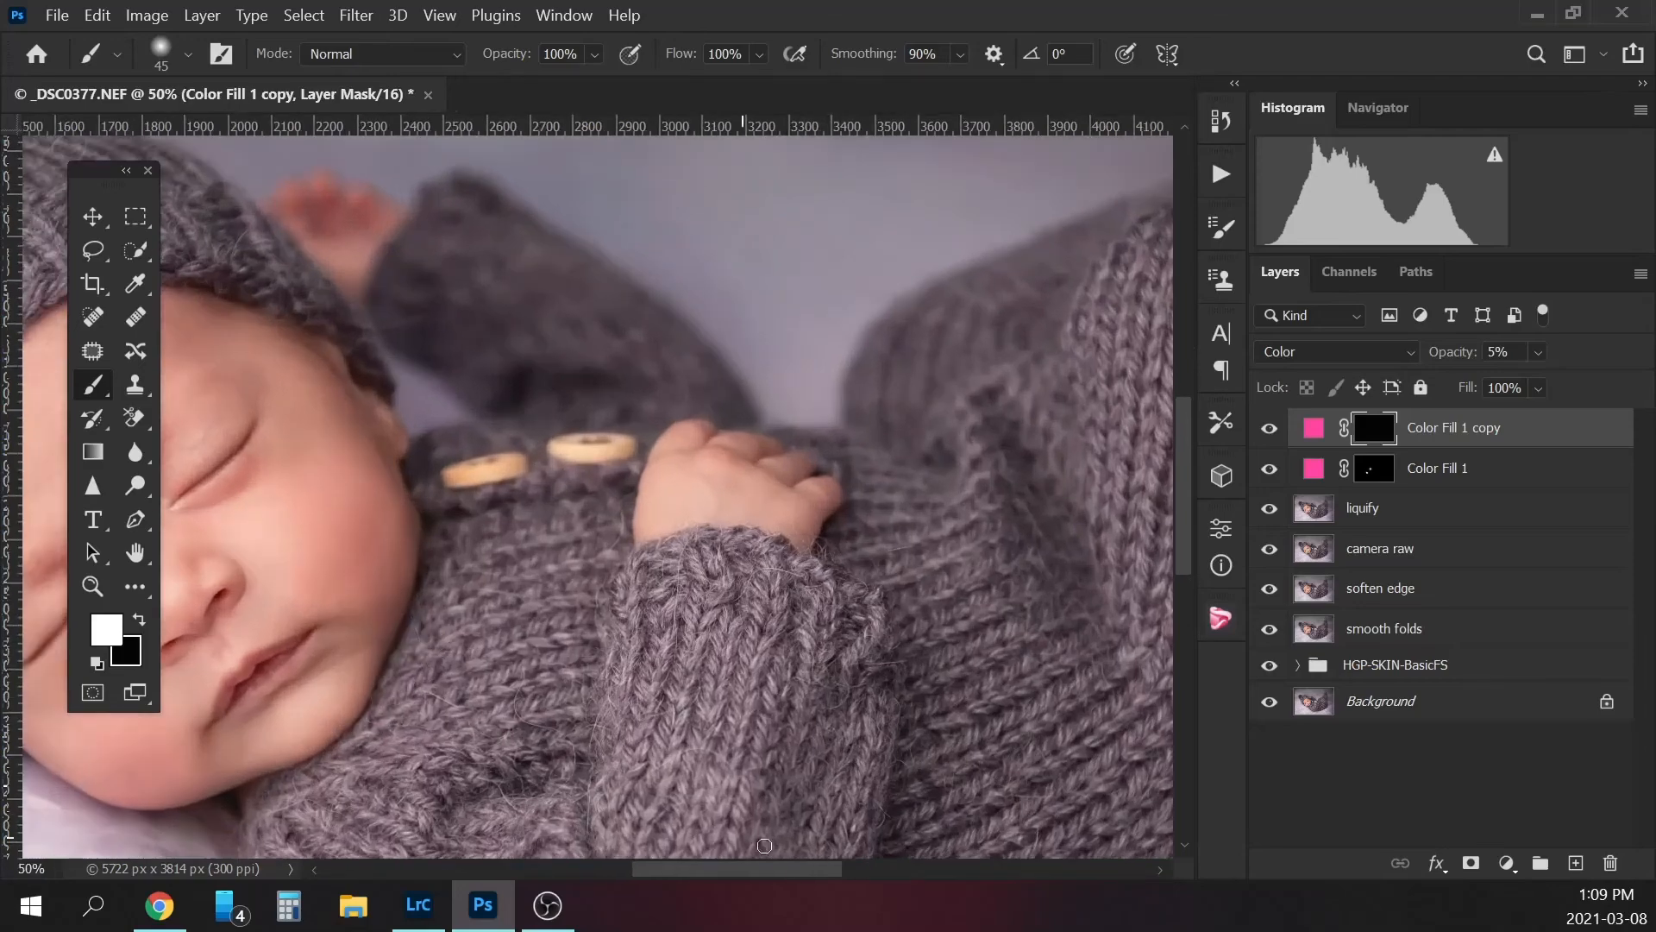
{"action": "left_click_drag", "start_coordinate": [781, 869], "coordinate": [721, 870]}
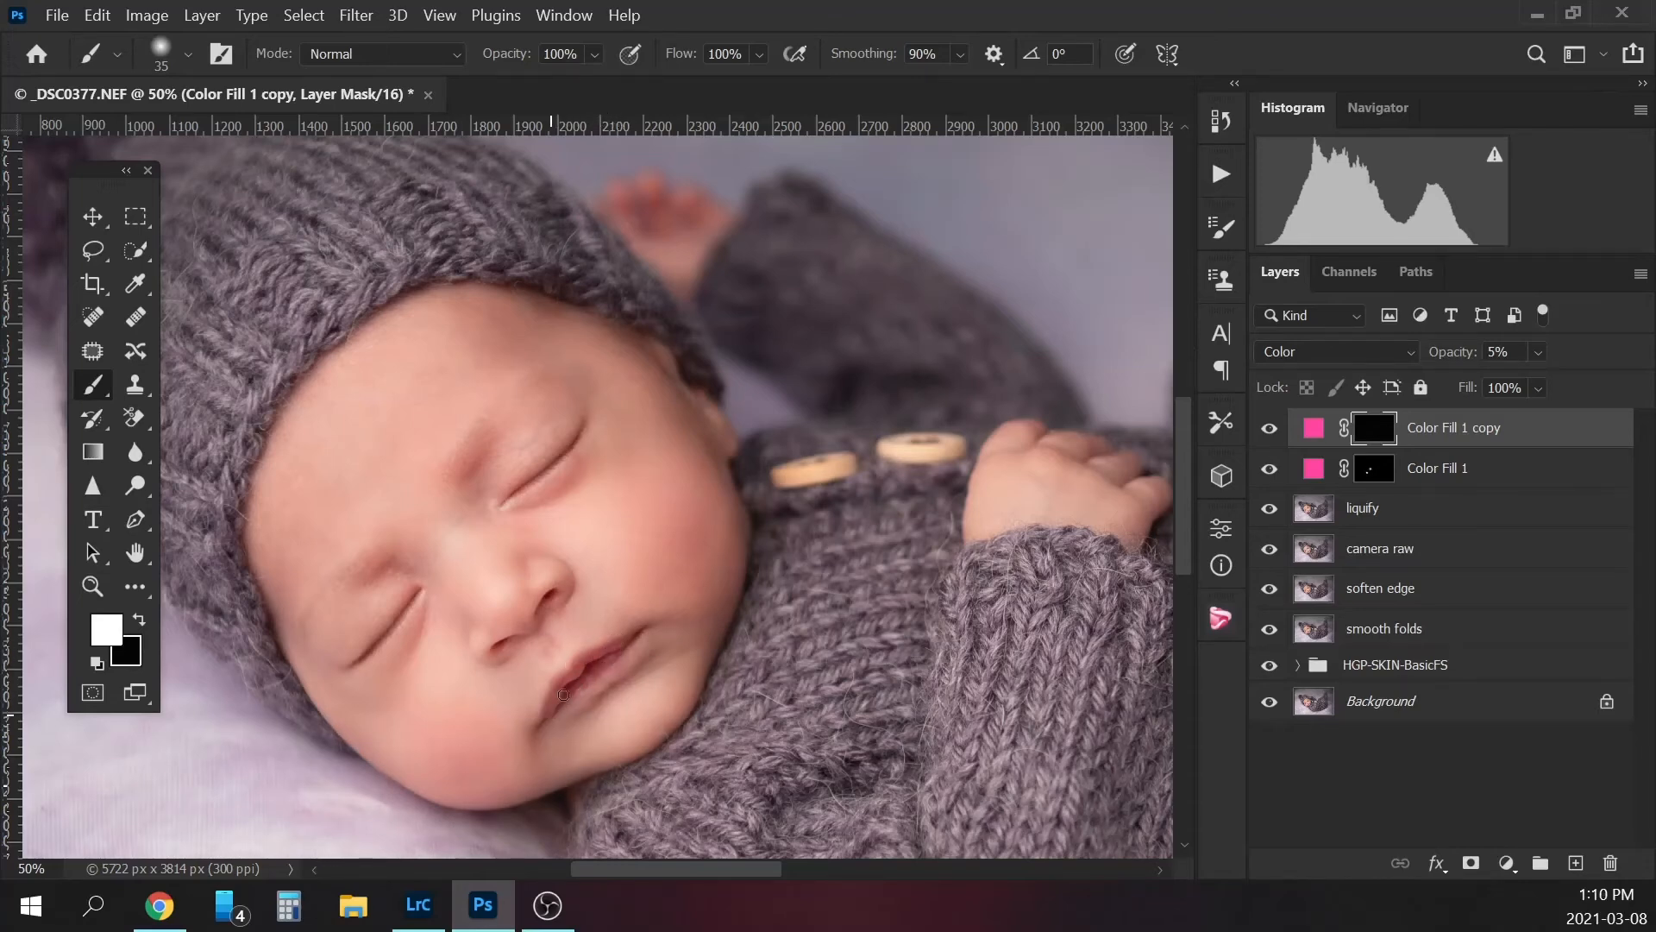
{"action": "right_click", "coordinate": [556, 710]}
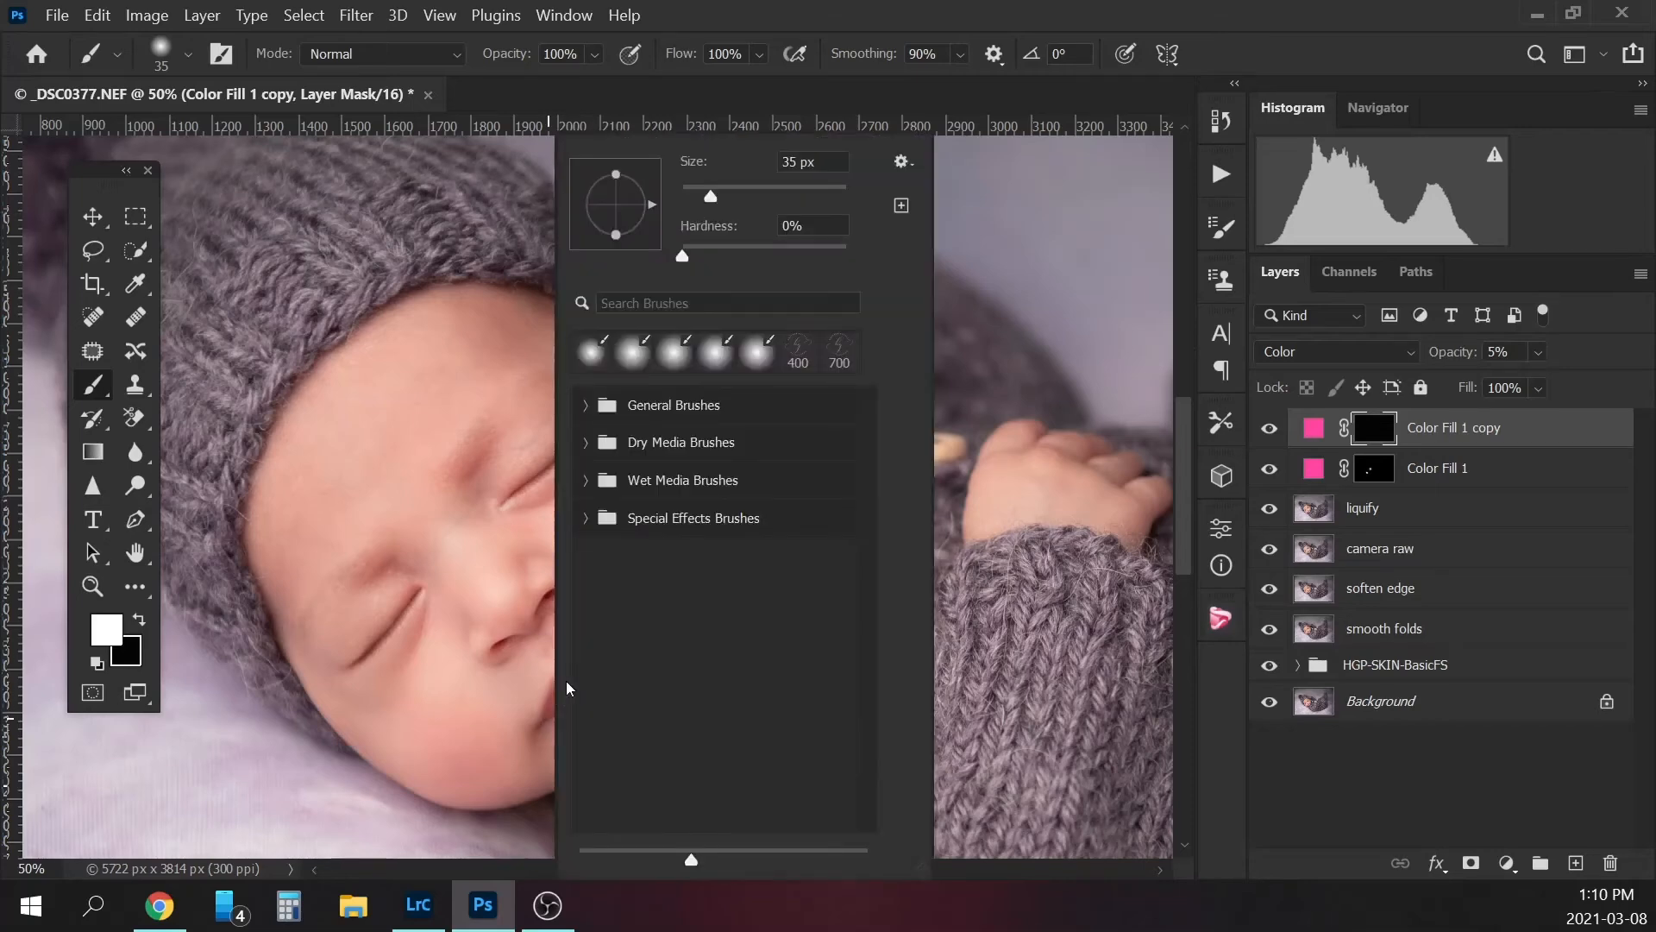
{"action": "left_click", "coordinate": [548, 715]}
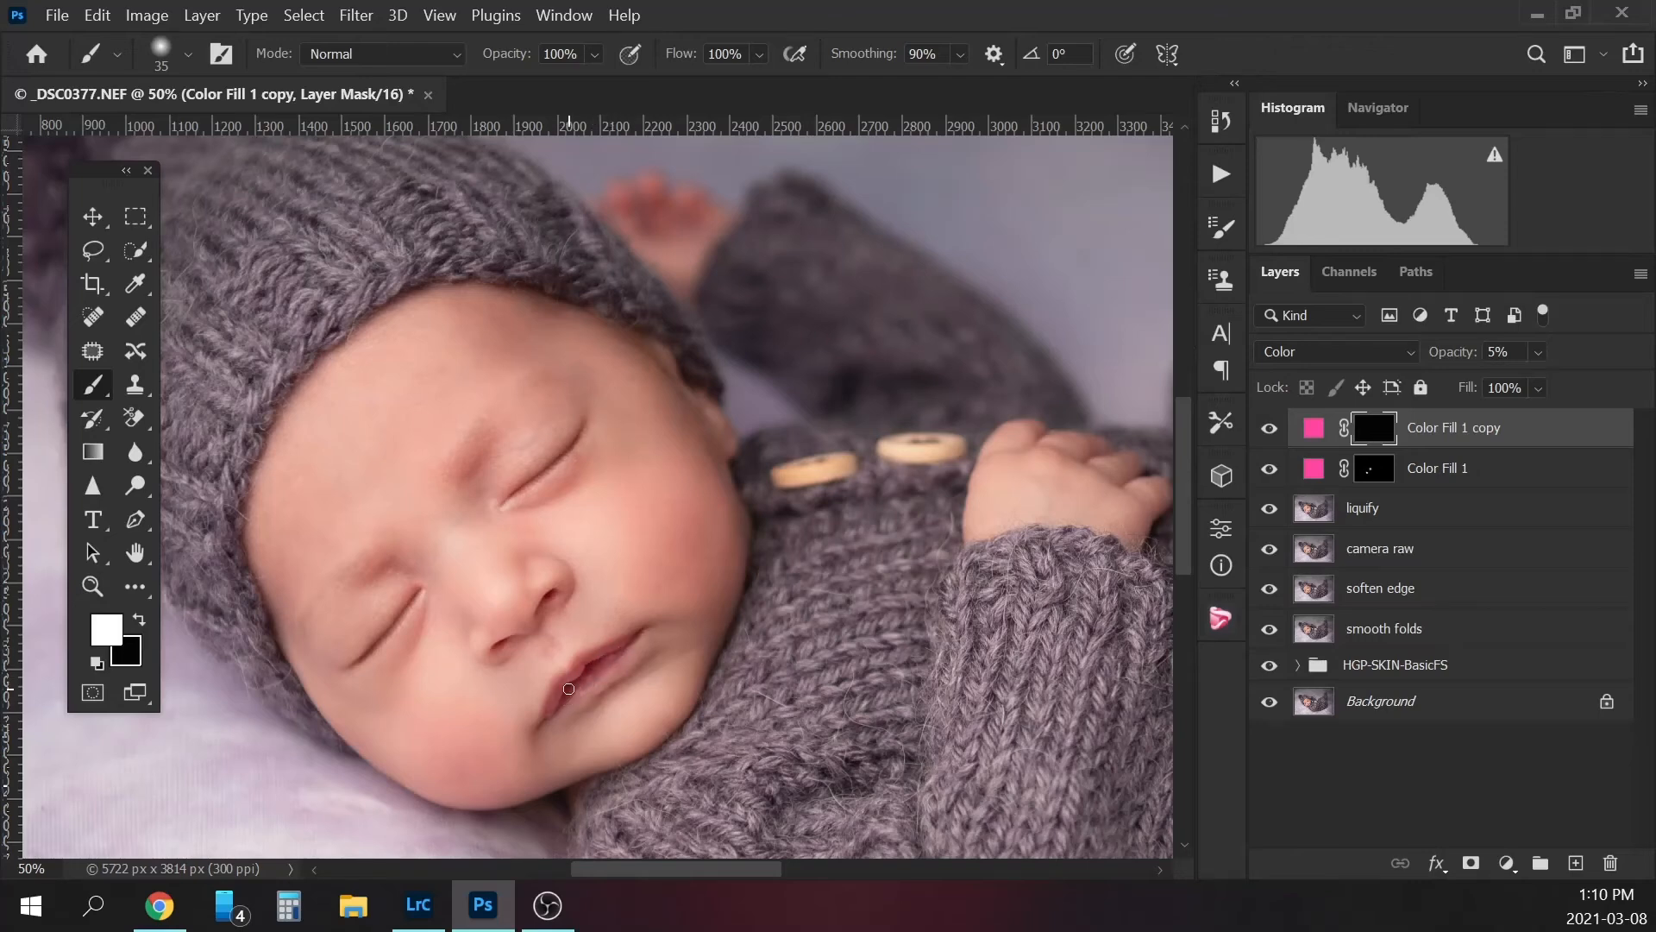
{"action": "left_click", "coordinate": [1272, 430]}
{"action": "left_click", "coordinate": [1273, 430]}
- Set the lip color fill layer's opacity to 8% and toggle both pink fill layers' visibility to compare the overall effect
{"action": "left_click", "coordinate": [1539, 355]}
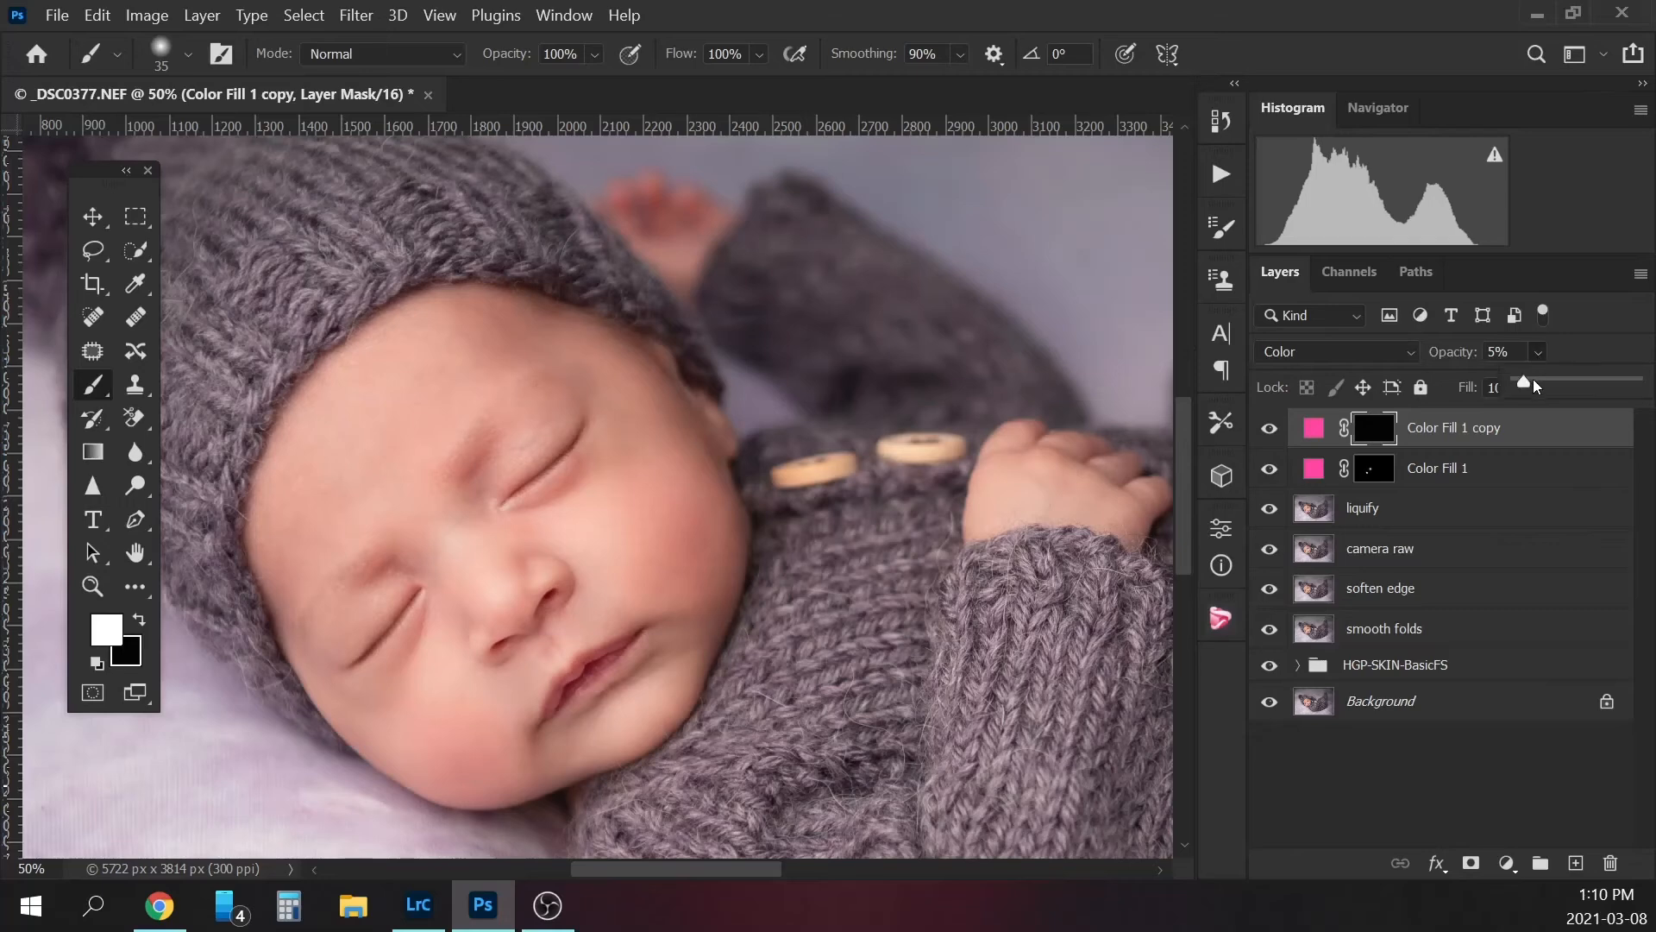
{"action": "left_click", "coordinate": [1472, 352]}
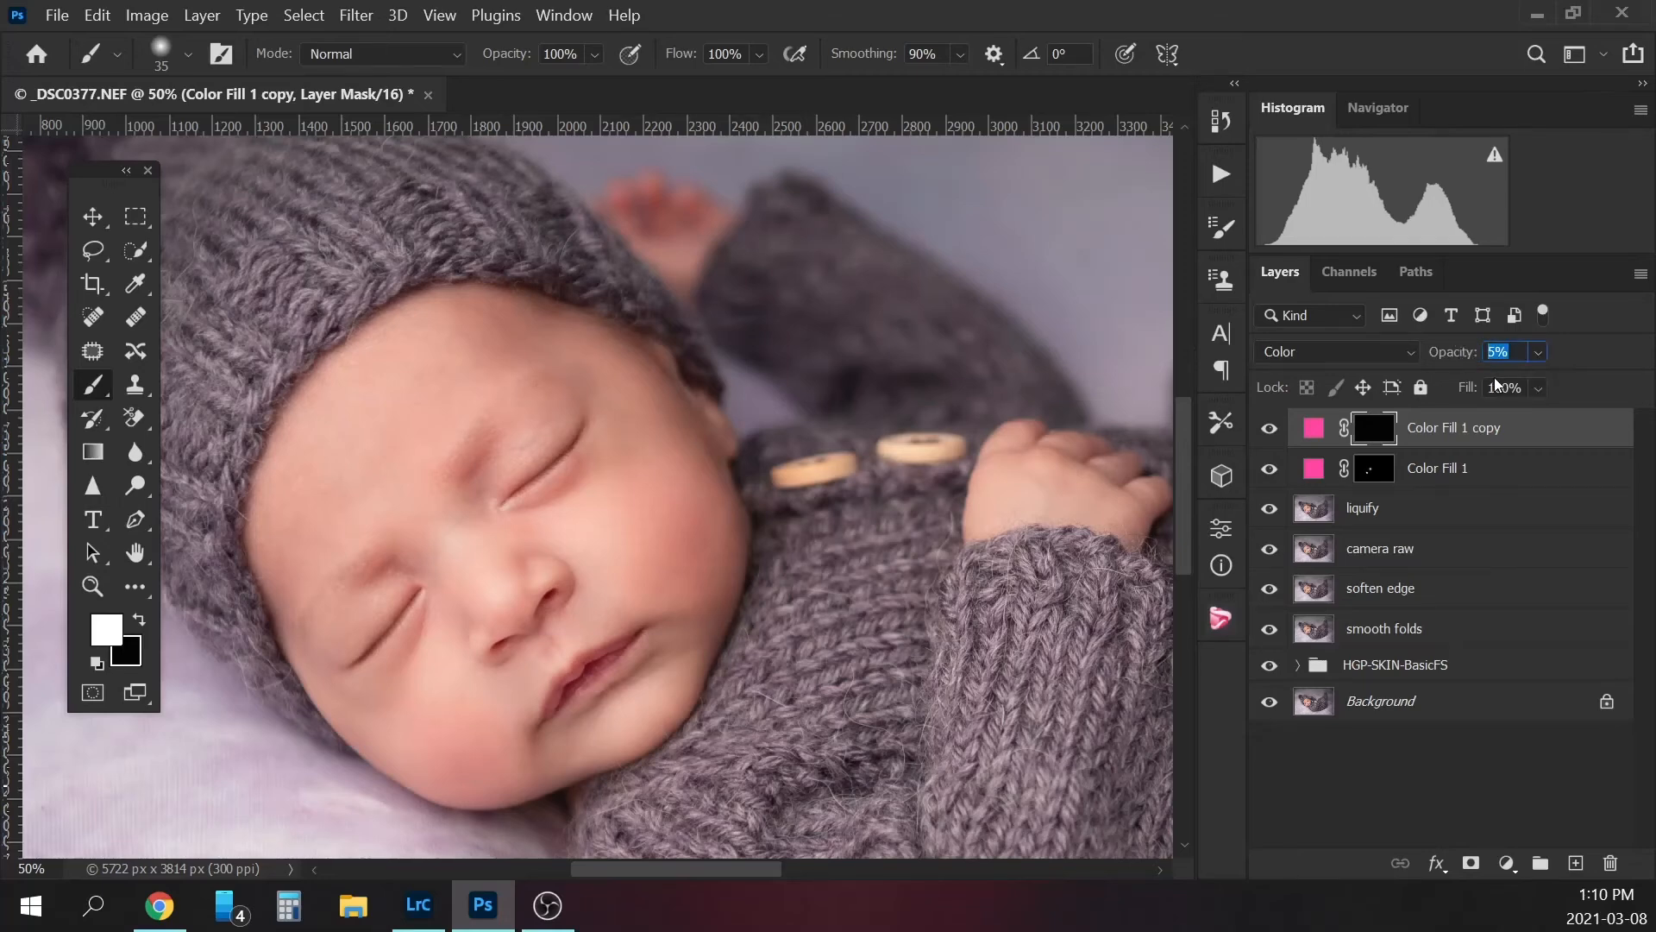
{"action": "type", "text": "7"}
{"action": "key", "text": "ctrl+minus"}
{"action": "key", "text": "ctrl+minus"}
{"action": "key", "text": "ctrl+minus"}
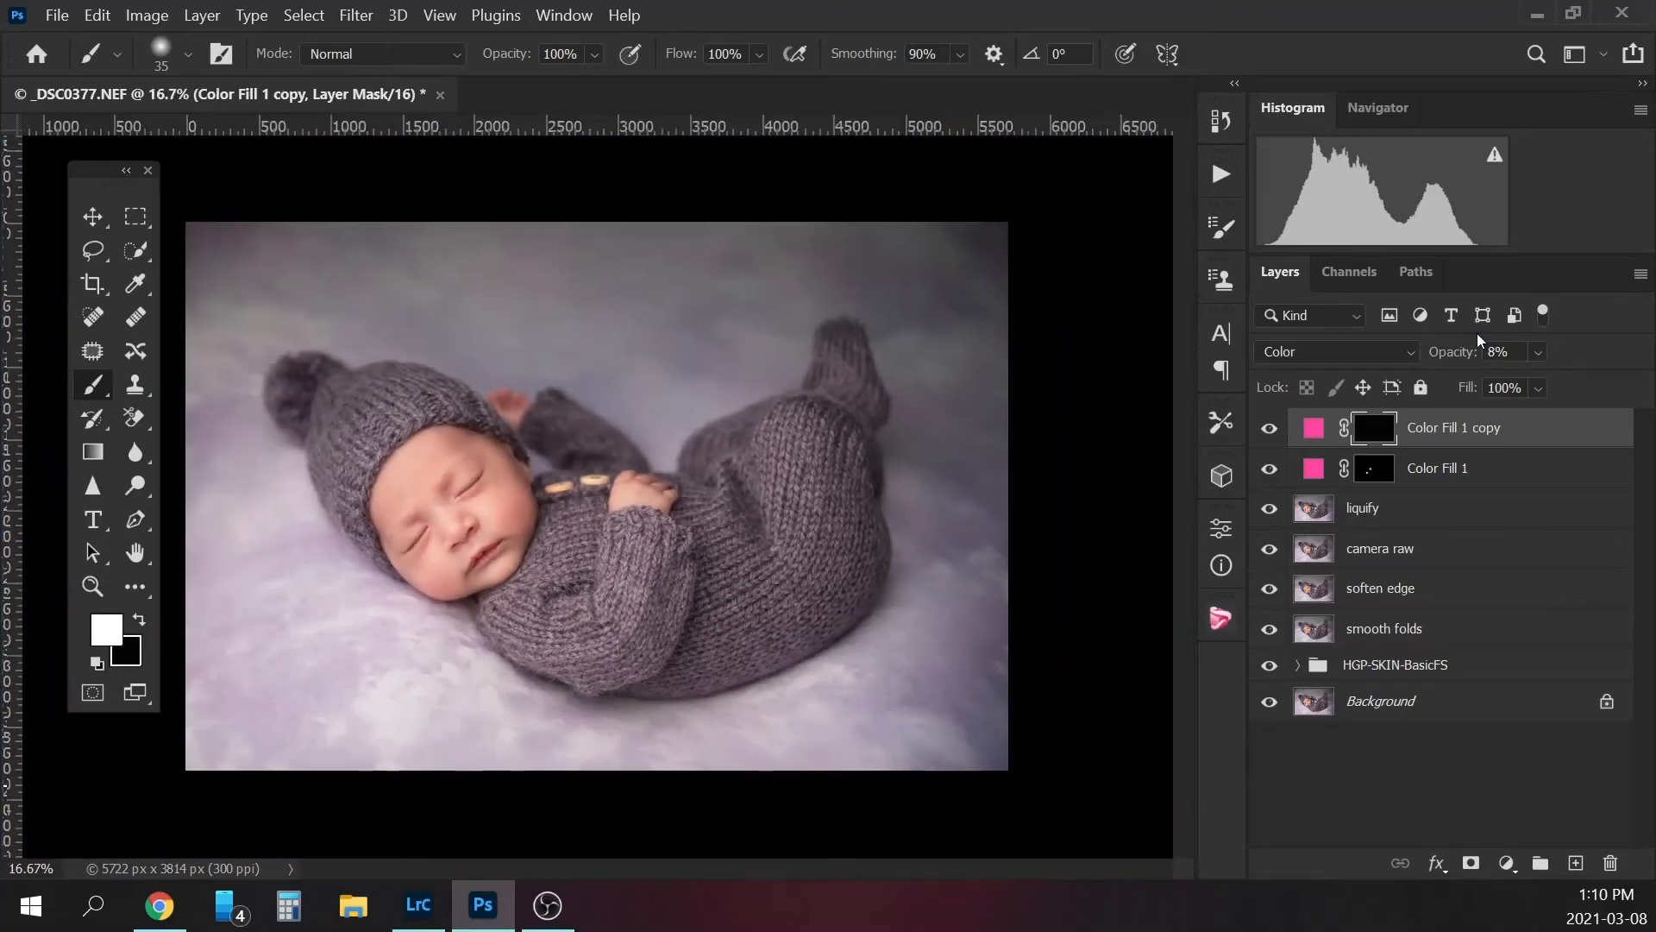
{"action": "left_click", "coordinate": [1269, 427]}
{"action": "left_click", "coordinate": [1269, 468]}
{"action": "left_click", "coordinate": [1269, 428]}
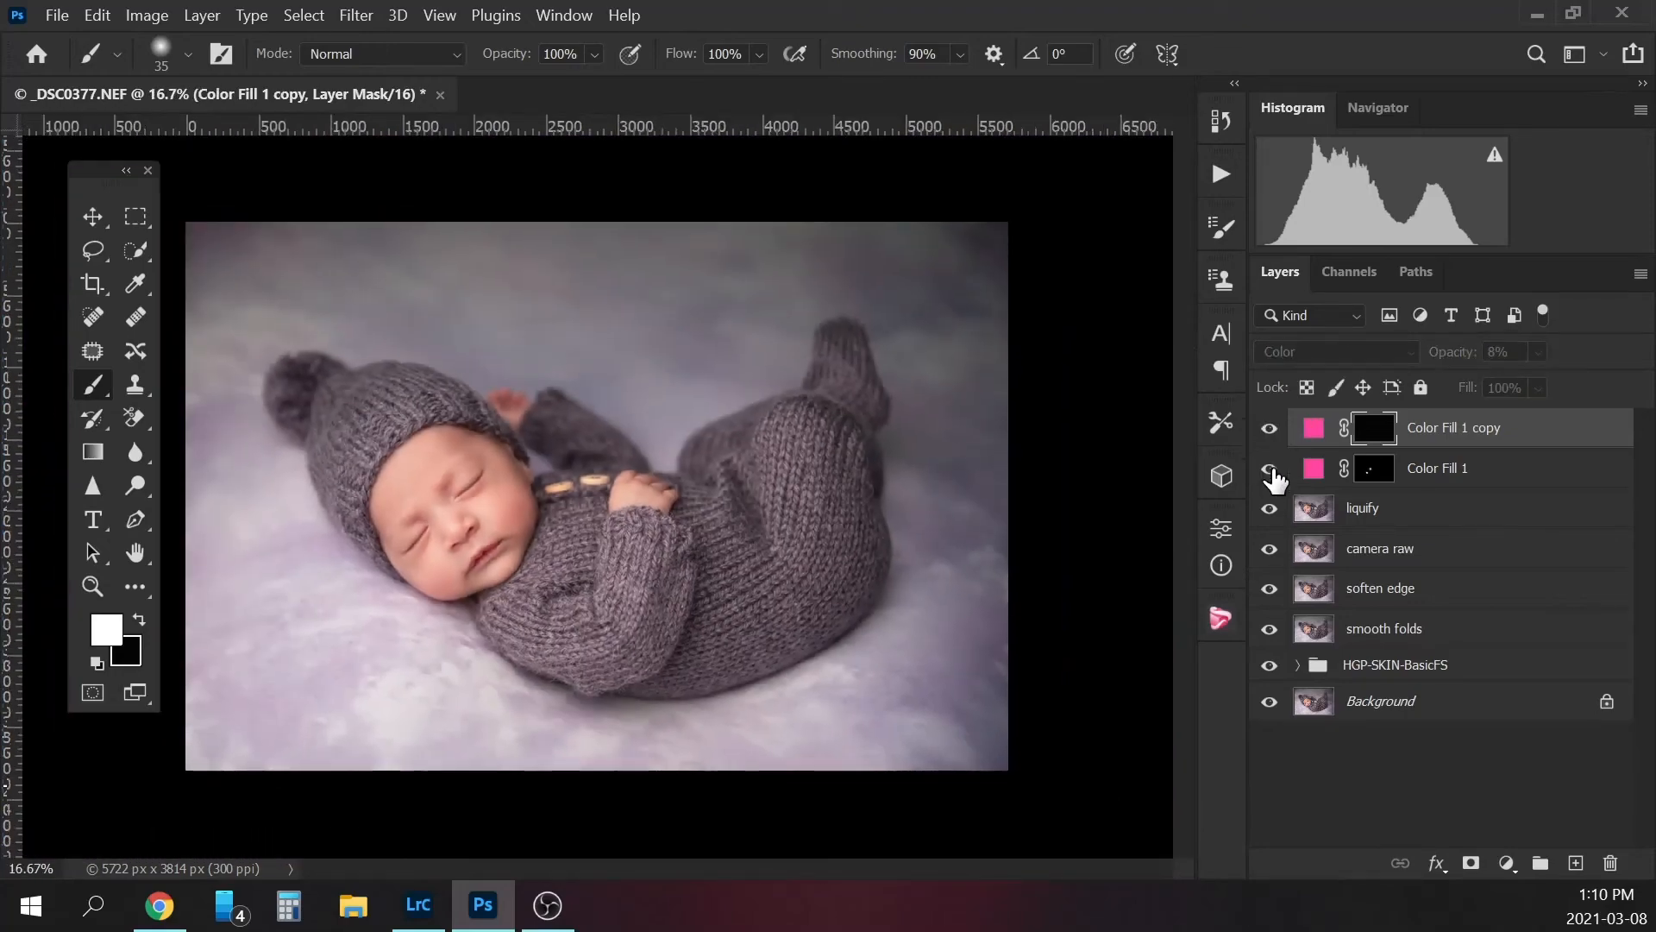
{"action": "left_click", "coordinate": [1269, 467]}
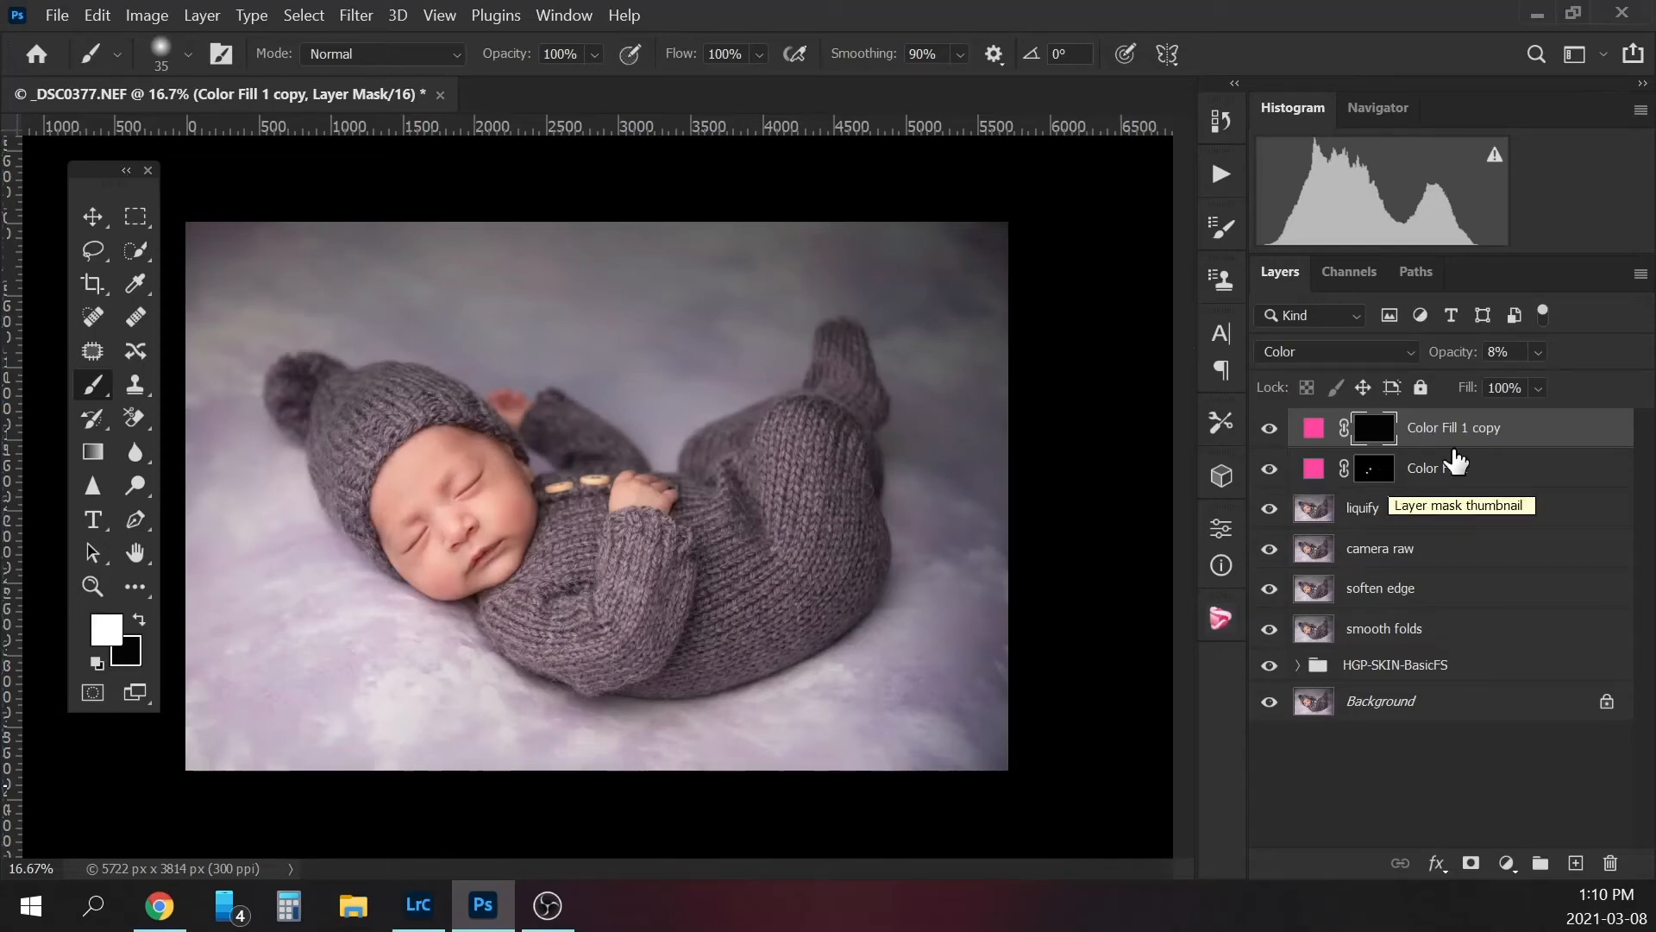
- Compare the photo with and without the cheek blush layer Color Fill 1, and set that layer's opacity to 6%
{"action": "left_click", "coordinate": [1470, 471]}
{"action": "left_click", "coordinate": [1275, 470]}
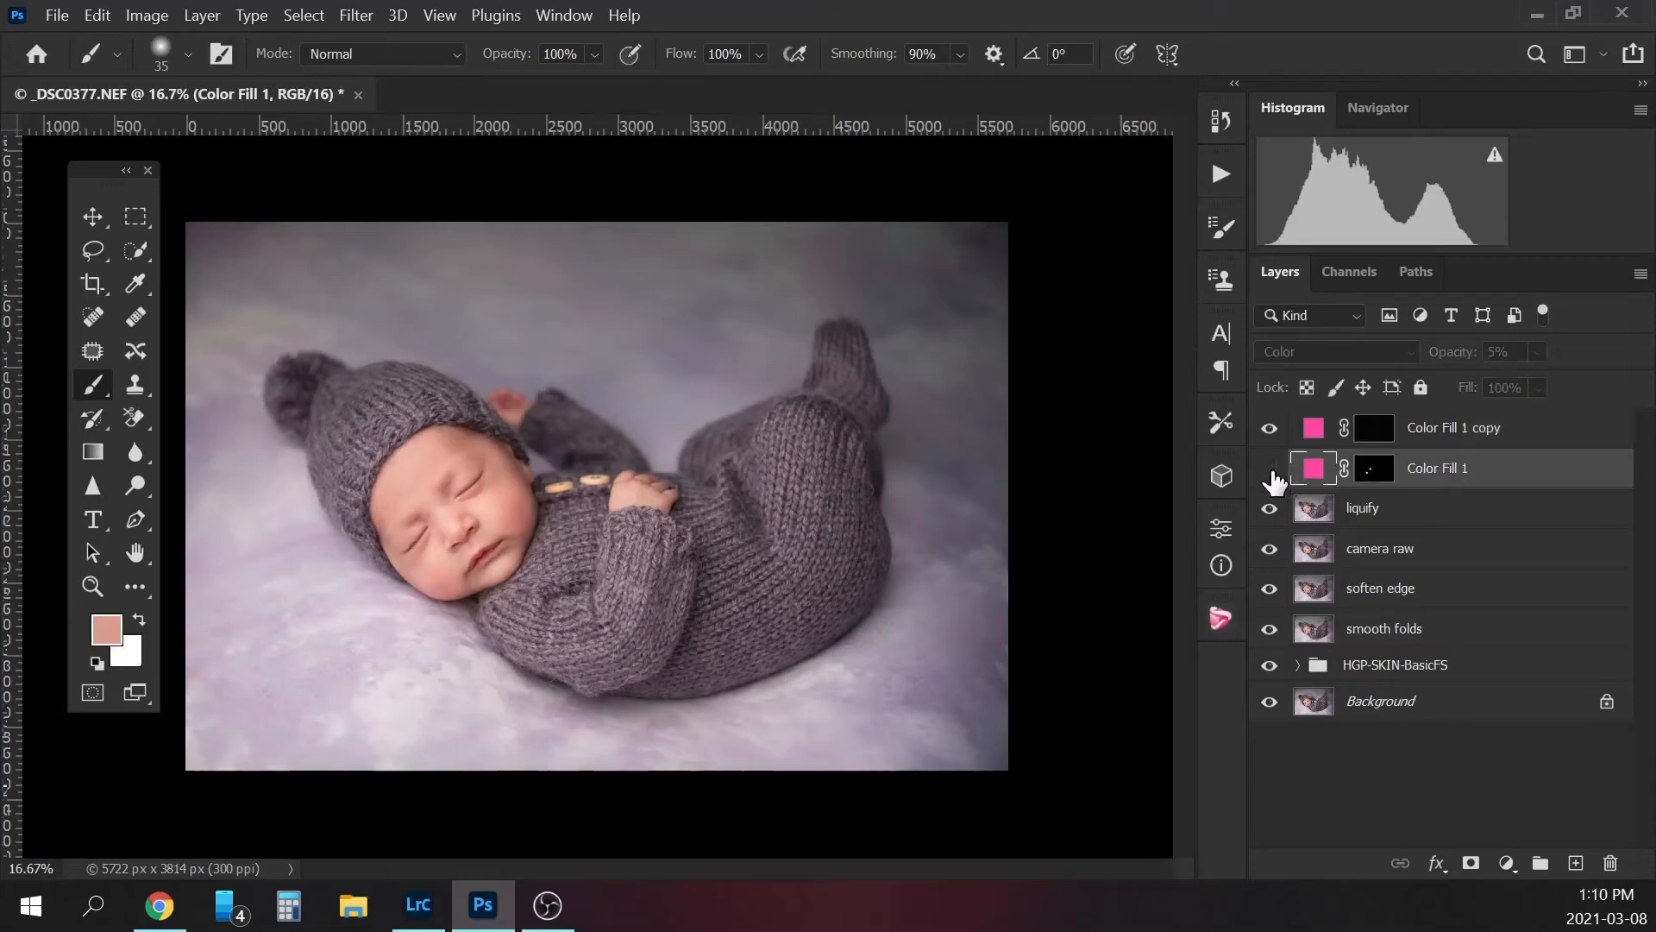
{"action": "left_click", "coordinate": [1270, 471]}
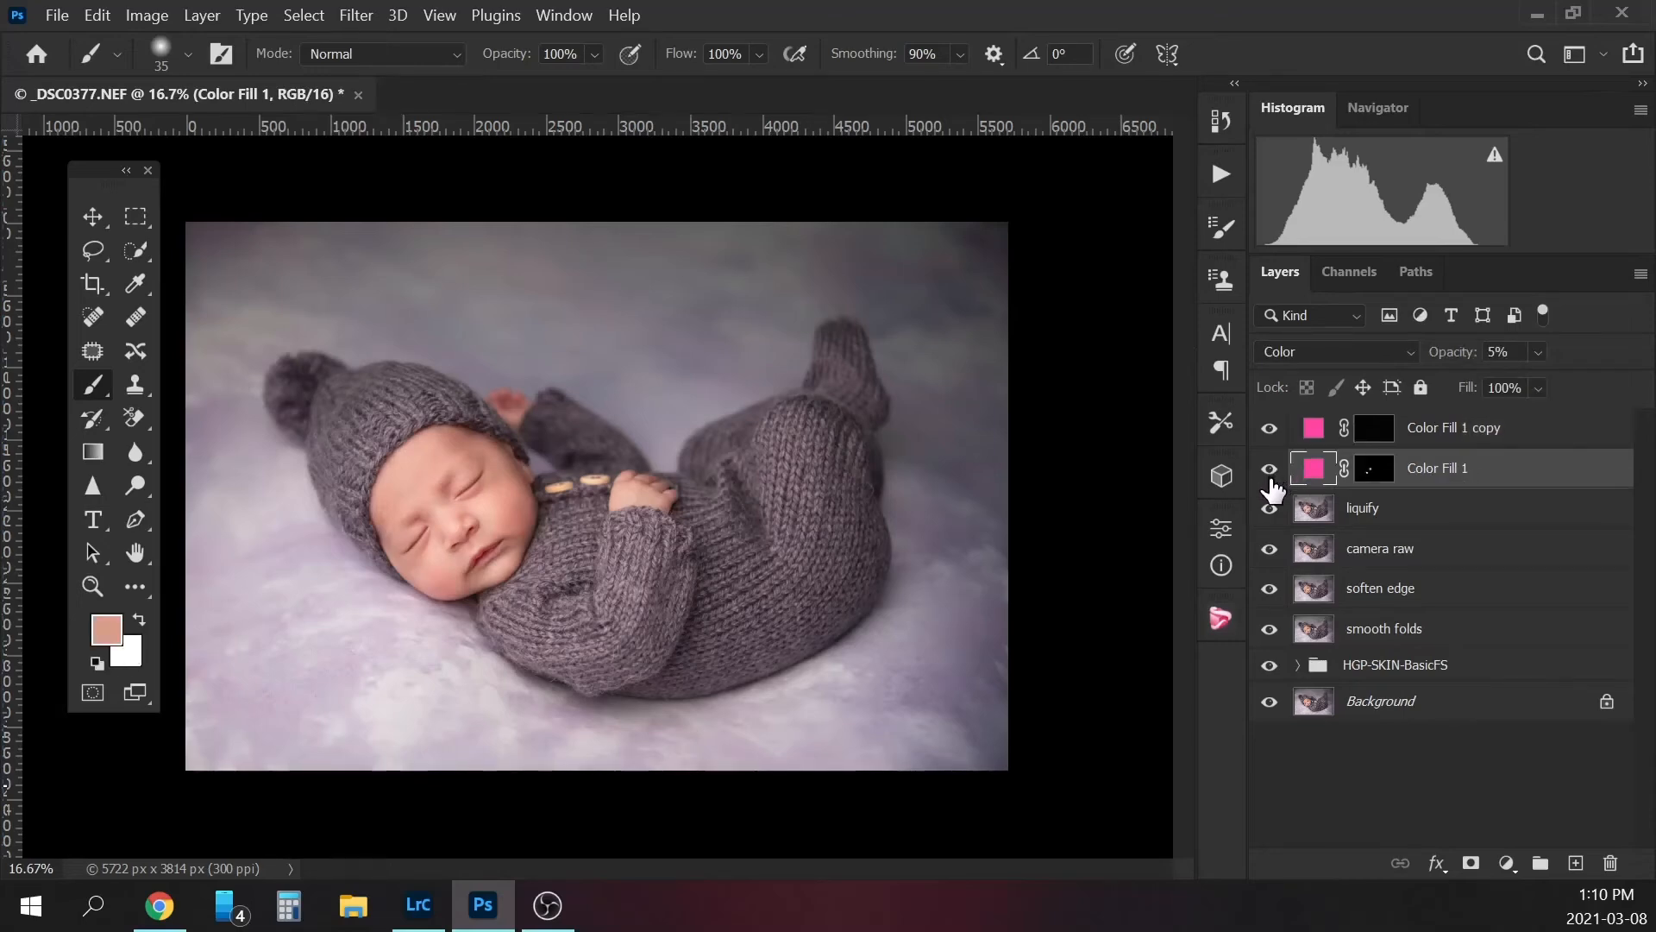
{"action": "left_click", "coordinate": [1464, 352]}
{"action": "type", "text": "6"}
{"action": "key", "text": "Return"}
{"action": "key", "text": "ctrl+plus"}
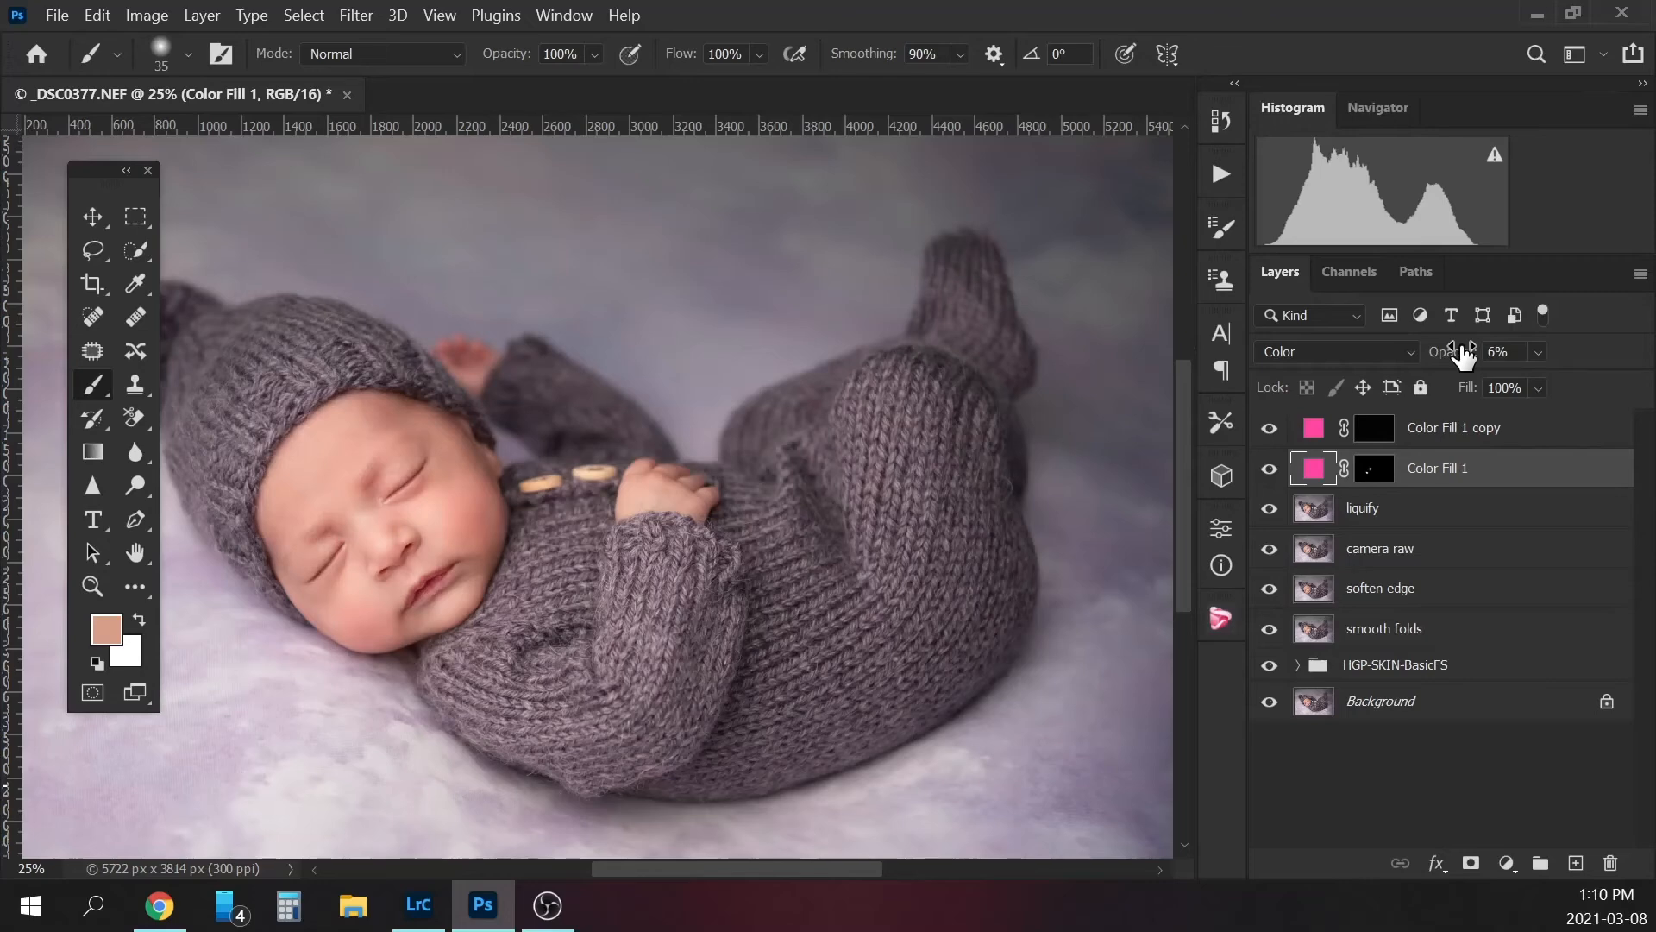
{"action": "key", "text": "ctrl+minus"}
- Compare the original _DSC0377.NEF state with a snapshot of the current edit in the history, and restore the snapshot
{"action": "left_click", "coordinate": [1508, 428]}
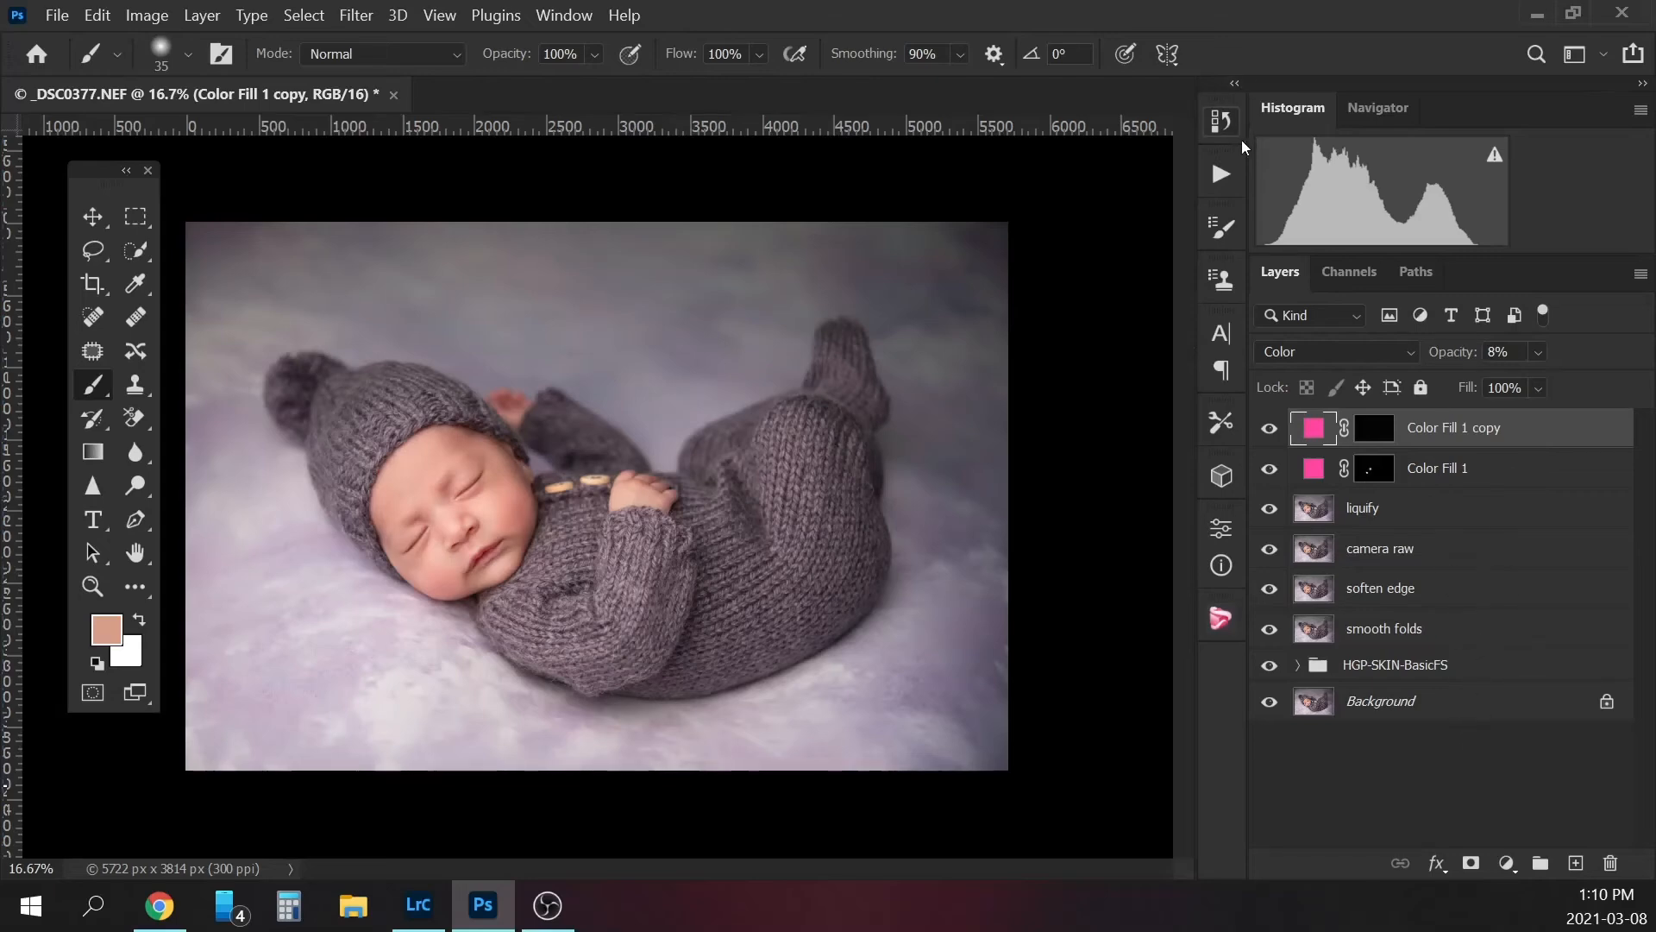
{"action": "left_click", "coordinate": [1223, 120]}
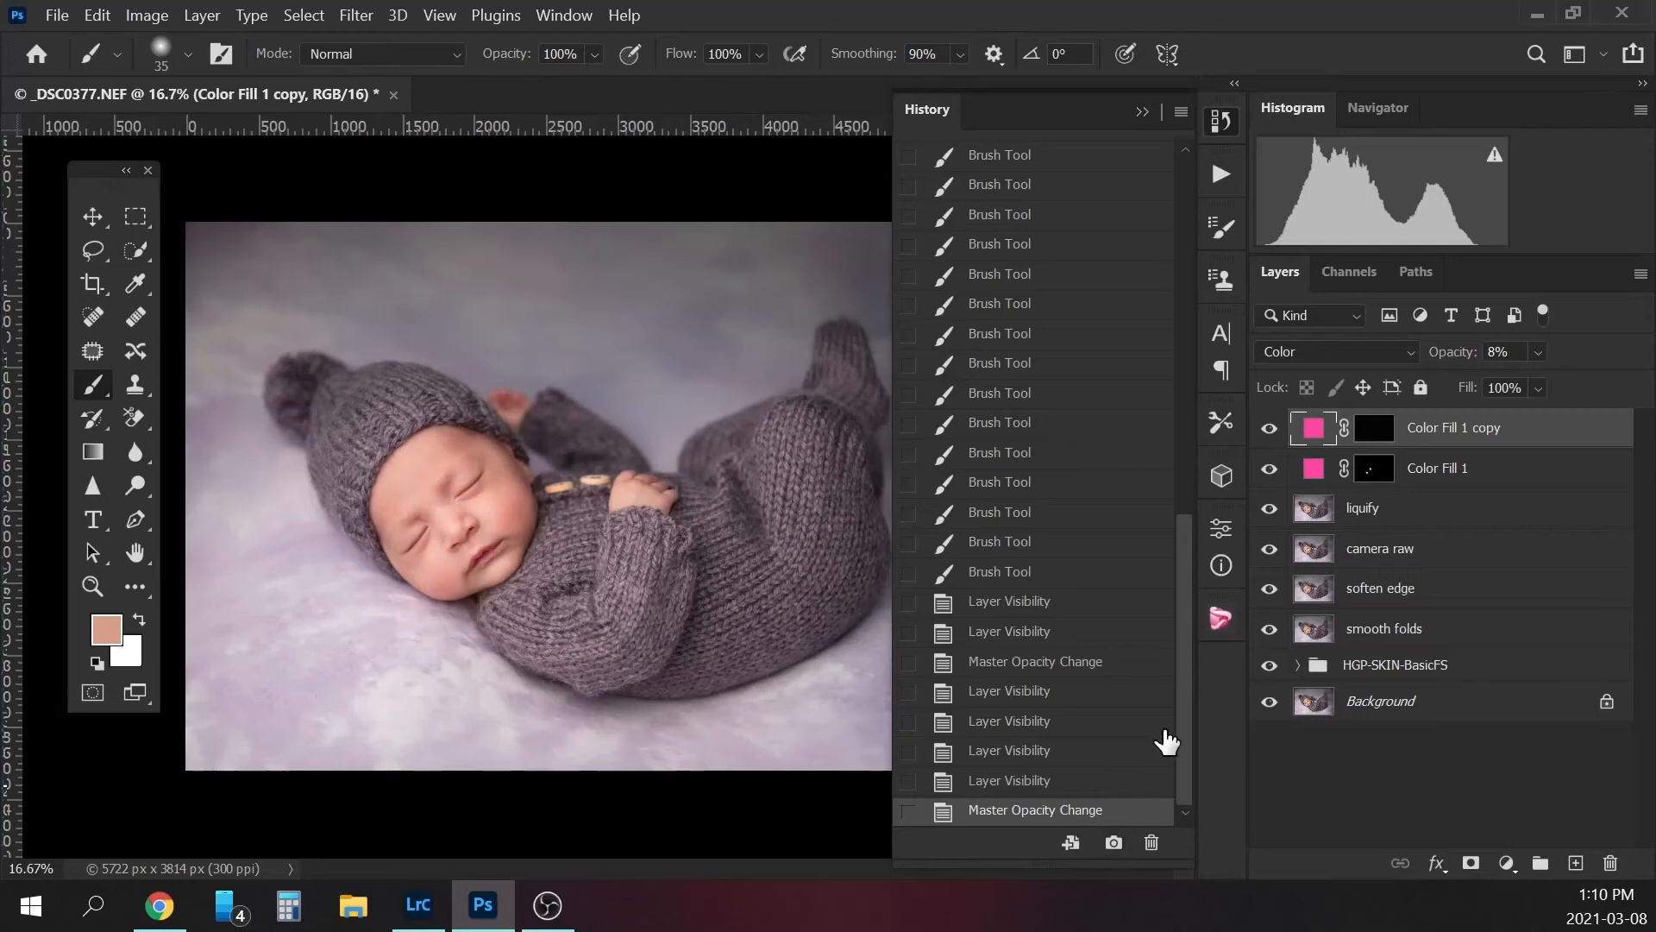
{"action": "left_click_drag", "start_coordinate": [1187, 701], "coordinate": [1192, 281]}
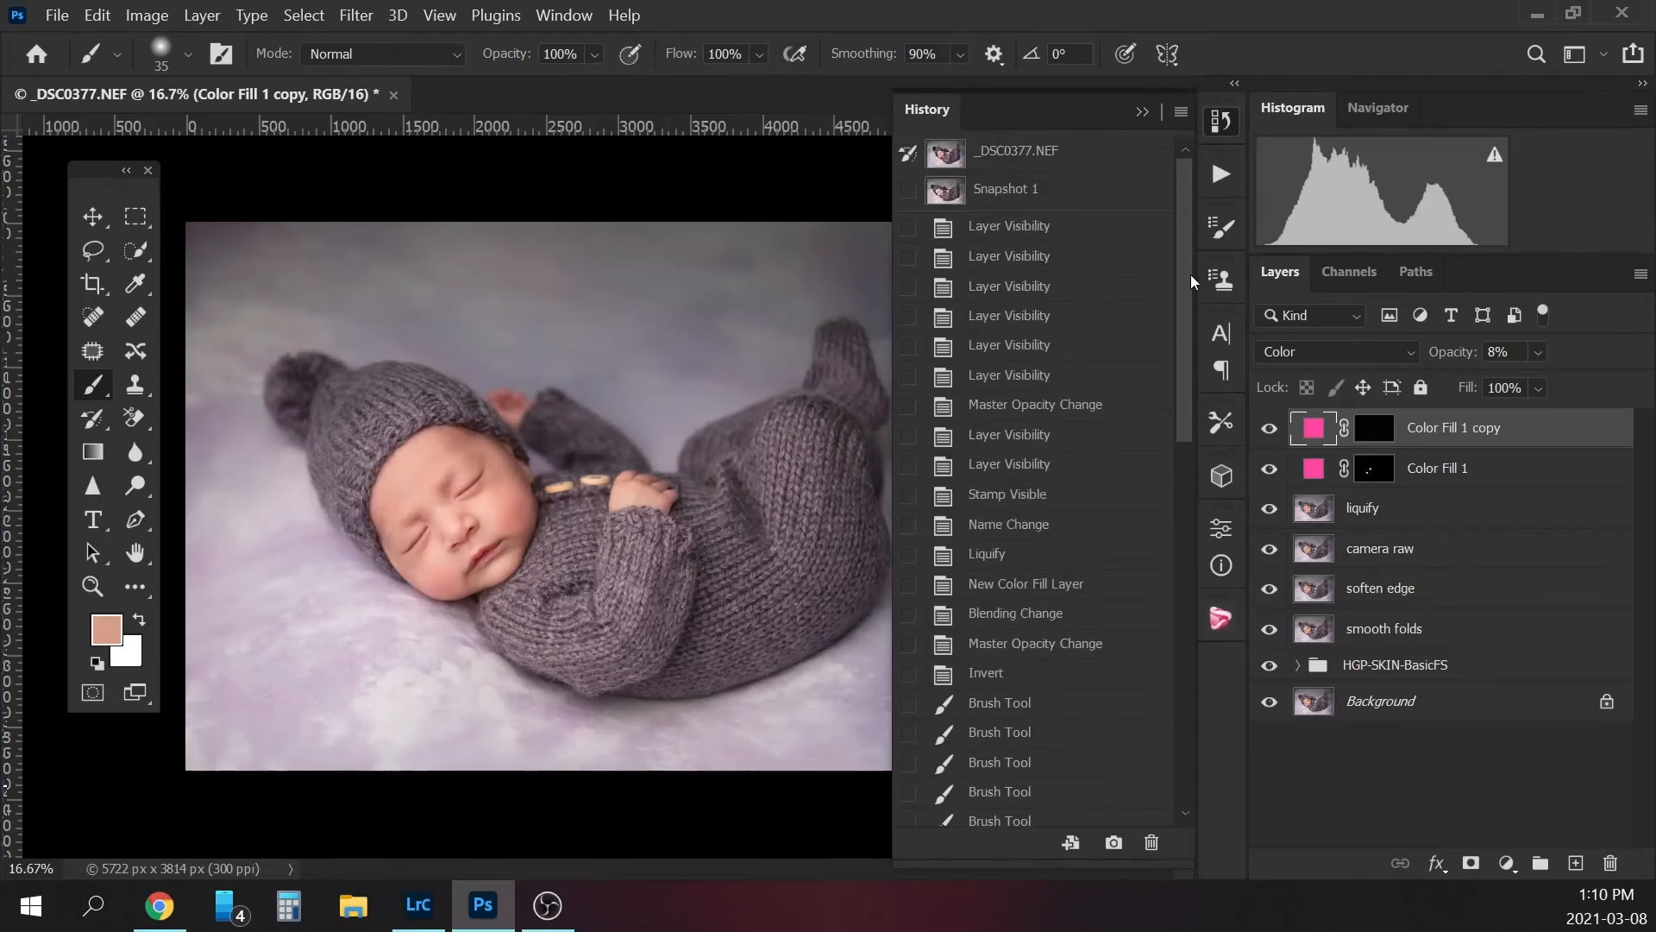
{"action": "left_click", "coordinate": [1080, 160]}
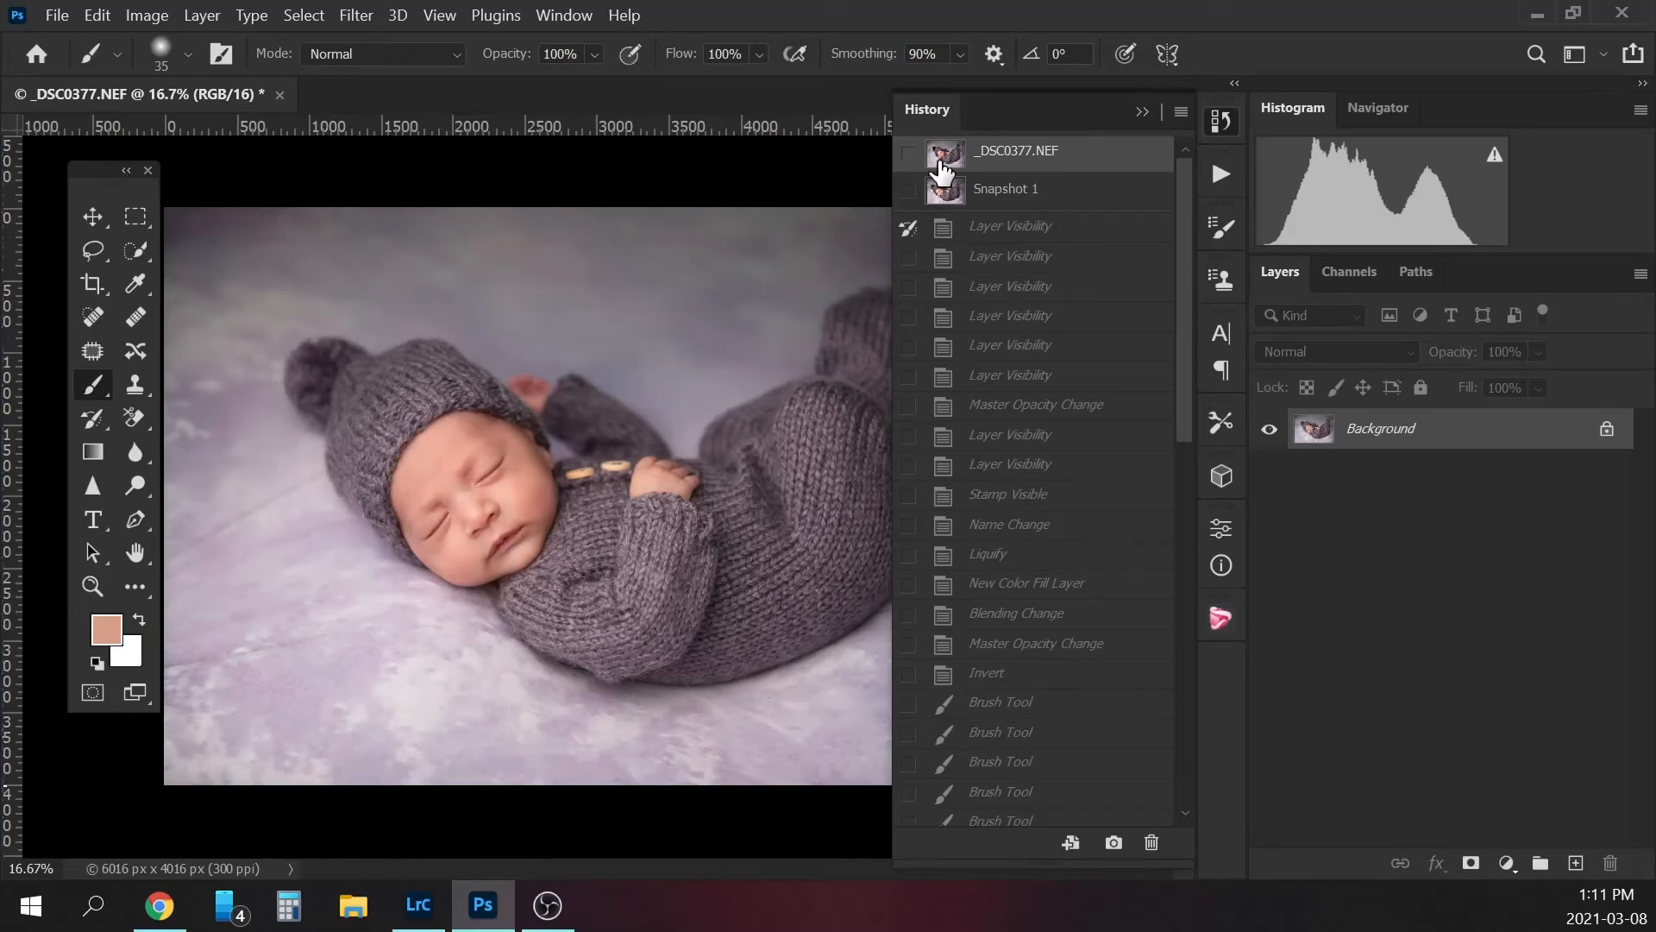
{"action": "left_click", "coordinate": [909, 226]}
{"action": "key", "text": "ctrl+minus"}
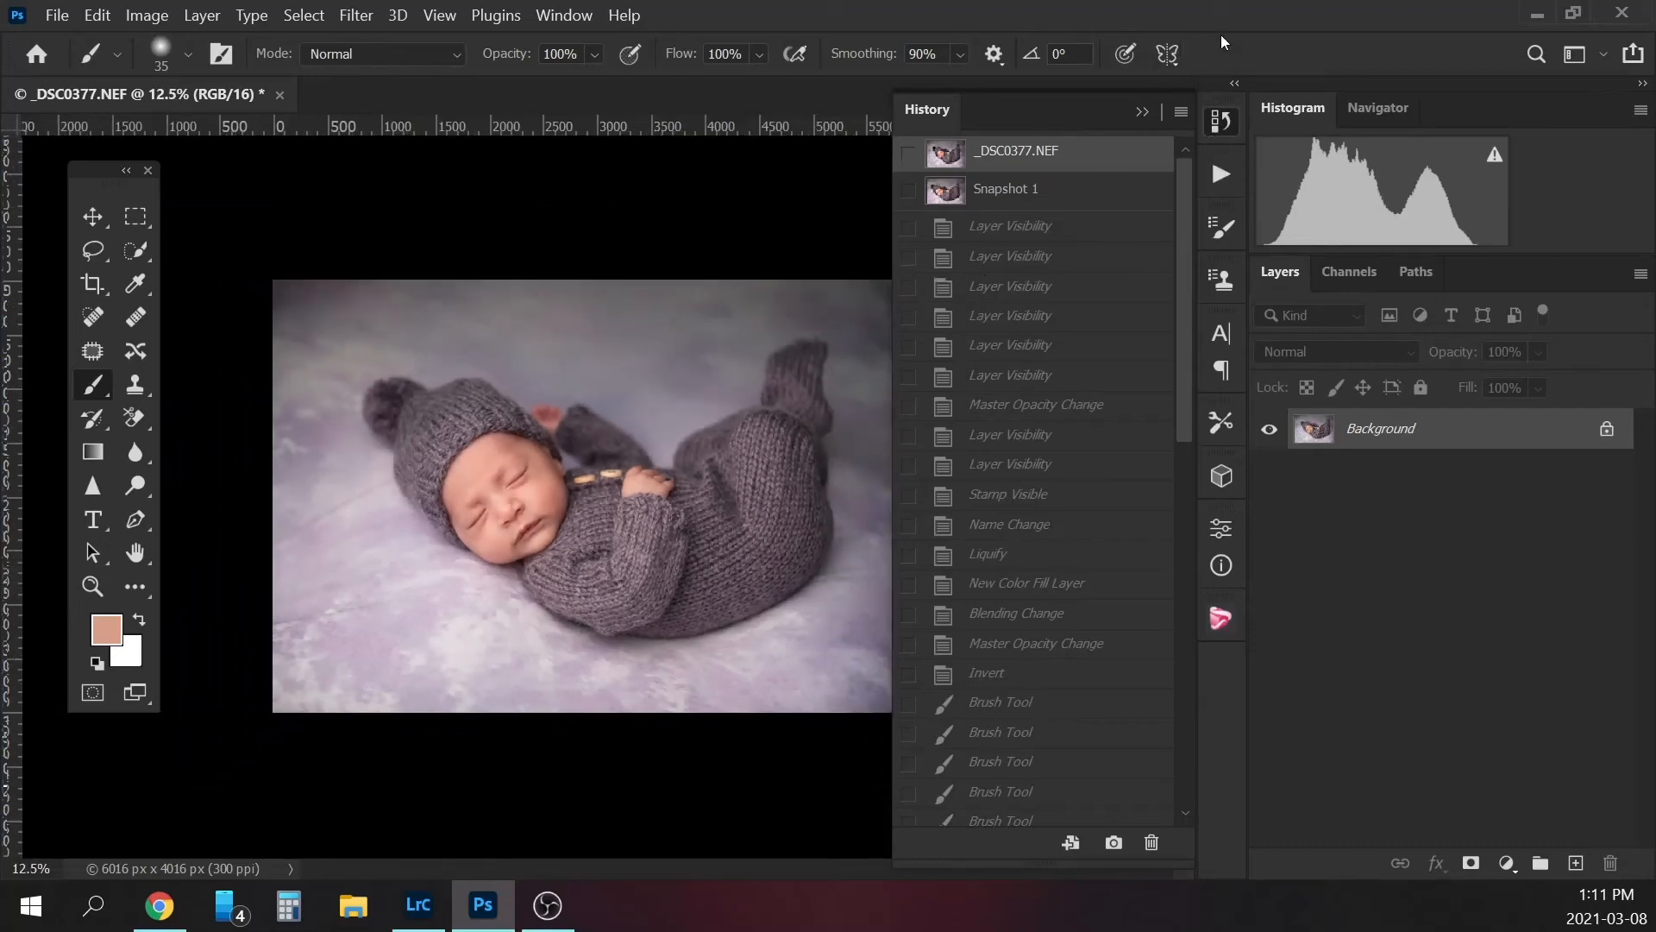
{"action": "left_click", "coordinate": [1052, 195]}
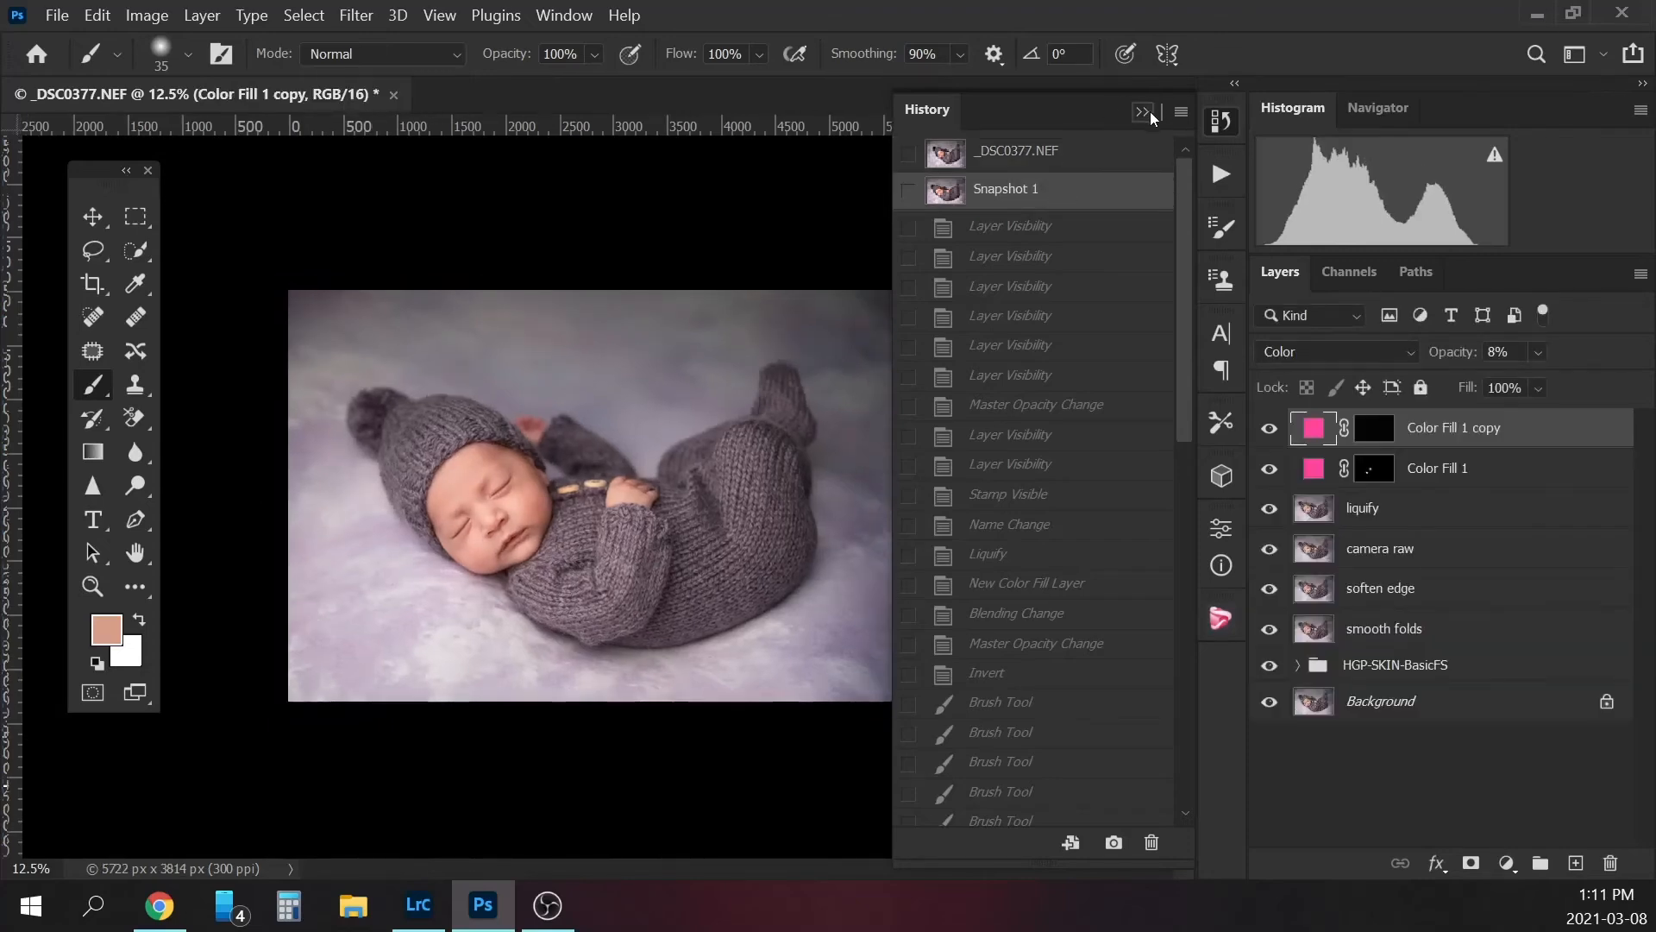
{"action": "left_click", "coordinate": [1151, 110]}
{"action": "key", "text": "ctrl+minus"}
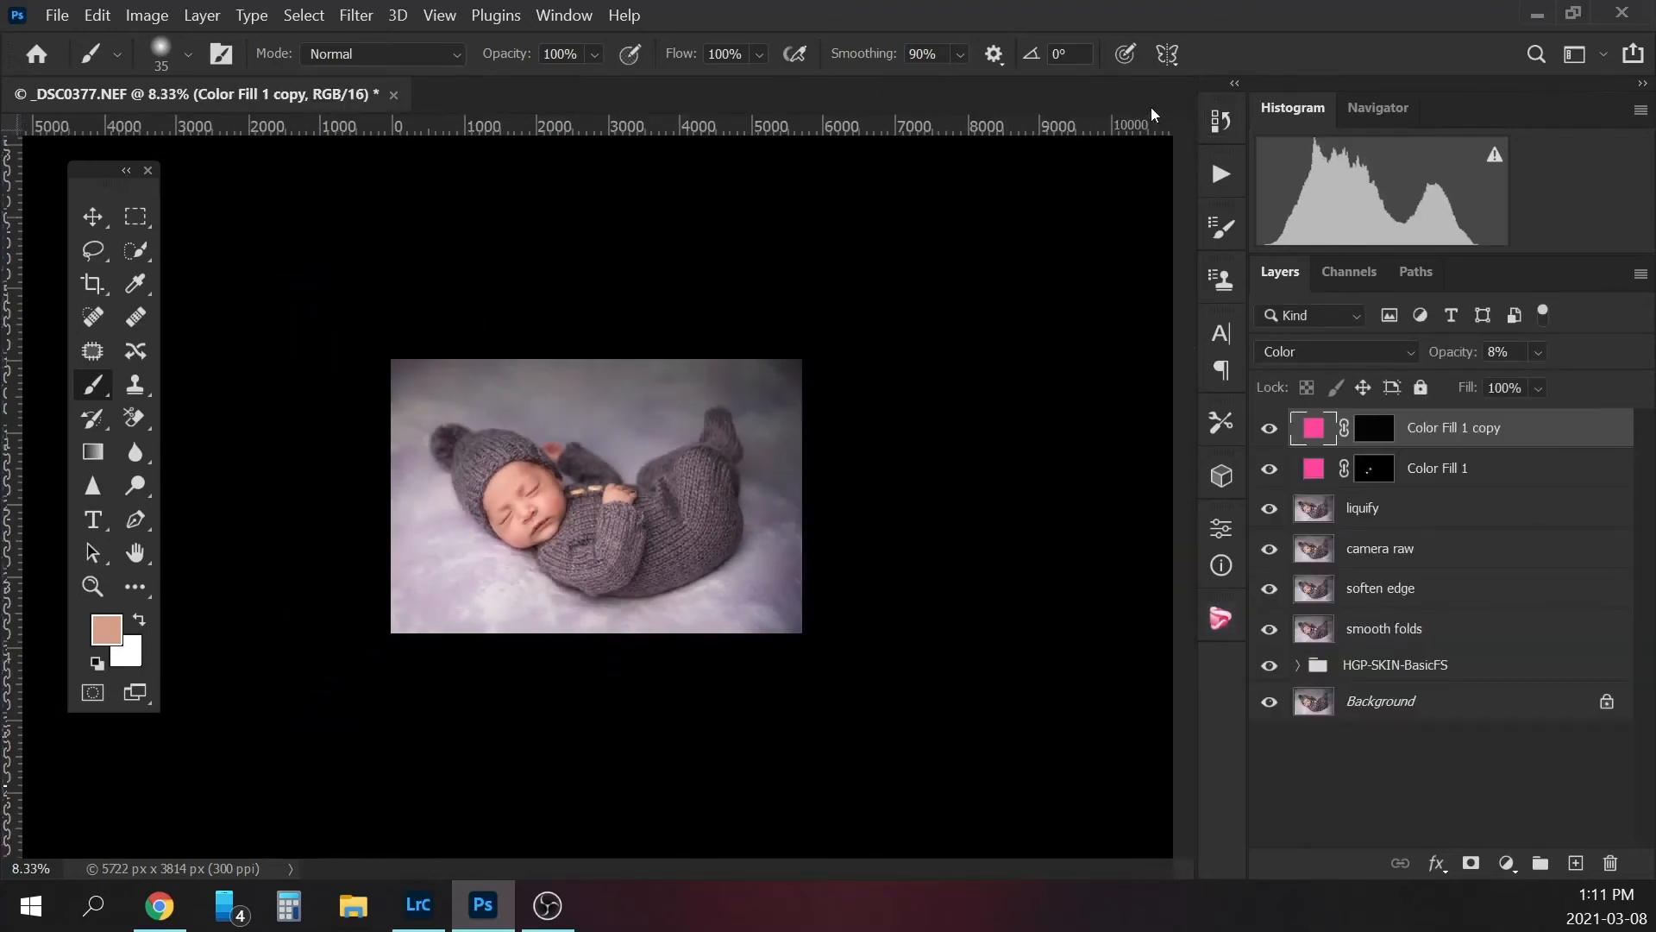
{"action": "key", "text": "ctrl+plus"}
{"action": "key", "text": "ctrl+plus"}
{"action": "key", "text": "ctrl+plus"}
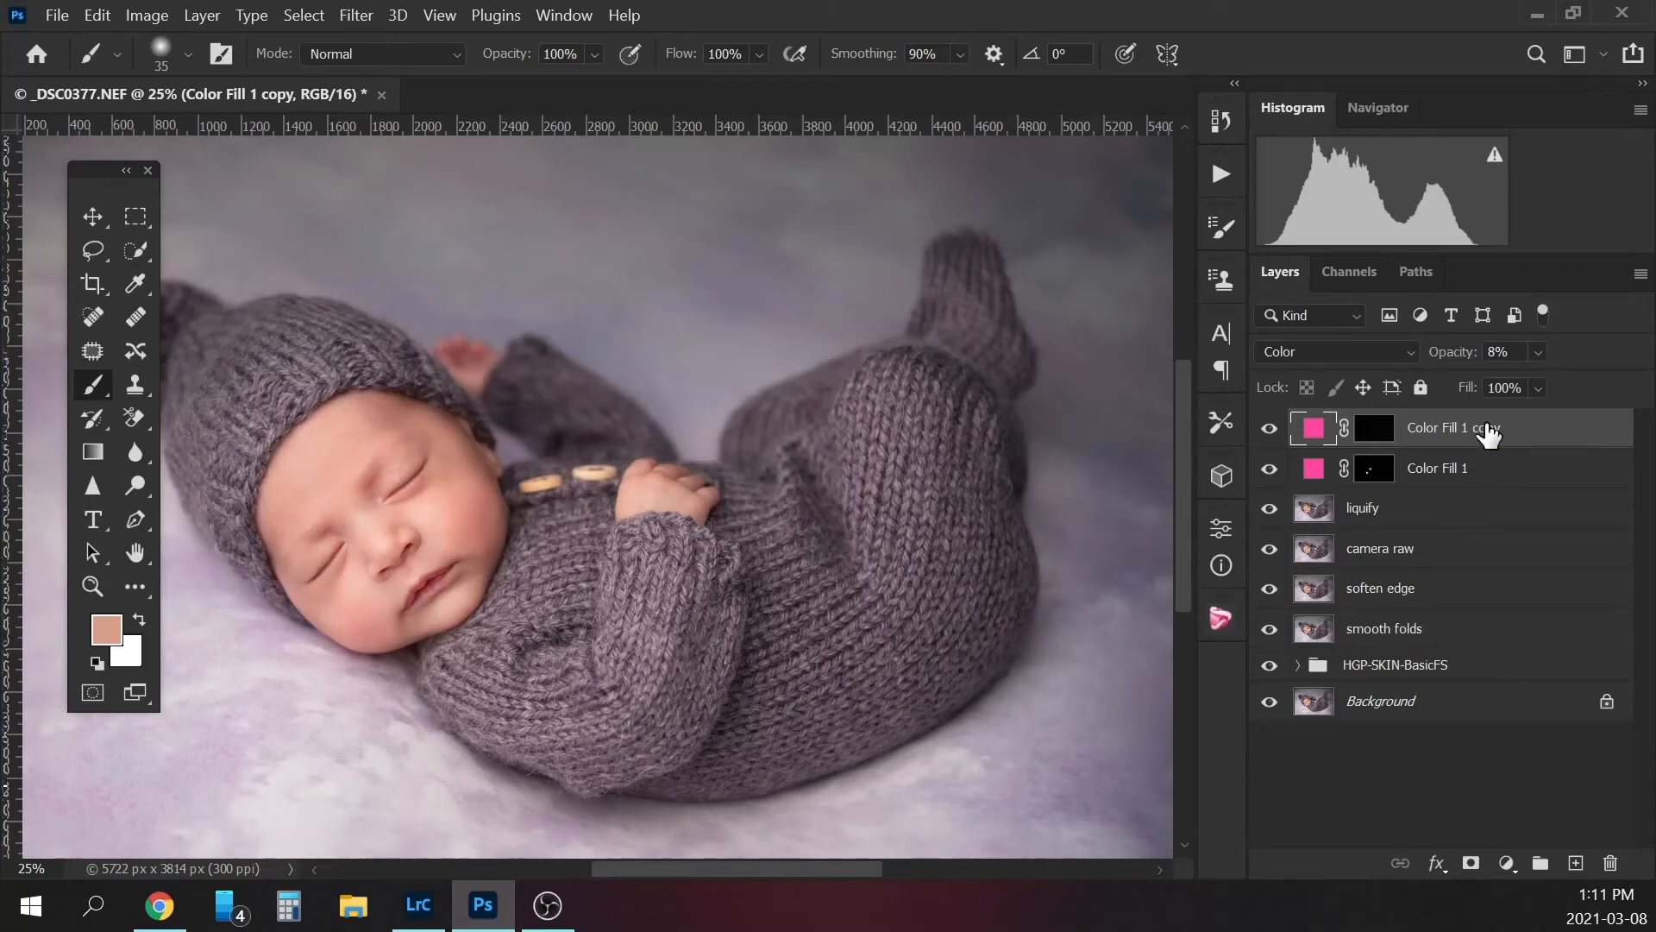
- Stamp all visible layers into a new top layer and sharpen it with Unsharp Mask at 126% amount, 1.0 pixel radius and threshold 0
{"action": "key", "text": "ctrl+shift+alt+e"}
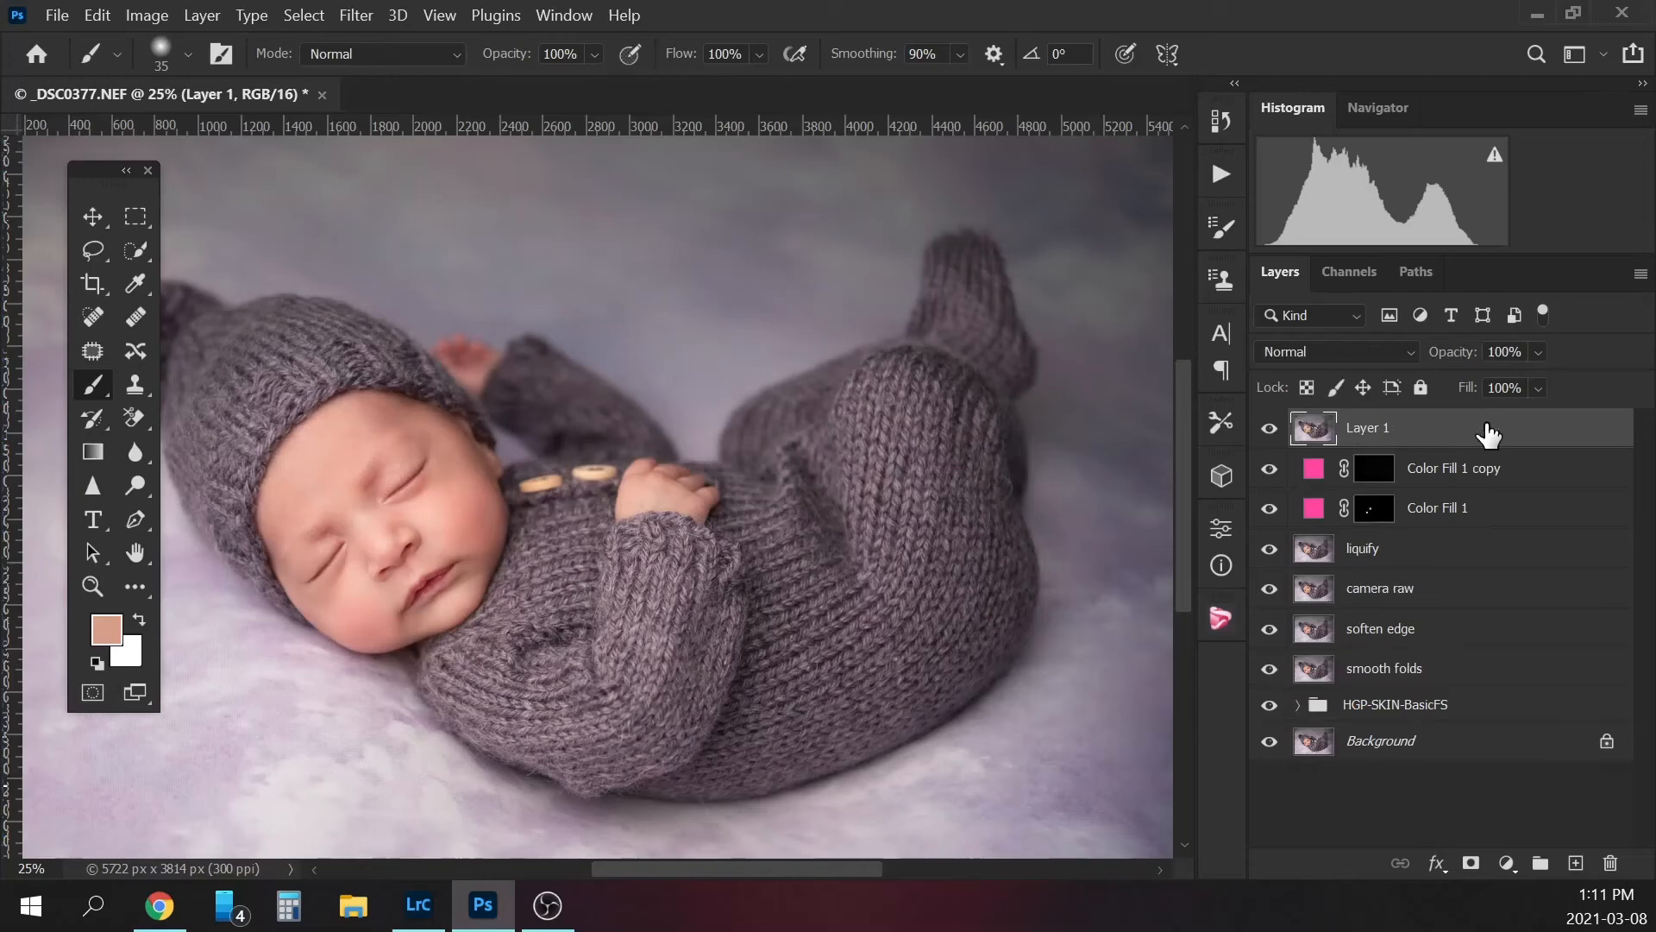
{"action": "left_click", "coordinate": [363, 16]}
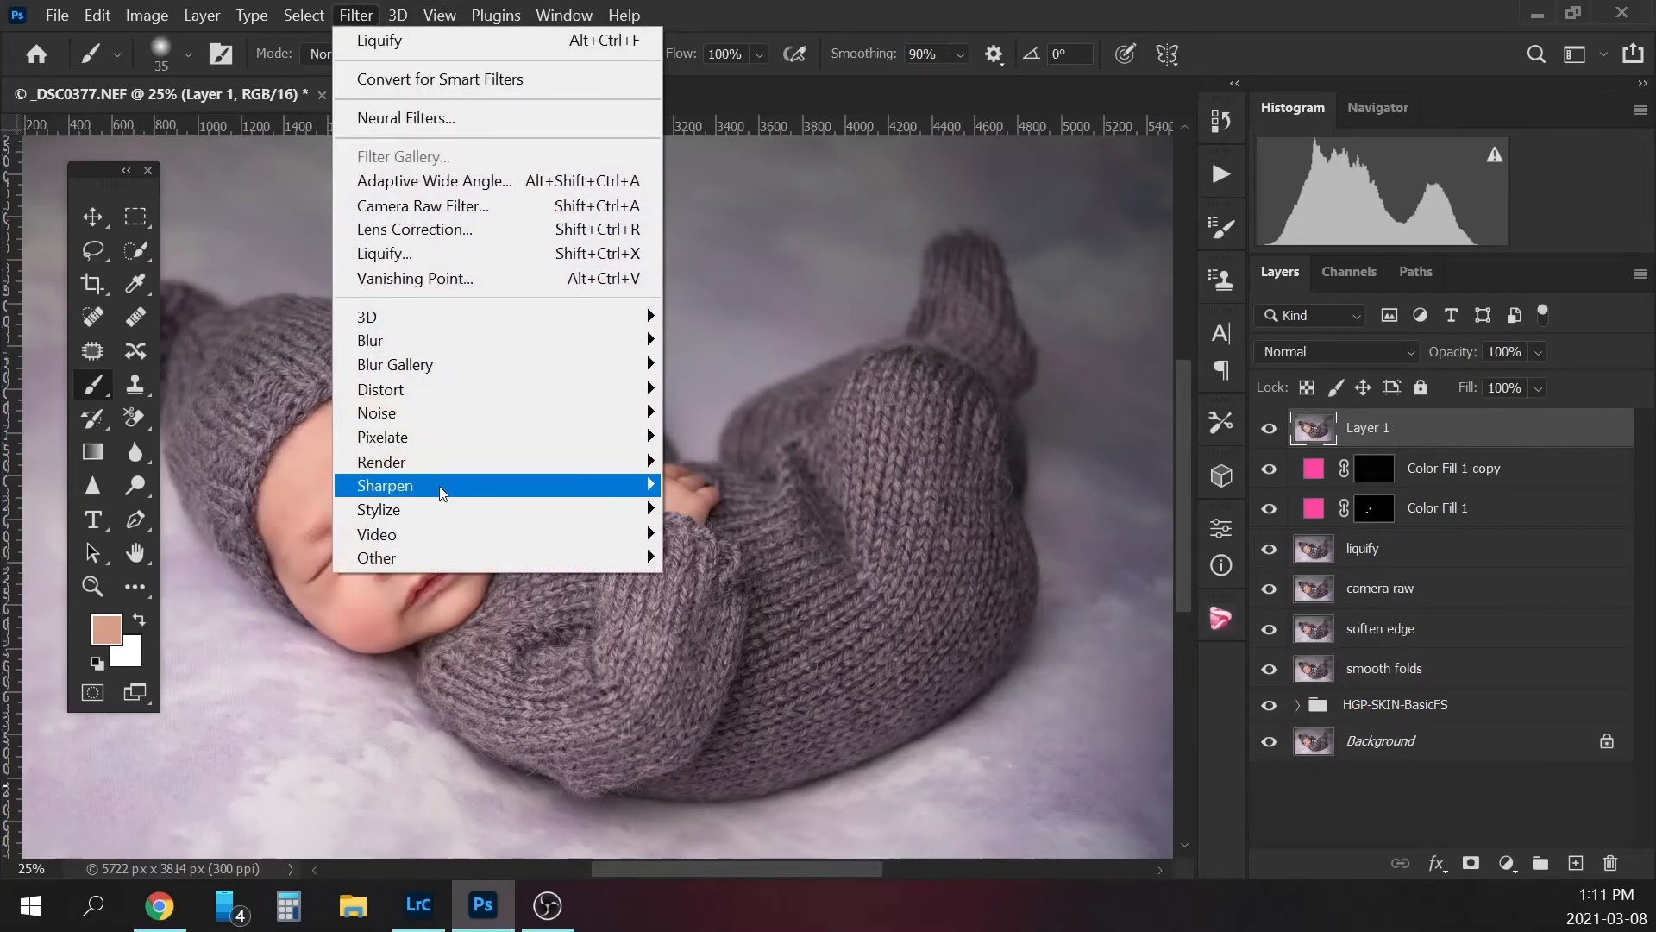
{"action": "mouse_move", "coordinate": [480, 488]}
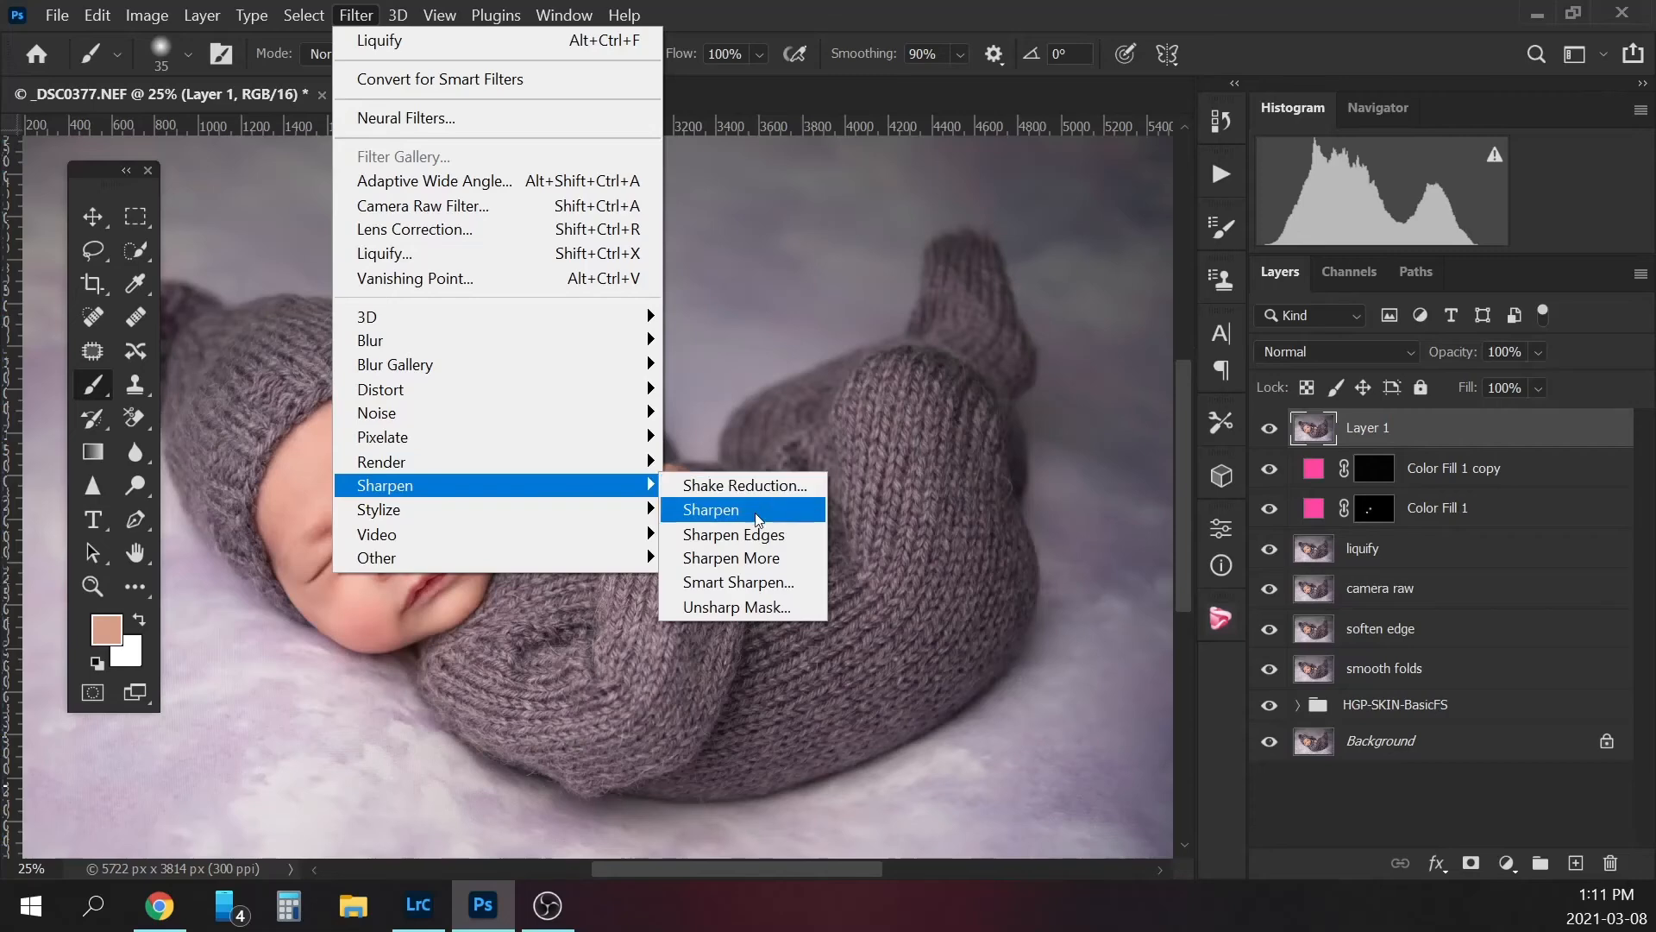
{"action": "left_click", "coordinate": [759, 609]}
{"action": "left_click_drag", "start_coordinate": [633, 233], "coordinate": [984, 156]}
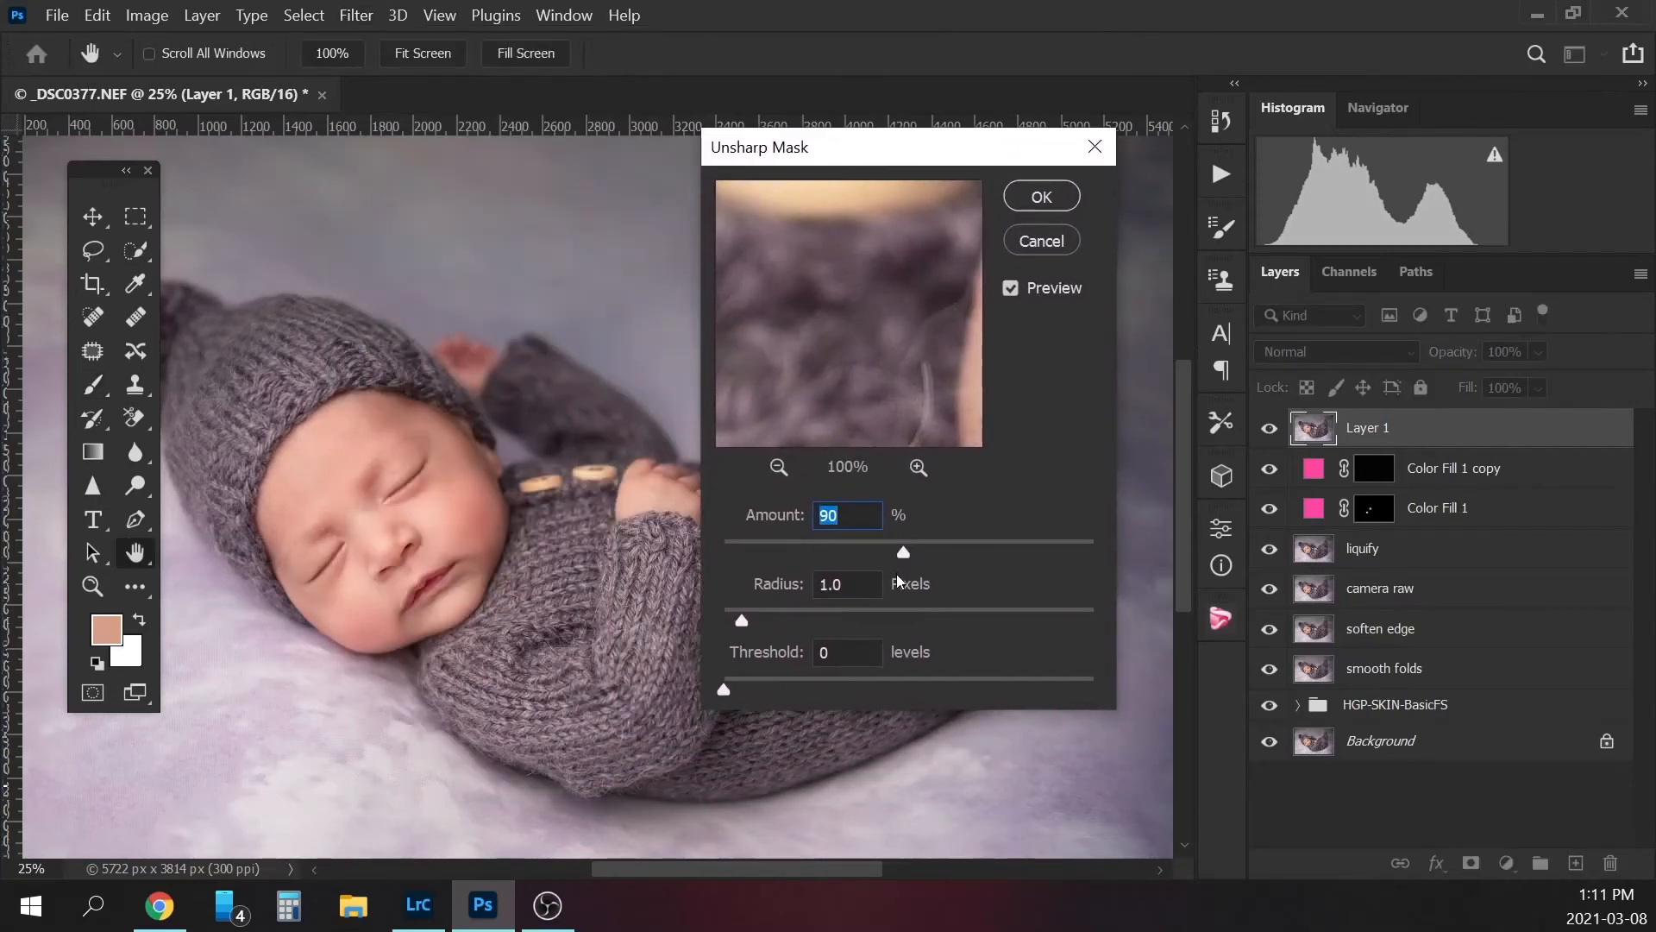
{"action": "left_click", "coordinate": [1012, 289]}
{"action": "left_click", "coordinate": [952, 553]}
{"action": "left_click", "coordinate": [951, 548]}
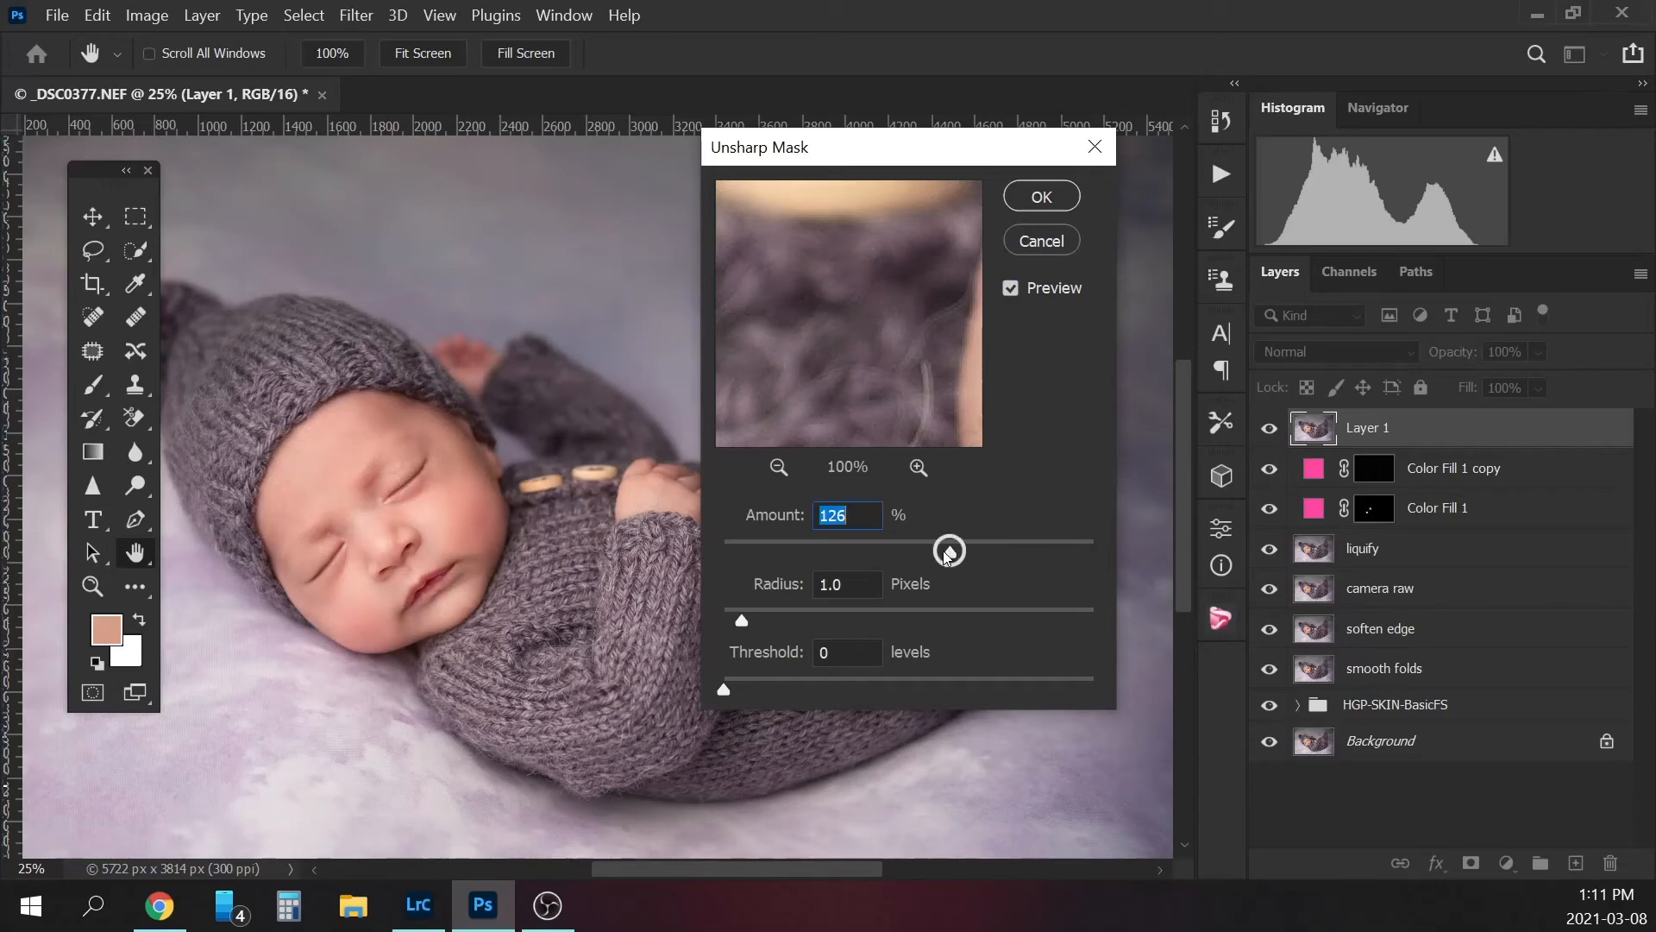
{"action": "left_click", "coordinate": [1012, 288]}
{"action": "left_click", "coordinate": [403, 484]}
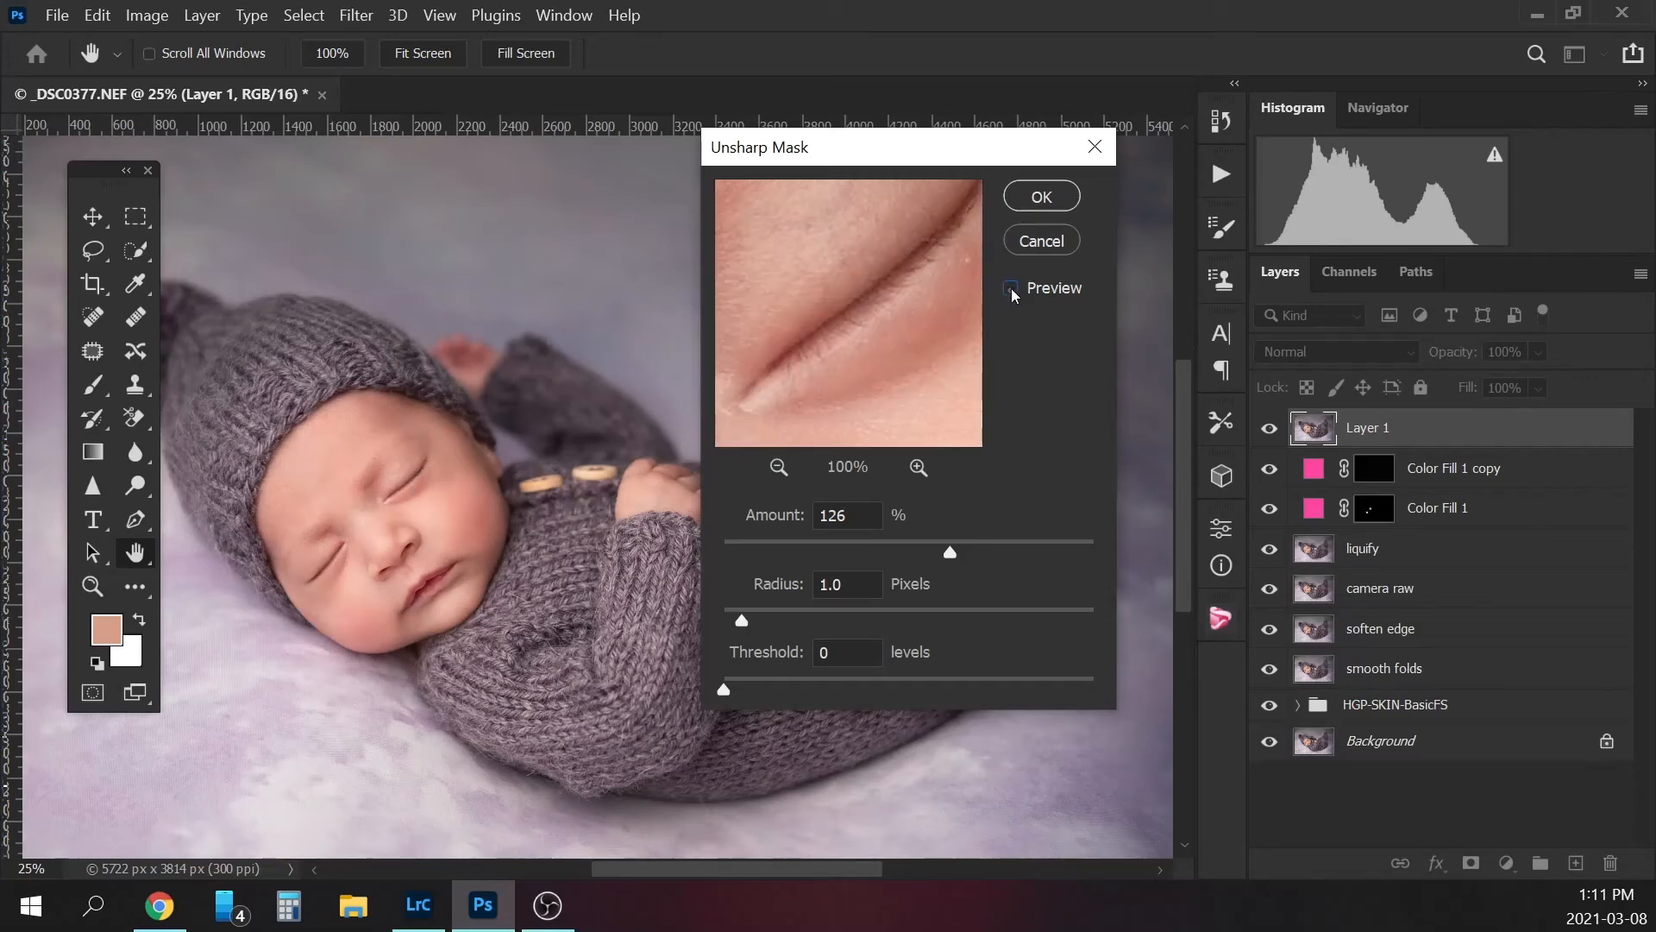
{"action": "left_click", "coordinate": [1011, 289]}
{"action": "left_click", "coordinate": [1041, 198]}
{"action": "key", "text": "b"}
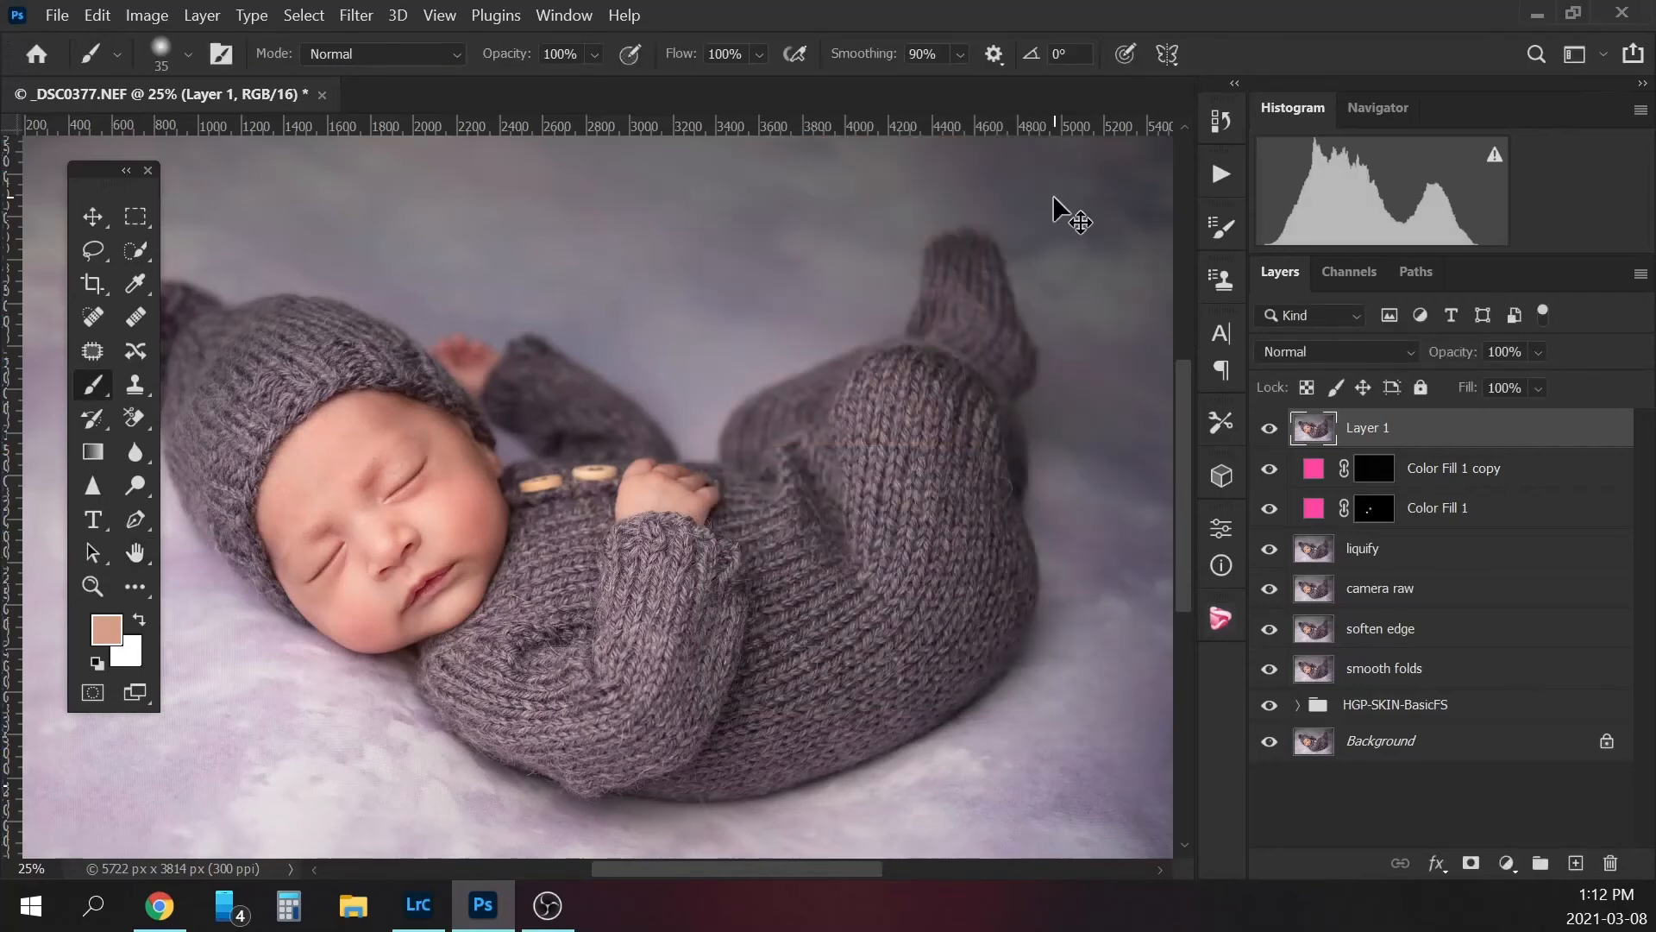
- Examine the sharpening on the baby's face and hat by toggling the sharpened layer's visibility at several magnifications
{"action": "key", "text": "ctrl+plus"}
{"action": "key", "text": "ctrl+plus"}
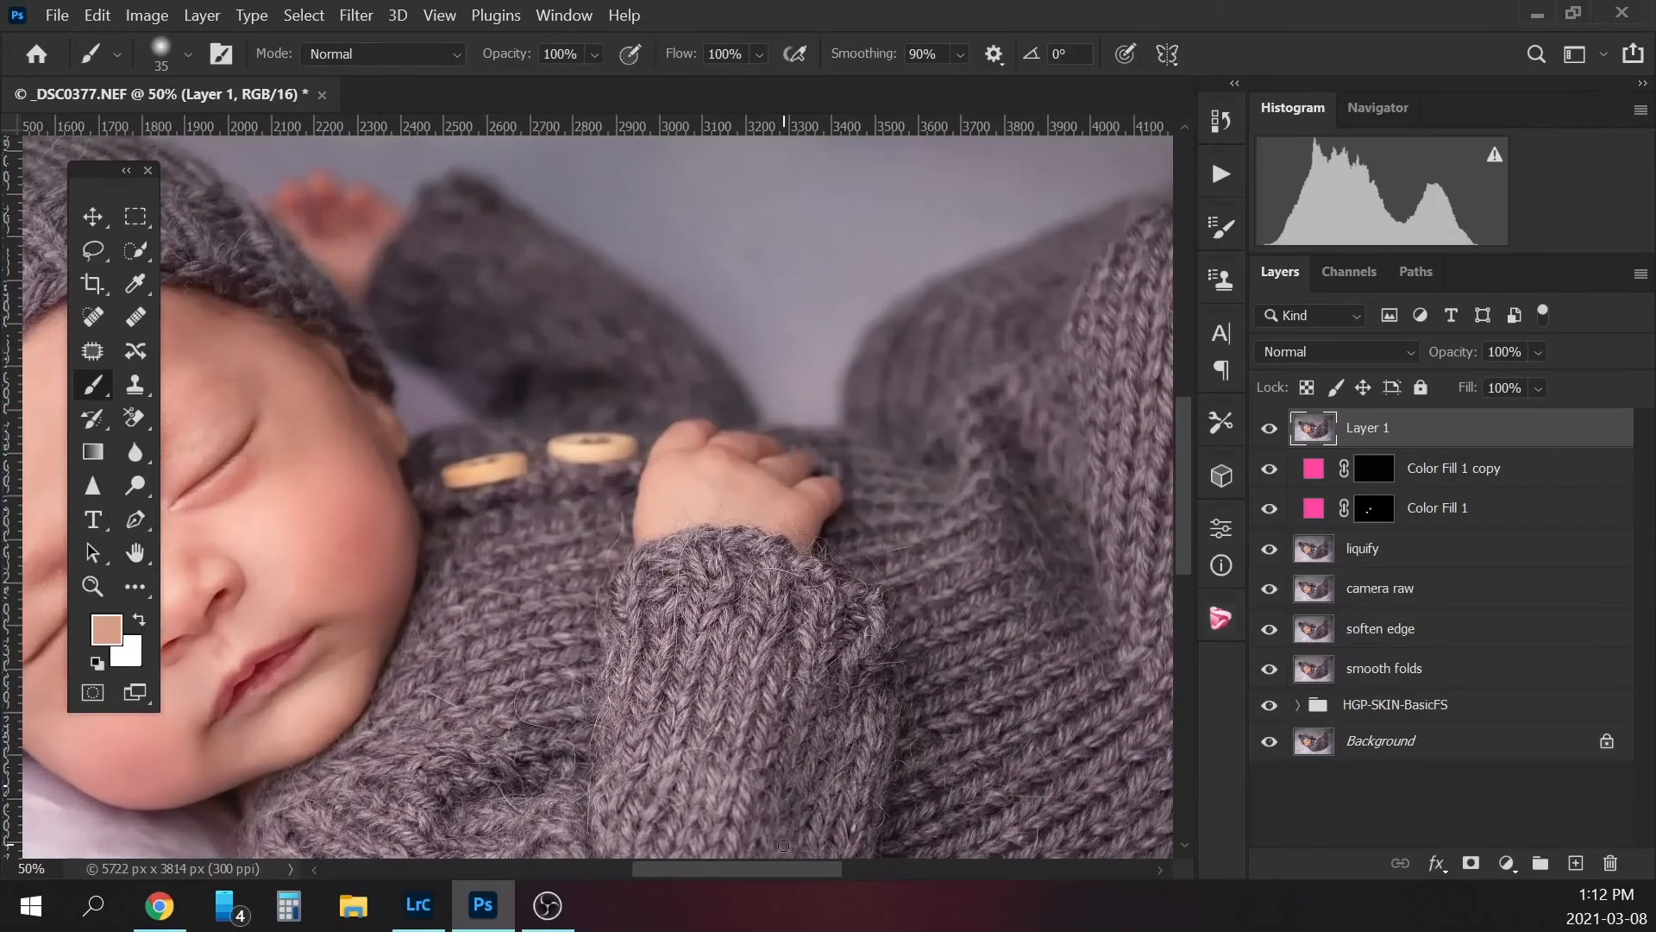
{"action": "left_click_drag", "start_coordinate": [794, 868], "coordinate": [693, 868]}
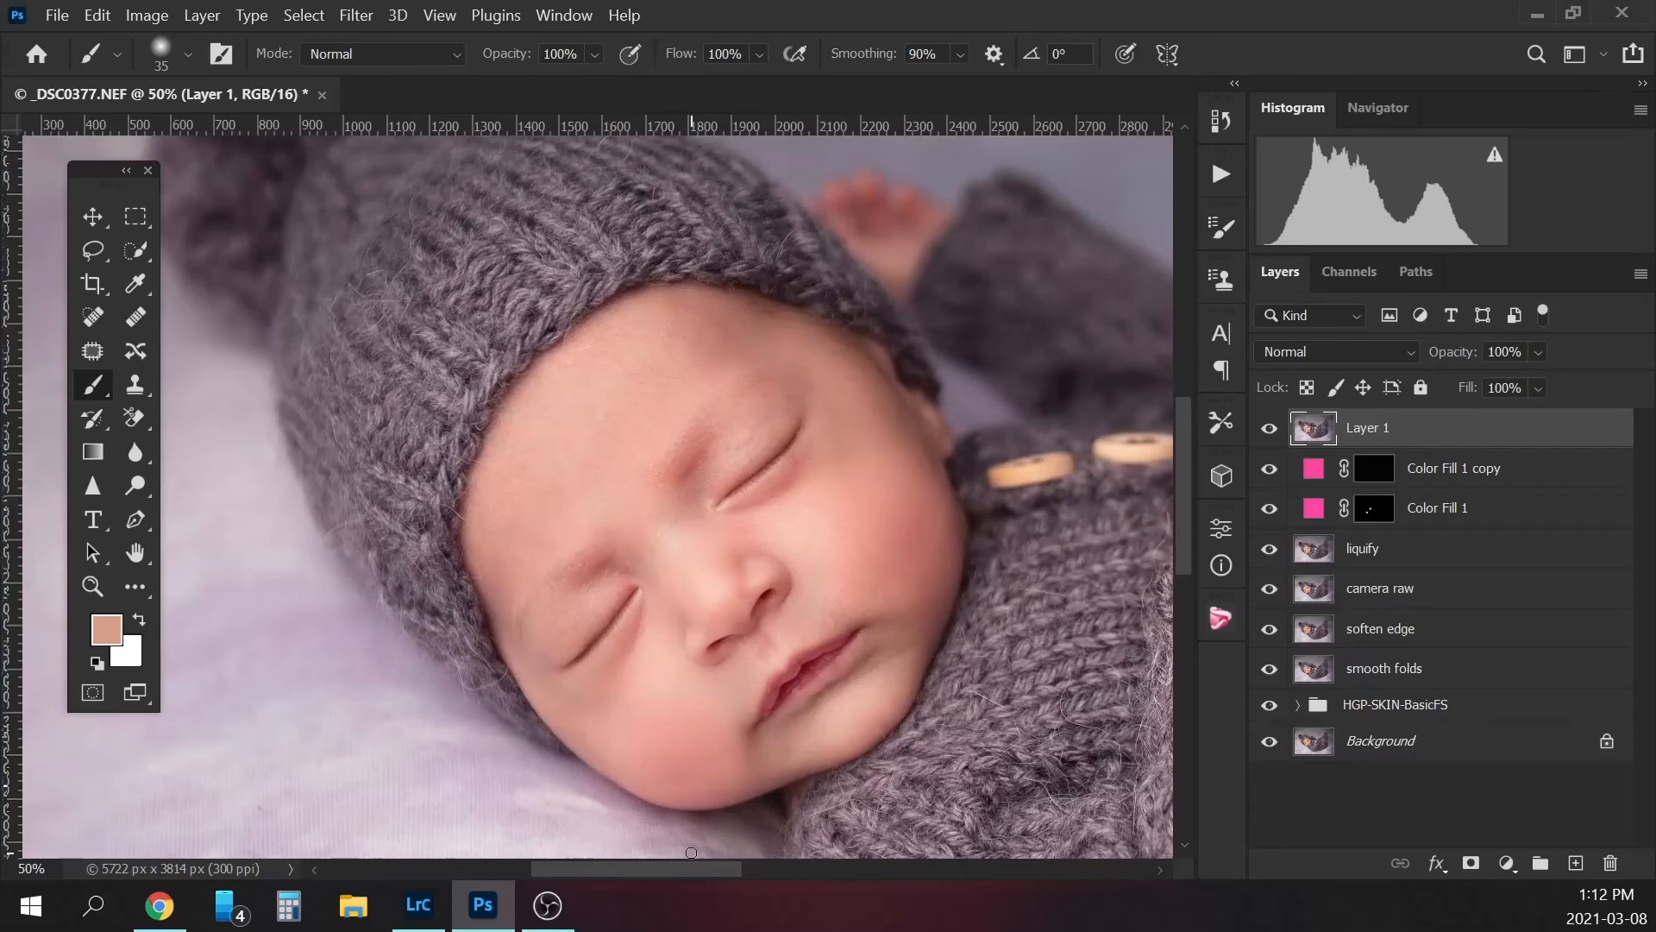
{"action": "left_click", "coordinate": [1270, 429]}
{"action": "left_click", "coordinate": [1270, 429]}
{"action": "key", "text": "ctrl+plus"}
{"action": "left_click", "coordinate": [1272, 429]}
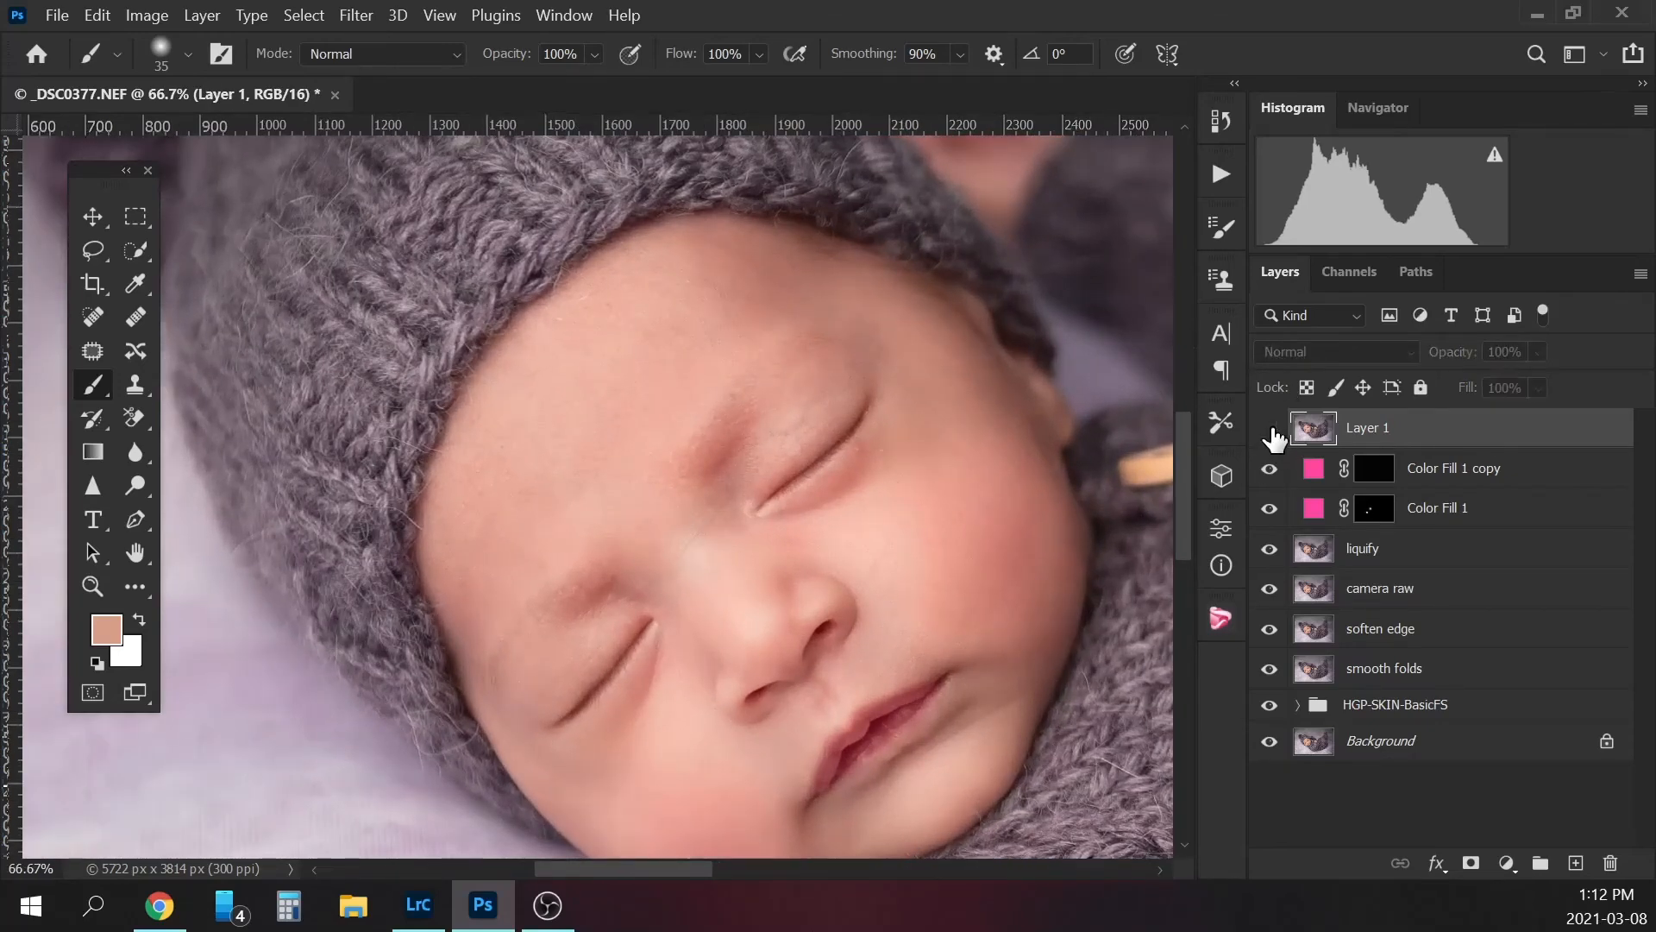
{"action": "left_click", "coordinate": [1273, 432]}
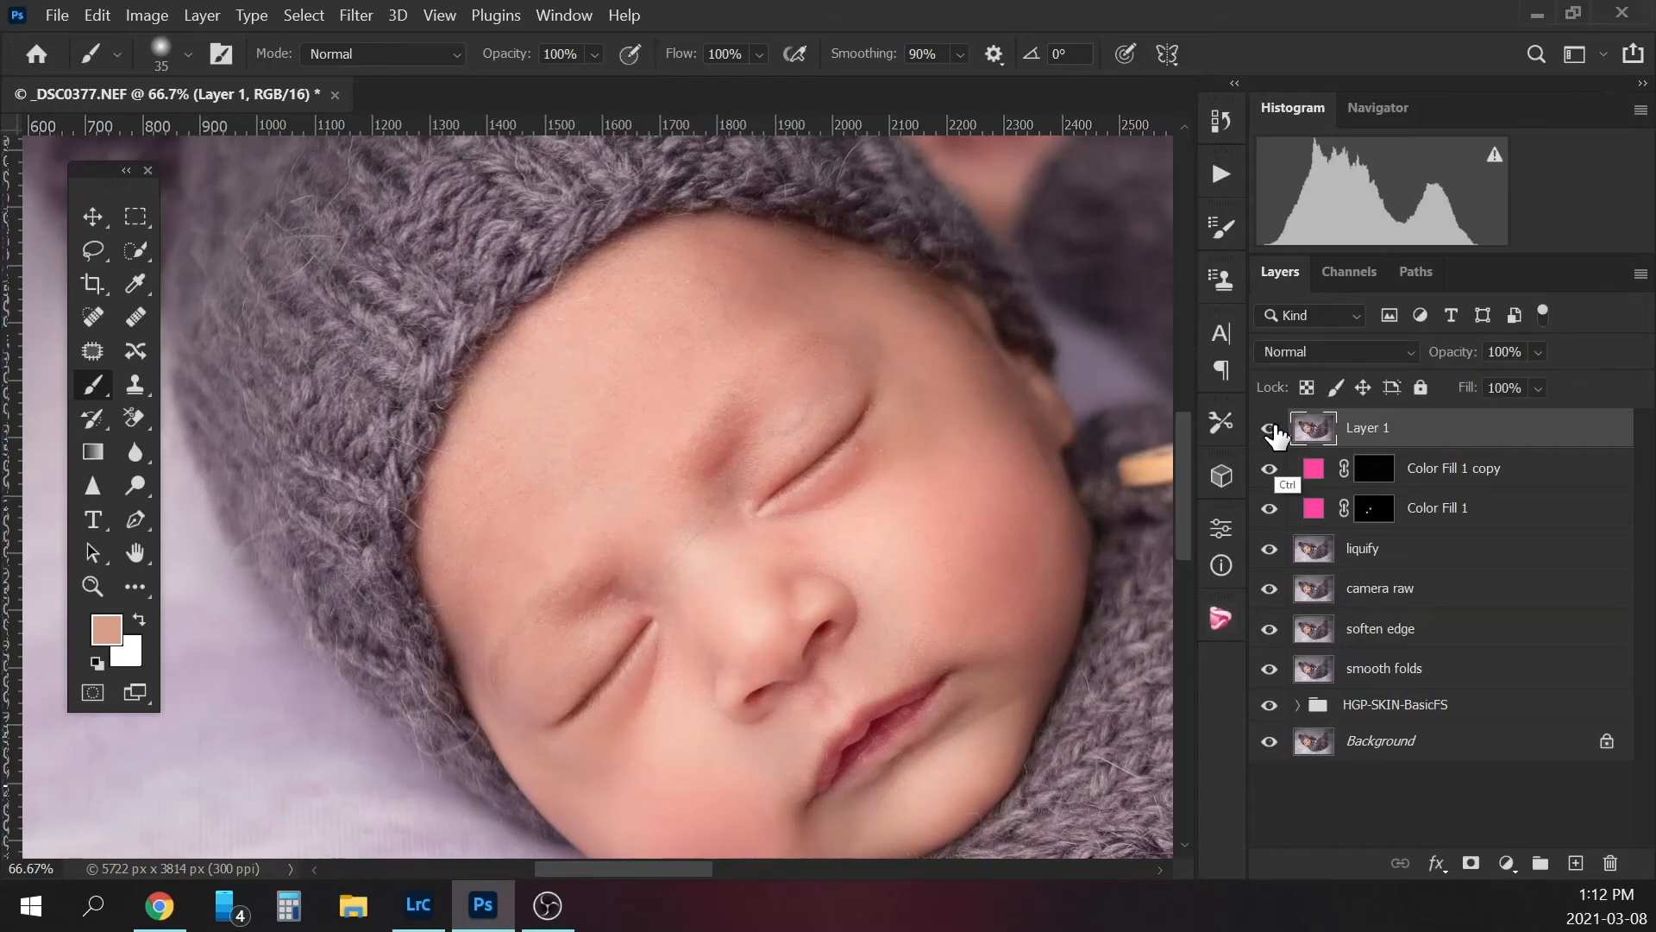
{"action": "key", "text": "ctrl+minus"}
{"action": "key", "text": "ctrl+minus"}
{"action": "left_click", "coordinate": [1275, 432]}
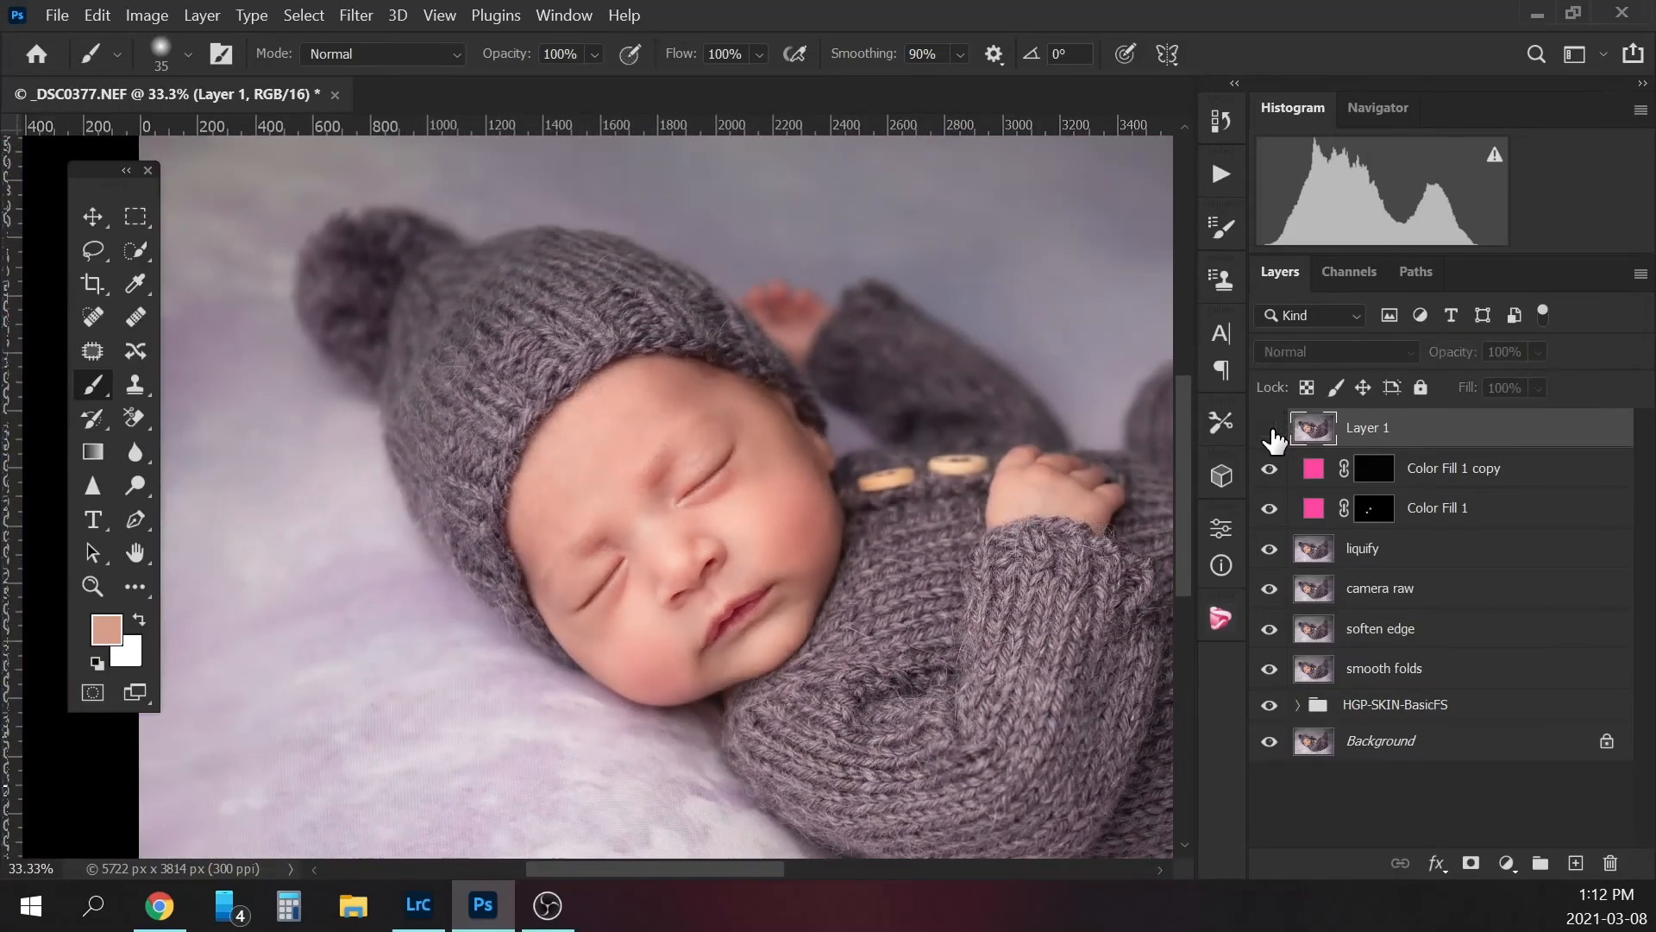
{"action": "left_click", "coordinate": [1275, 429]}
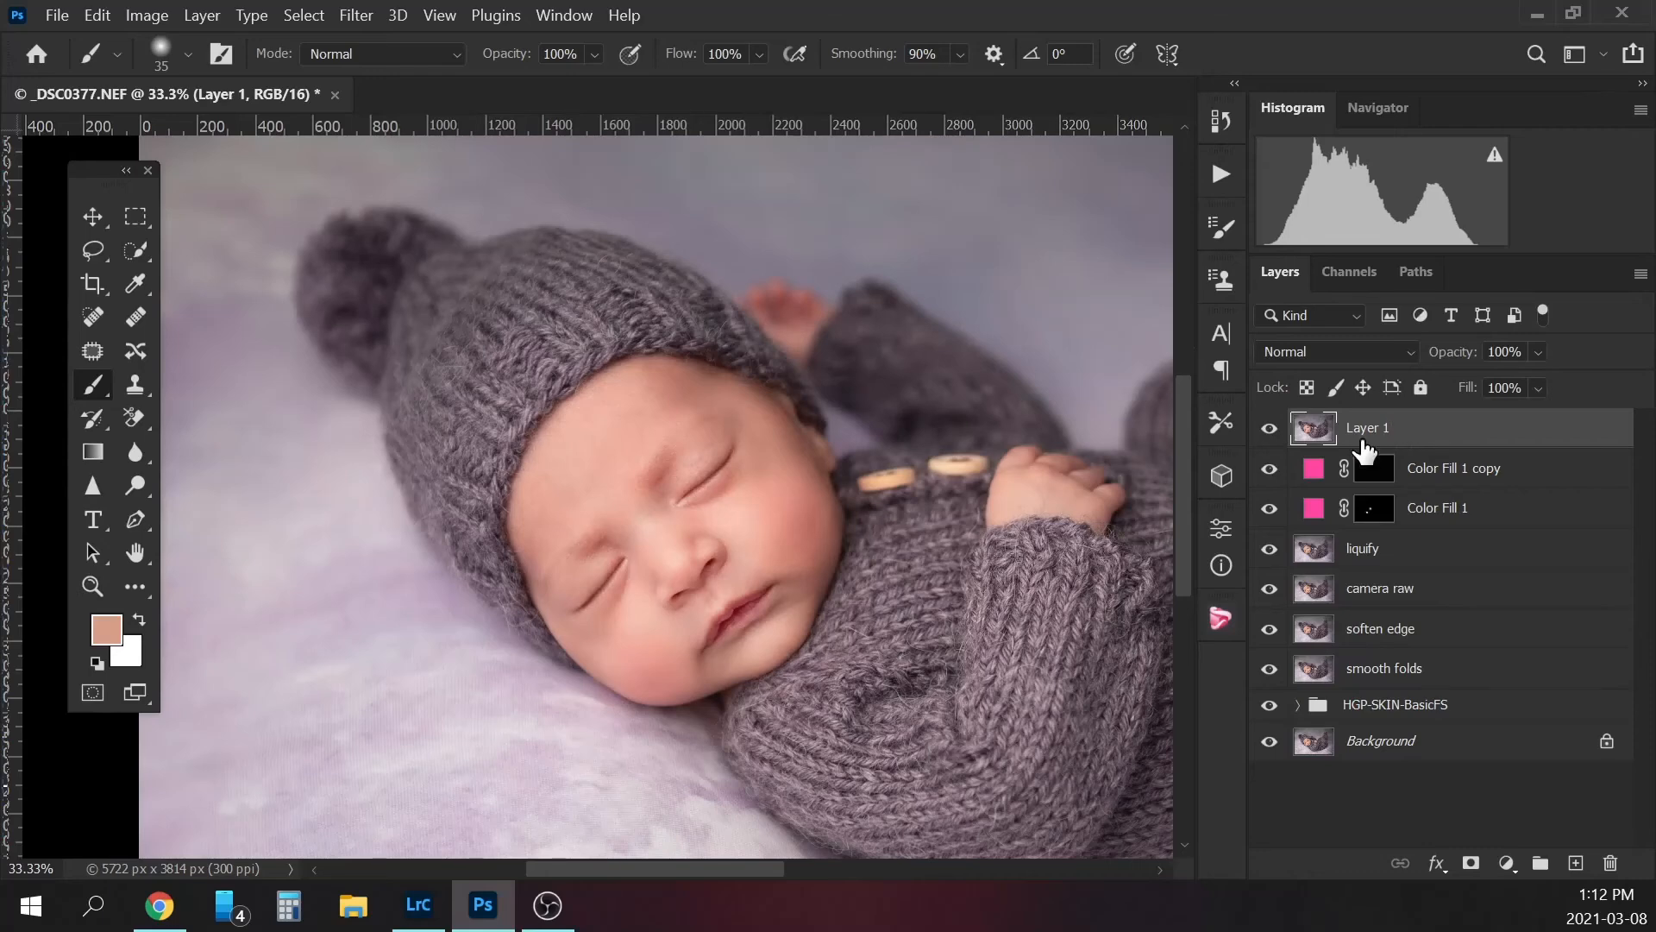
- Remove the small skin blemishes around the closed eye and brow on Layer 1 with the Spot Healing Brush at size 20
{"action": "key", "text": "ctrl+plus"}
{"action": "left_click", "coordinate": [99, 349]}
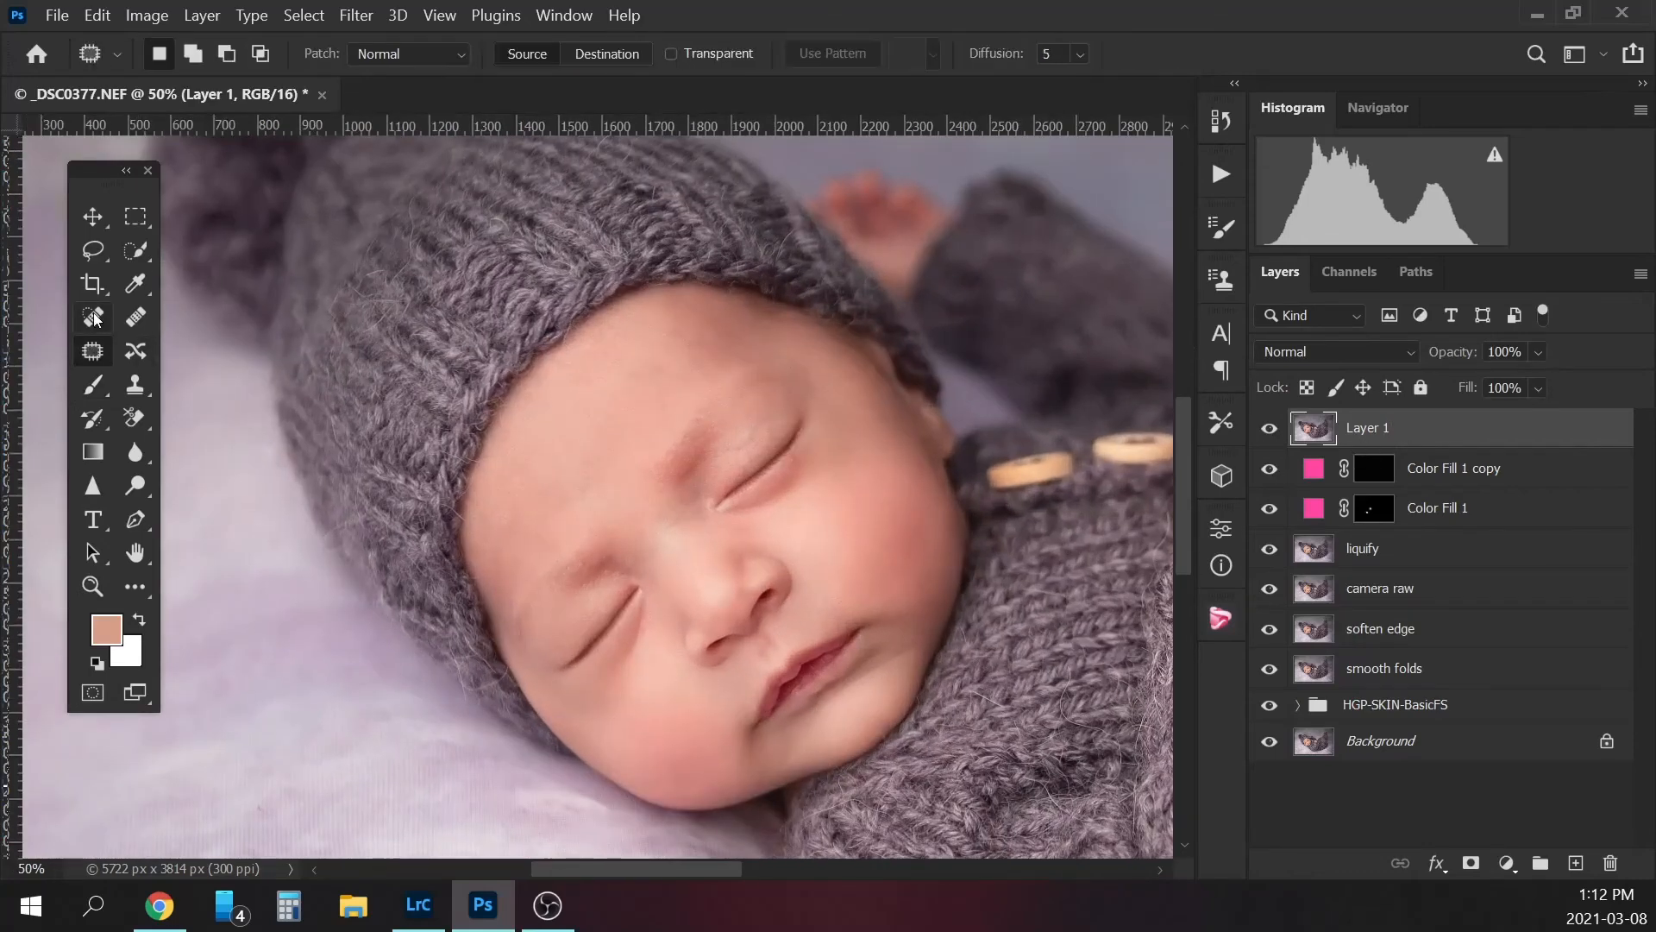
{"action": "left_click", "coordinate": [99, 313]}
{"action": "key", "text": "ctrl+plus"}
{"action": "key", "text": "ctrl+plus"}
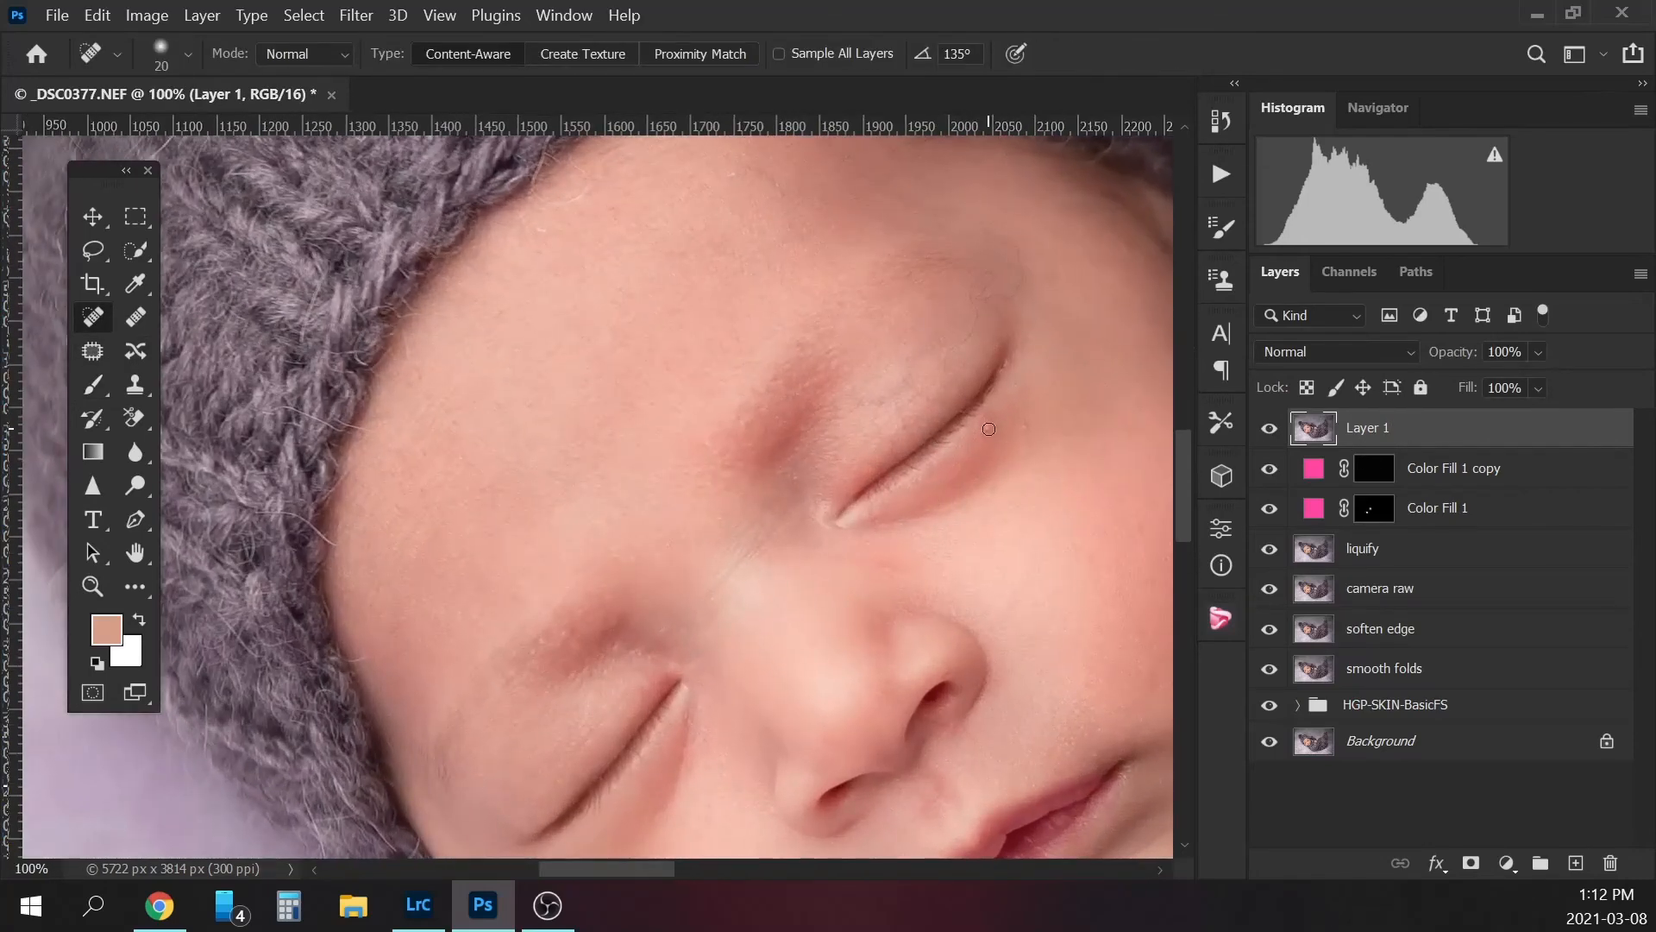
{"action": "mouse_move", "coordinate": [950, 368]}
{"action": "left_mouse_down"}
{"action": "mouse_move", "coordinate": [985, 305]}
{"action": "mouse_move", "coordinate": [977, 279]}
{"action": "mouse_move", "coordinate": [1011, 297]}
{"action": "left_mouse_up"}
{"action": "left_click_drag", "start_coordinate": [1004, 239], "coordinate": [1002, 222]}
{"action": "left_click_drag", "start_coordinate": [1001, 405], "coordinate": [1002, 405]}
{"action": "key", "text": "ctrl+minus"}
{"action": "key", "text": "ctrl+minus"}
{"action": "key", "text": "ctrl+minus"}
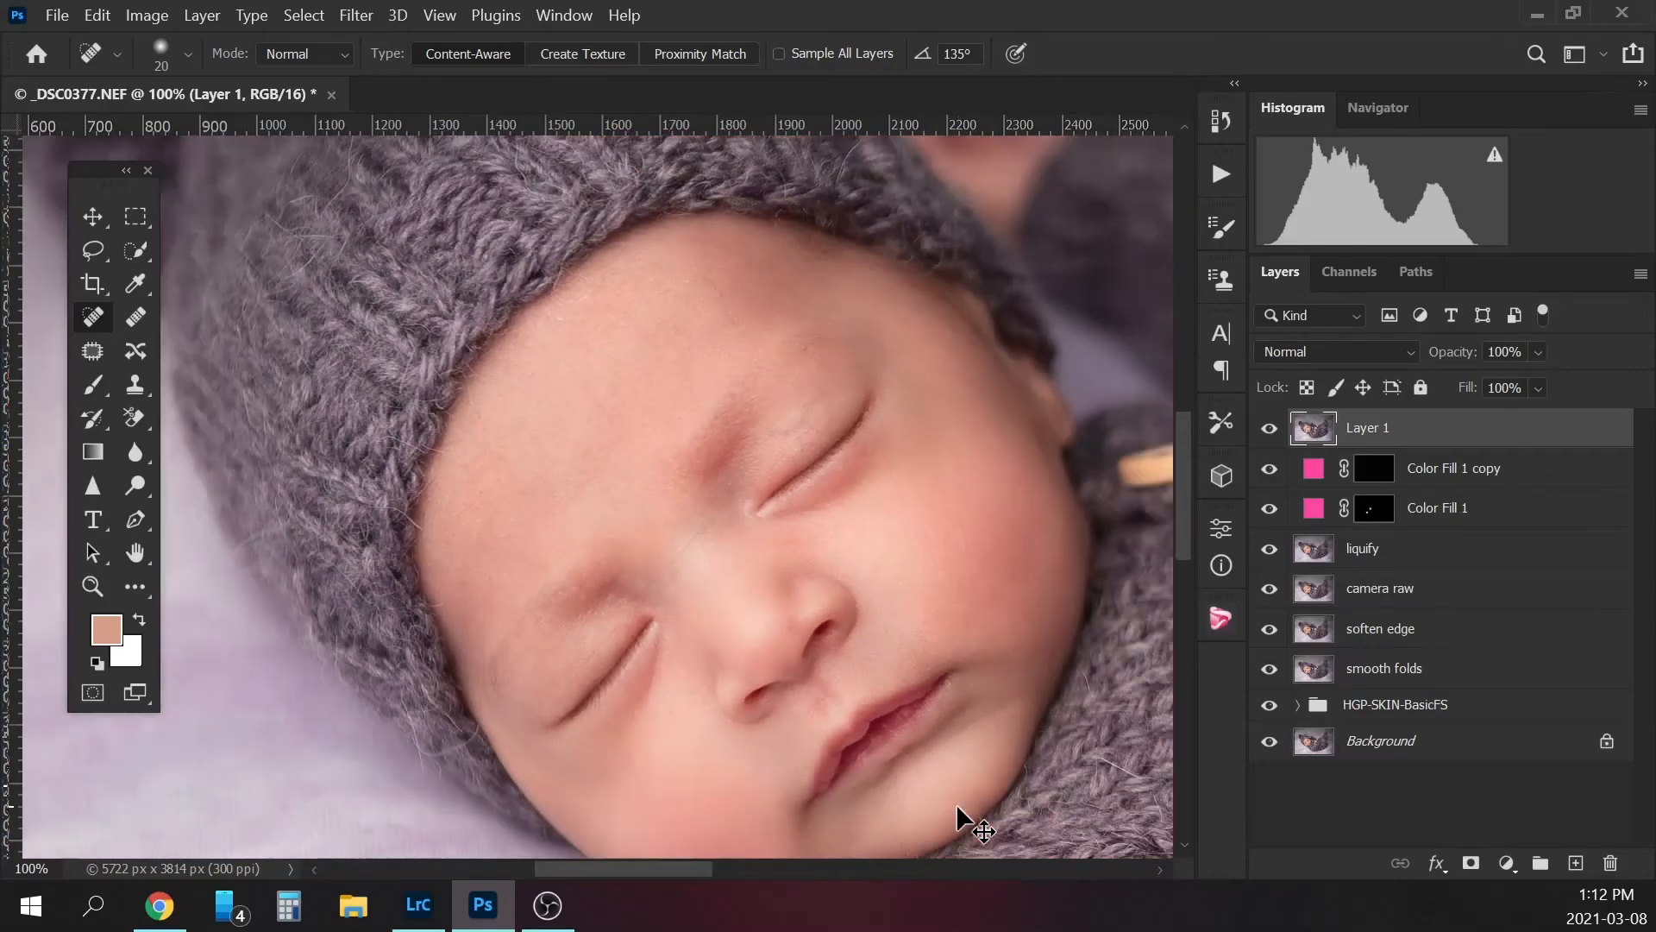
{"action": "key", "text": "ctrl+minus"}
{"action": "key", "text": "ctrl+minus"}
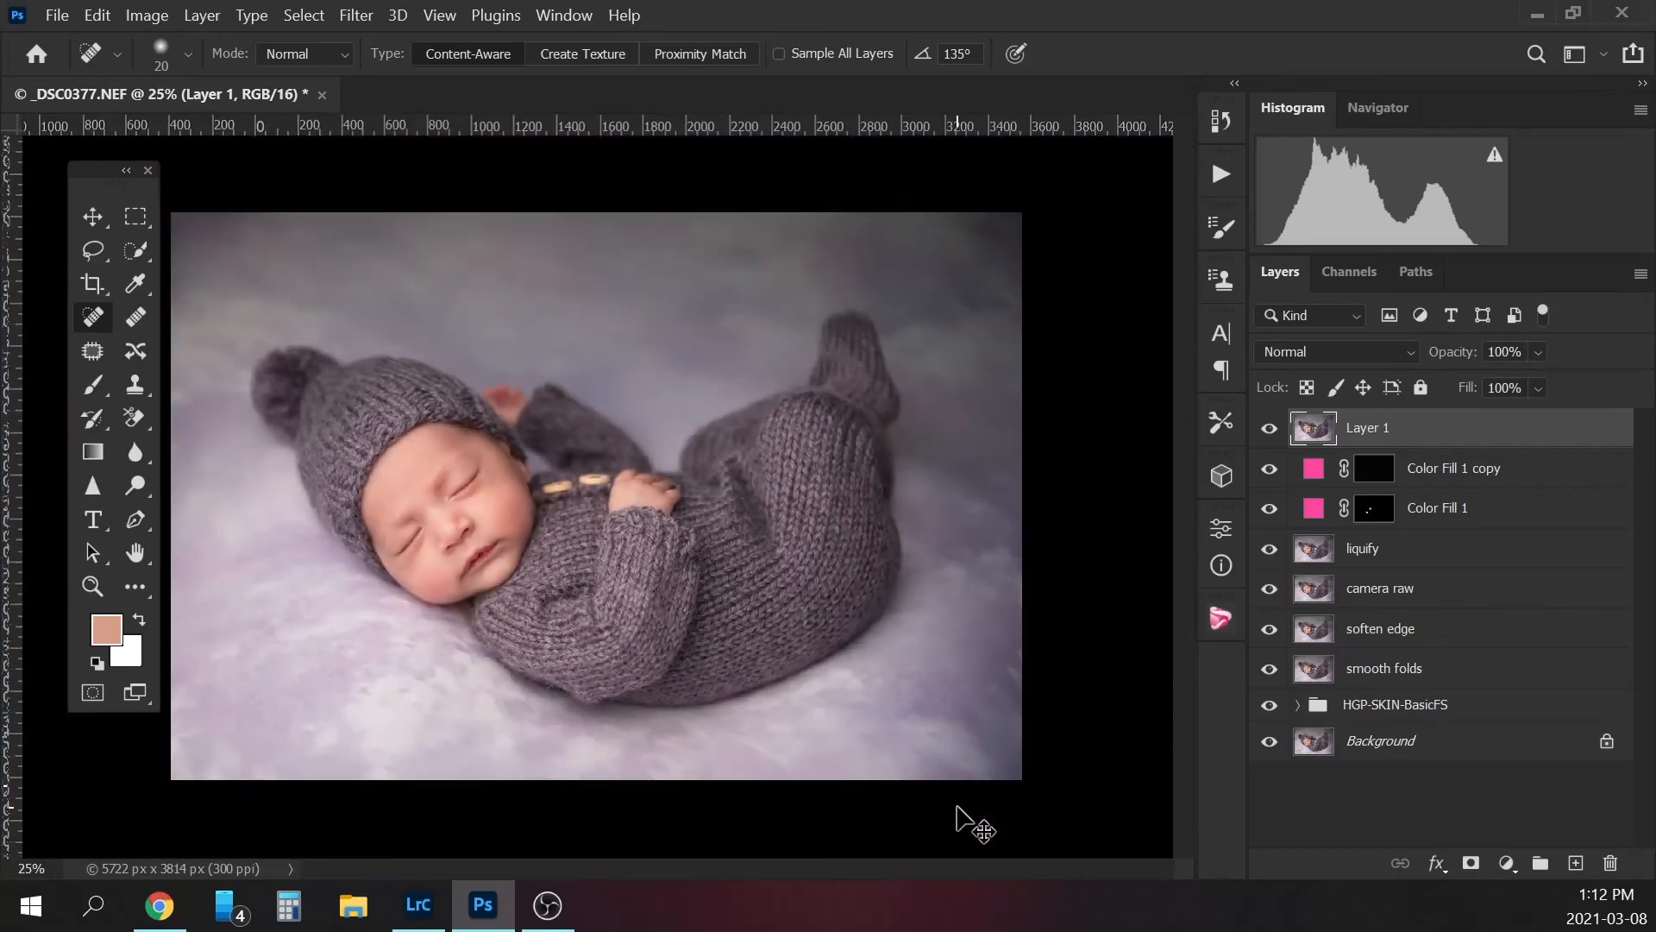
{"action": "left_click", "coordinate": [1220, 121]}
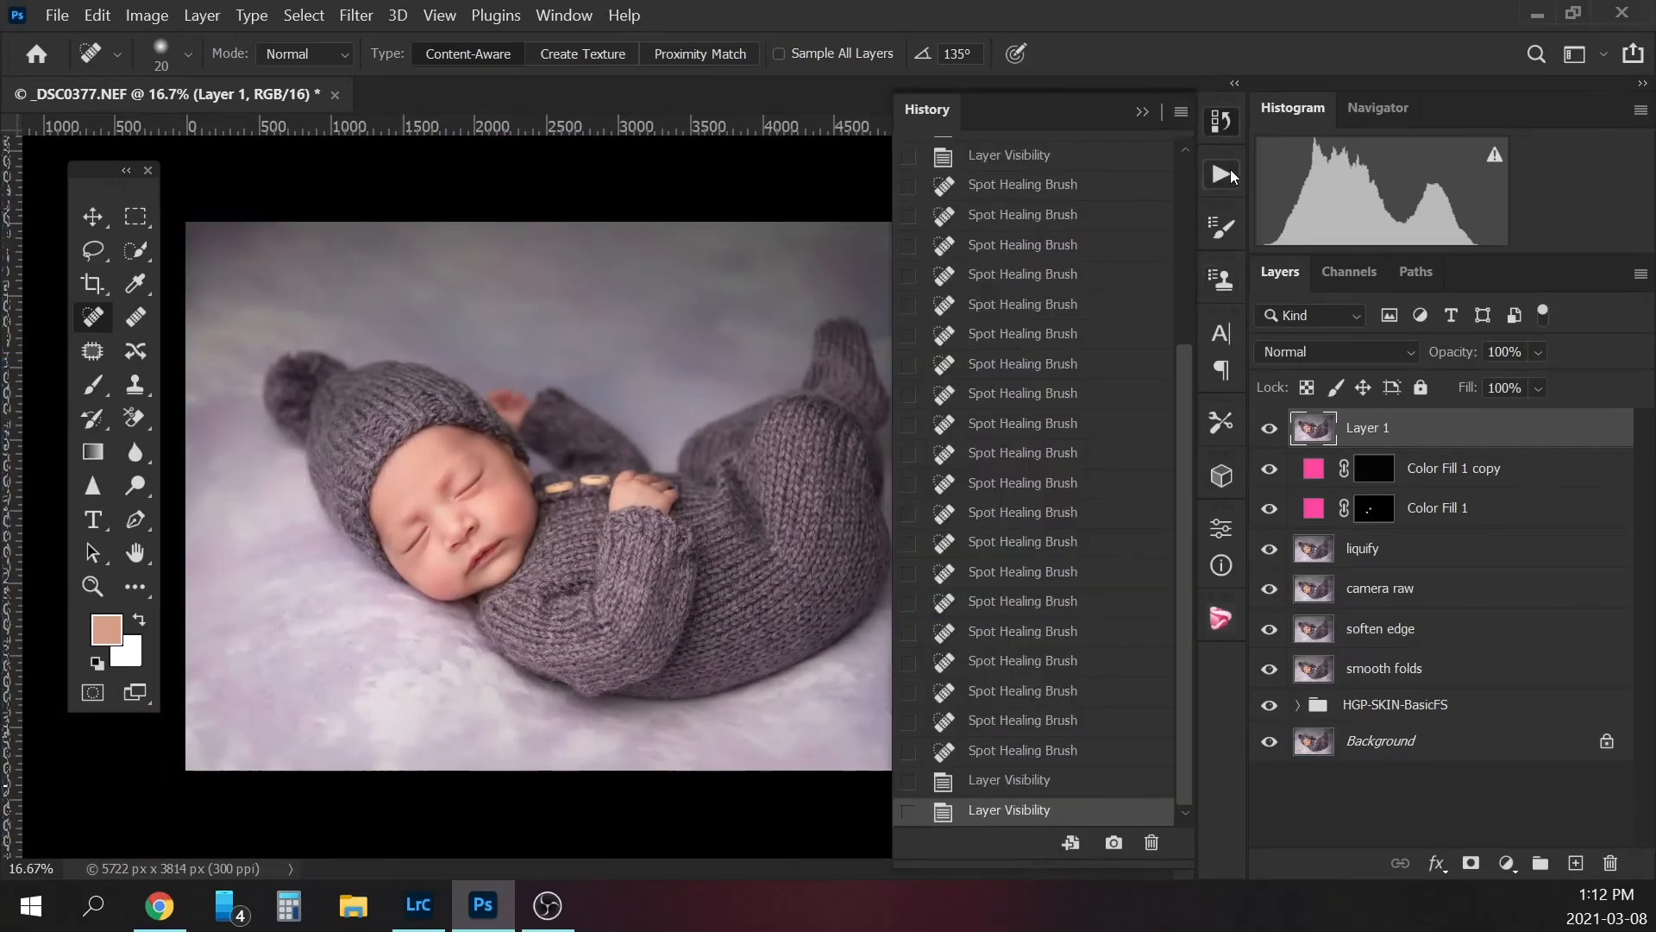
{"action": "left_click_drag", "start_coordinate": [1184, 359], "coordinate": [1196, 153]}
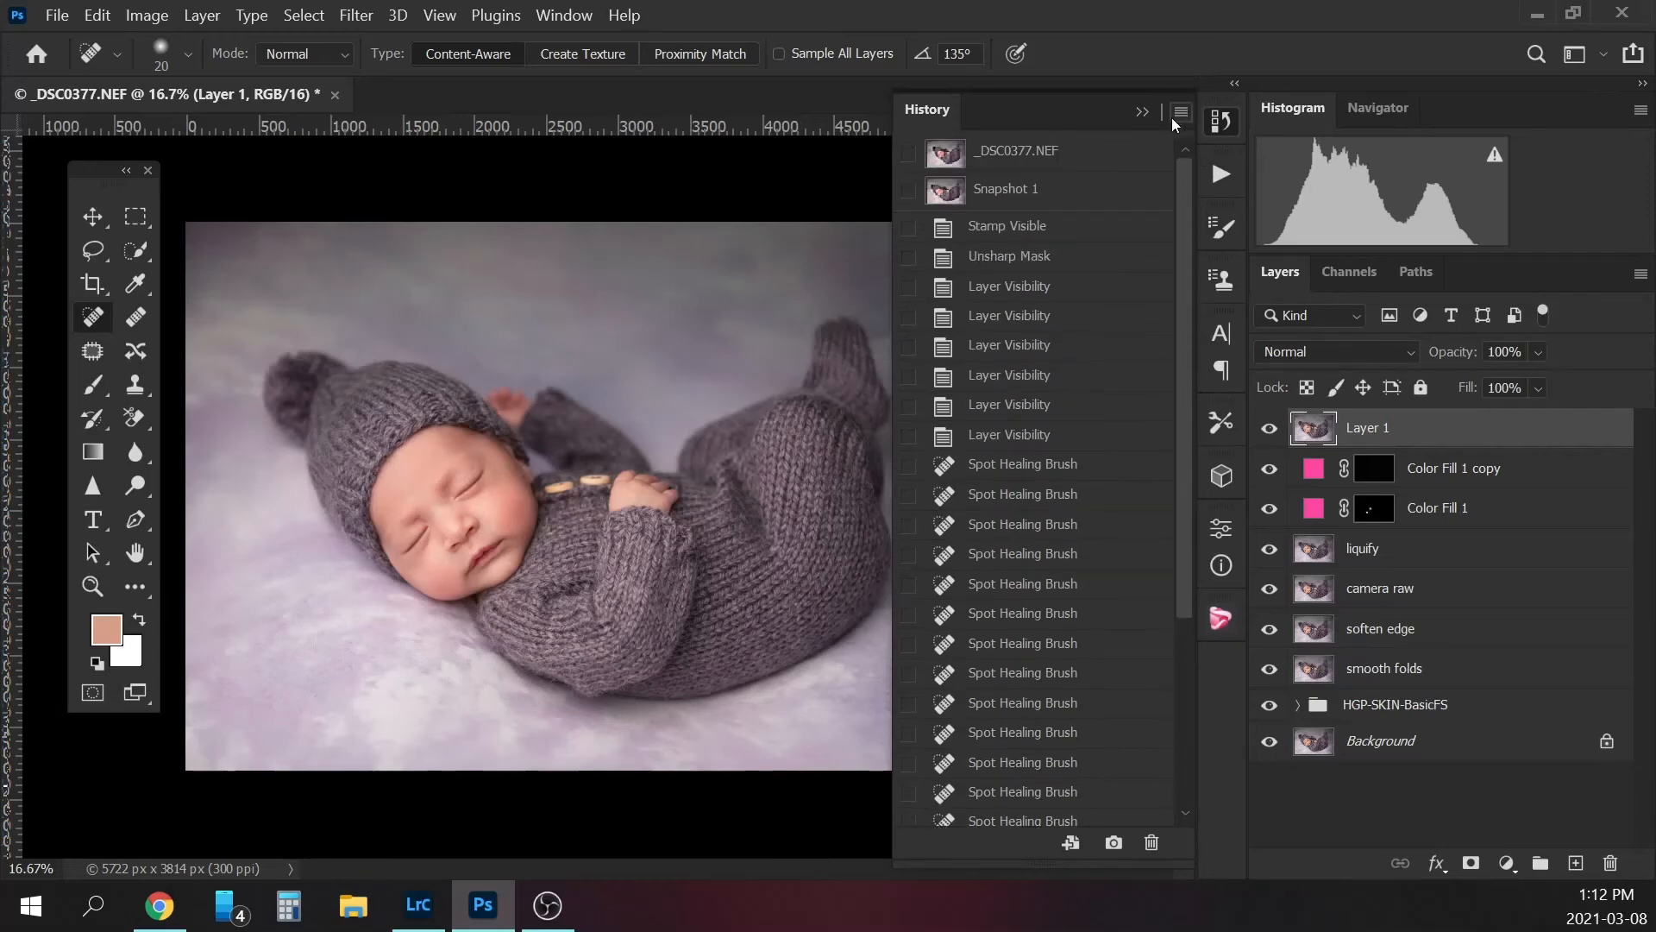
{"action": "left_click", "coordinate": [1143, 113]}
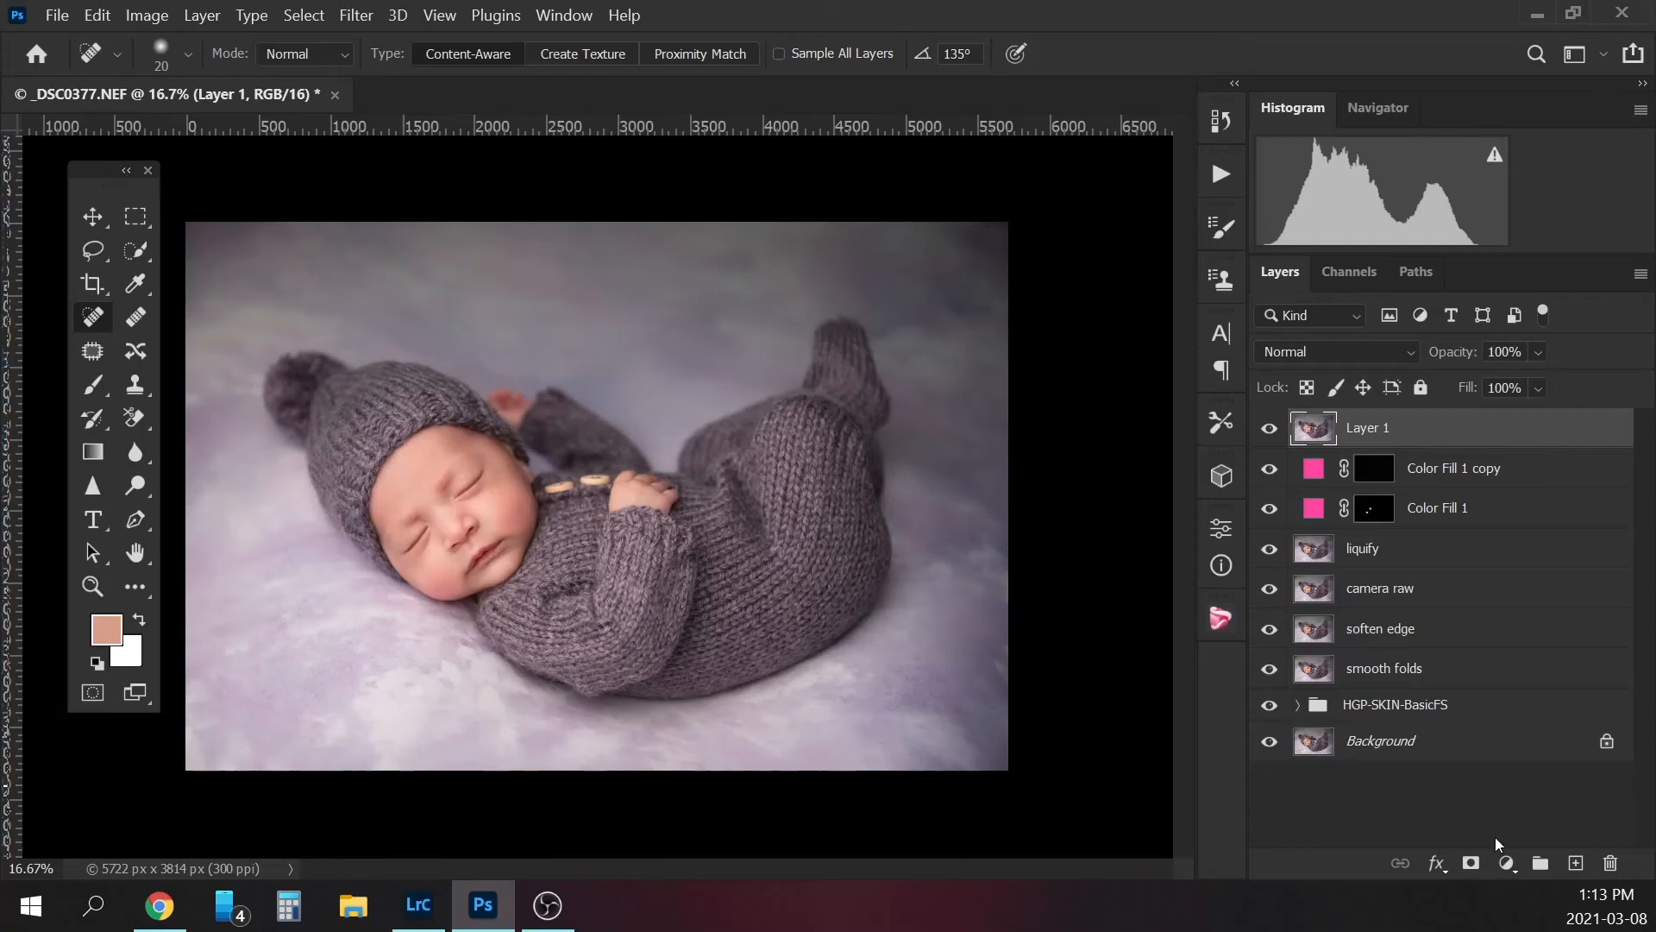
- Add a Curves adjustment layer above Layer 1 and raise the RGB curve slightly at its midpoint to brighten the photo
{"action": "left_click", "coordinate": [1506, 863]}
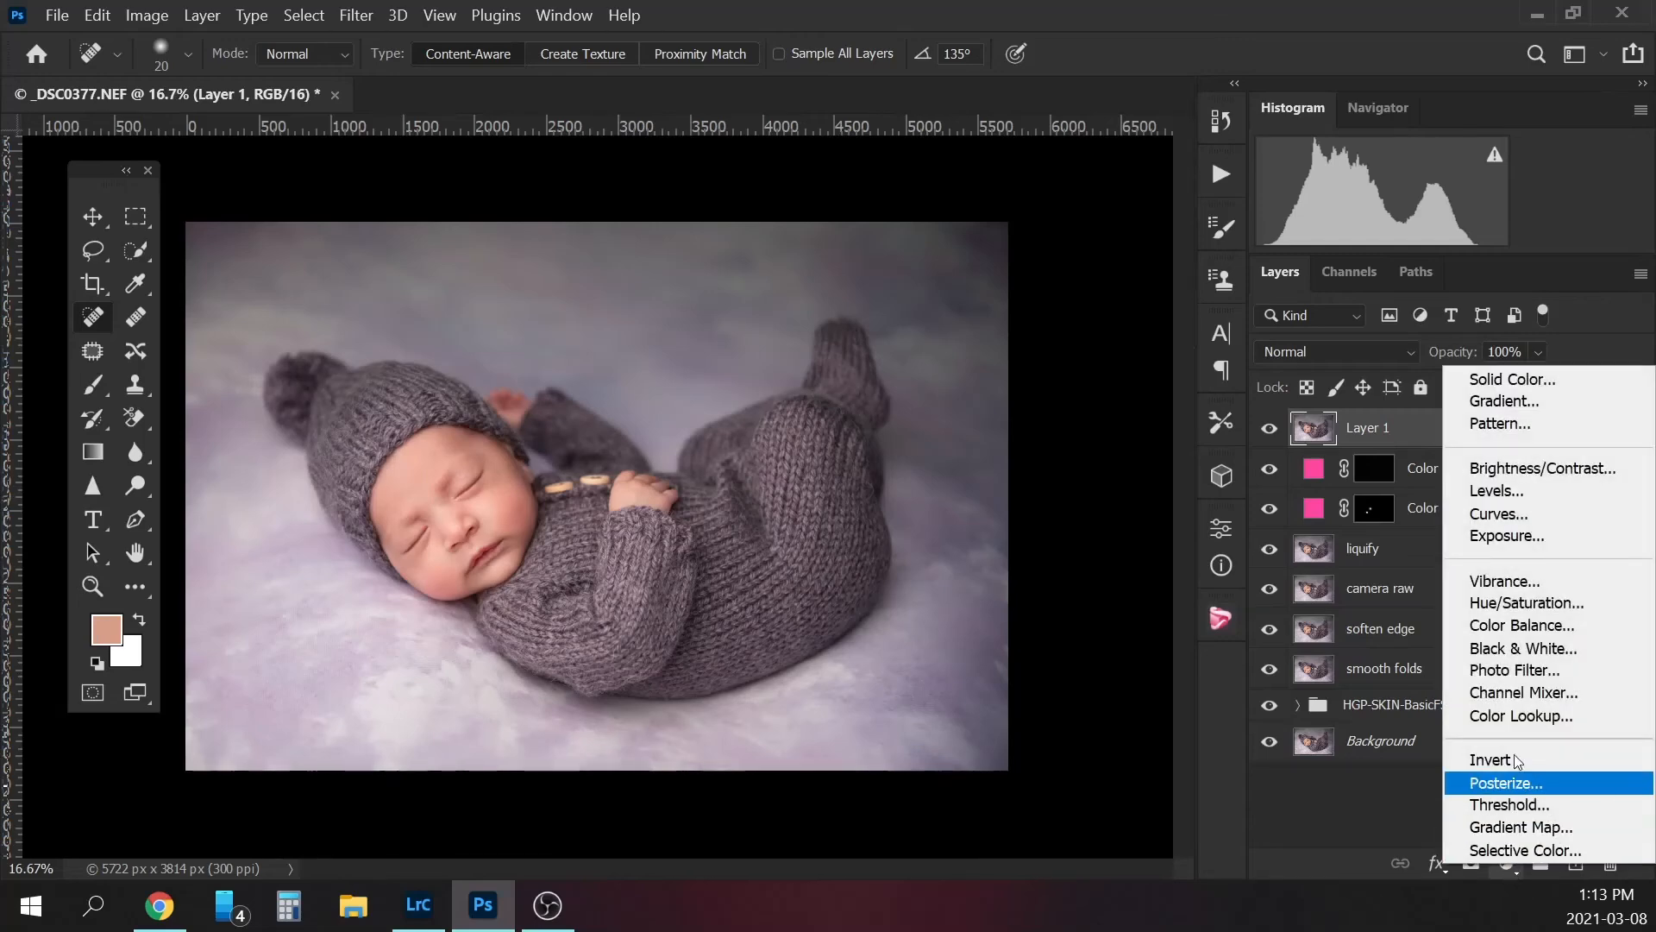
{"action": "left_click", "coordinate": [1534, 515]}
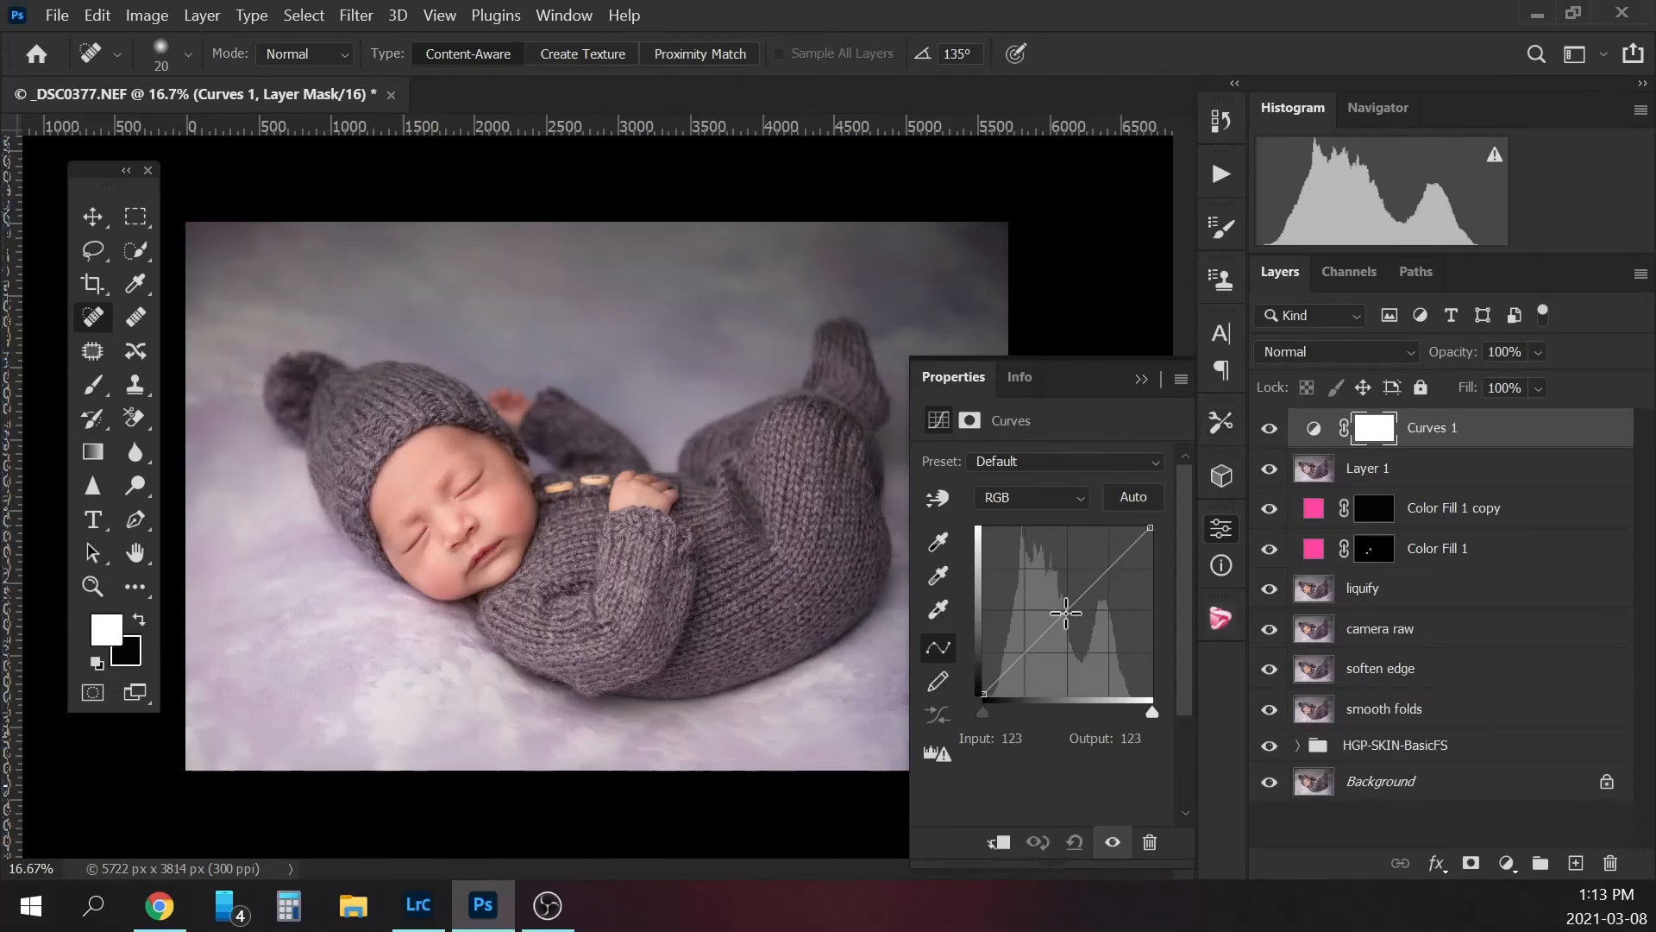
{"action": "left_click_drag", "start_coordinate": [1068, 611], "coordinate": [1062, 608]}
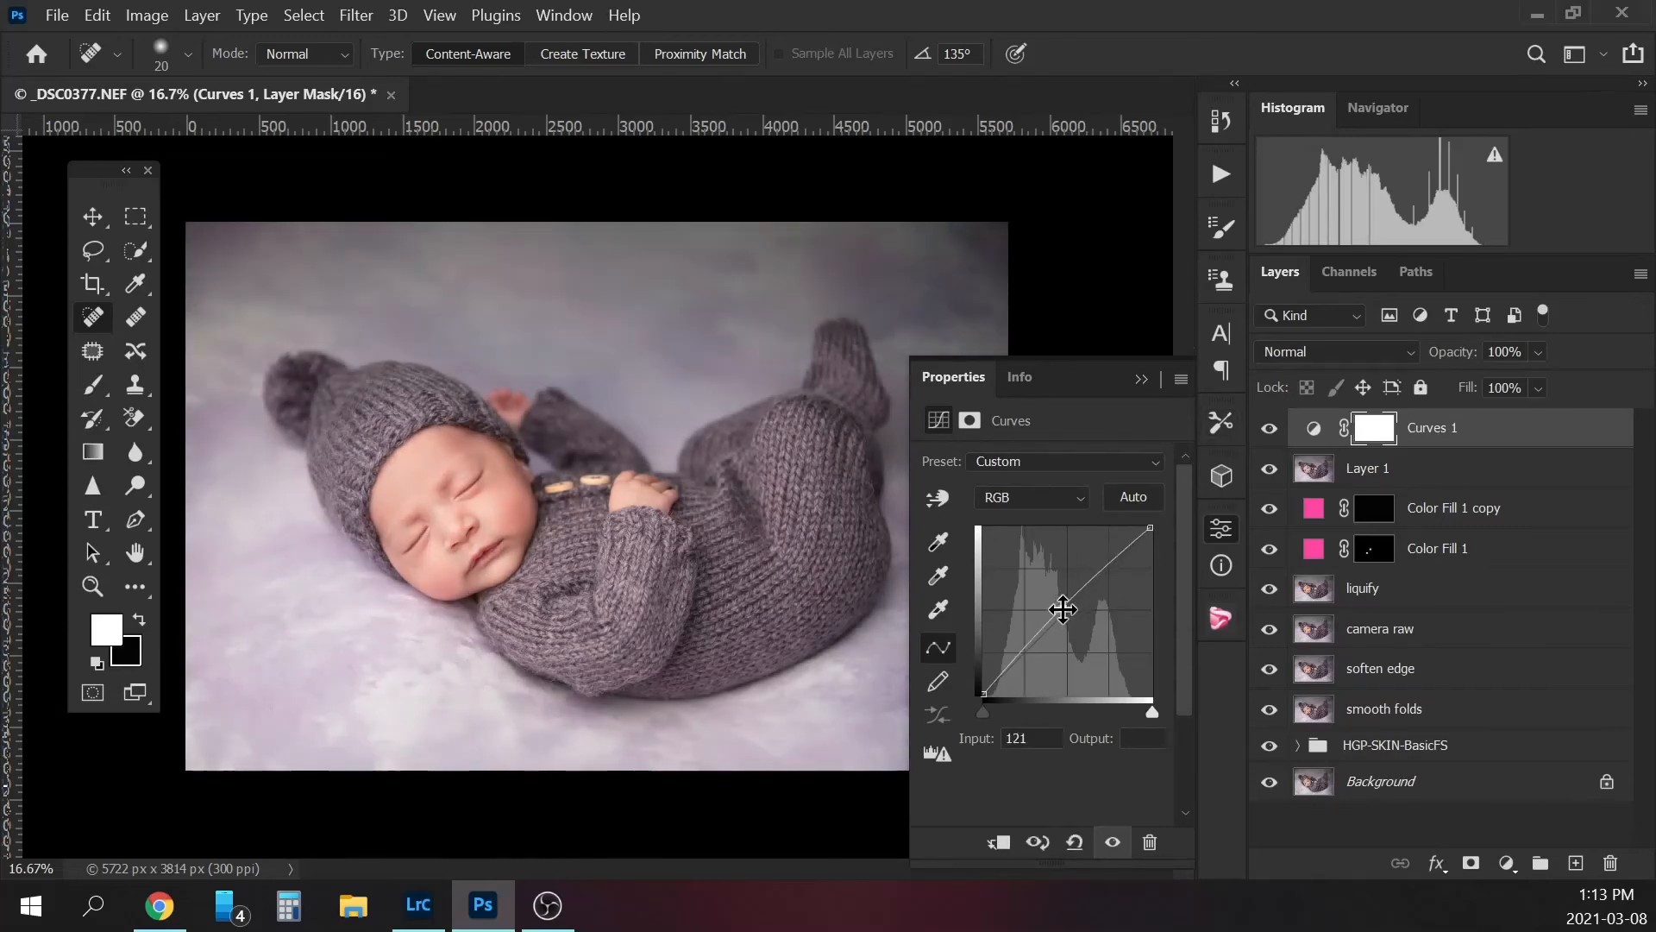
{"action": "left_click", "coordinate": [1144, 380]}
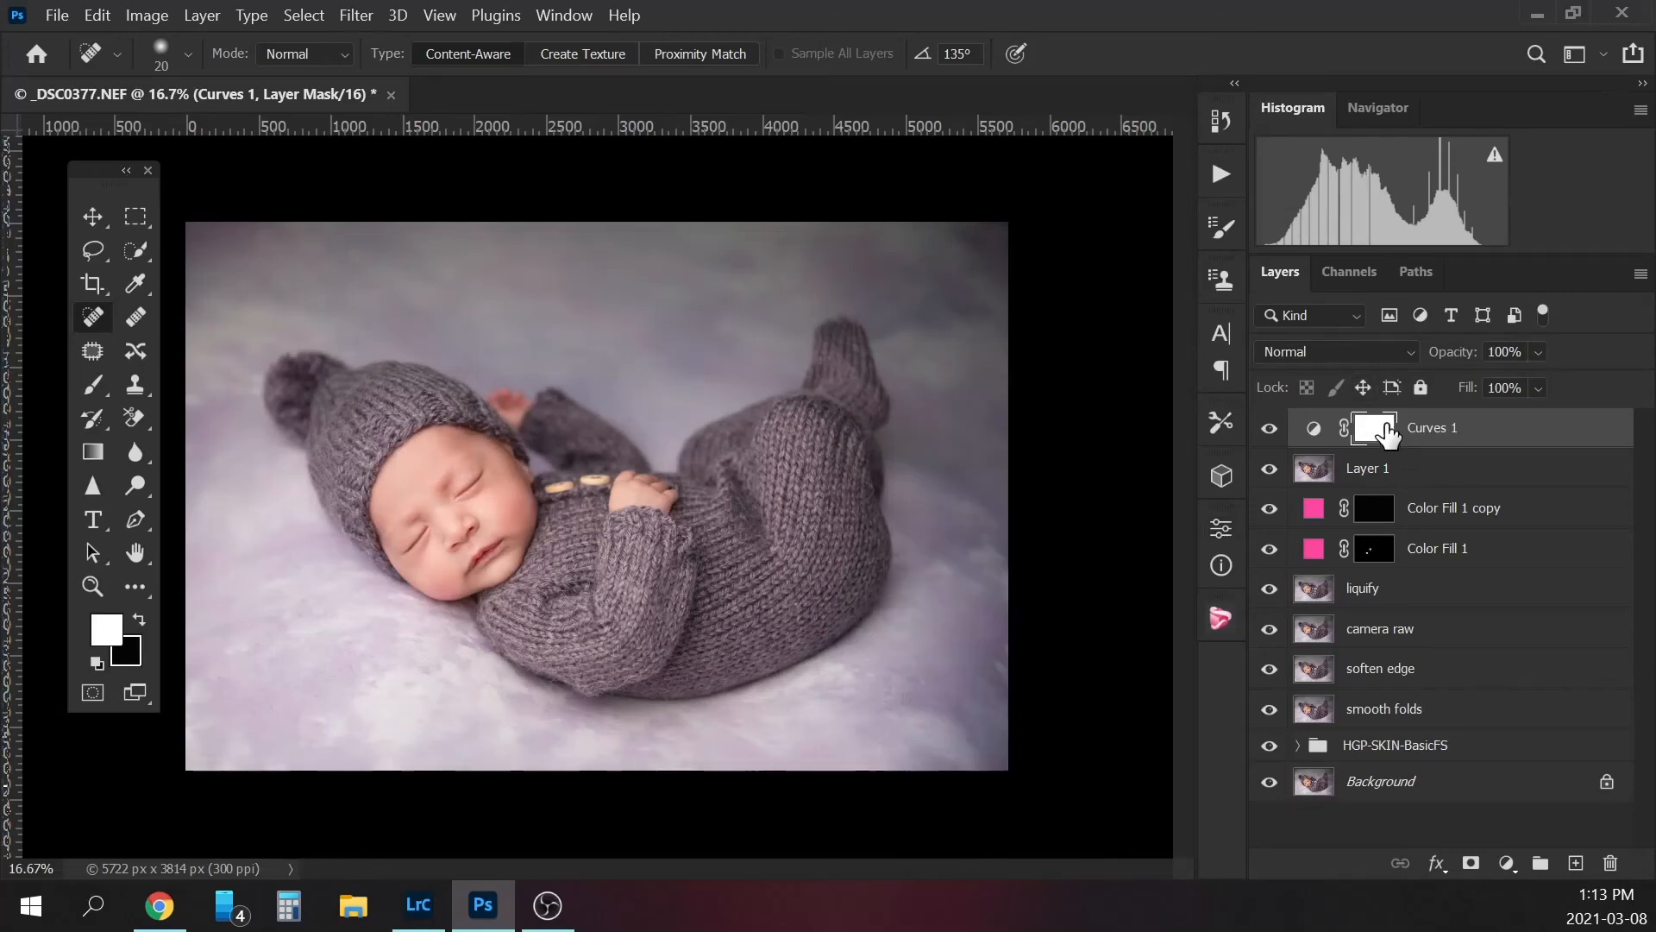
- Invert the brightening Curves layer's mask to black and rename the layer dodge
{"action": "key", "text": "ctrl+i"}
{"action": "double_click", "coordinate": [1456, 427]}
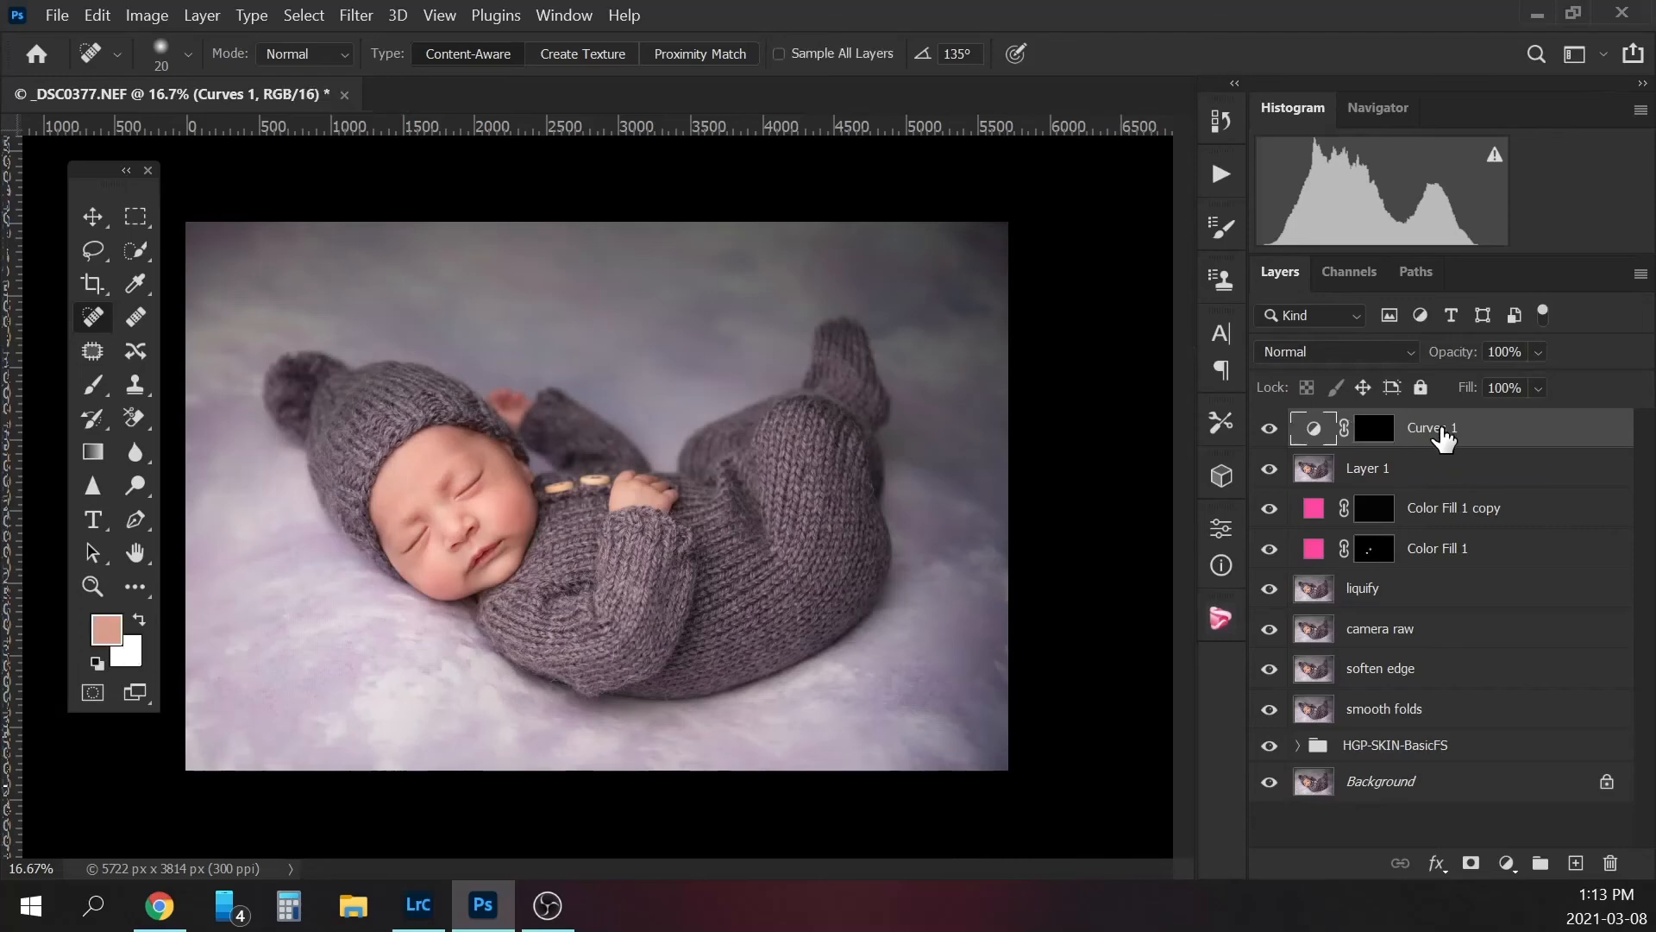
{"action": "type", "text": "dodge"}
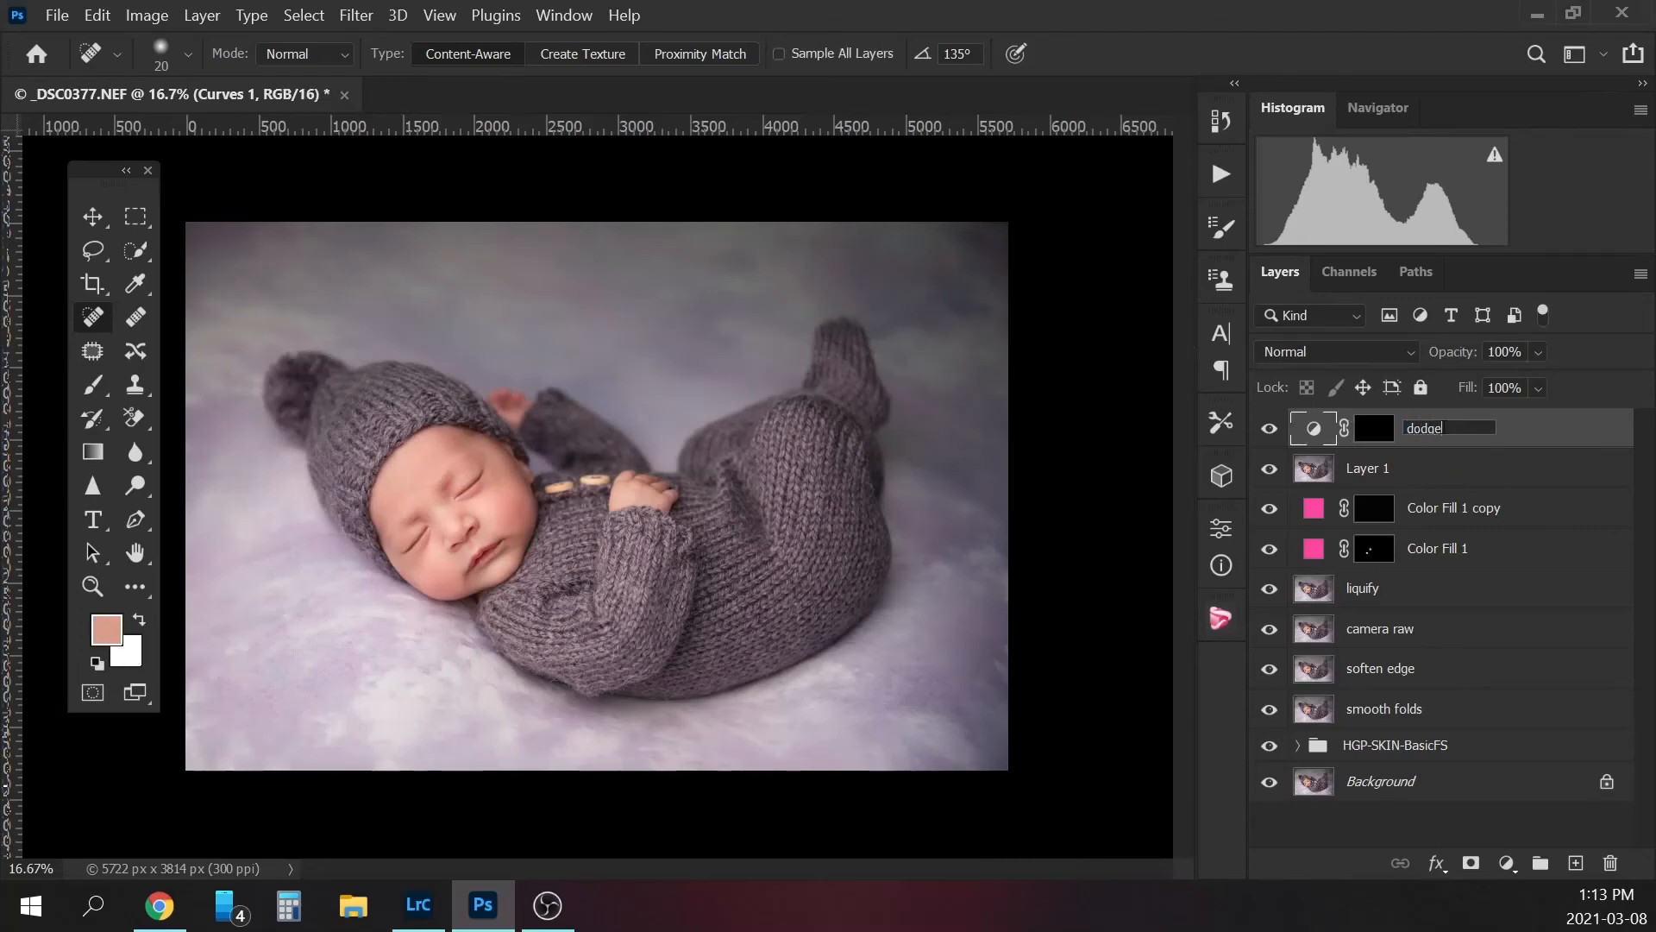
{"action": "key", "text": "Return"}
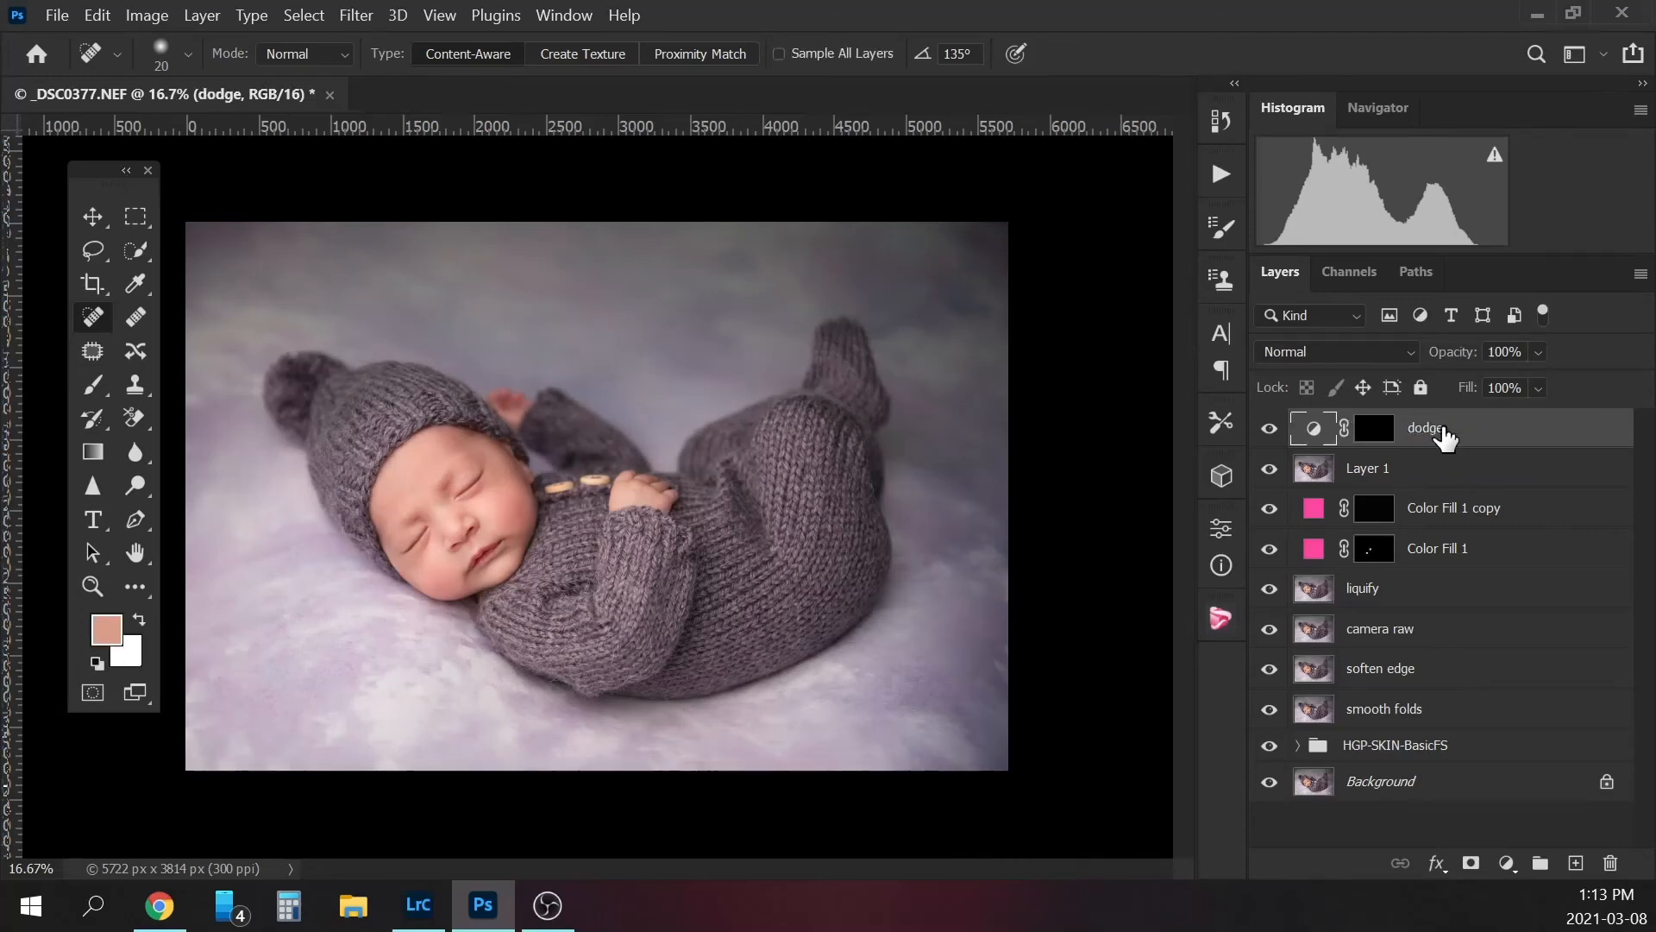
- Add a second Curves adjustment layer above the dodge layer and lower its RGB midpoint slightly to darken the photo
{"action": "left_click", "coordinate": [1374, 427]}
{"action": "left_click", "coordinate": [1507, 863]}
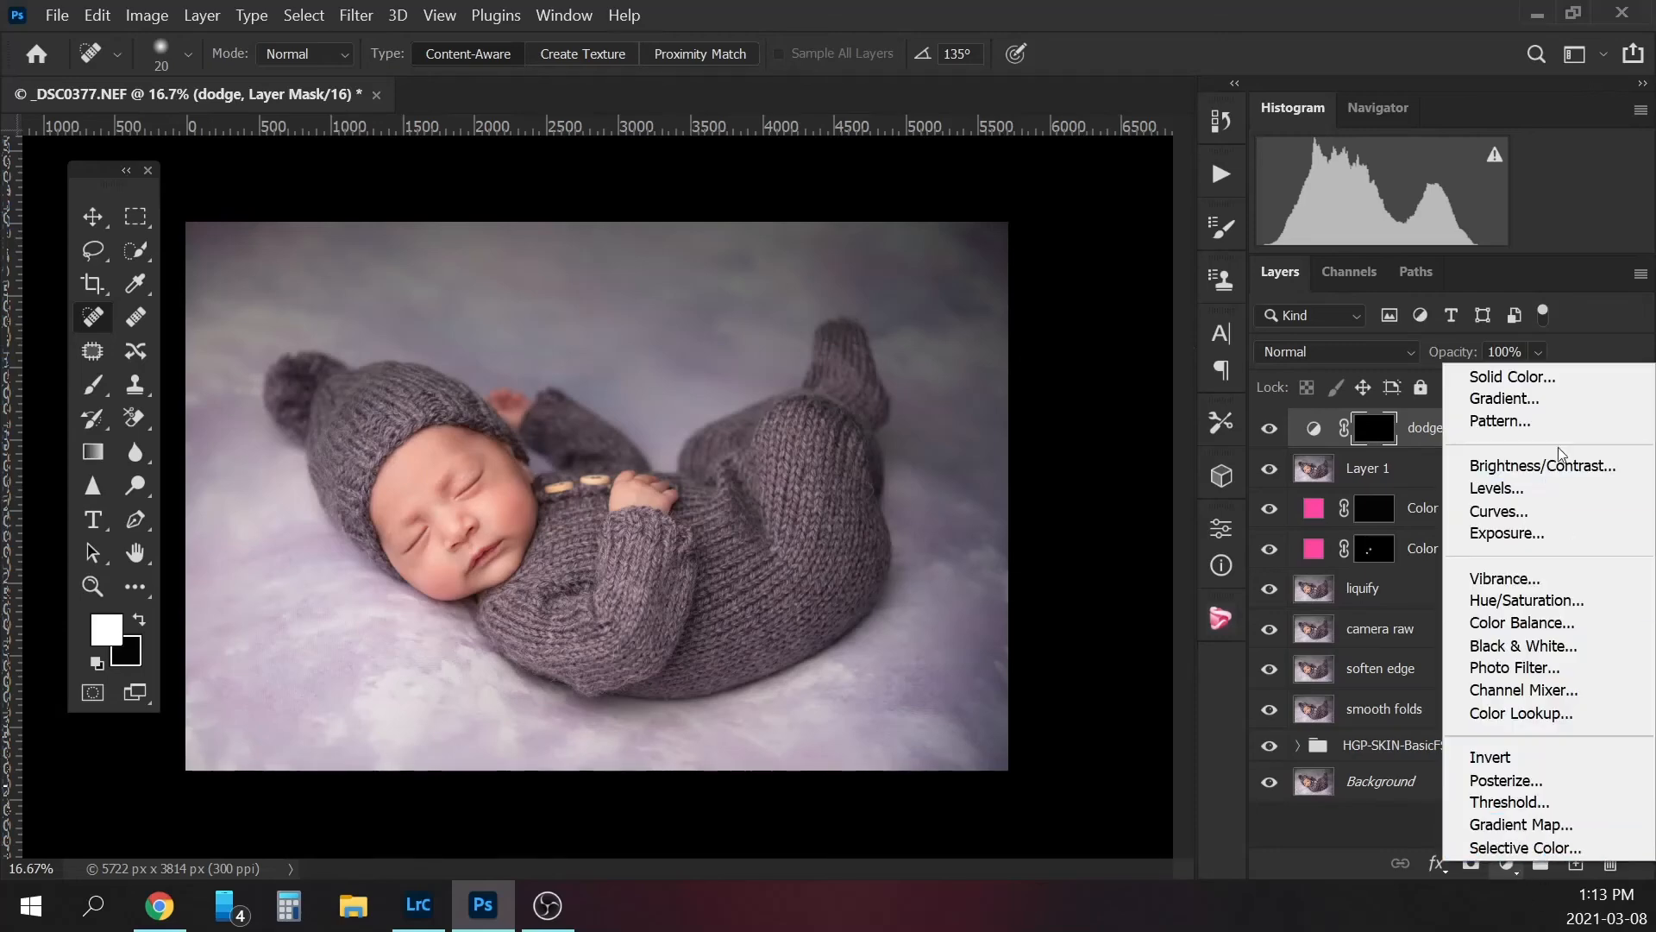
{"action": "left_click", "coordinate": [1501, 511]}
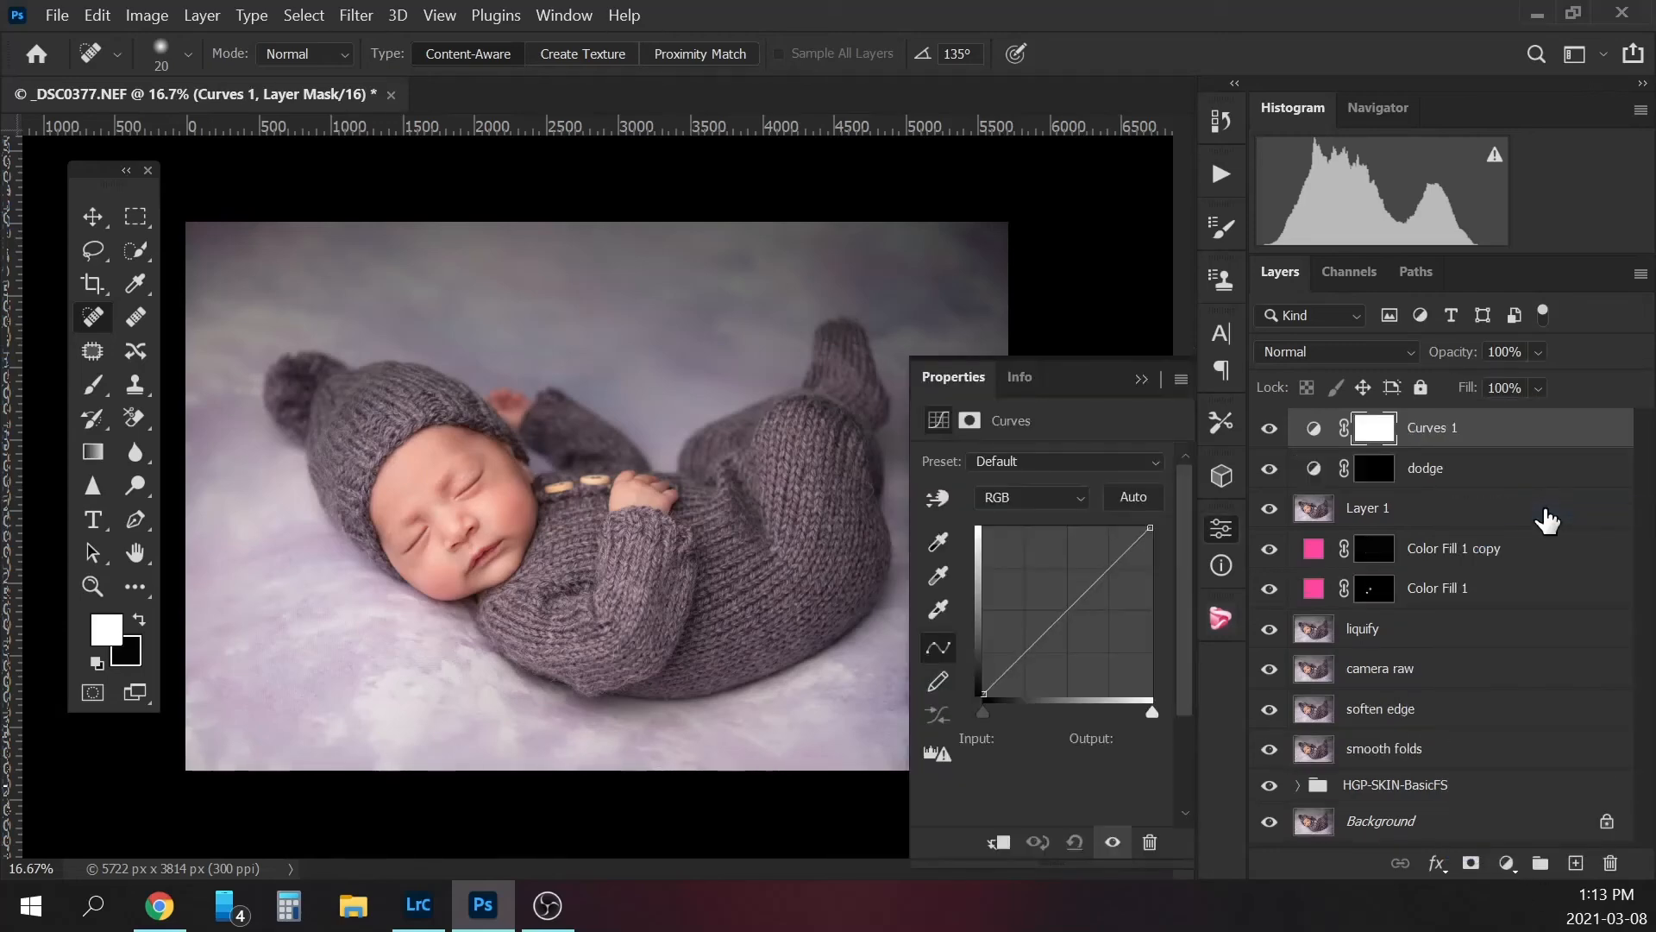
{"action": "left_click", "coordinate": [1068, 612]}
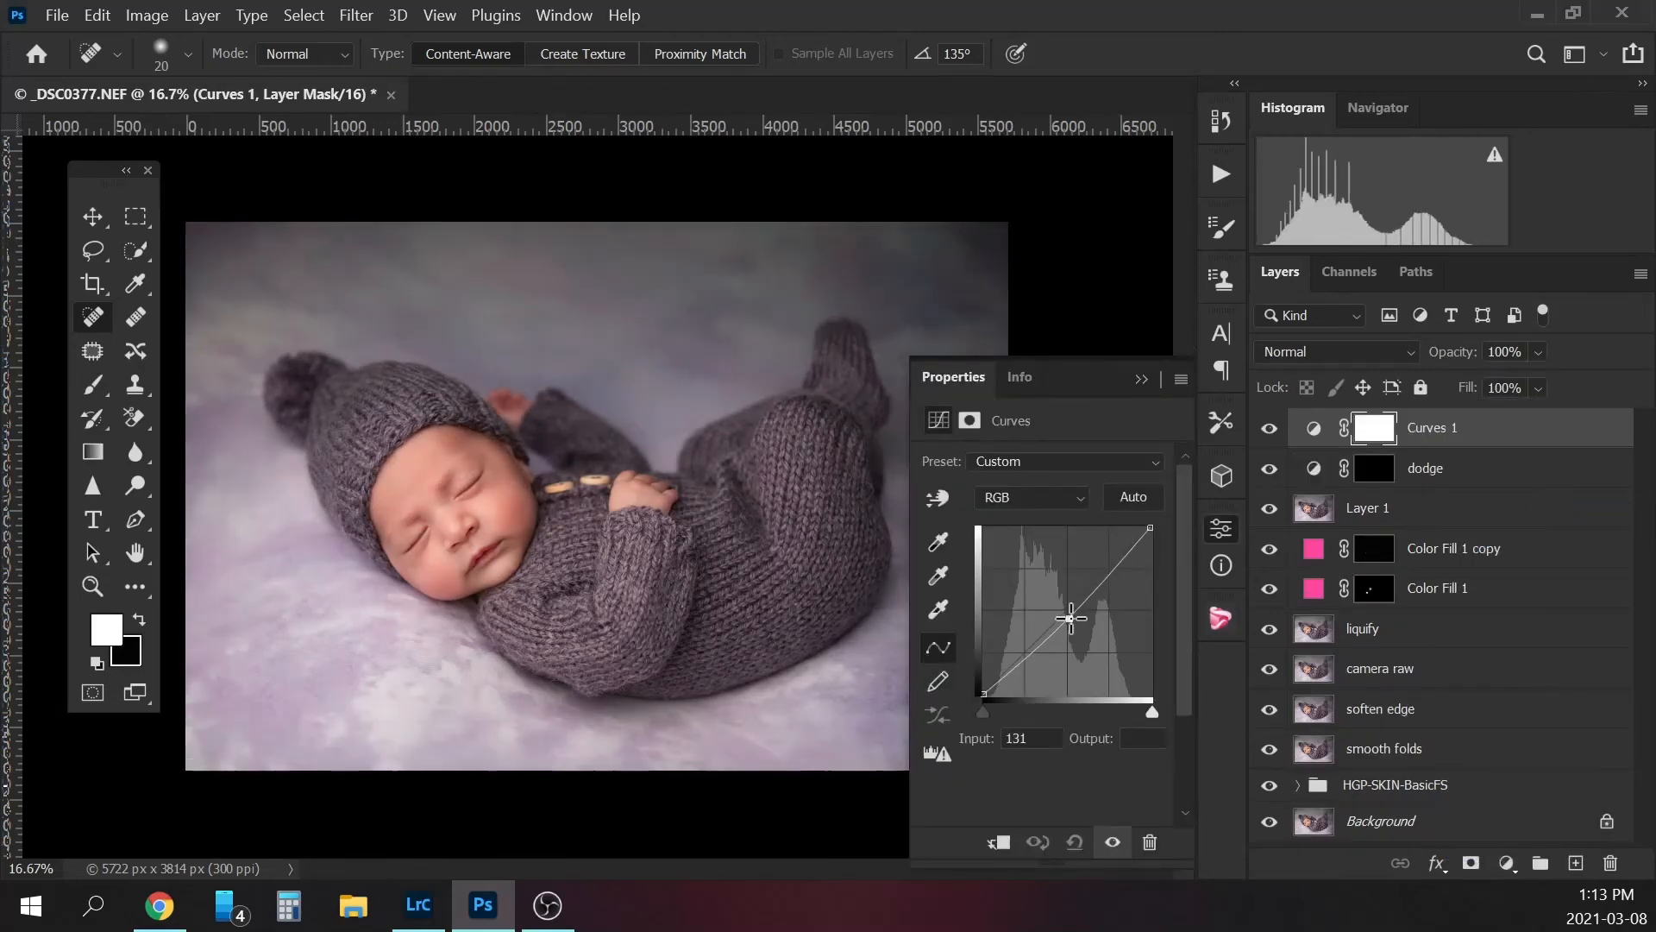
{"action": "left_click", "coordinate": [1143, 379]}
- Invert the darkening Curves layer's mask to black and rename the layer burn
{"action": "key", "text": "ctrl+i"}
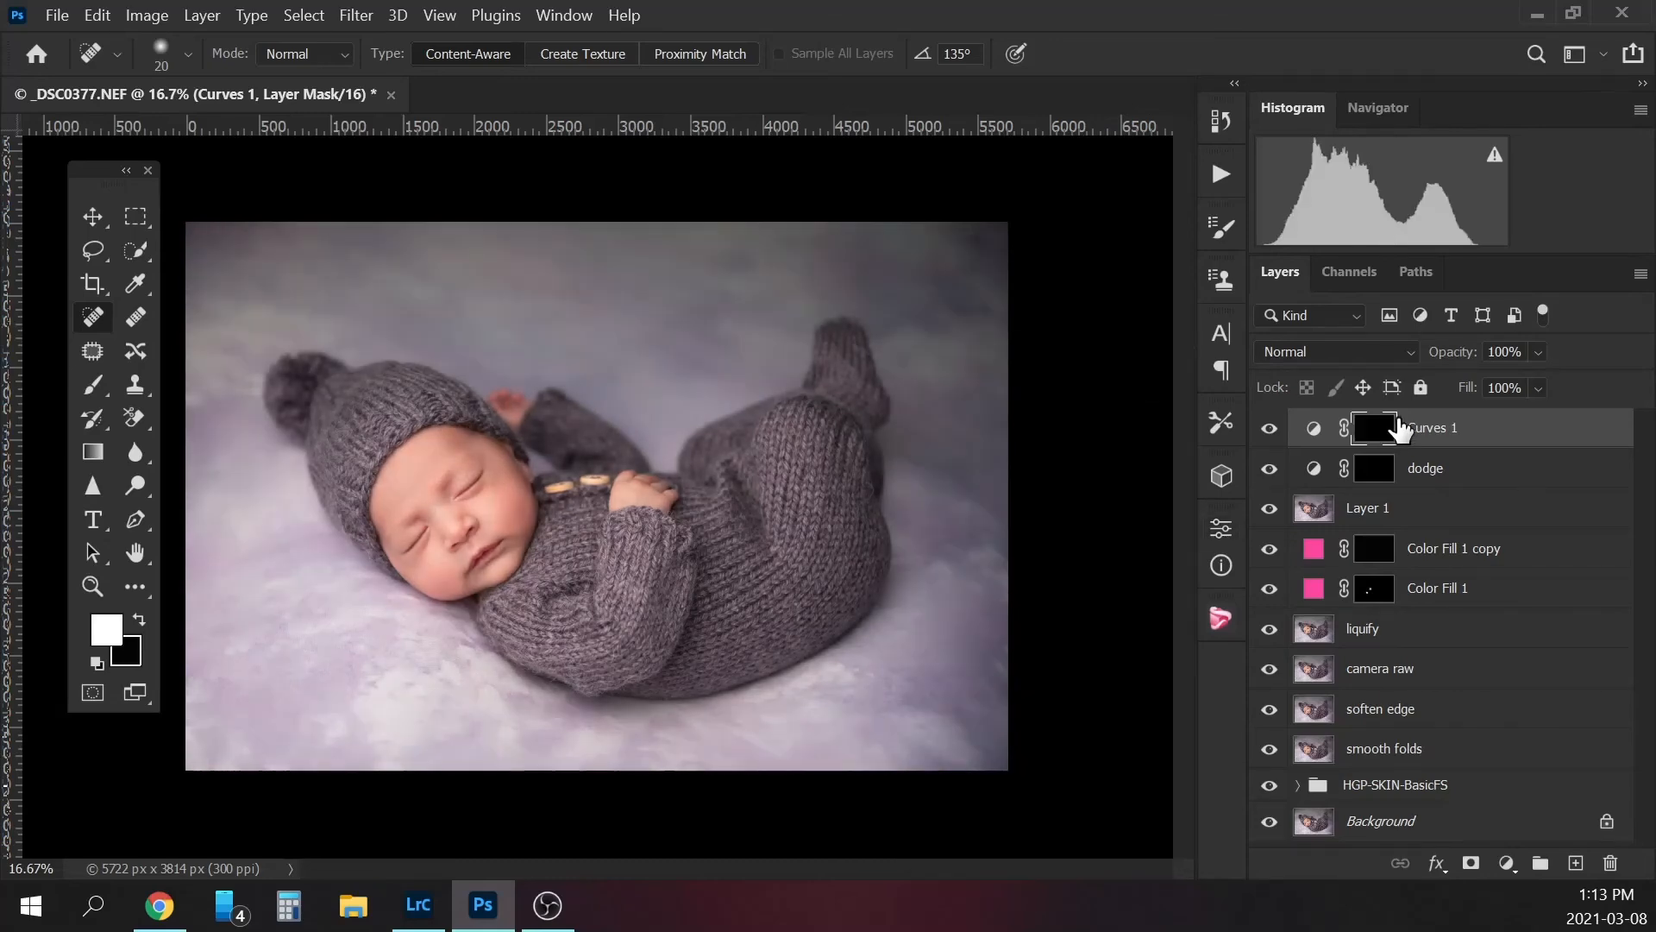
{"action": "double_click", "coordinate": [1439, 428]}
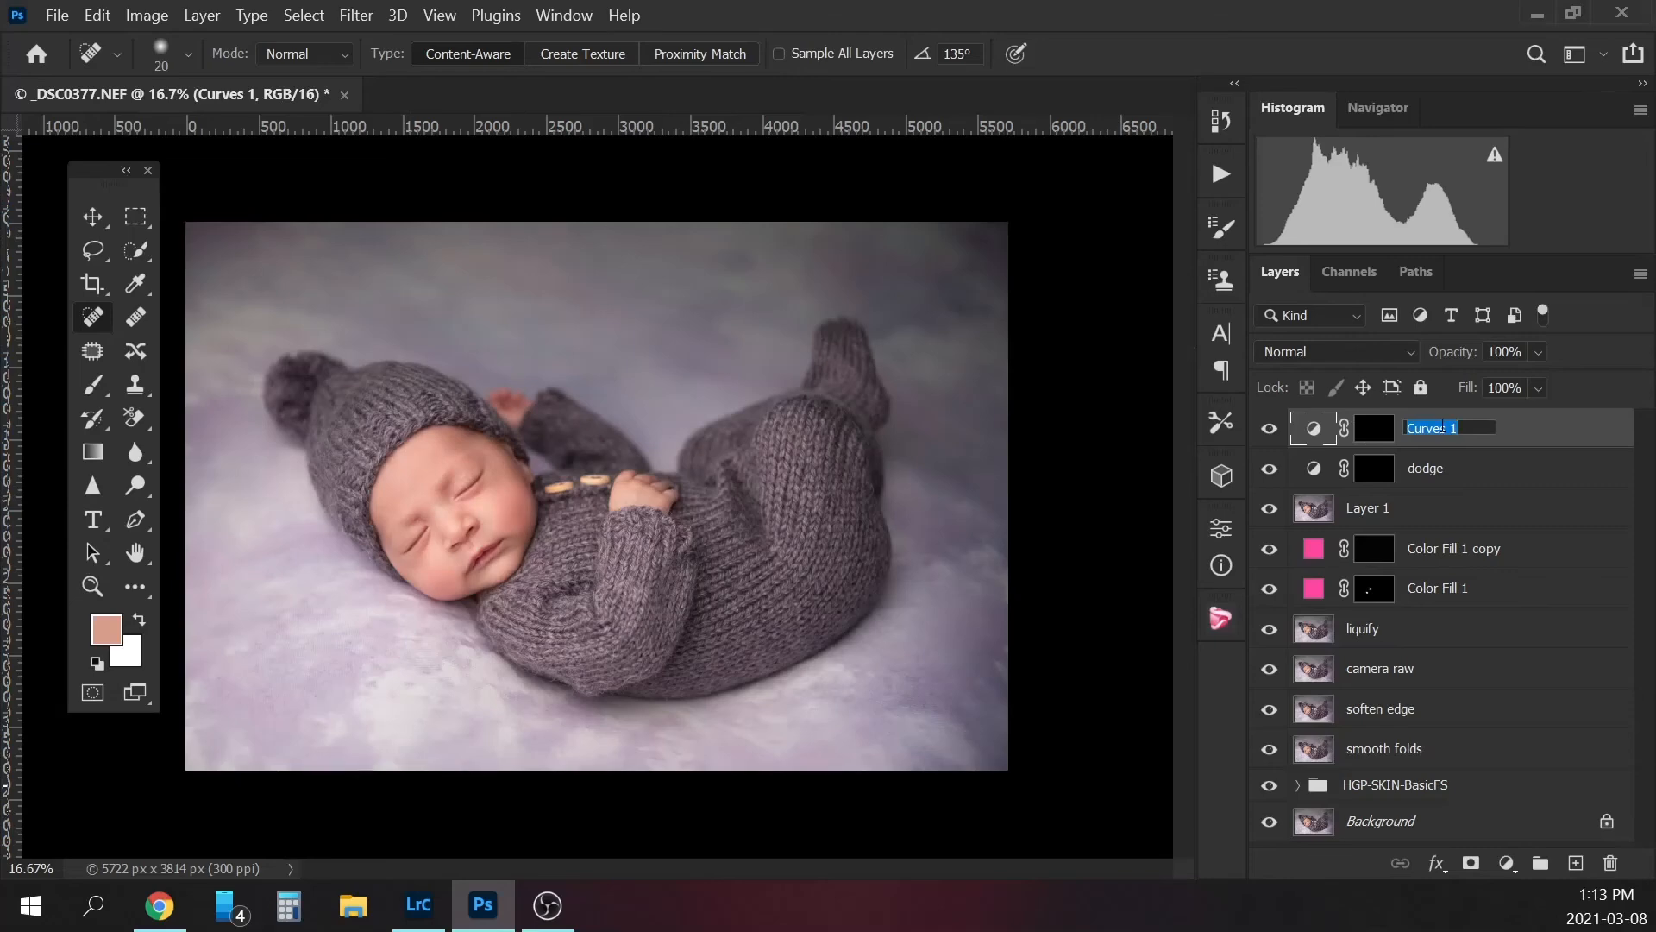
{"action": "type", "text": "urn"}
{"action": "key", "text": "Return"}
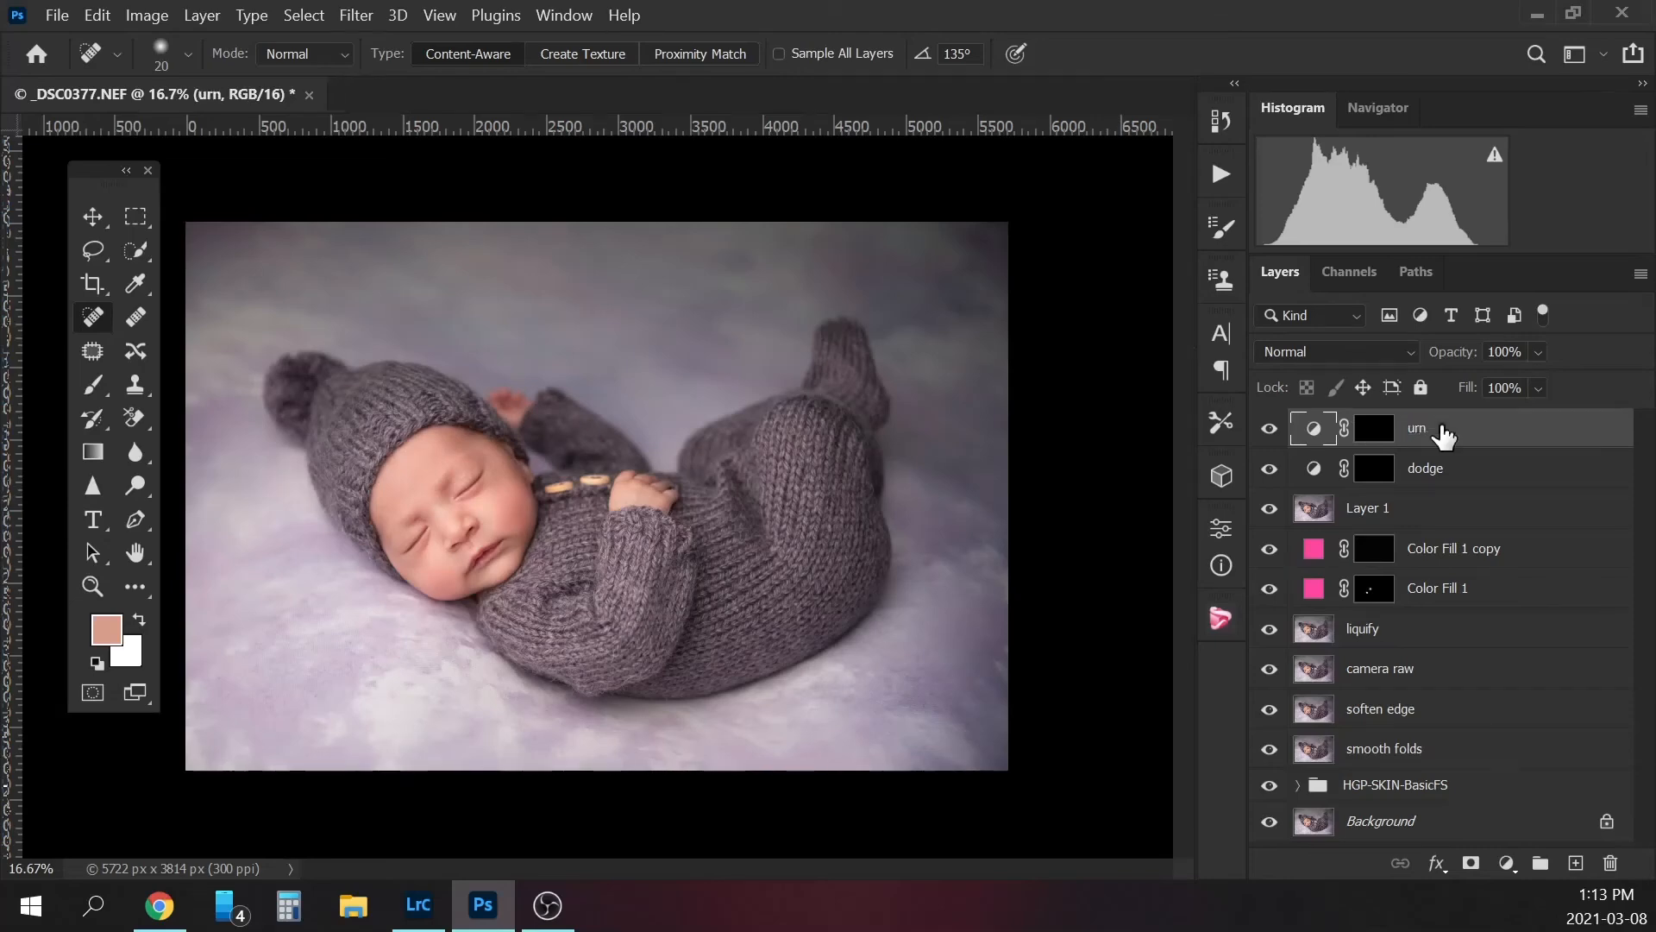
{"action": "double_click", "coordinate": [1439, 429]}
{"action": "type", "text": "burn"}
{"action": "key", "text": "Return"}
- Brighten the highlights around the baby's nose and central face by painting white on the dodge layer's mask with an enlarged soft brush
{"action": "left_click", "coordinate": [1374, 470]}
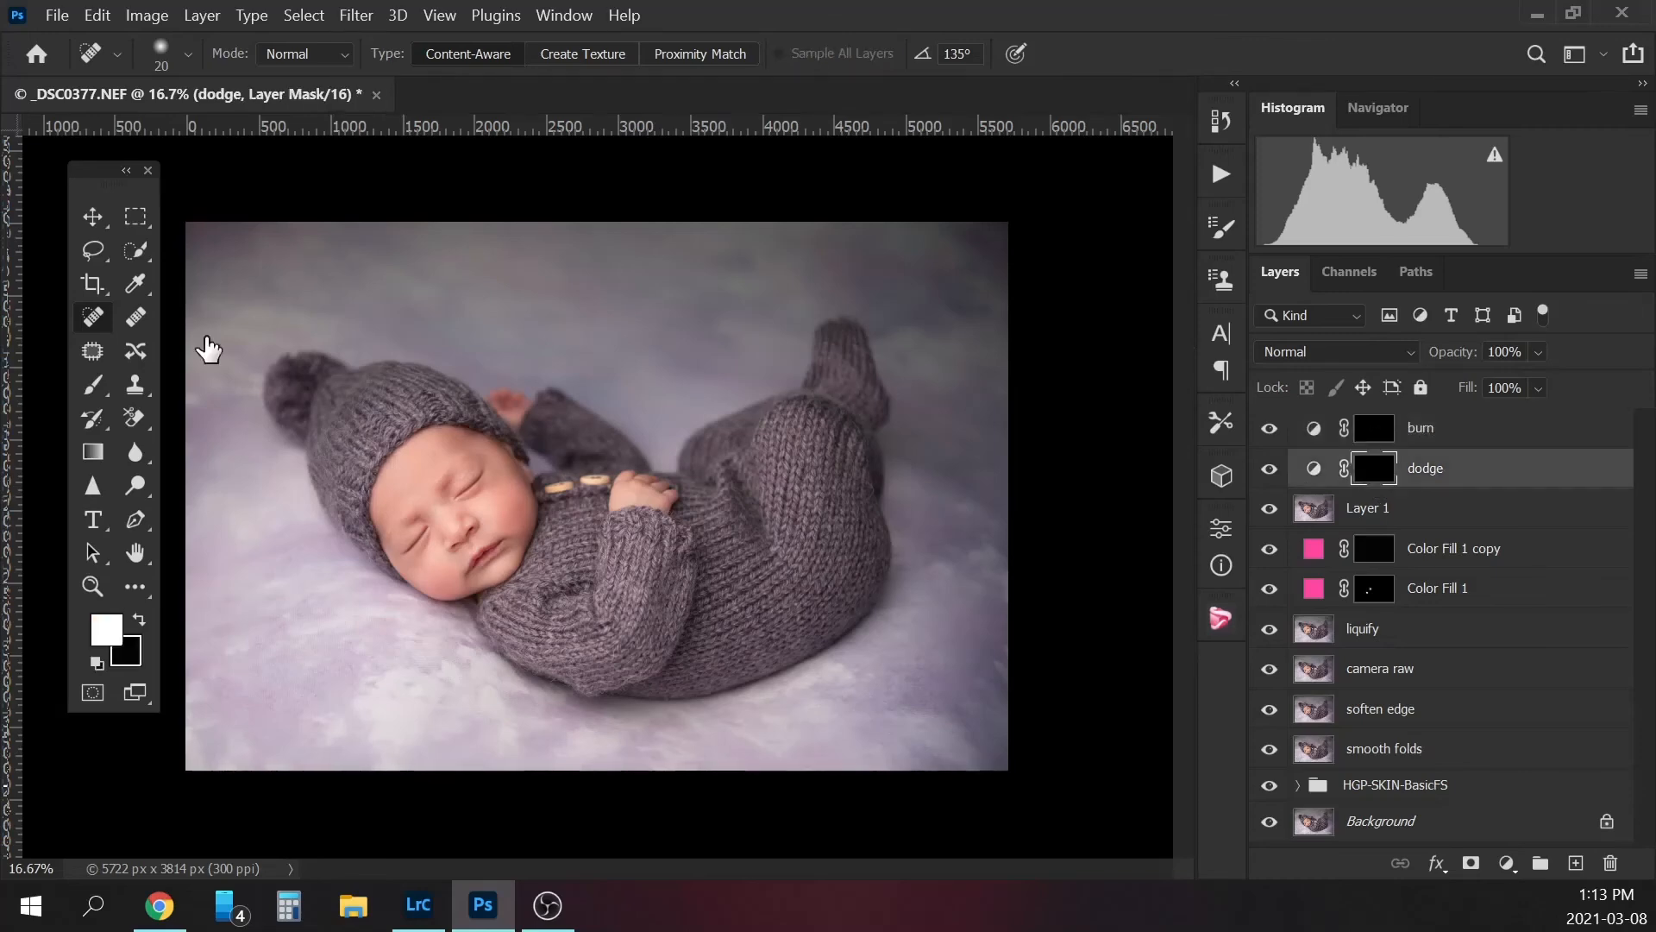
{"action": "left_click", "coordinate": [97, 378]}
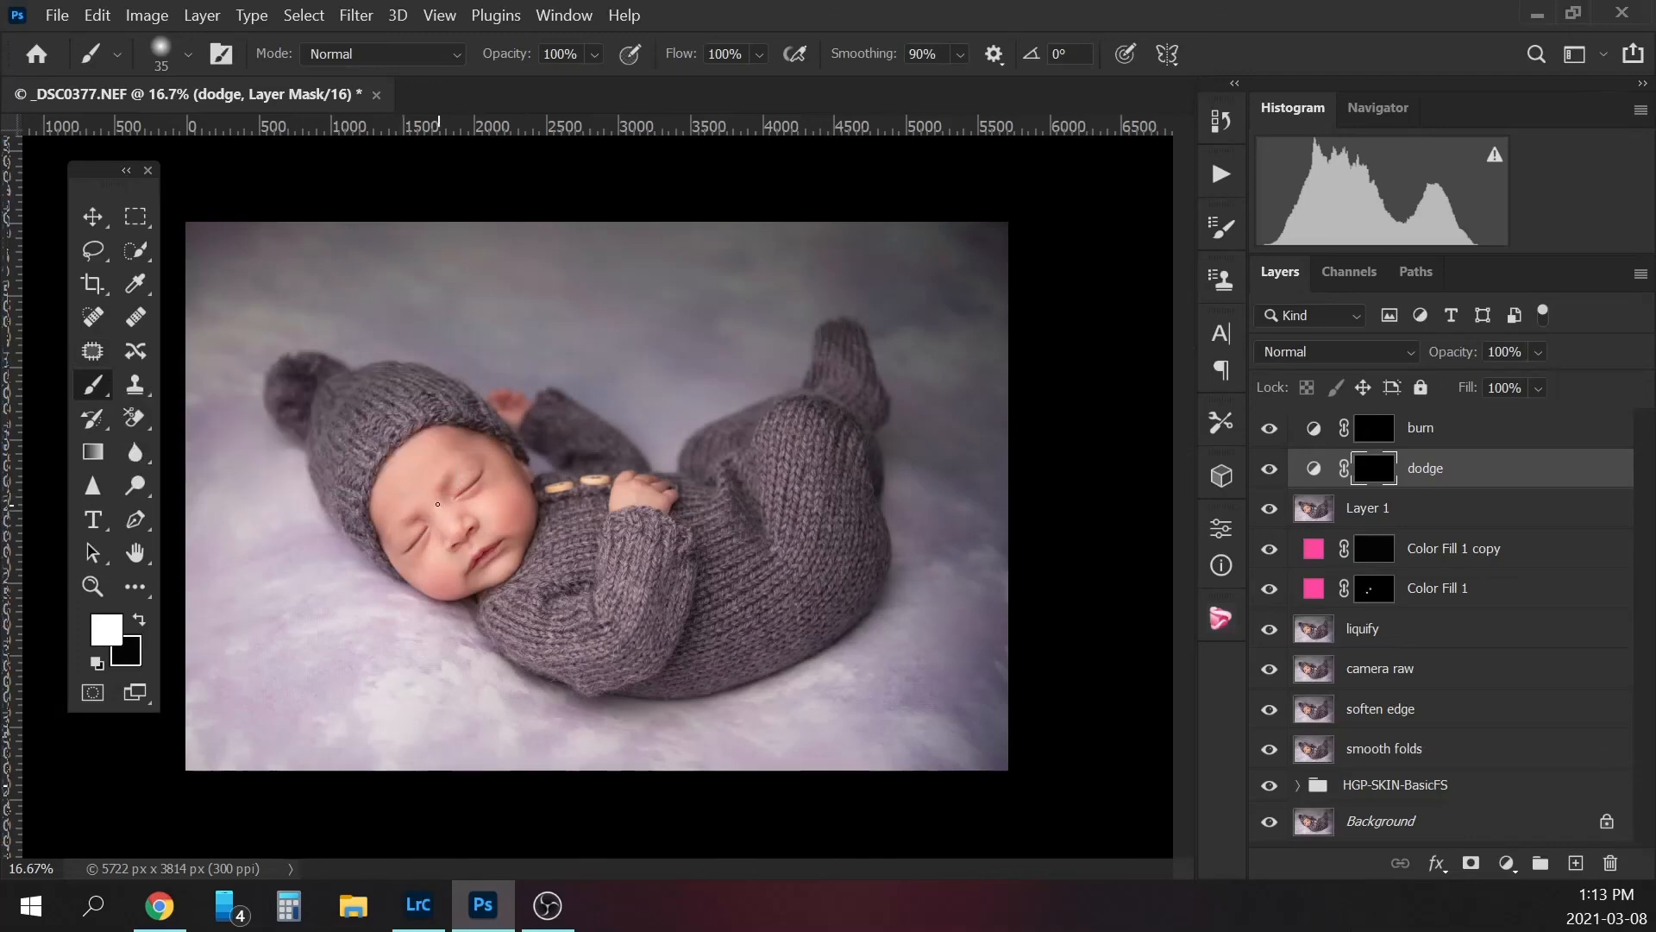
{"action": "key", "text": "bracketright"}
{"action": "key", "text": "bracketright"}
{"action": "key", "text": "bracketright"}
{"action": "key", "text": "bracketright"}
{"action": "key", "text": "bracketright"}
{"action": "key", "text": "bracketright"}
{"action": "key", "text": "bracketright"}
{"action": "key", "text": "bracketright"}
{"action": "key", "text": "bracketright"}
{"action": "key", "text": "bracketright"}
{"action": "key", "text": "bracketright"}
{"action": "key", "text": "bracketright"}
{"action": "key", "text": "bracketright"}
{"action": "key", "text": "bracketleft"}
{"action": "key", "text": "bracketleft"}
{"action": "key", "text": "bracketleft"}
{"action": "key", "text": "bracketleft"}
{"action": "left_click", "coordinate": [449, 524]}
{"action": "mouse_move", "coordinate": [472, 537]}
{"action": "left_mouse_down"}
{"action": "mouse_move", "coordinate": [483, 559]}
{"action": "mouse_move", "coordinate": [473, 528]}
{"action": "mouse_move", "coordinate": [473, 546]}
{"action": "left_mouse_up"}
- Brighten the knitted sleeve and the raised knee by painting white on the dodge mask, varying the brush size to suit each area
{"action": "key", "text": "bracketleft"}
{"action": "key", "text": "bracketleft"}
{"action": "key", "text": "bracketright"}
{"action": "key", "text": "bracketright"}
{"action": "key", "text": "bracketright"}
{"action": "left_click_drag", "start_coordinate": [617, 583], "coordinate": [595, 651]}
{"action": "key", "text": "bracketright"}
{"action": "key", "text": "bracketright"}
{"action": "key", "text": "bracketleft"}
{"action": "key", "text": "bracketleft"}
{"action": "key", "text": "bracketleft"}
{"action": "key", "text": "bracketleft"}
{"action": "key", "text": "bracketleft"}
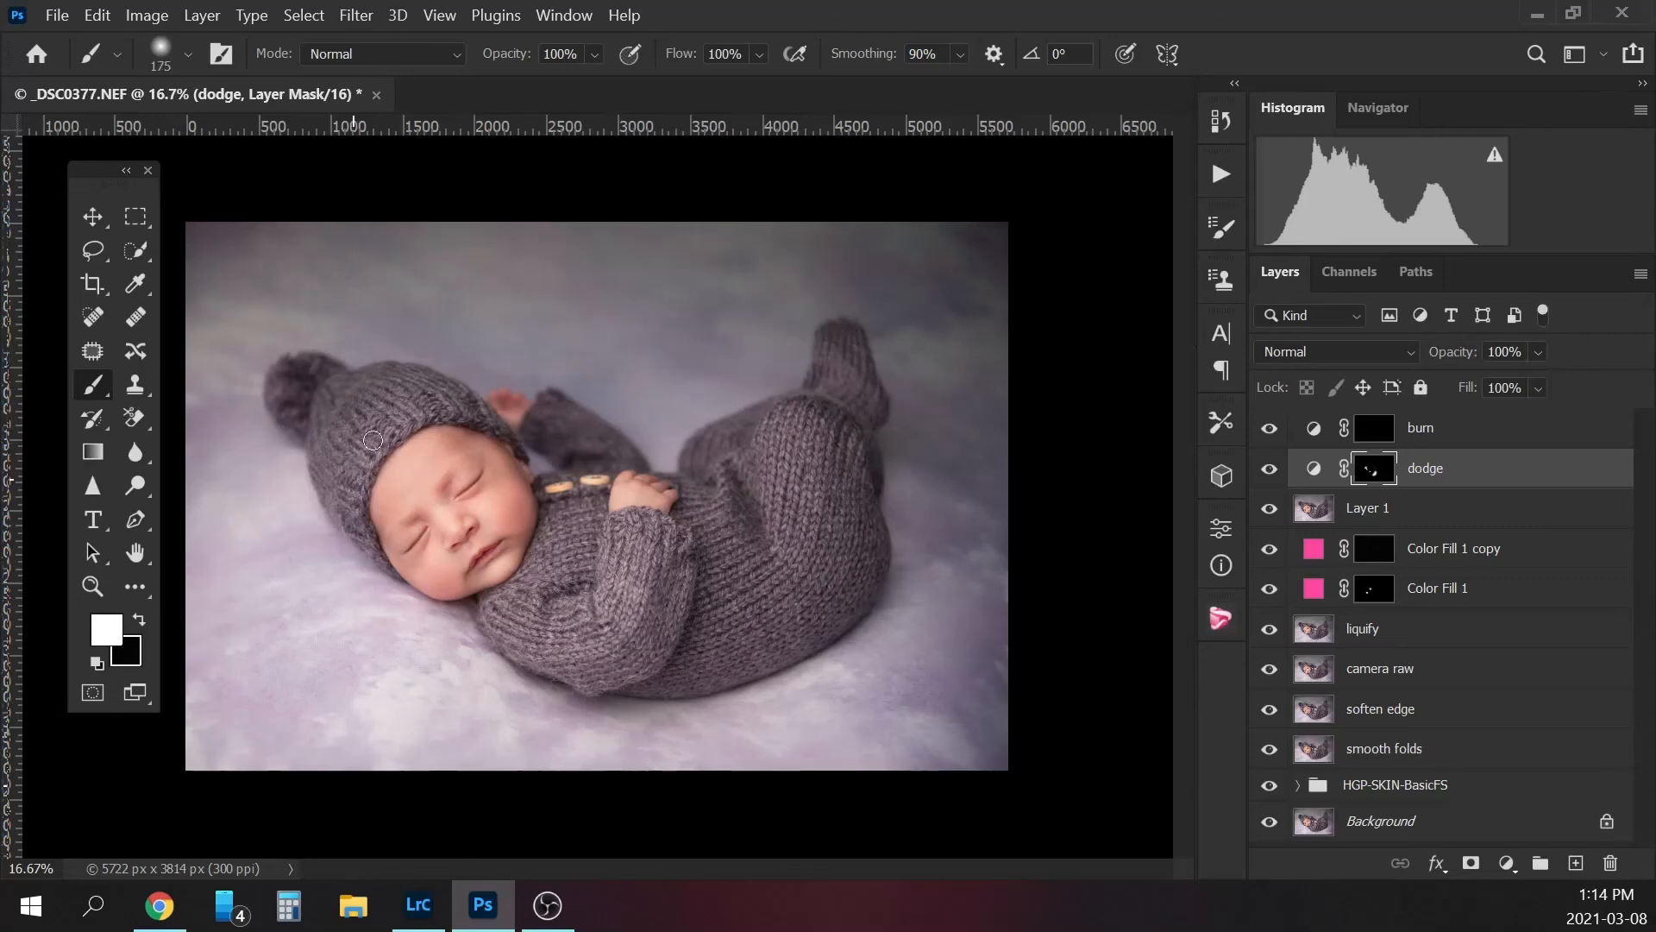
{"action": "key", "text": "bracketright"}
{"action": "key", "text": "bracketright"}
{"action": "key", "text": "bracketright"}
{"action": "key", "text": "bracketright"}
{"action": "key", "text": "bracketright"}
{"action": "mouse_move", "coordinate": [800, 420]}
{"action": "left_mouse_down"}
{"action": "mouse_move", "coordinate": [792, 445]}
{"action": "mouse_move", "coordinate": [807, 396]}
{"action": "left_mouse_up"}
{"action": "key", "text": "bracketleft"}
{"action": "key", "text": "bracketleft"}
{"action": "key", "text": "bracketleft"}
{"action": "key", "text": "bracketleft"}
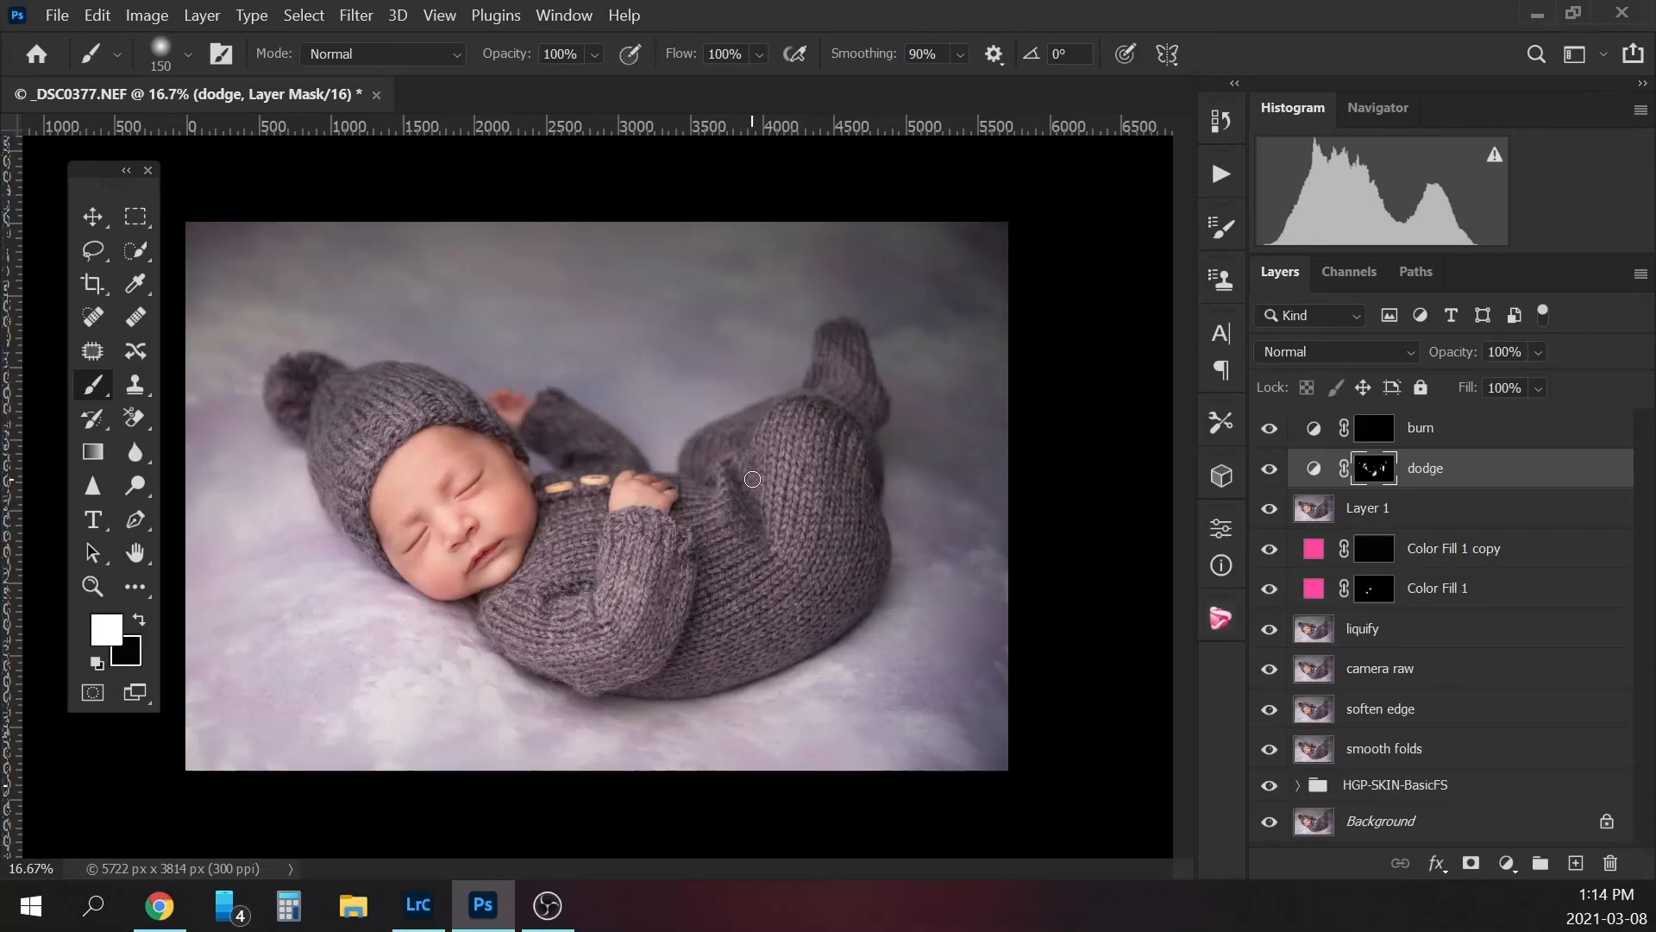
- Darken the shaded edge of the baby's face beside the hat by painting white on the burn layer's mask, starting at brush size 200
{"action": "left_click", "coordinate": [1385, 436]}
{"action": "key", "text": "bracketright"}
{"action": "key", "text": "bracketright"}
{"action": "key", "text": "bracketright"}
{"action": "key", "text": "bracketright"}
{"action": "key", "text": "bracketright"}
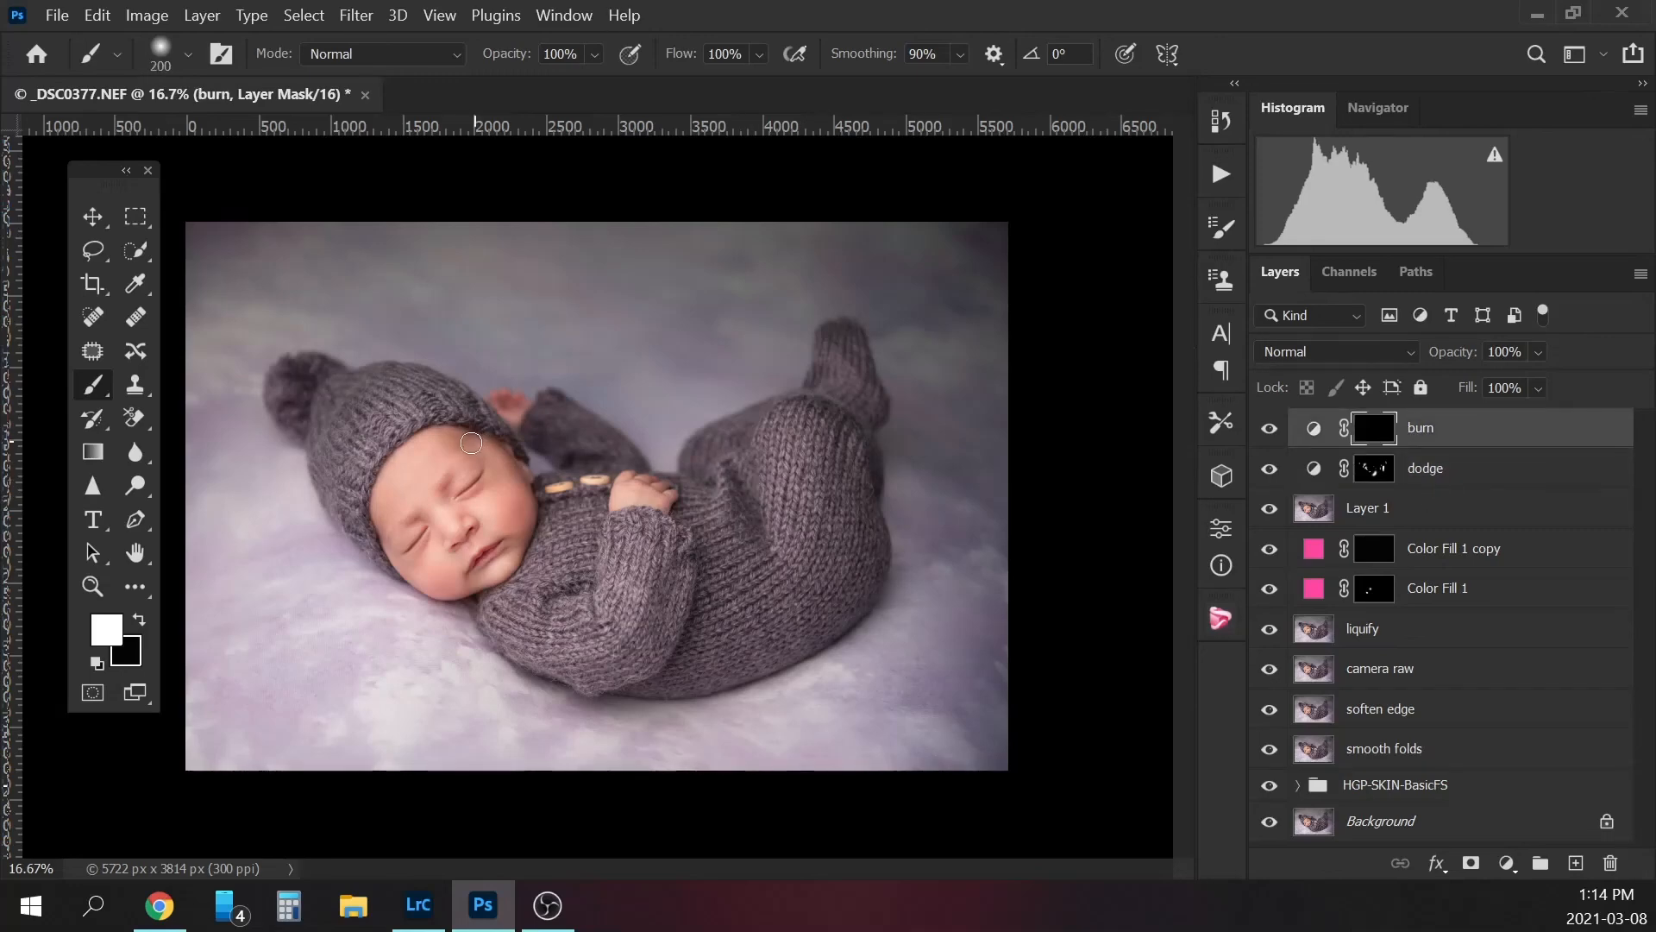
{"action": "left_click_drag", "start_coordinate": [518, 467], "coordinate": [535, 509]}
{"action": "key", "text": "bracketleft"}
{"action": "key", "text": "bracketleft"}
{"action": "key", "text": "bracketleft"}
{"action": "key", "text": "bracketleft"}
{"action": "key", "text": "bracketright"}
{"action": "key", "text": "bracketleft"}
{"action": "key", "text": "bracketleft"}
{"action": "key", "text": "bracketleft"}
{"action": "key", "text": "bracketleft"}
{"action": "key", "text": "bracketleft"}
{"action": "key", "text": "bracketleft"}
{"action": "key", "text": "bracketleft"}
{"action": "key", "text": "bracketleft"}
{"action": "key", "text": "bracketleft"}
- Deepen the shadows on the hat and the knitted outfit by painting on the burn mask with a brush enlarged to about 300
{"action": "left_click", "coordinate": [1375, 467]}
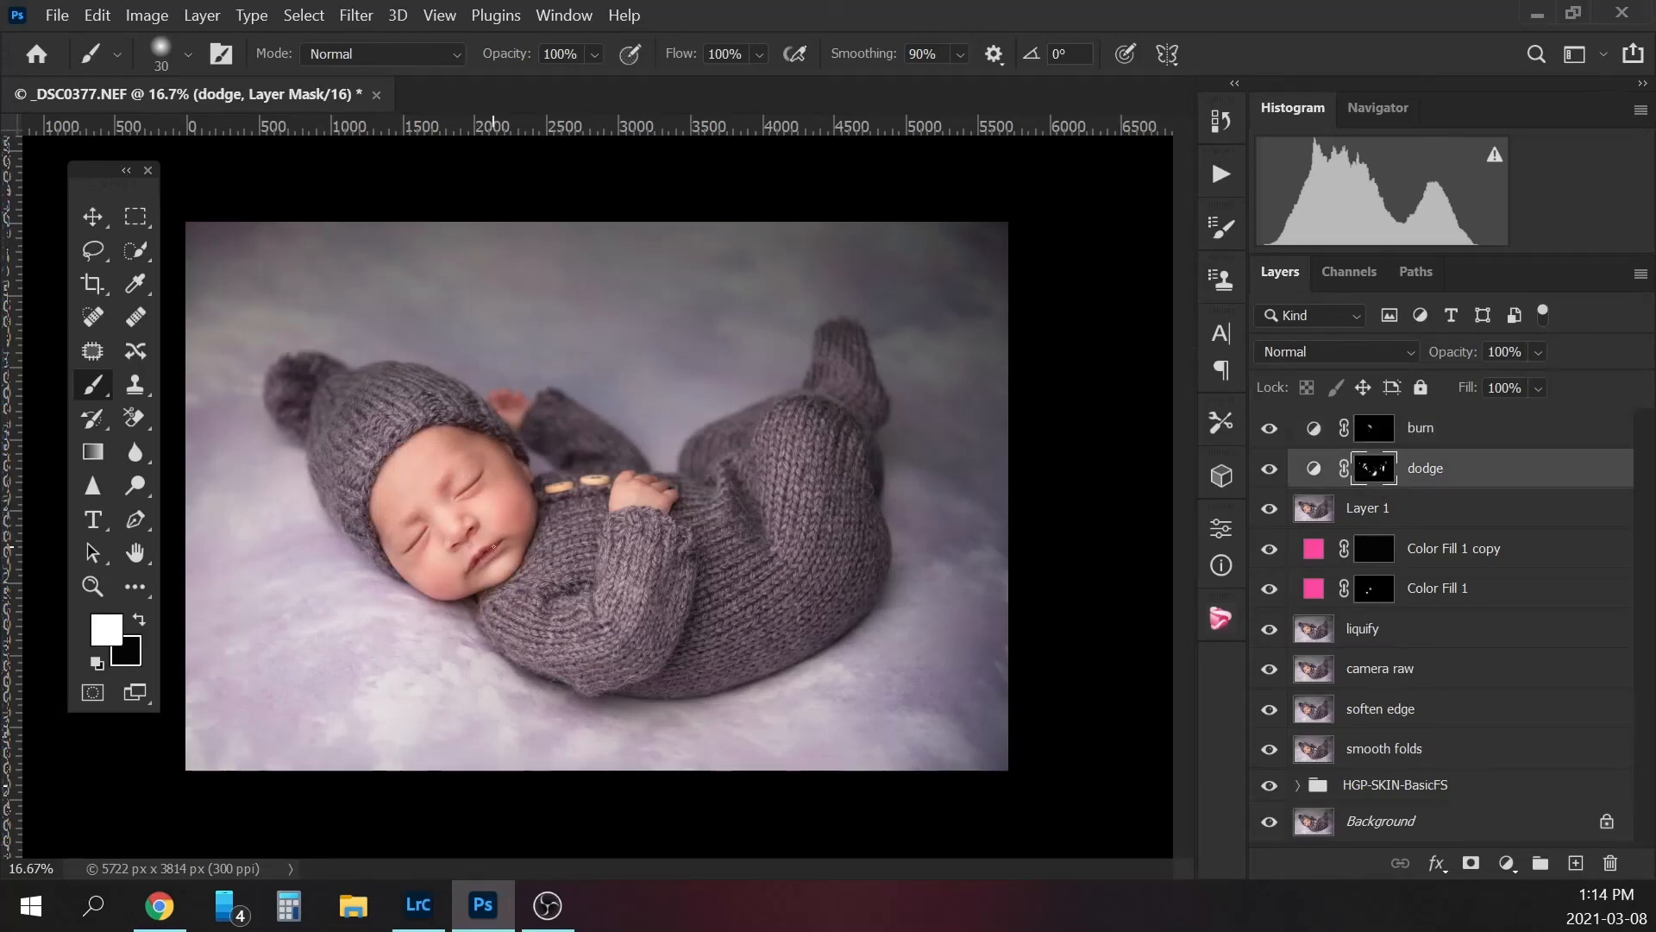
{"action": "left_click", "coordinate": [1377, 431]}
{"action": "key", "text": "bracketright"}
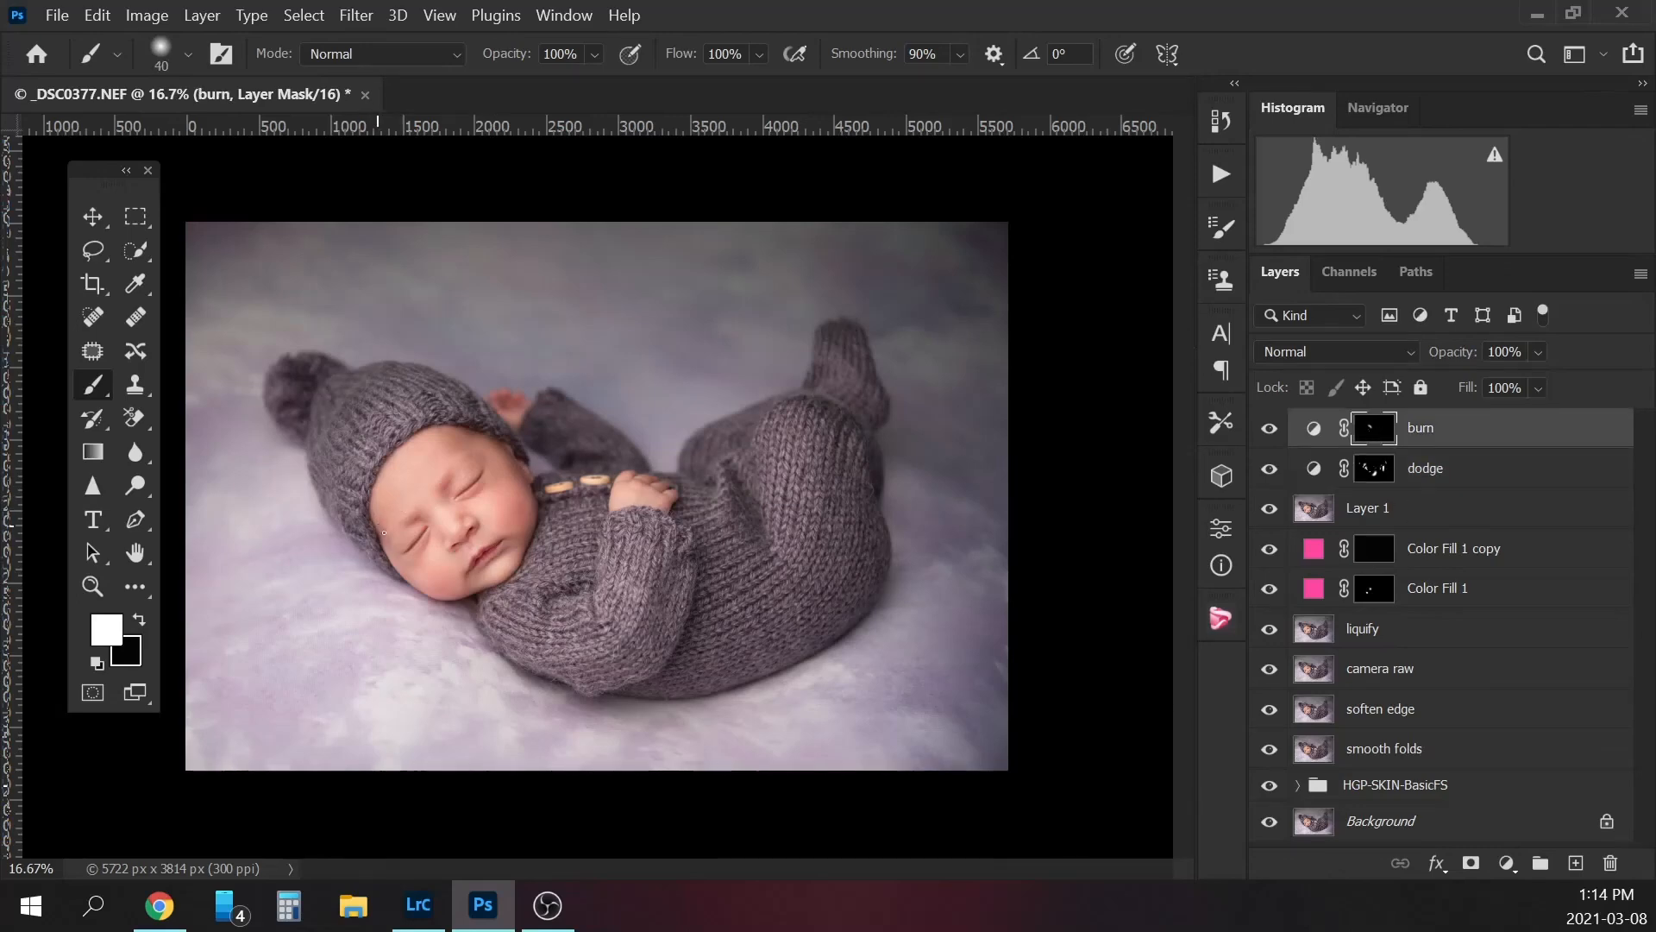
{"action": "key", "text": "bracketright"}
{"action": "key", "text": "bracketright"}
{"action": "key", "text": "bracketright"}
{"action": "key", "text": "bracketright"}
{"action": "key", "text": "bracketright"}
{"action": "key", "text": "bracketright"}
{"action": "key", "text": "bracketright"}
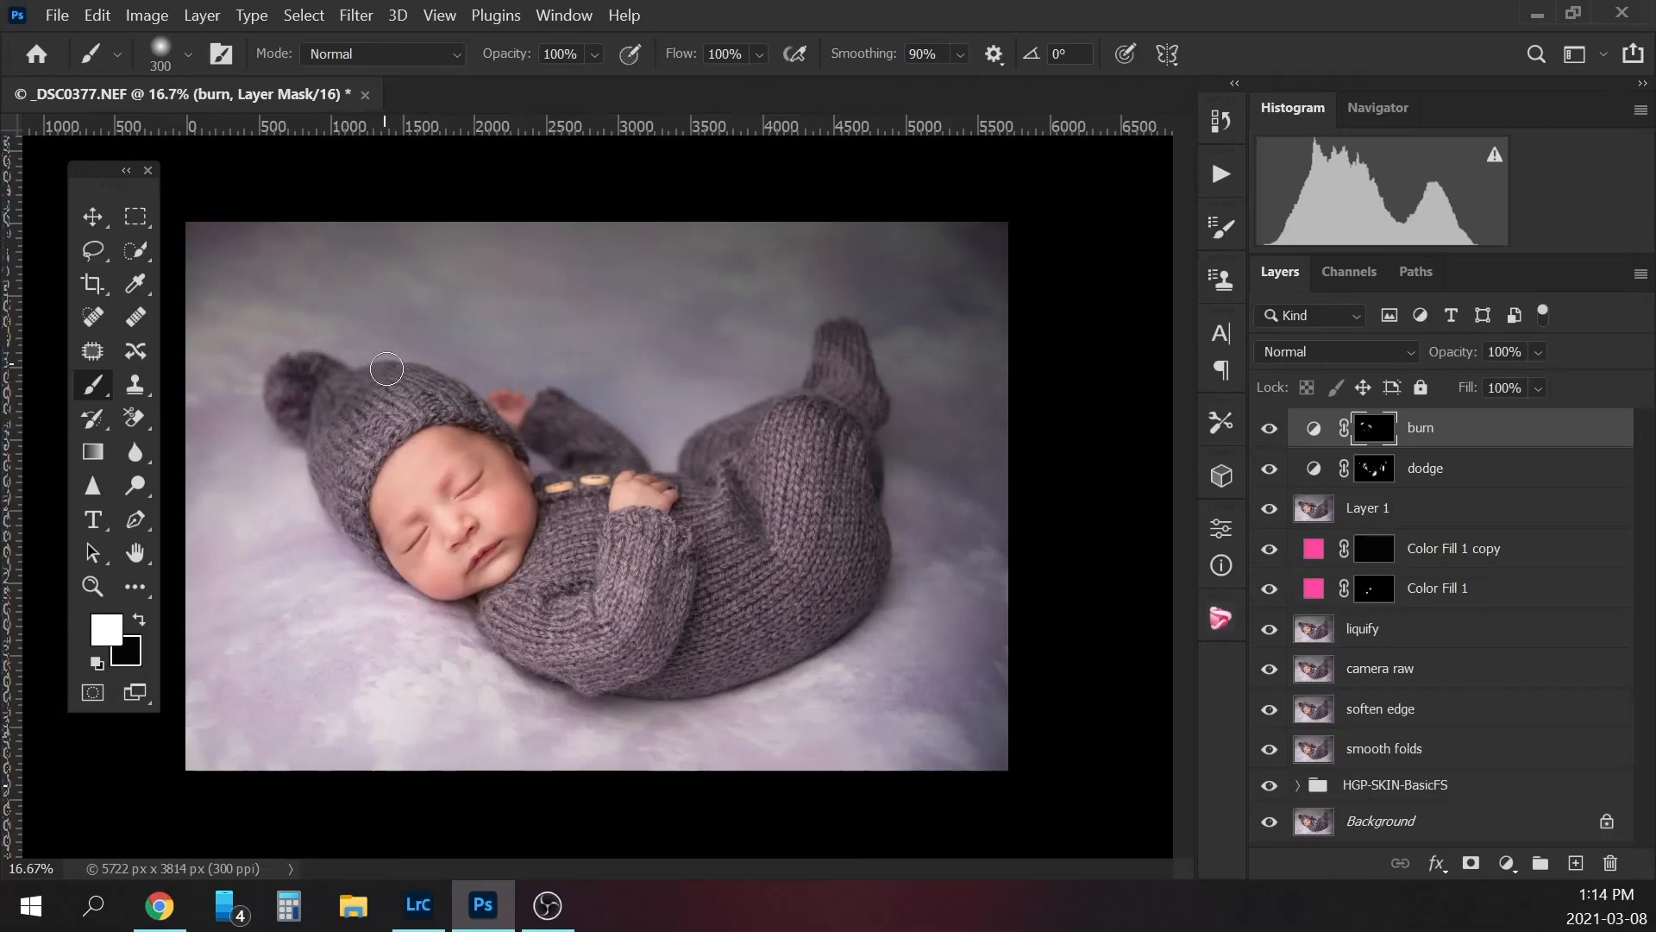
{"action": "key", "text": "bracketright"}
{"action": "key", "text": "bracketright"}
{"action": "key", "text": "bracketleft"}
{"action": "key", "text": "bracketleft"}
{"action": "key", "text": "bracketleft"}
{"action": "key", "text": "bracketright"}
- Compare the photo with and without the burn and dodge layers
{"action": "left_click", "coordinate": [1269, 428]}
{"action": "left_click", "coordinate": [1269, 468]}
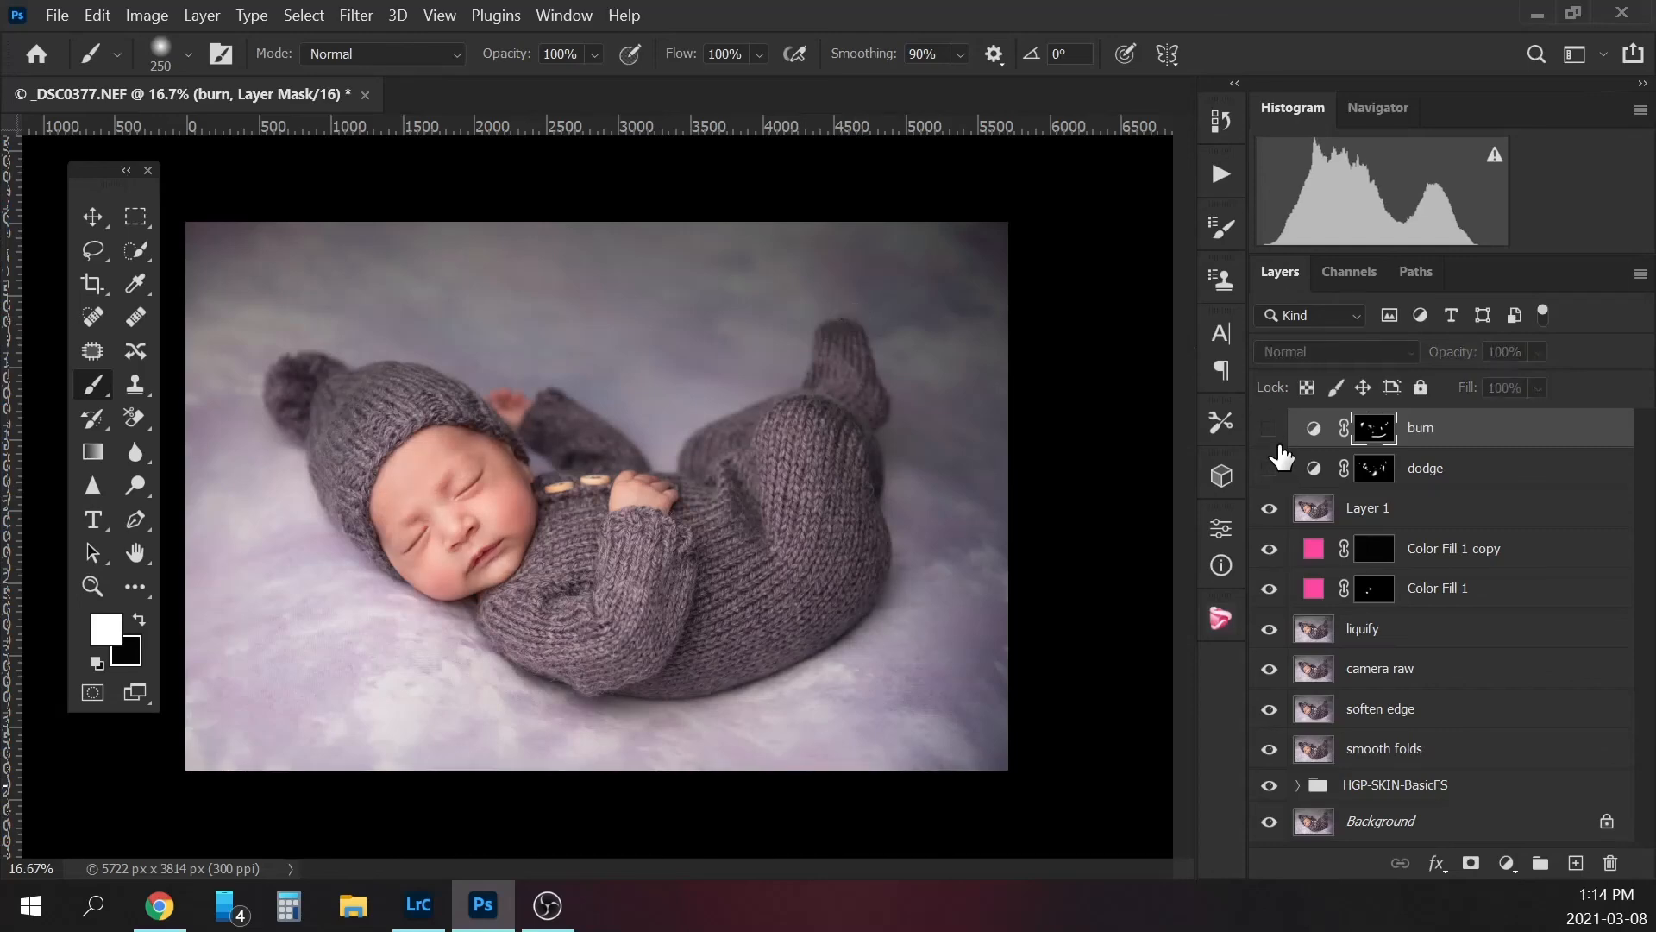
{"action": "left_click", "coordinate": [1269, 428]}
{"action": "left_click", "coordinate": [1269, 467]}
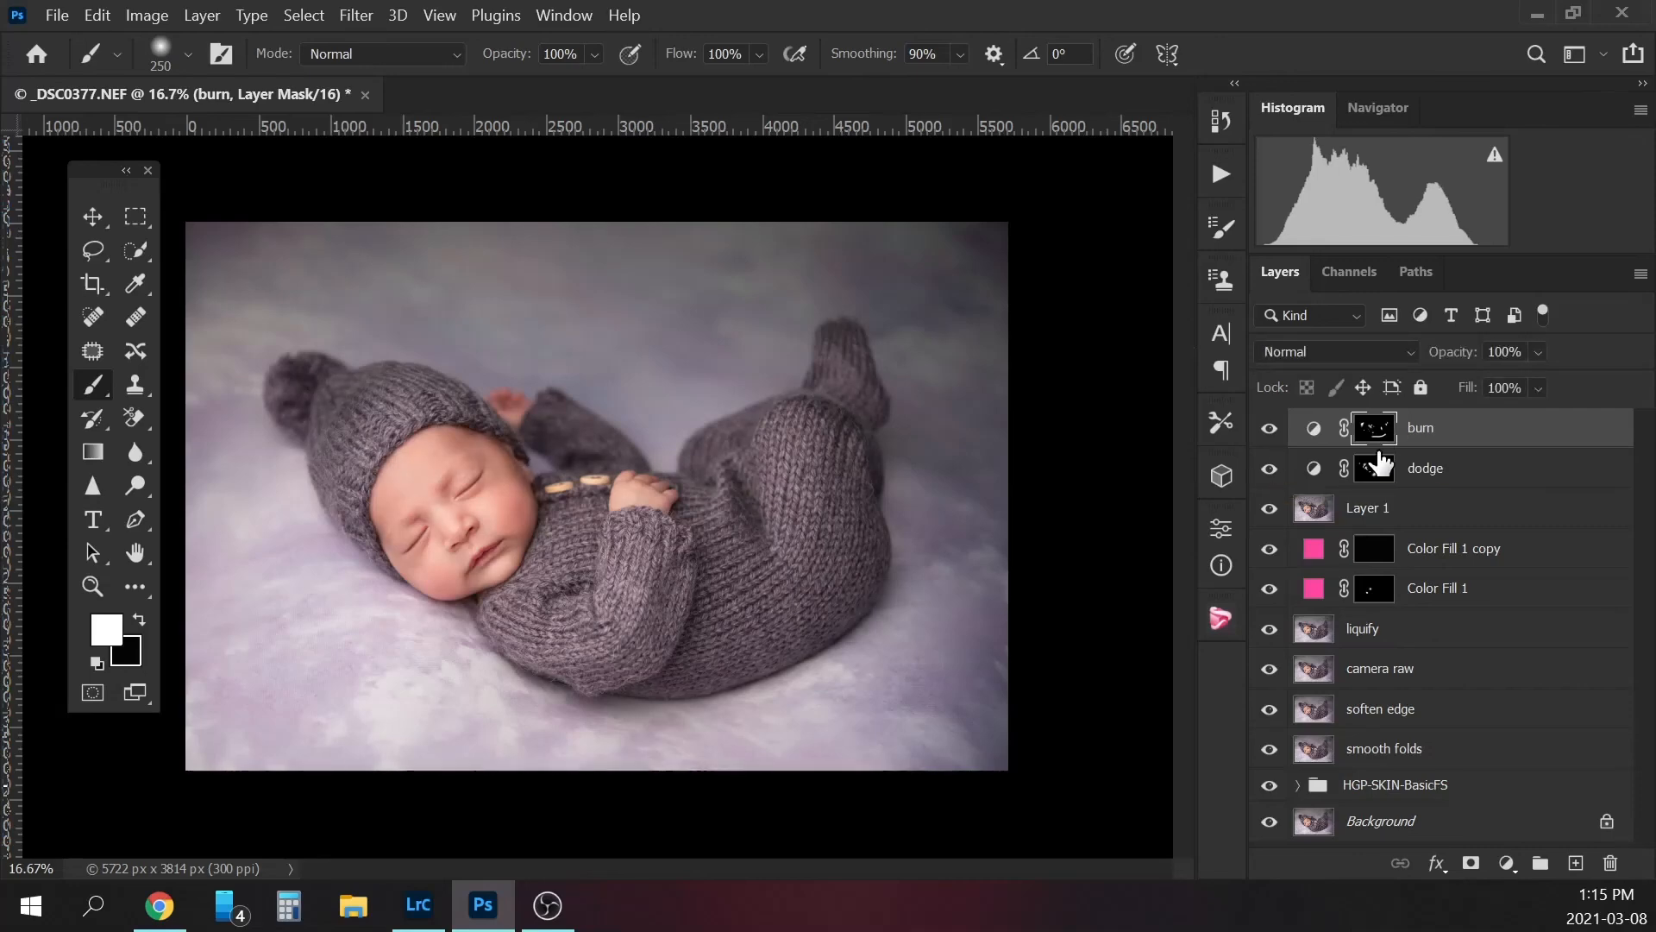
- Flatten all layers of the retouched photo into the Background
{"action": "key", "text": "ctrl+minus"}
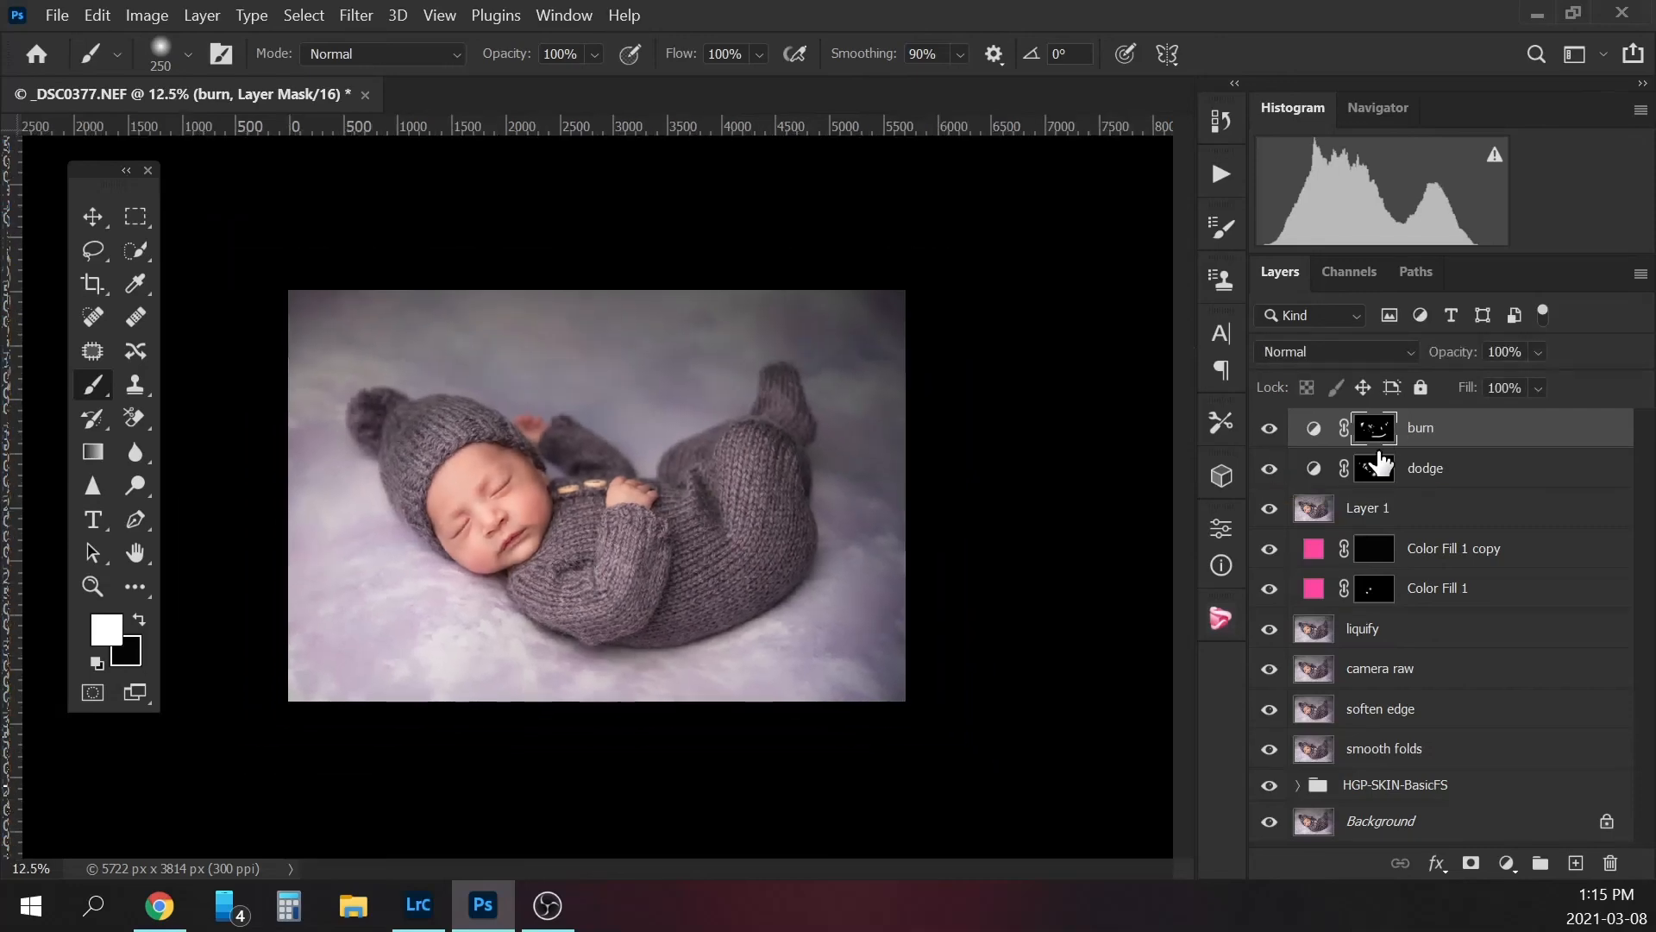
{"action": "left_click", "coordinate": [1467, 821]}
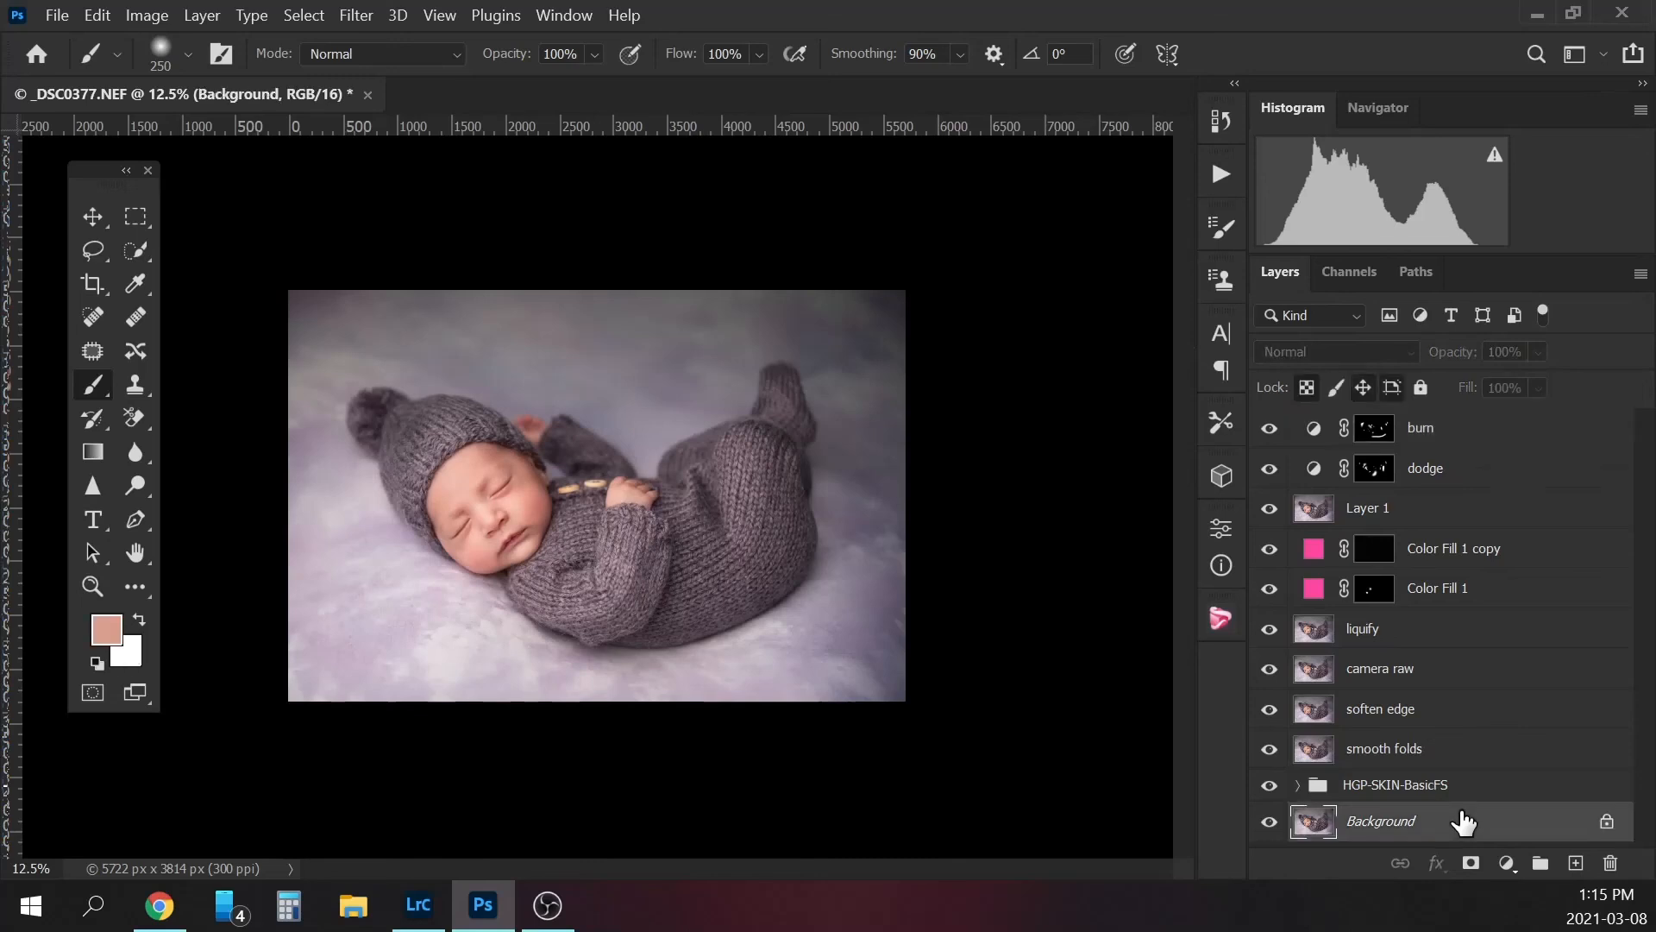
{"action": "right_click", "coordinate": [1402, 825]}
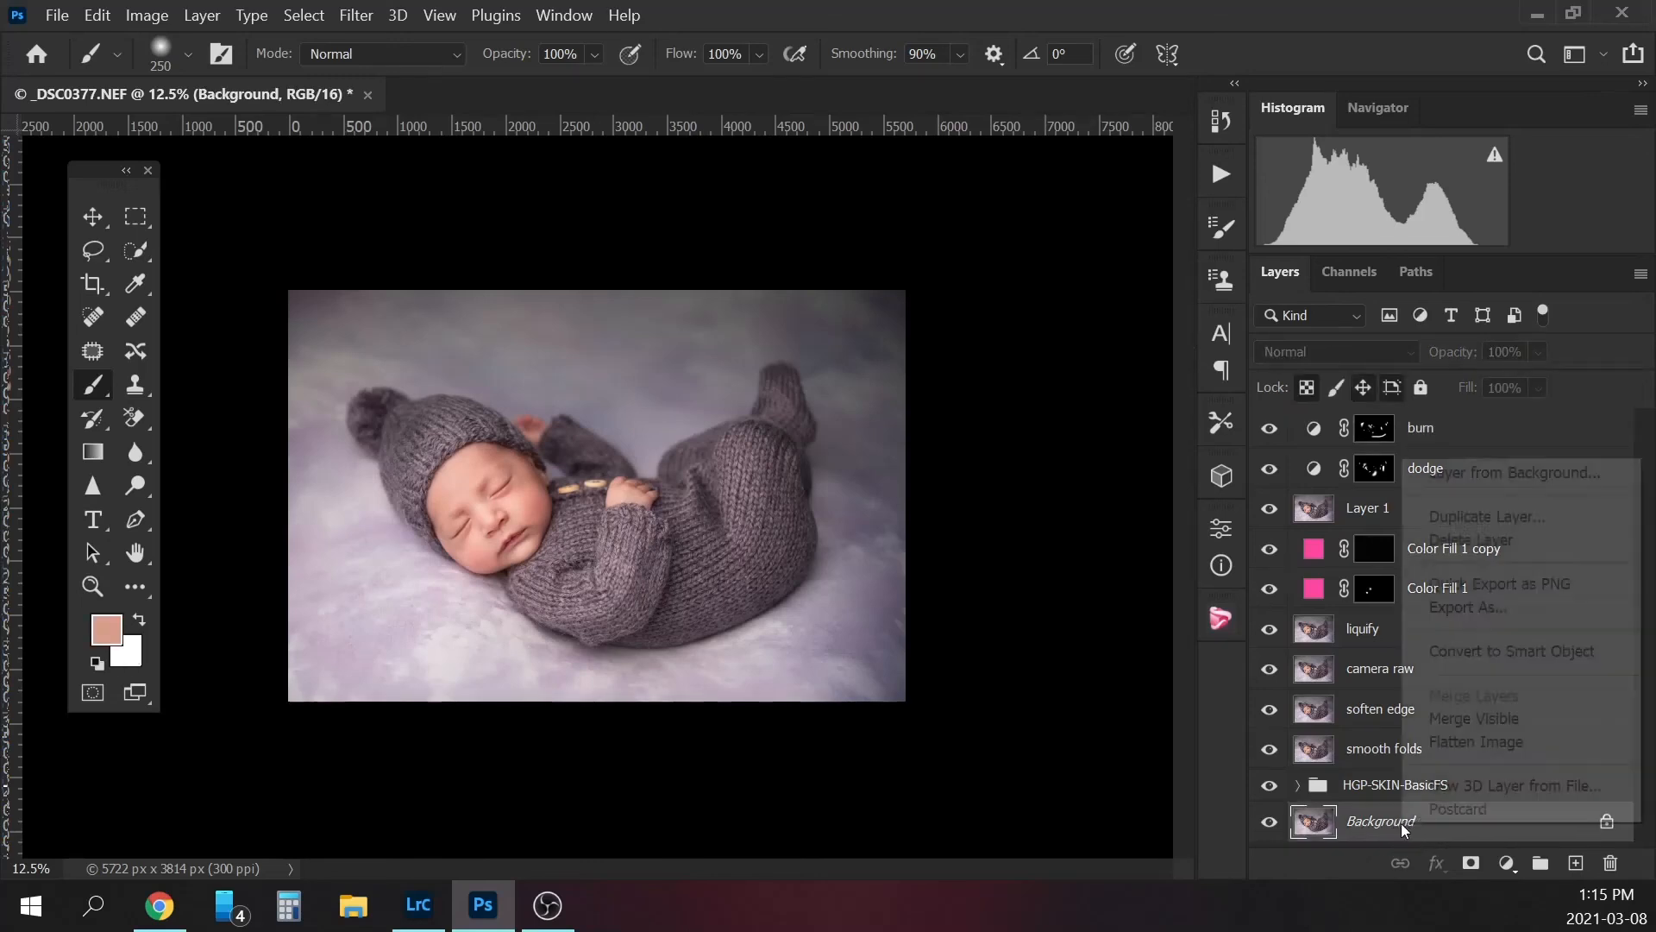
{"action": "left_click", "coordinate": [1517, 742]}
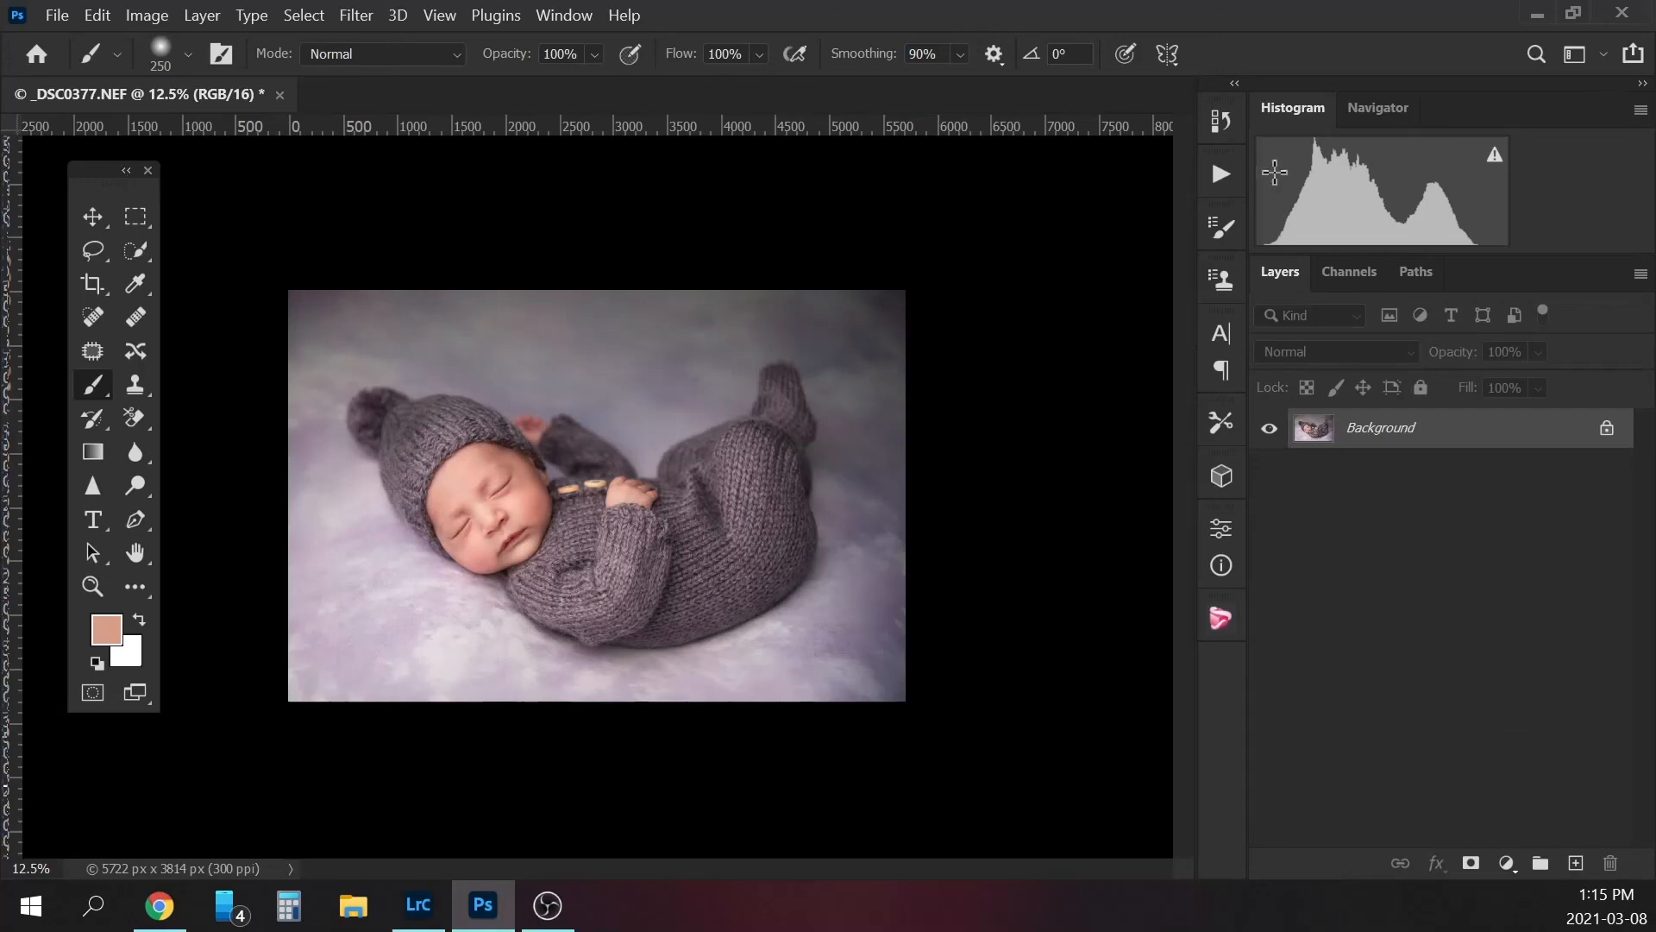
- Compare the original _DSC0377.NEF state with Snapshot 2 in the document history, leave Snapshot 2 active and collapse the history
{"action": "left_click", "coordinate": [1225, 125]}
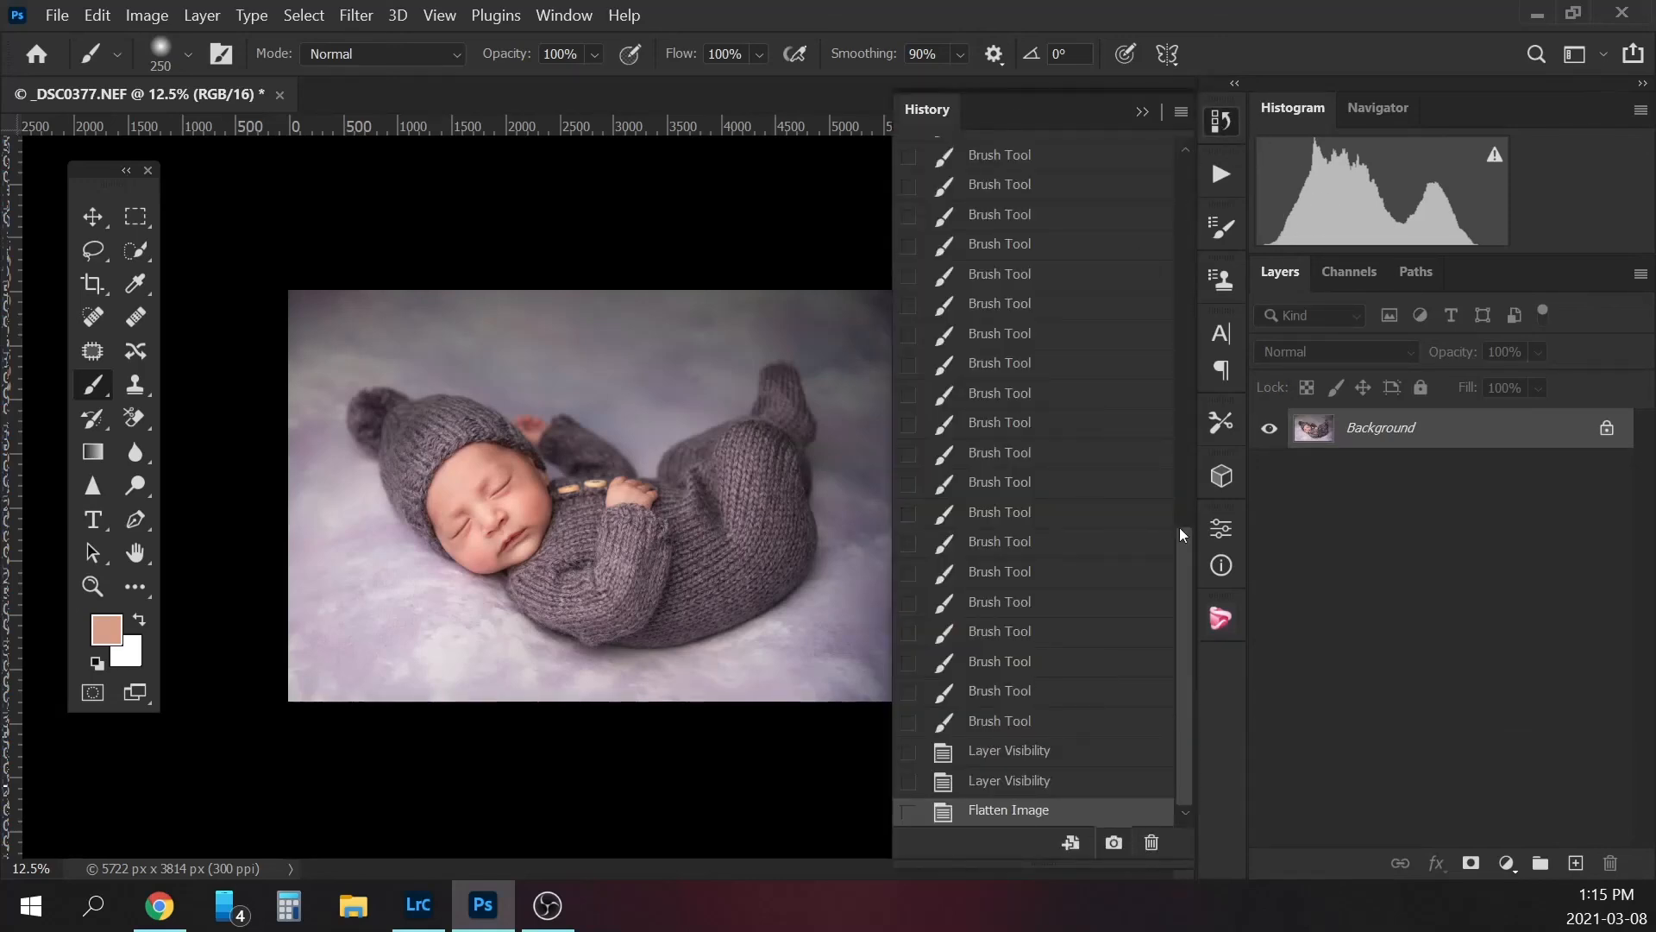
{"action": "left_click_drag", "start_coordinate": [1179, 625], "coordinate": [1184, 258]}
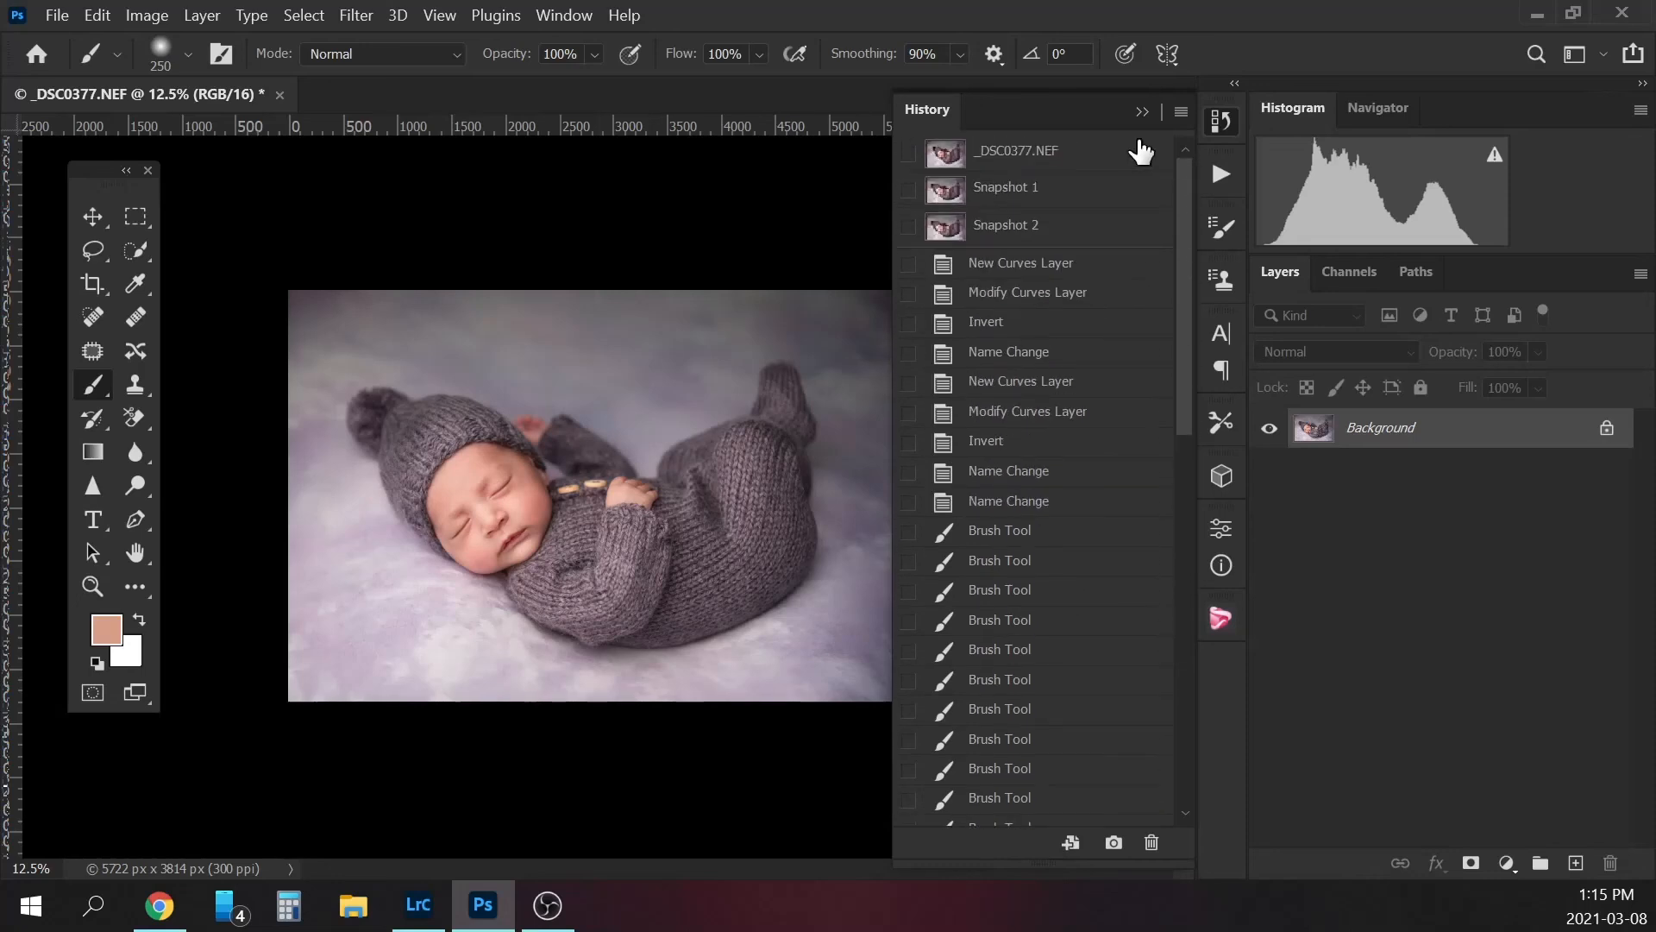
{"action": "left_click", "coordinate": [1061, 153]}
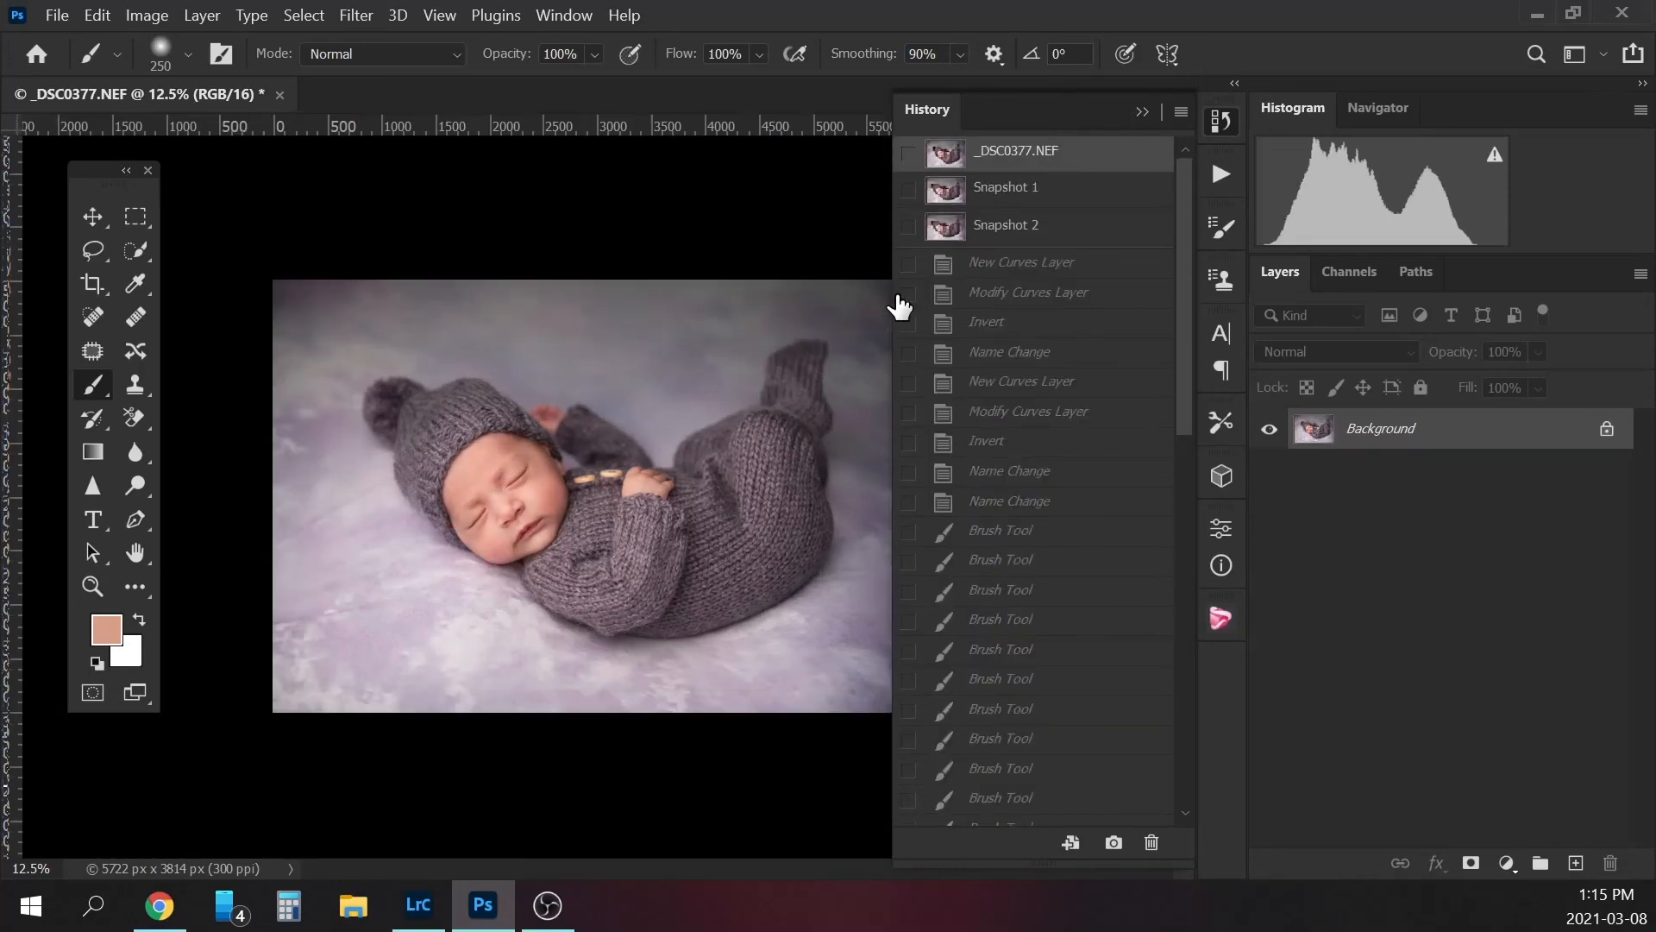
{"action": "key", "text": "ctrl+minus"}
{"action": "key", "text": "ctrl+plus"}
{"action": "left_click", "coordinate": [909, 226]}
{"action": "left_click", "coordinate": [1027, 235]}
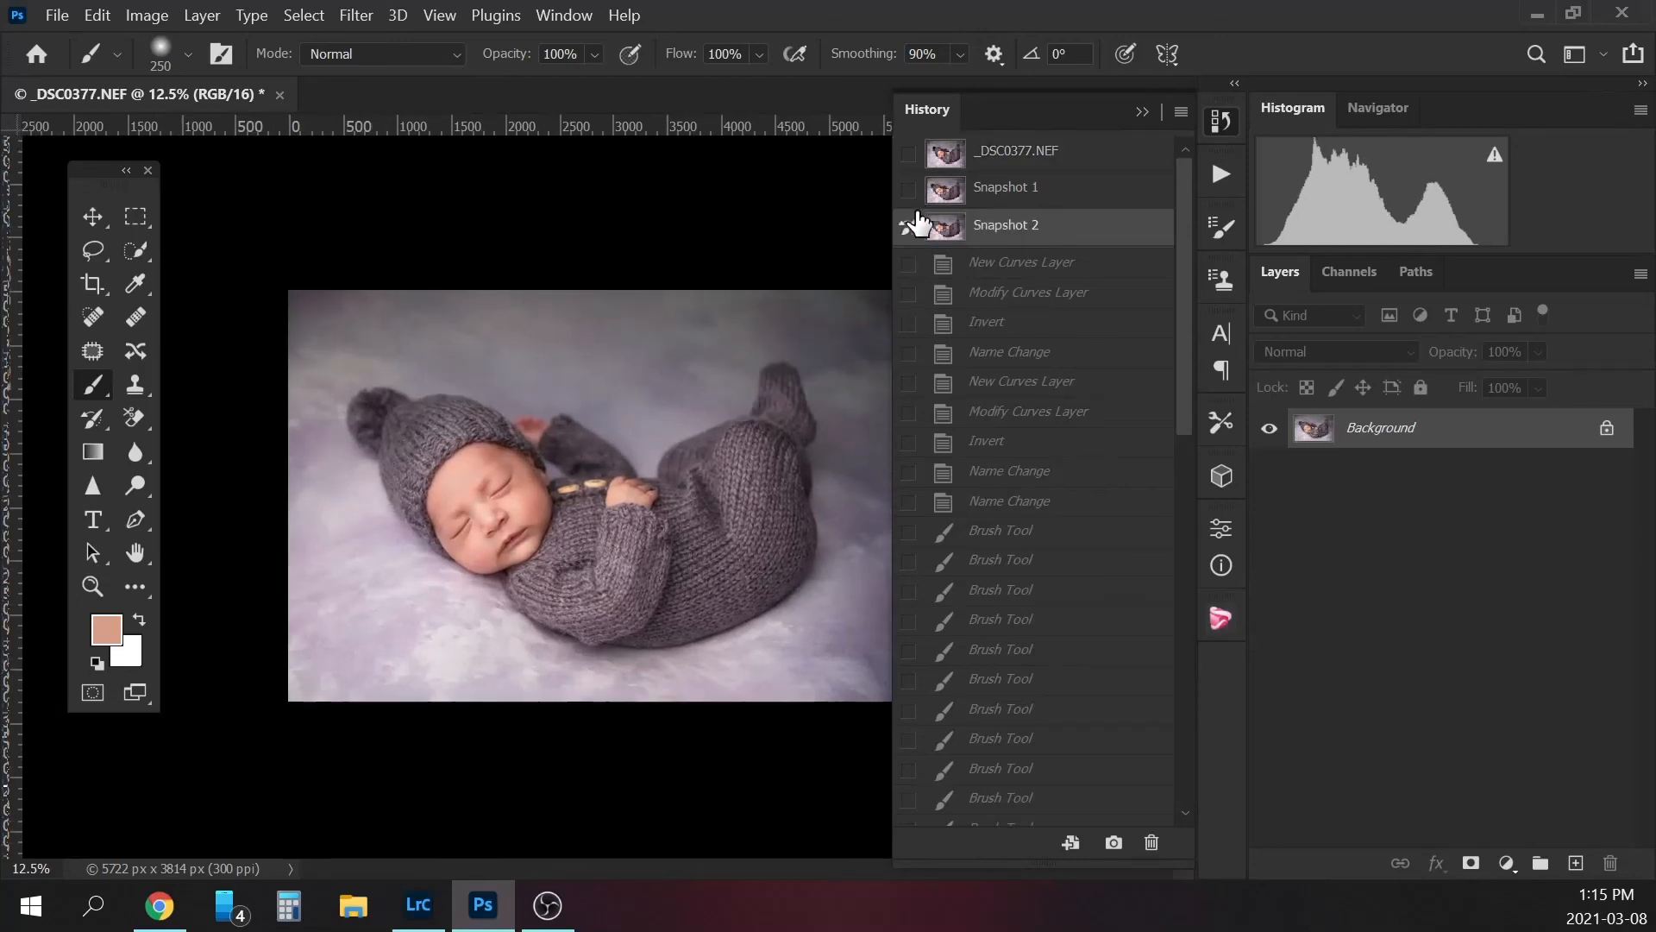
{"action": "left_click", "coordinate": [1039, 155]}
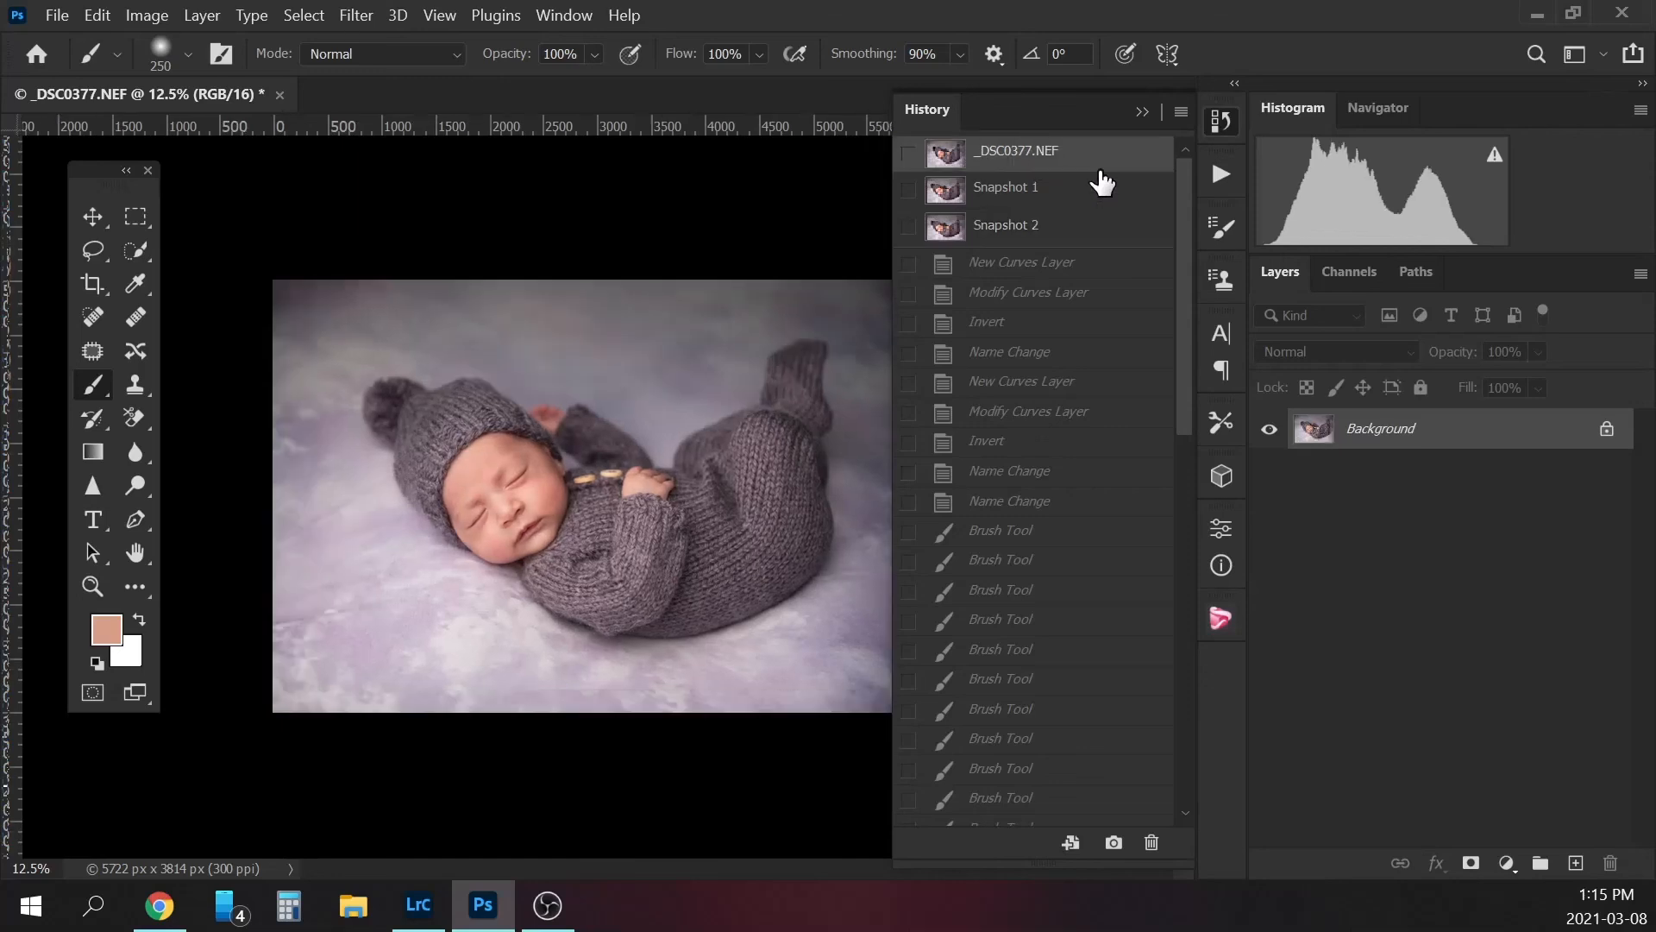
{"action": "left_click", "coordinate": [1089, 234]}
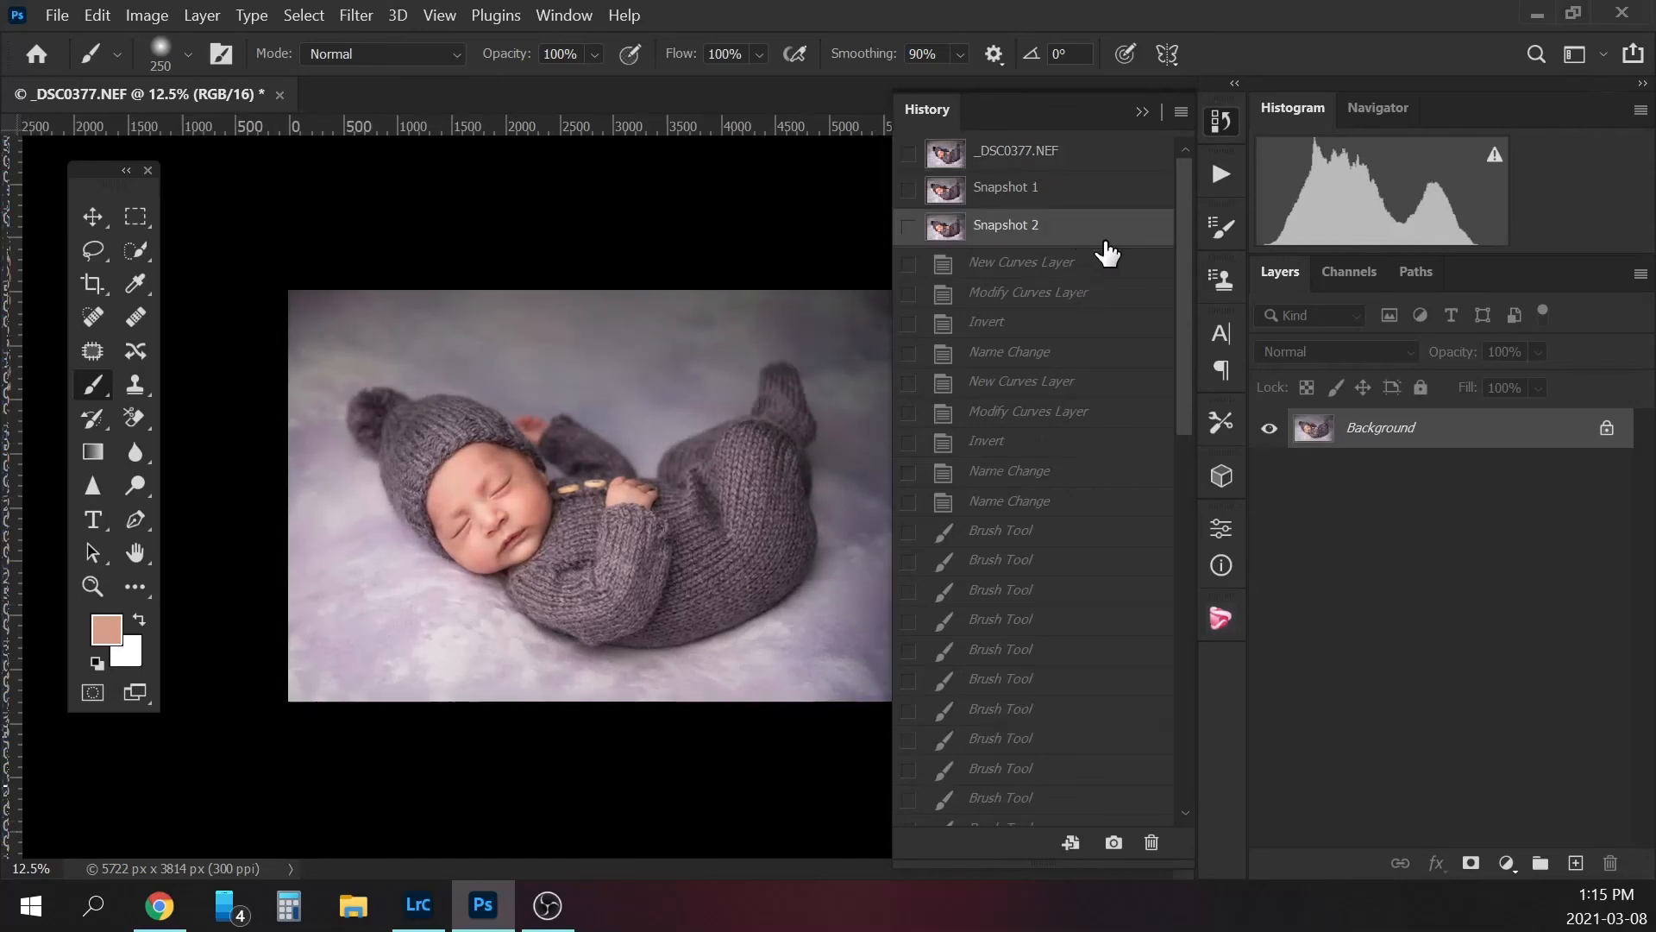
{"action": "key", "text": "ctrl+minus"}
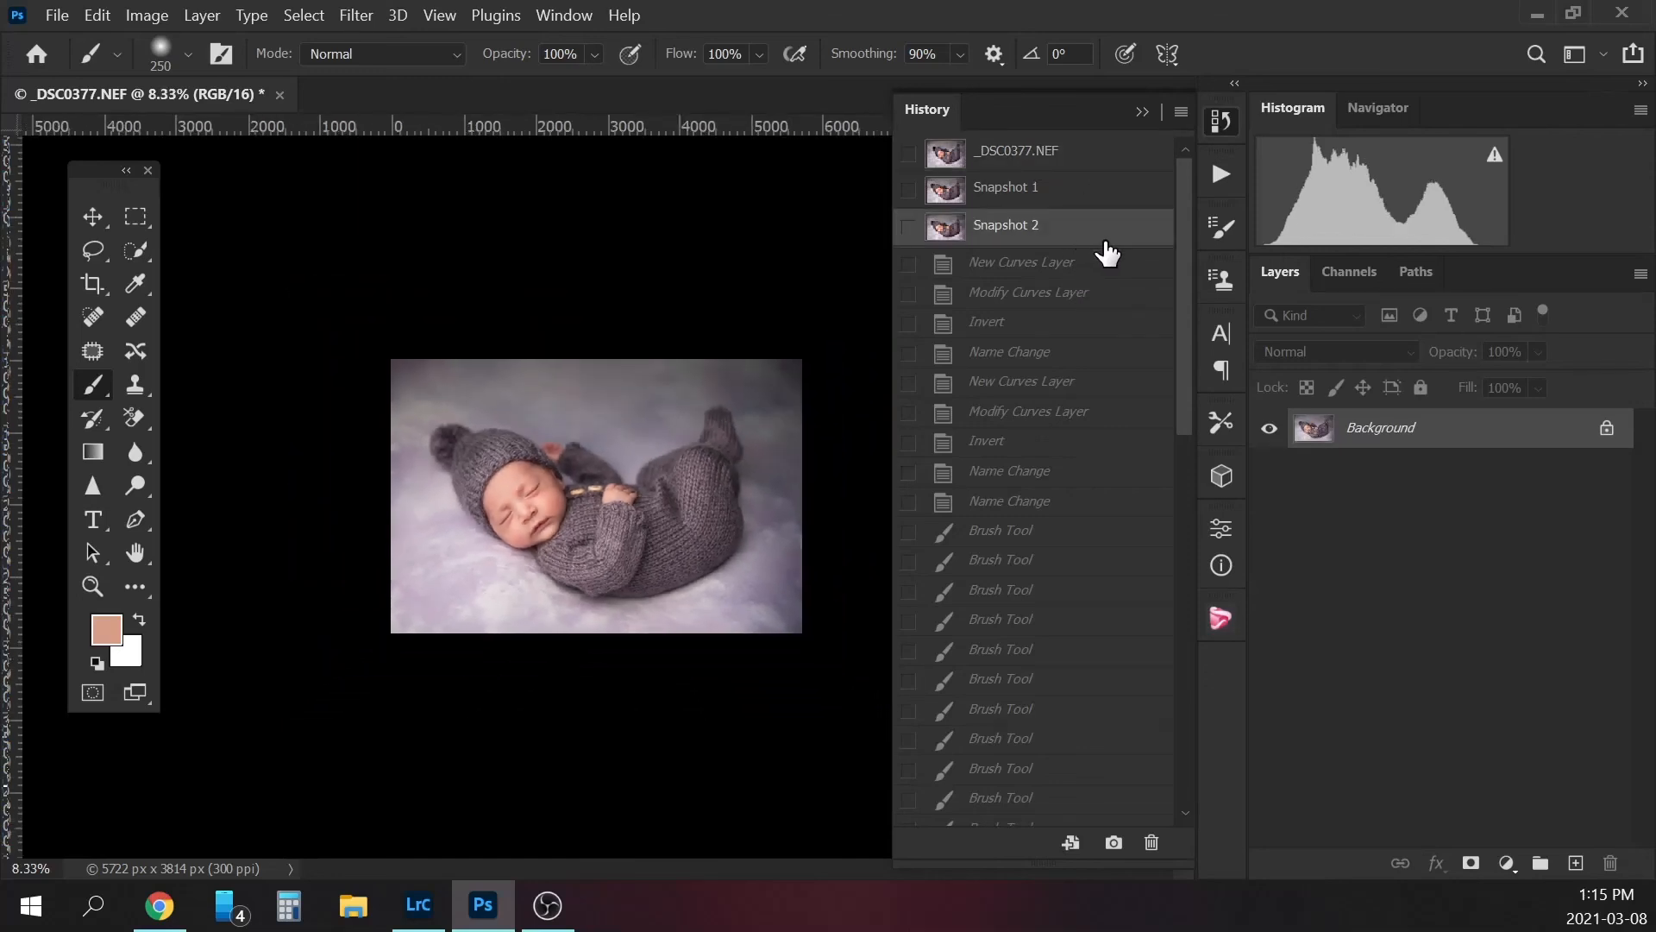
{"action": "left_click", "coordinate": [1151, 111]}
{"action": "key", "text": "ctrl+plus"}
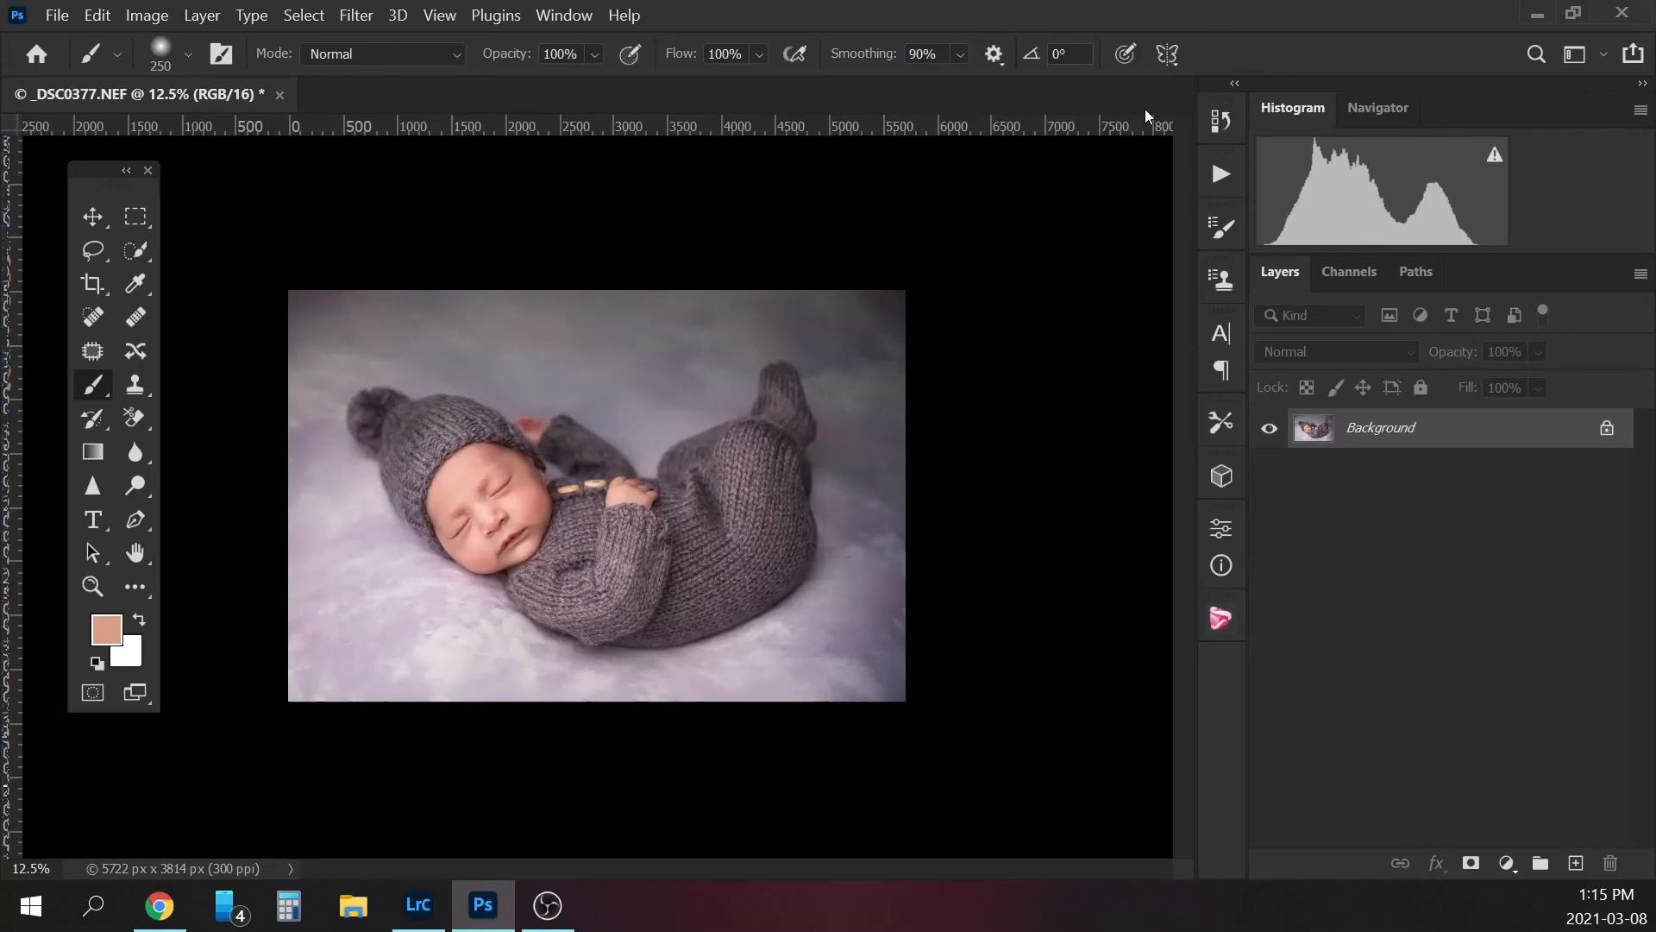